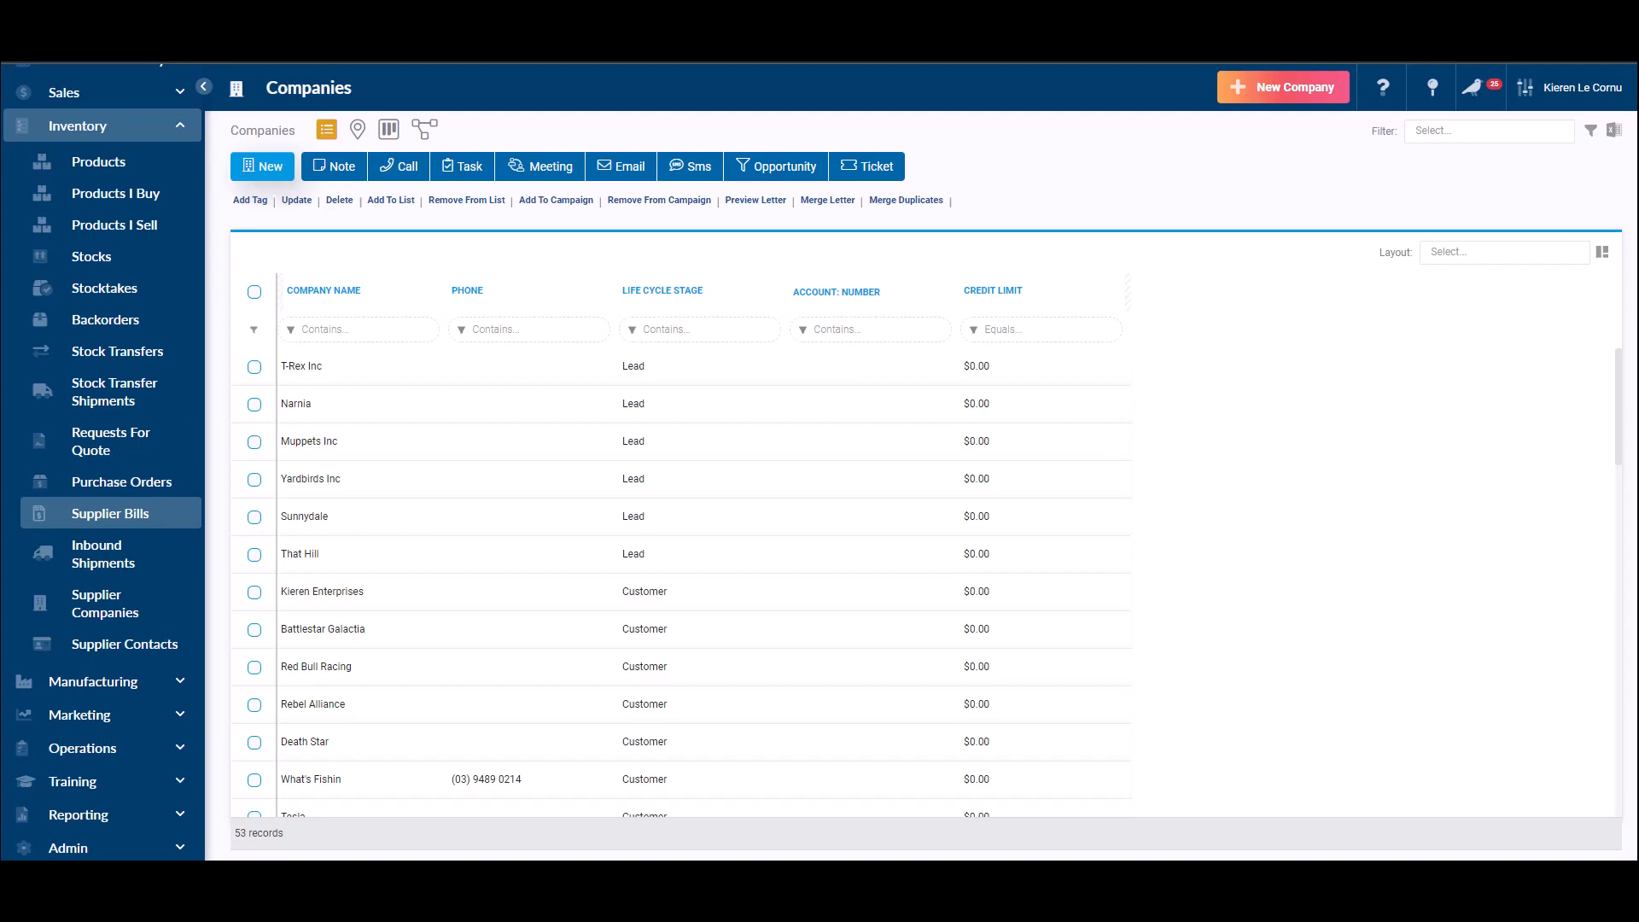
Open the Inventory product list and start a new product record.
{"action": "mouse_move", "coordinate": [86, 314]}
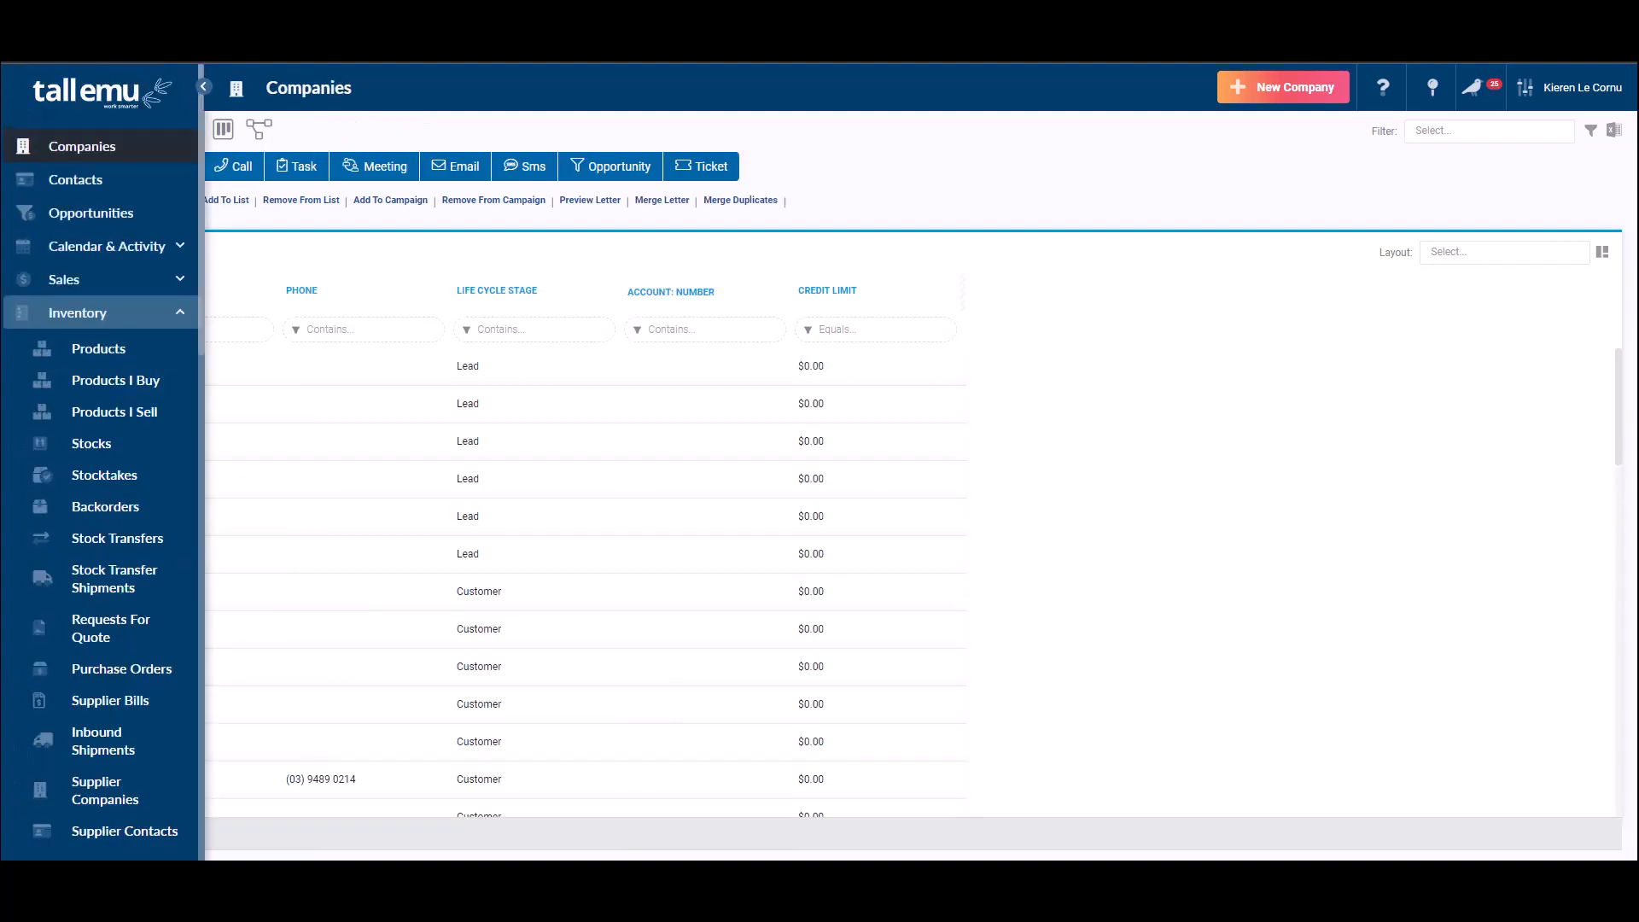
{"action": "left_click", "coordinate": [98, 348]}
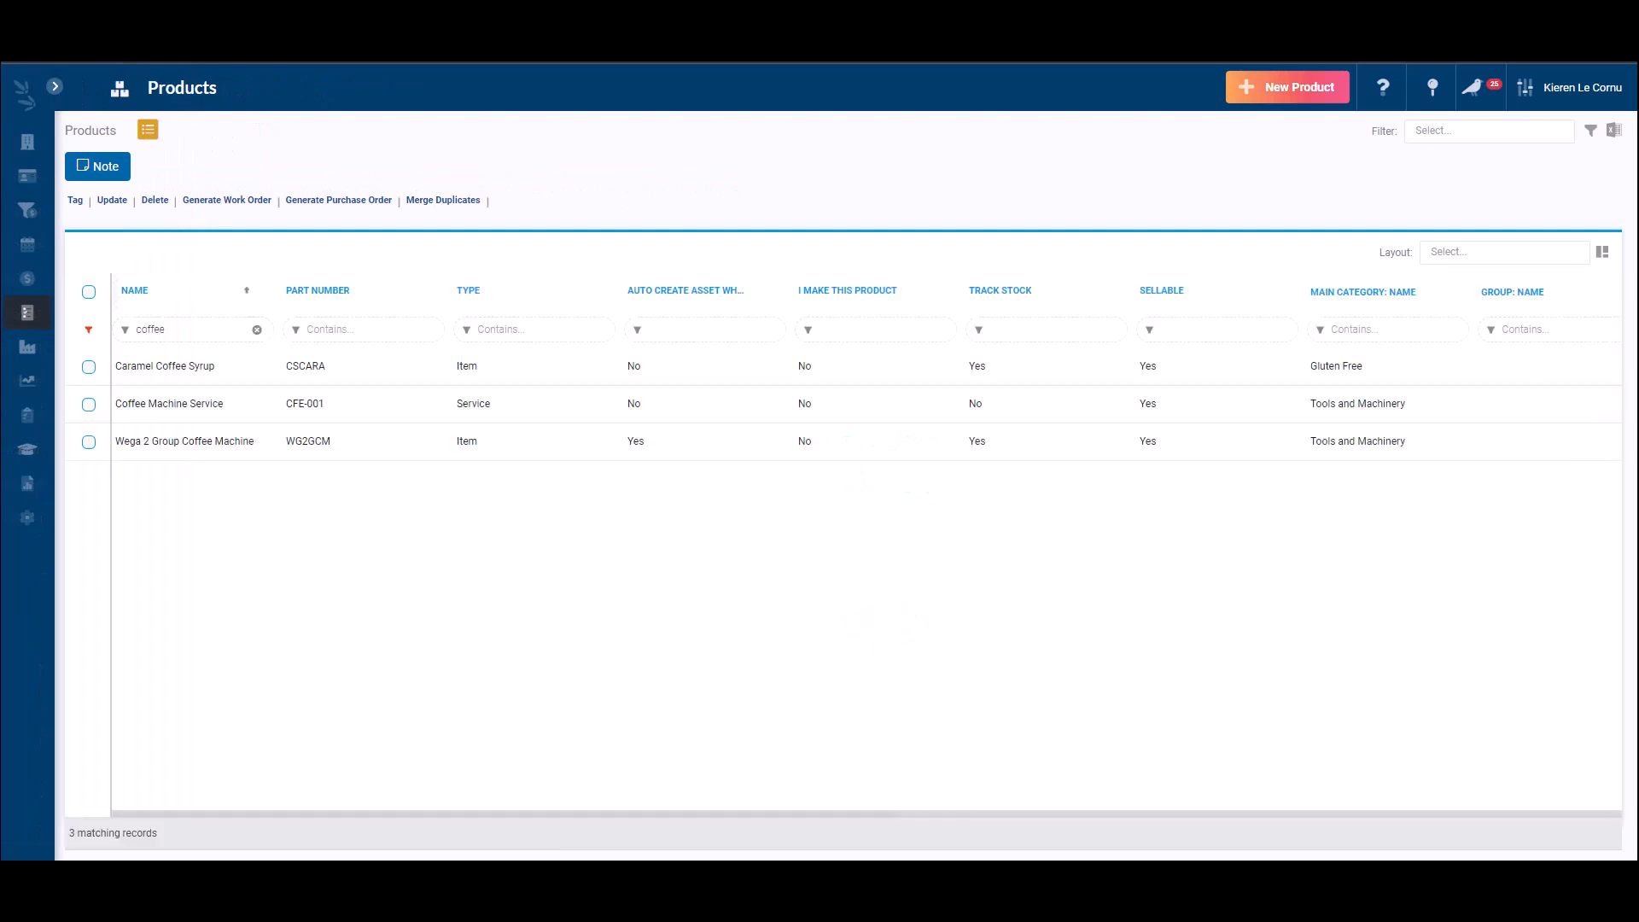
{"action": "left_click", "coordinate": [1288, 87]}
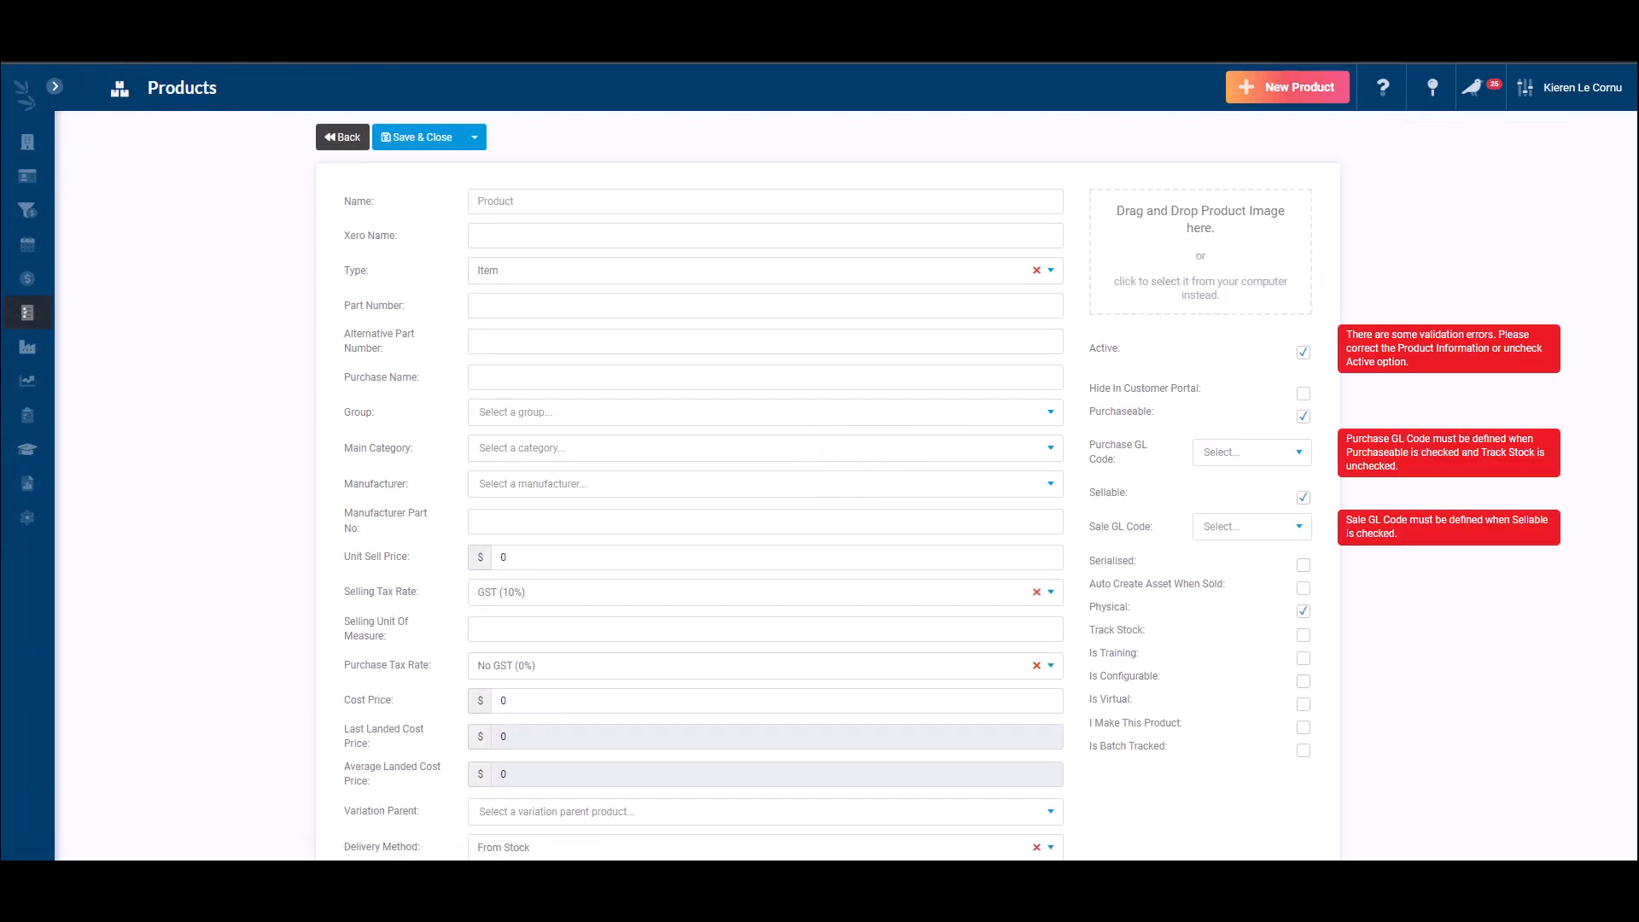
Toggle the new product's Purchaseable option off and on to compare its fields, and leave the form without saving.
{"action": "left_click", "coordinate": [1304, 417]}
{"action": "left_click", "coordinate": [1304, 417]}
{"action": "left_click_drag", "start_coordinate": [1155, 413], "coordinate": [1089, 413]}
{"action": "left_click", "coordinate": [1303, 416]}
{"action": "left_click_drag", "start_coordinate": [1156, 412], "coordinate": [1089, 412]}
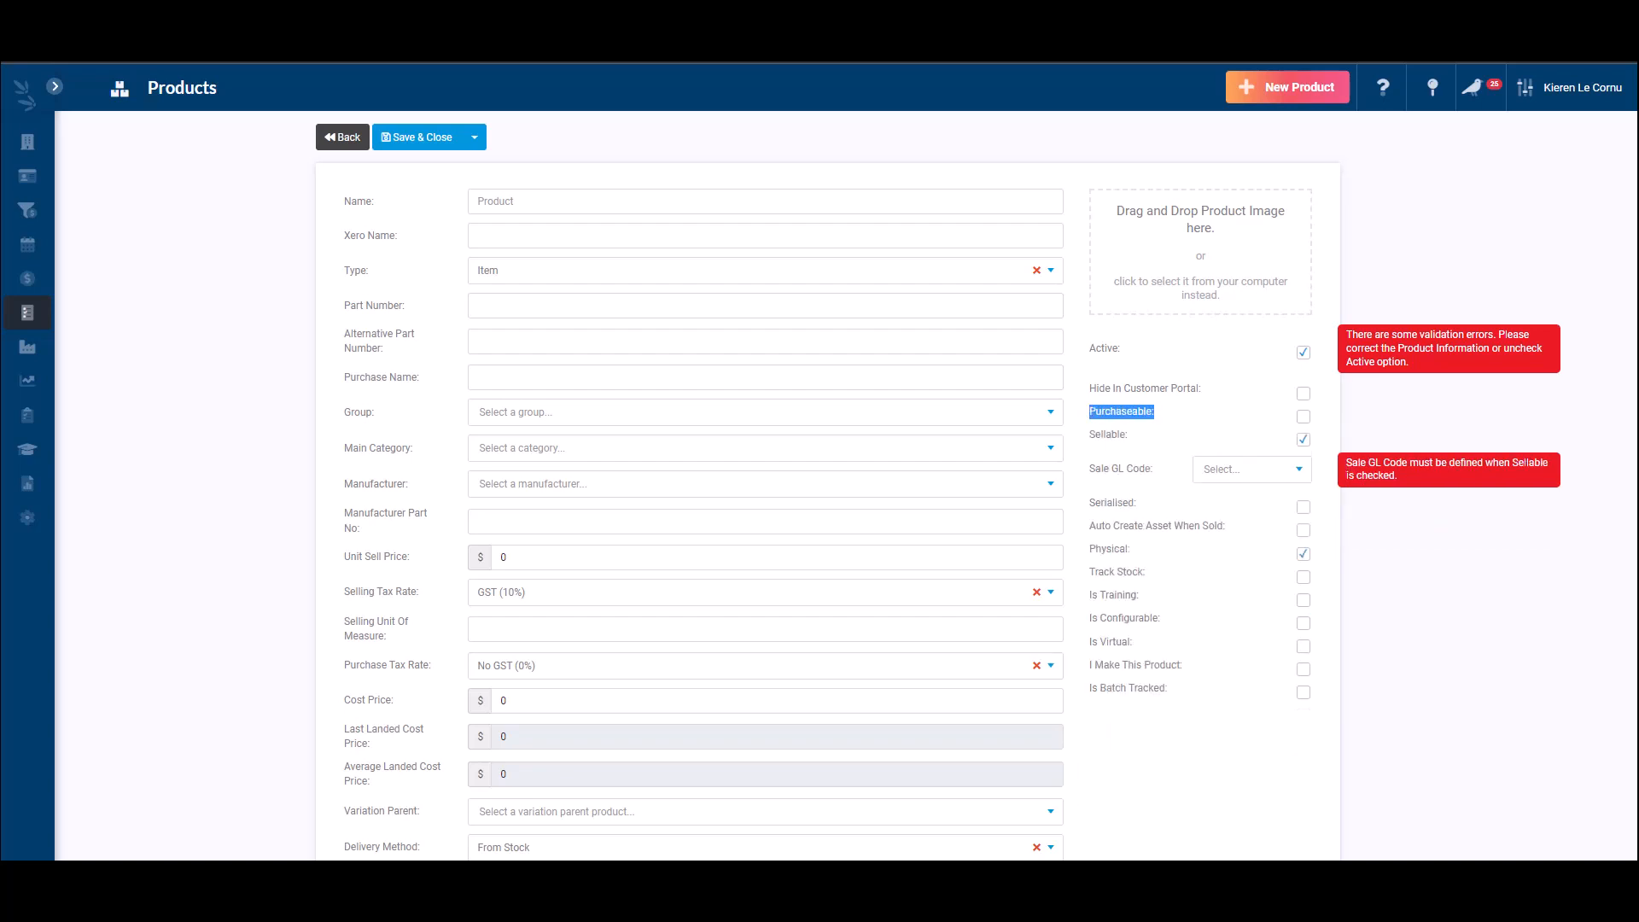
{"action": "left_click", "coordinate": [1303, 417]}
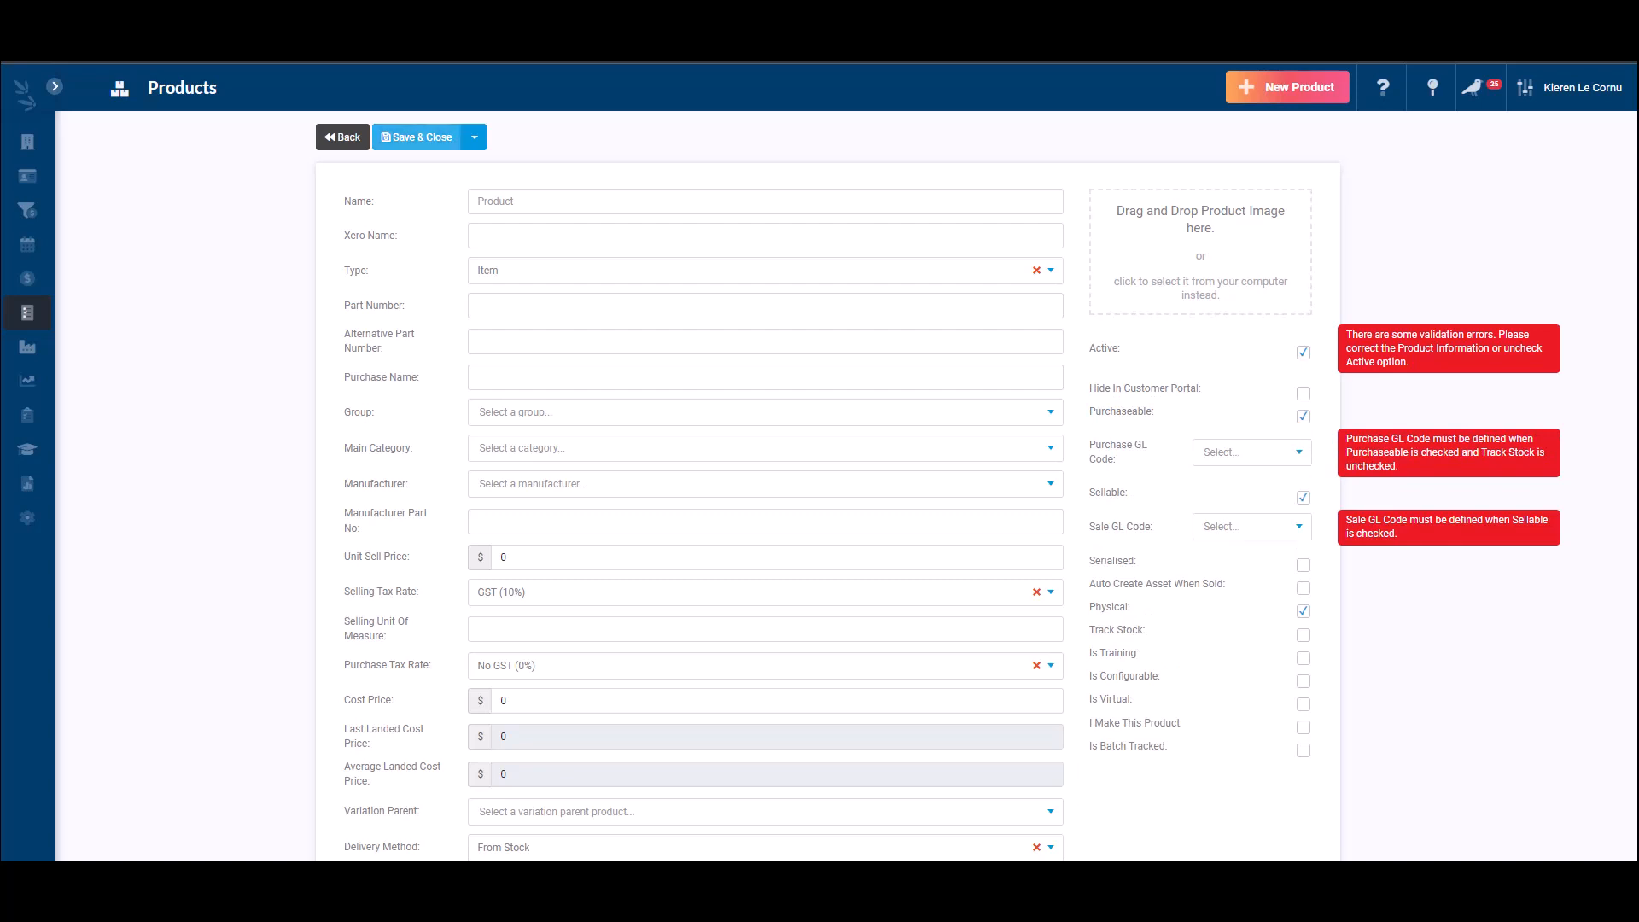
{"action": "left_click", "coordinate": [342, 137]}
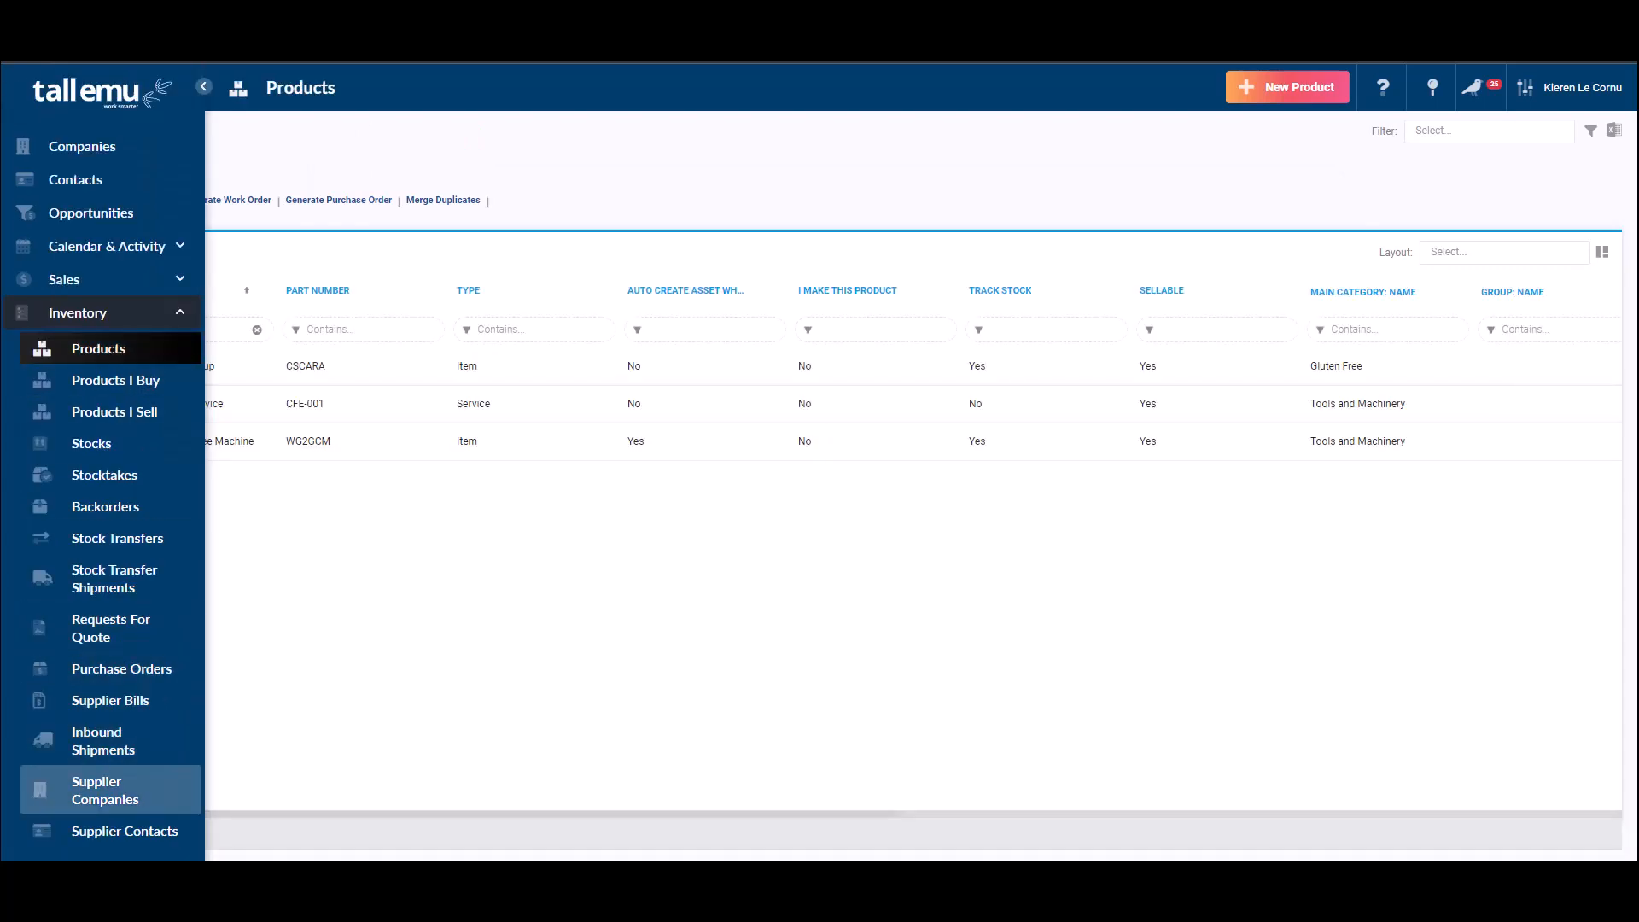
Start a new supplier company, toggle its "I buy from this company" option, and leave the form without saving.
{"action": "left_click", "coordinate": [105, 790]}
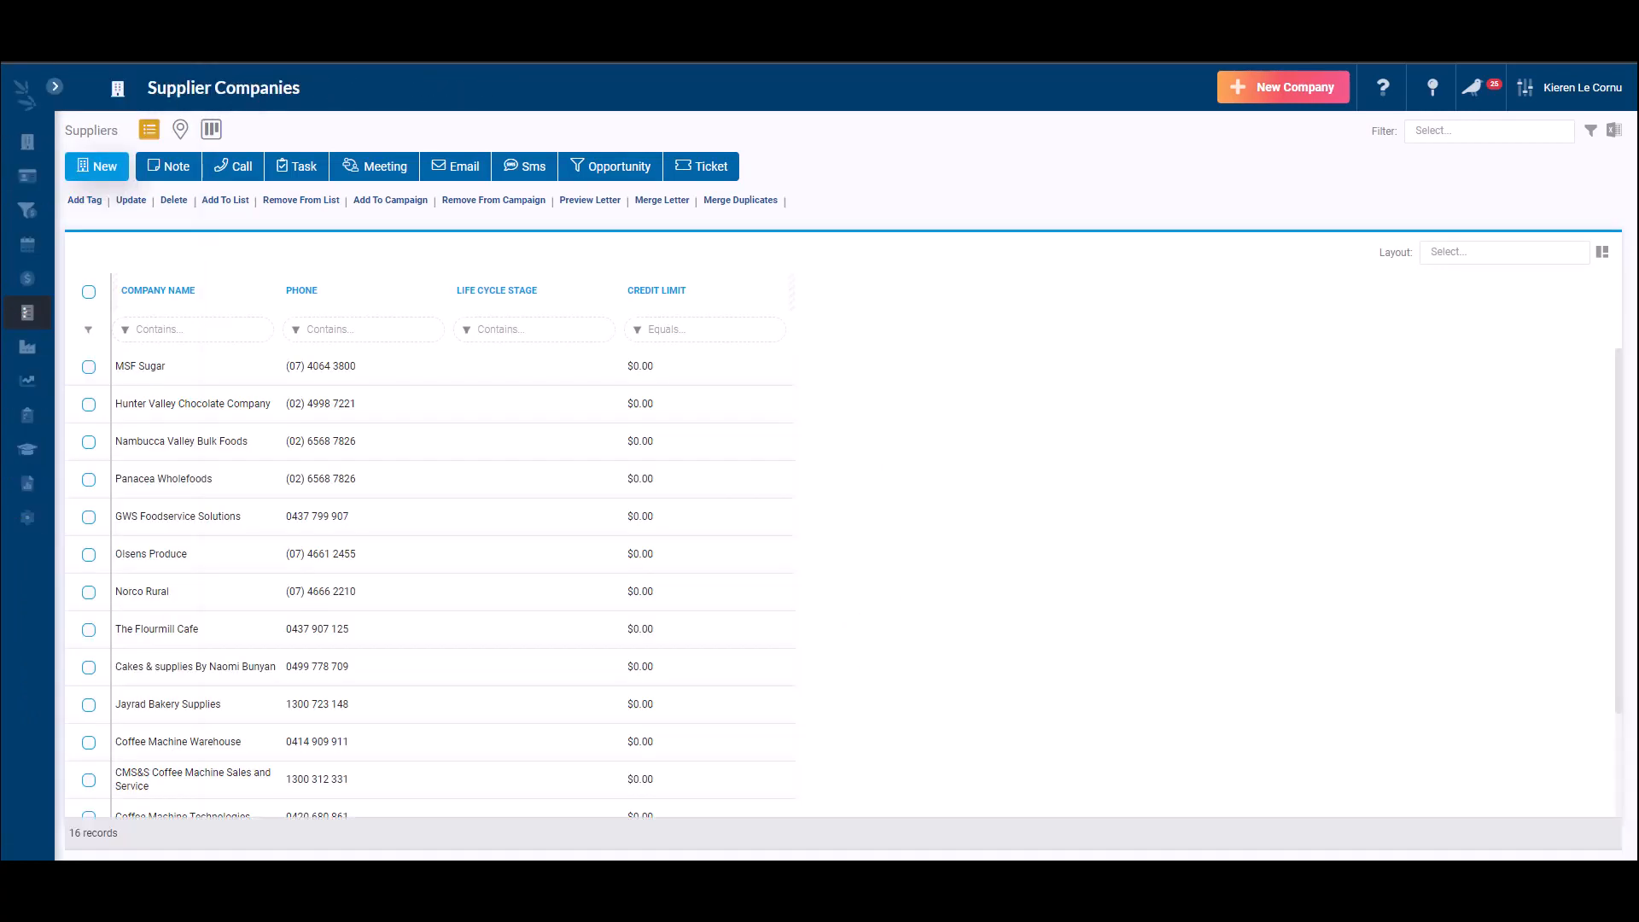
{"action": "left_click", "coordinate": [96, 166]}
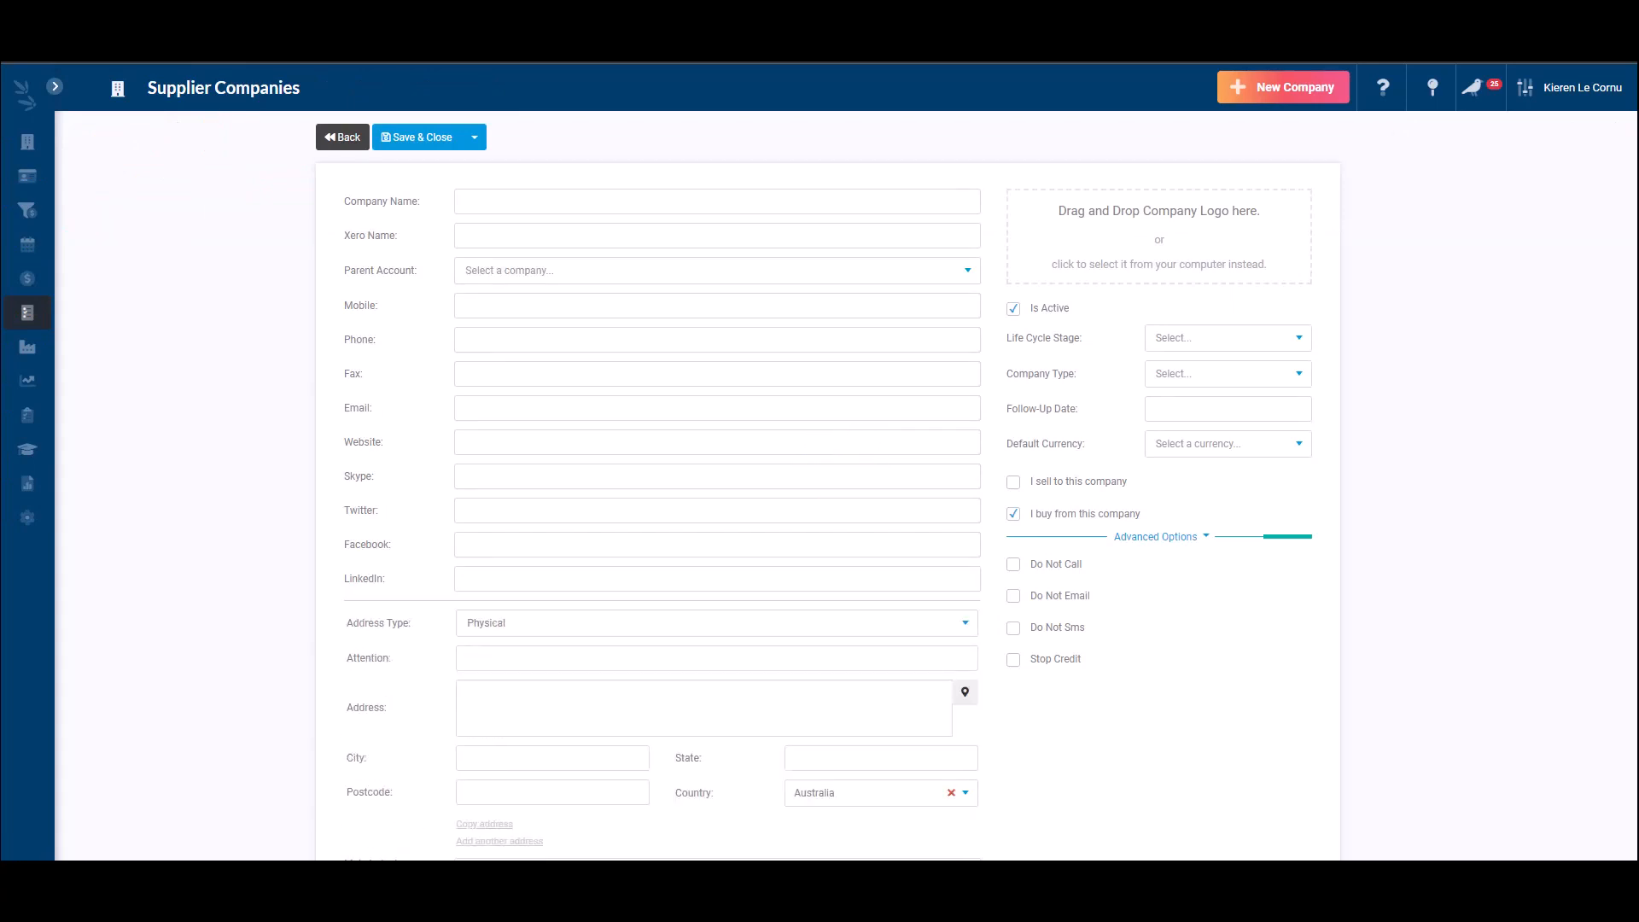
{"action": "left_click", "coordinate": [1013, 514]}
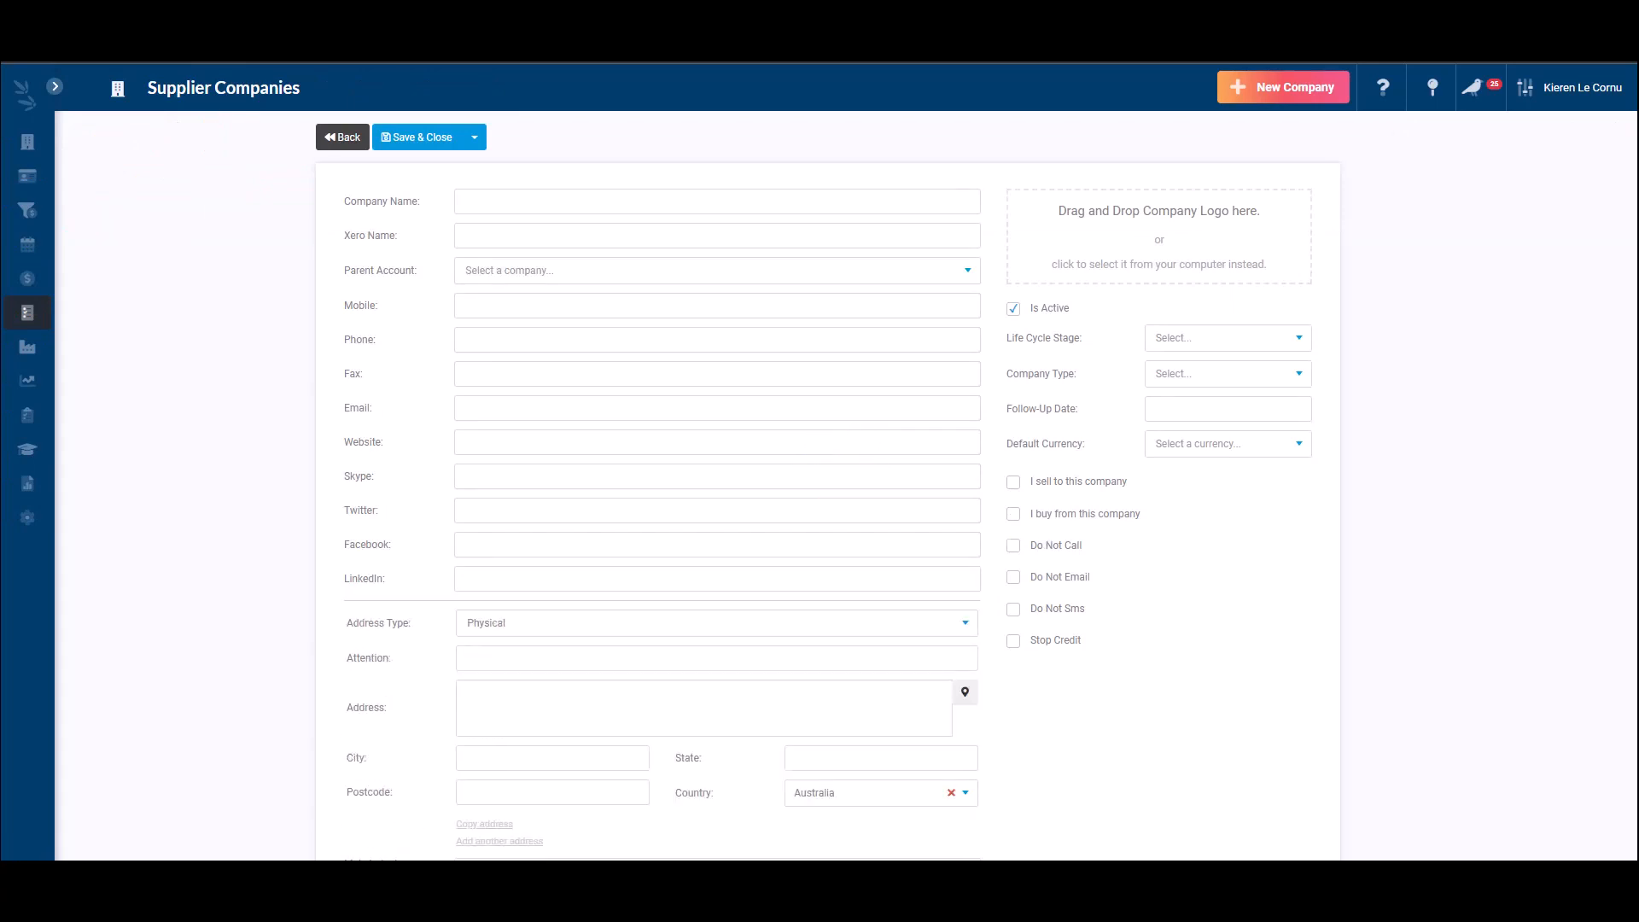
{"action": "left_click", "coordinate": [1013, 514]}
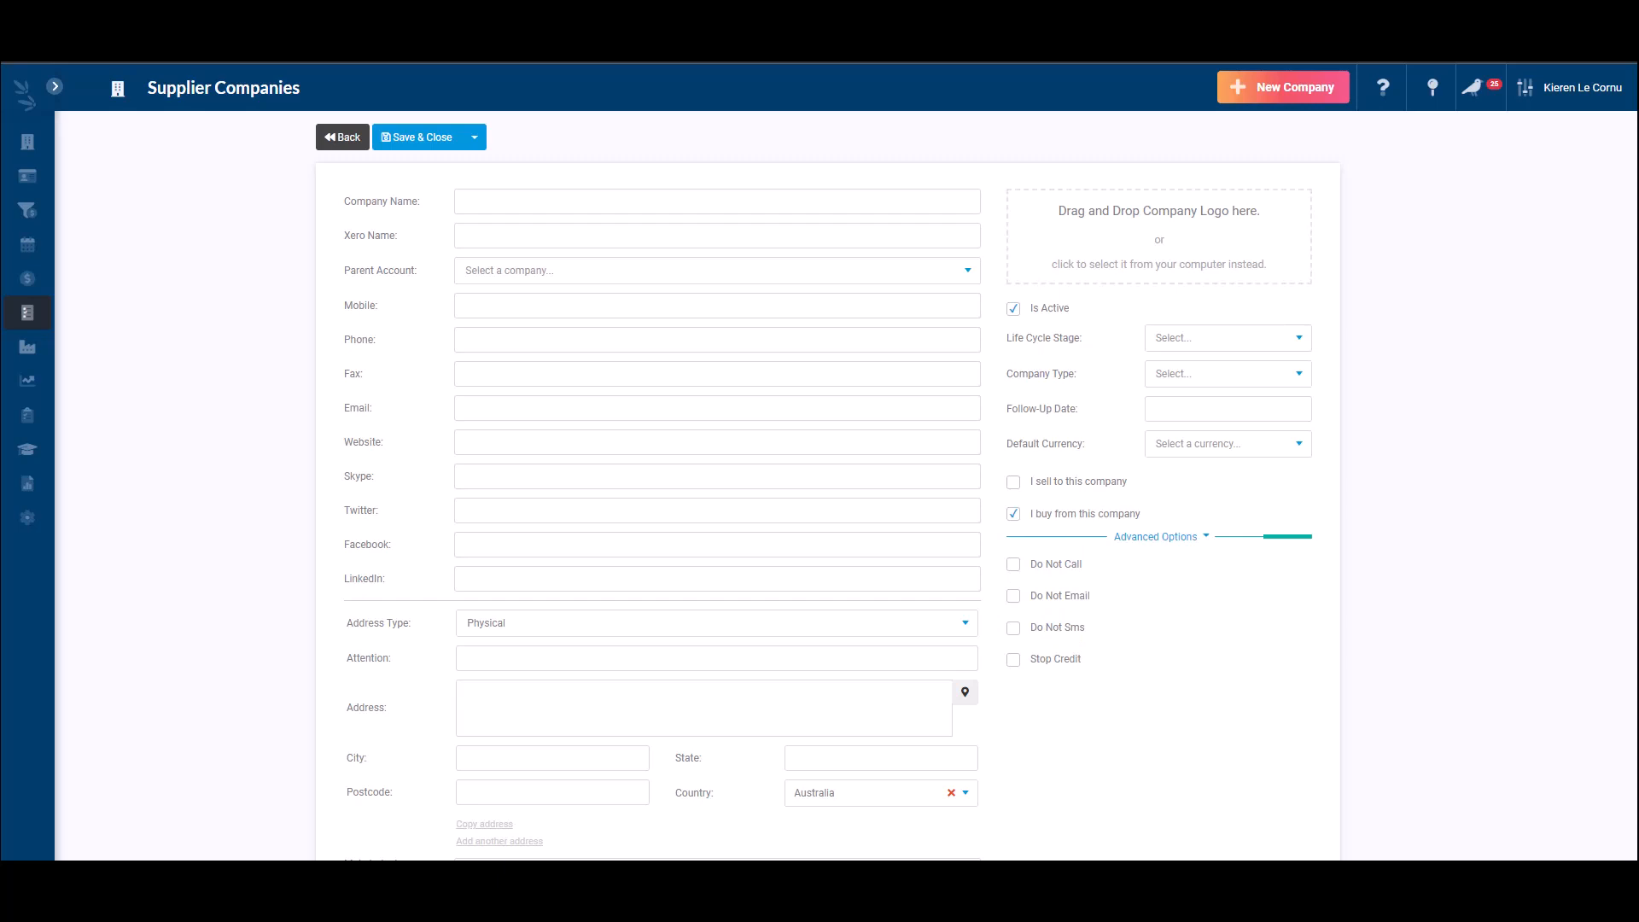
{"action": "left_click", "coordinate": [1013, 514]}
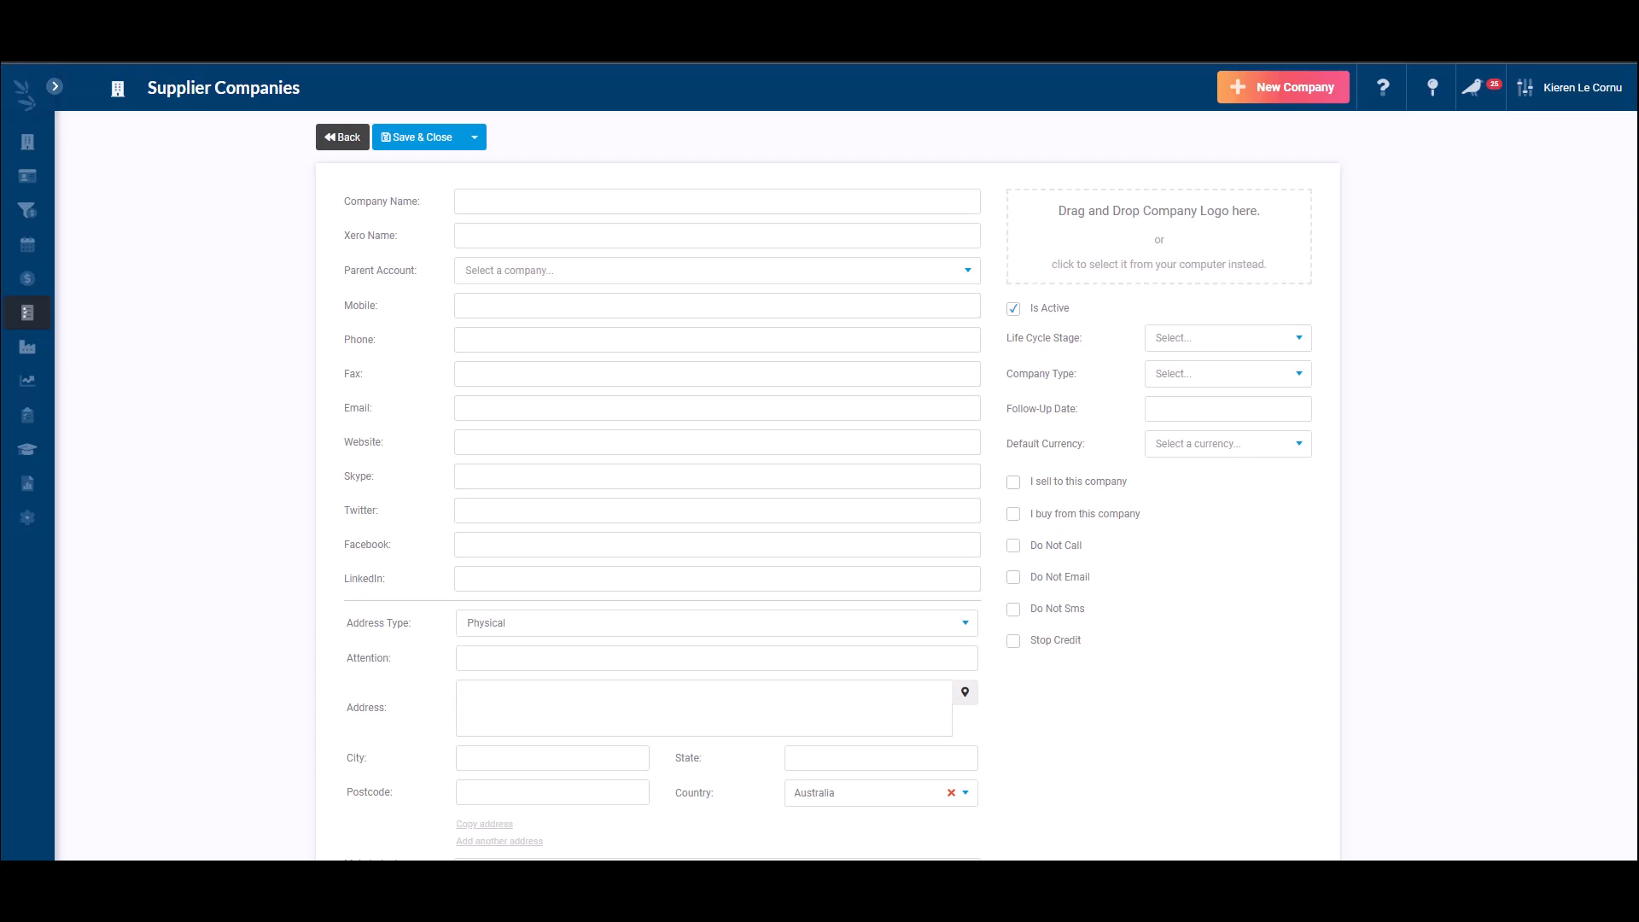
{"action": "left_click", "coordinate": [1013, 514]}
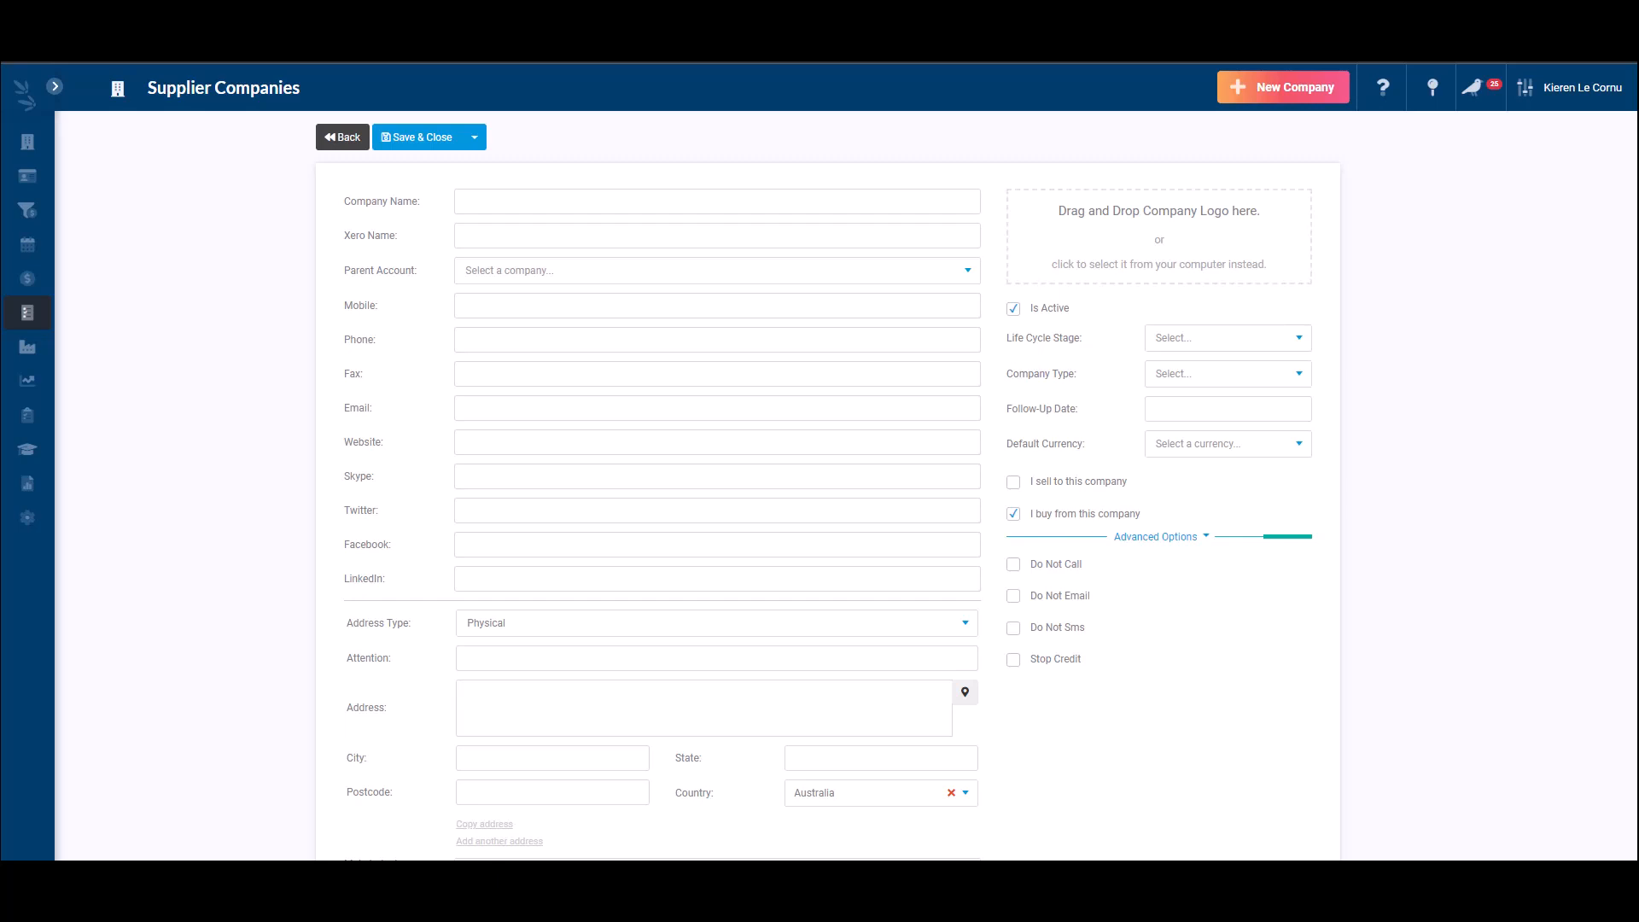
{"action": "left_click", "coordinate": [1013, 514]}
{"action": "left_click", "coordinate": [342, 137]}
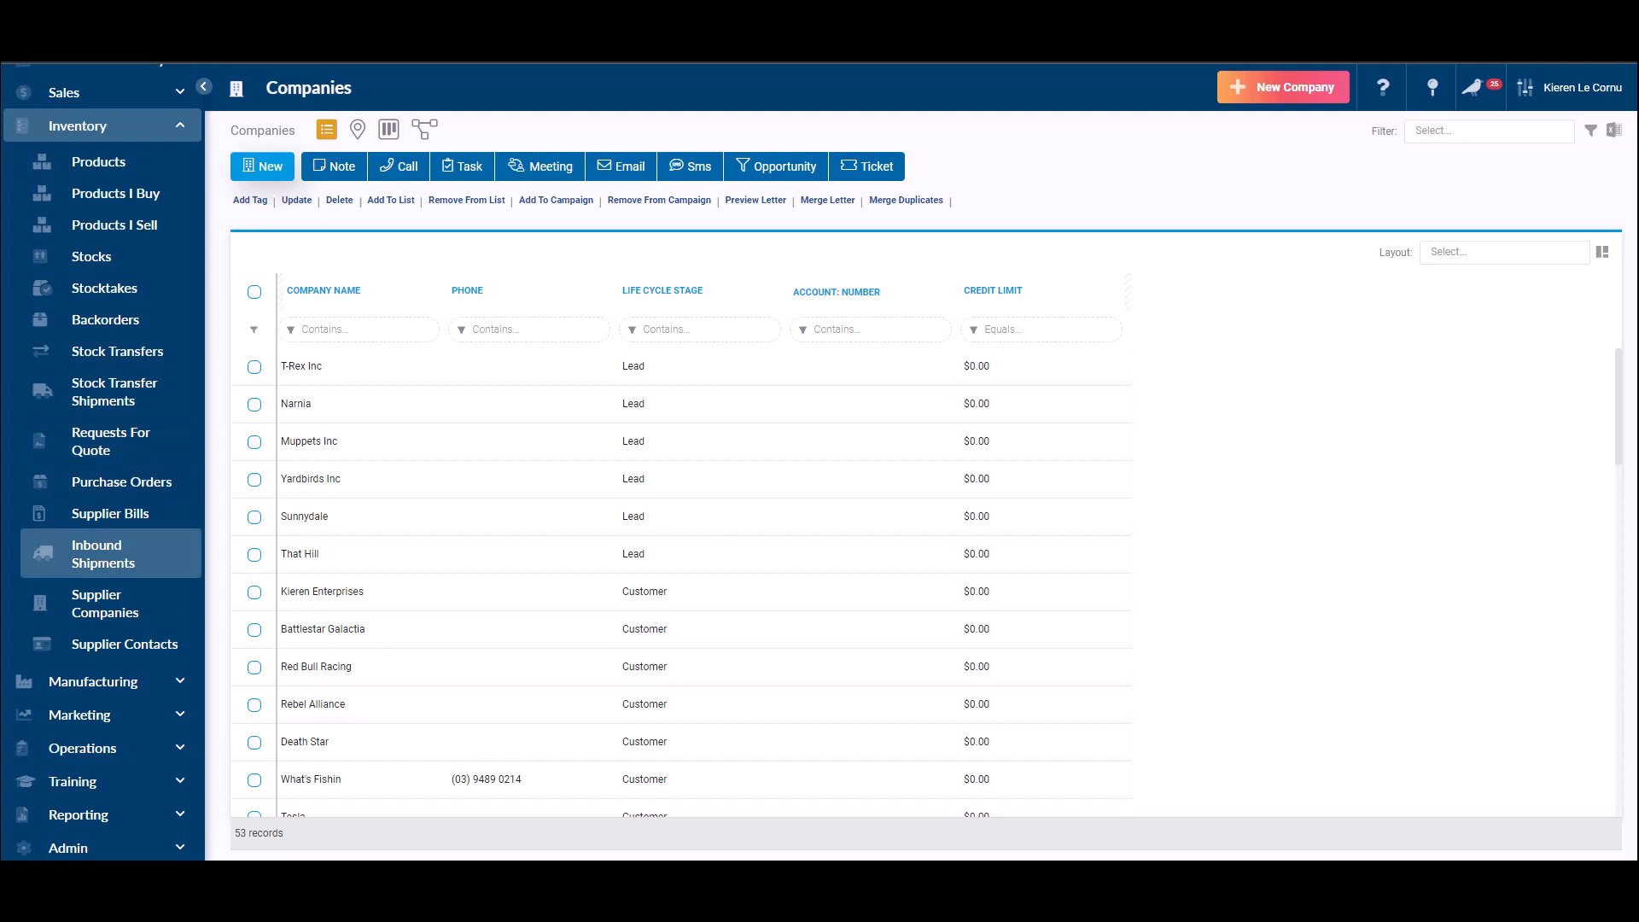
Open the Purchase Order Settings within the Admin web settings to view the available templates.
{"action": "left_click", "coordinate": [111, 440]}
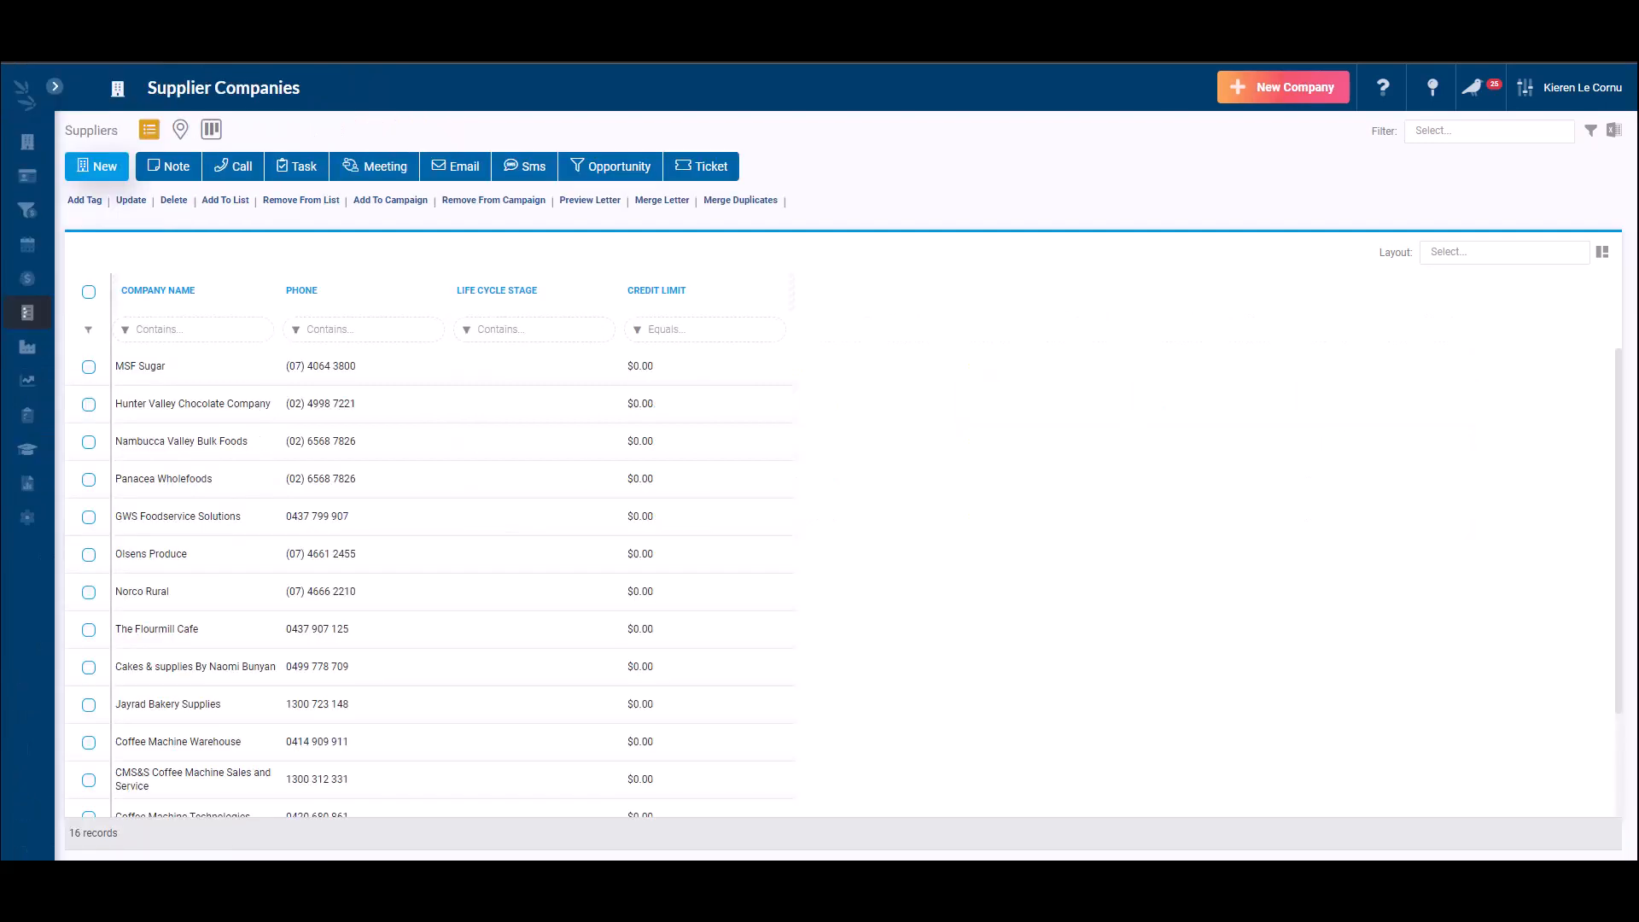
{"action": "mouse_move", "coordinate": [27, 347]}
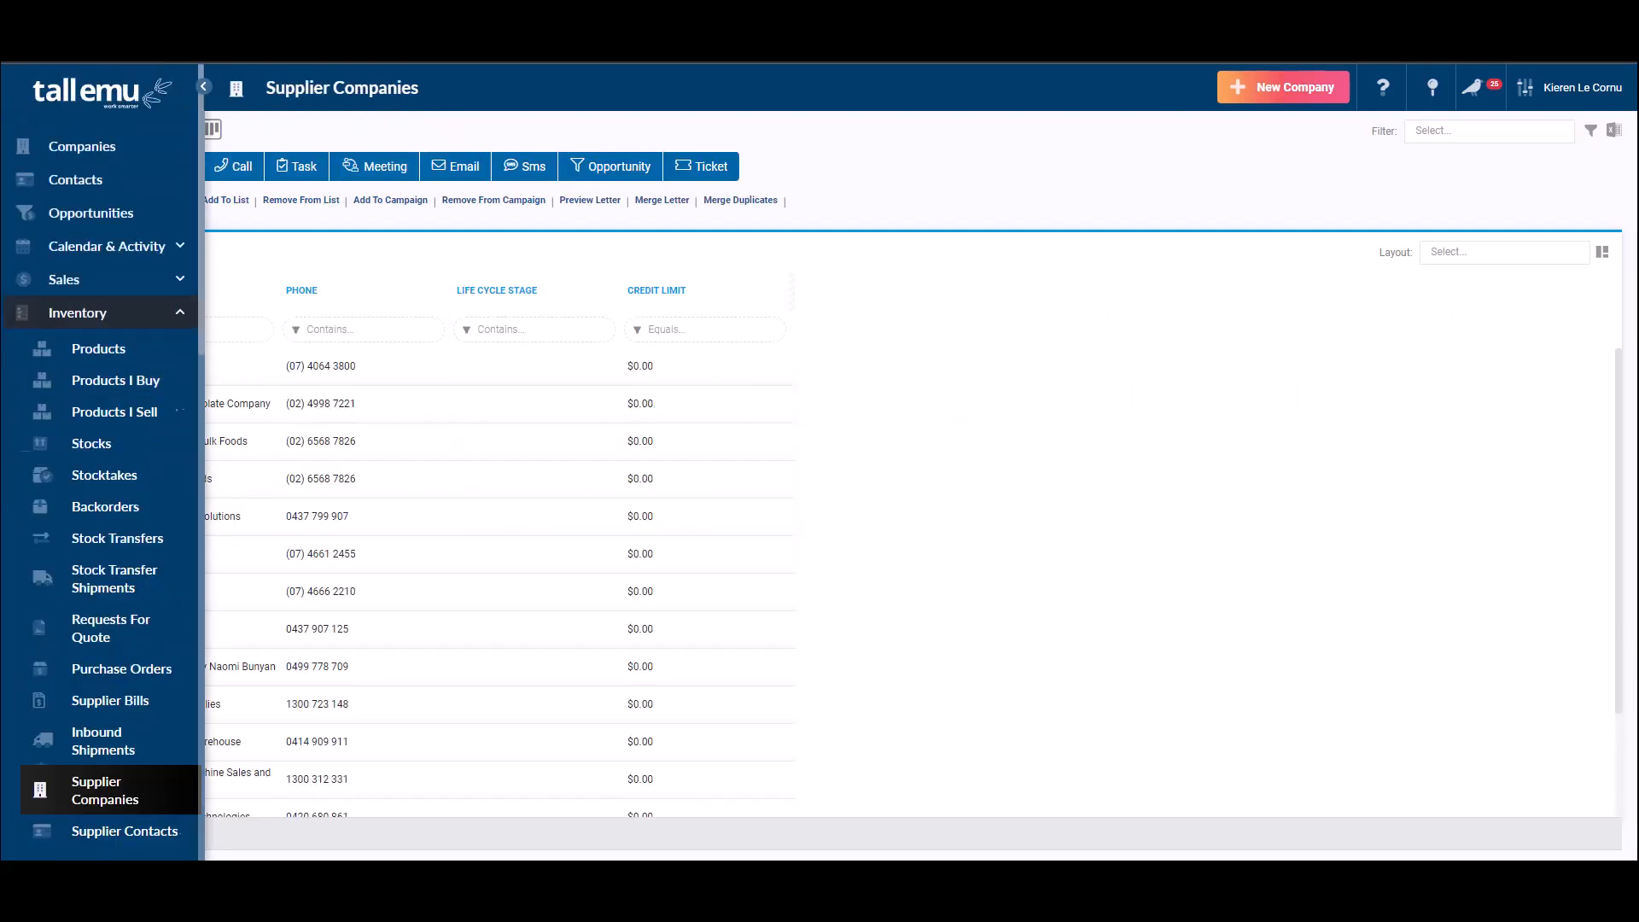
{"action": "left_click", "coordinate": [78, 312]}
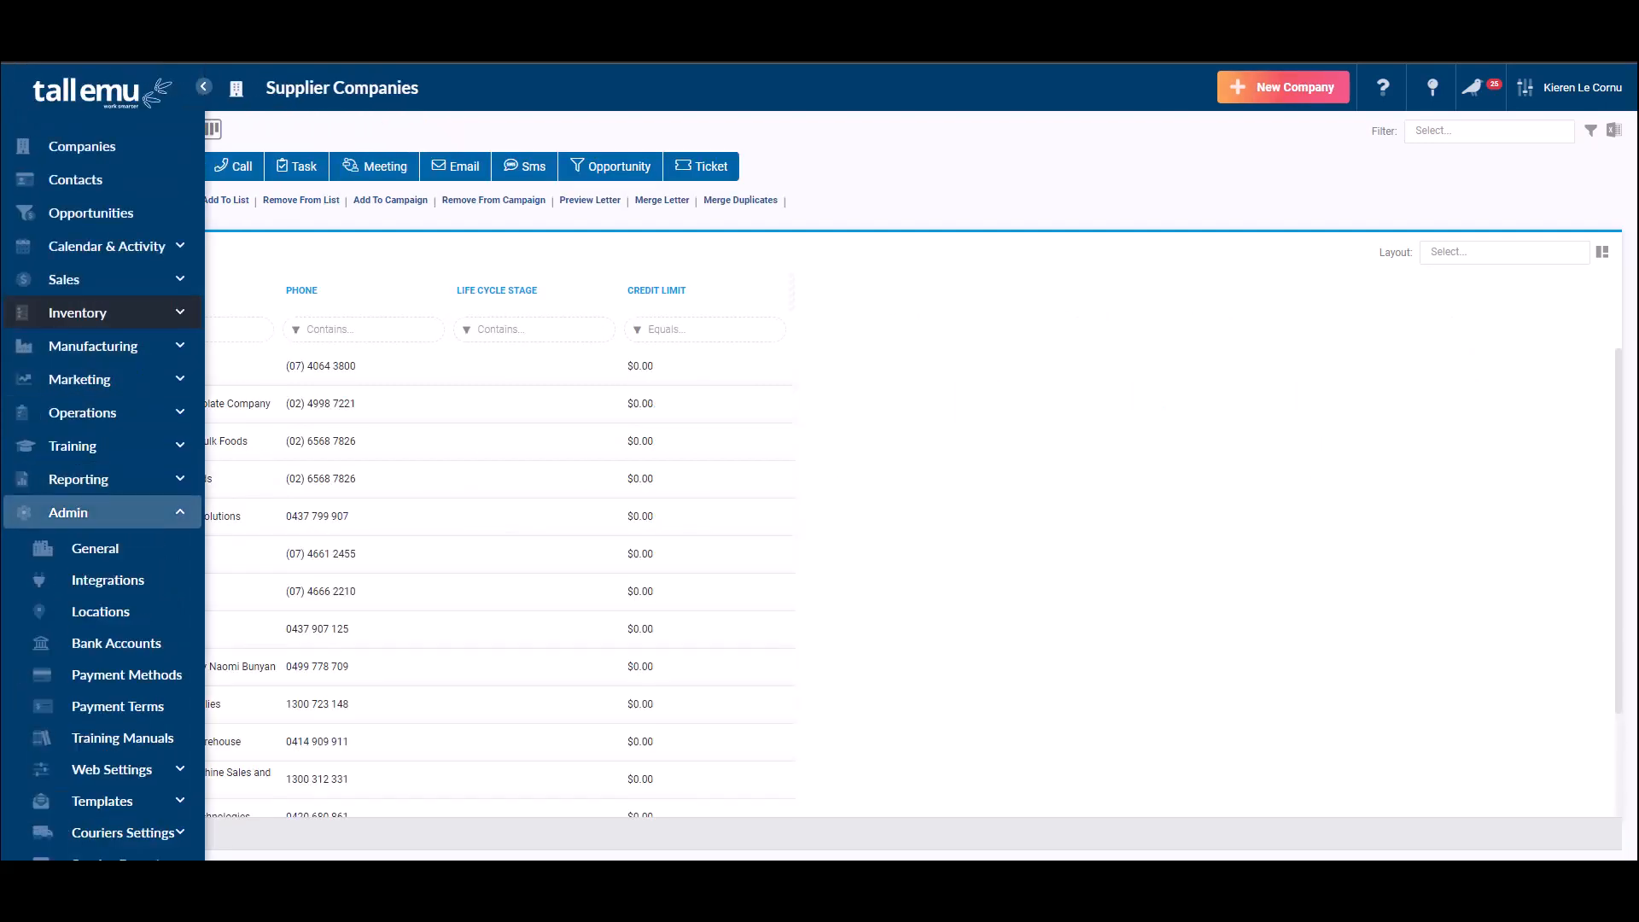
{"action": "scroll", "coordinate": [77, 313], "scroll_direction": "down", "scroll_amount": 4}
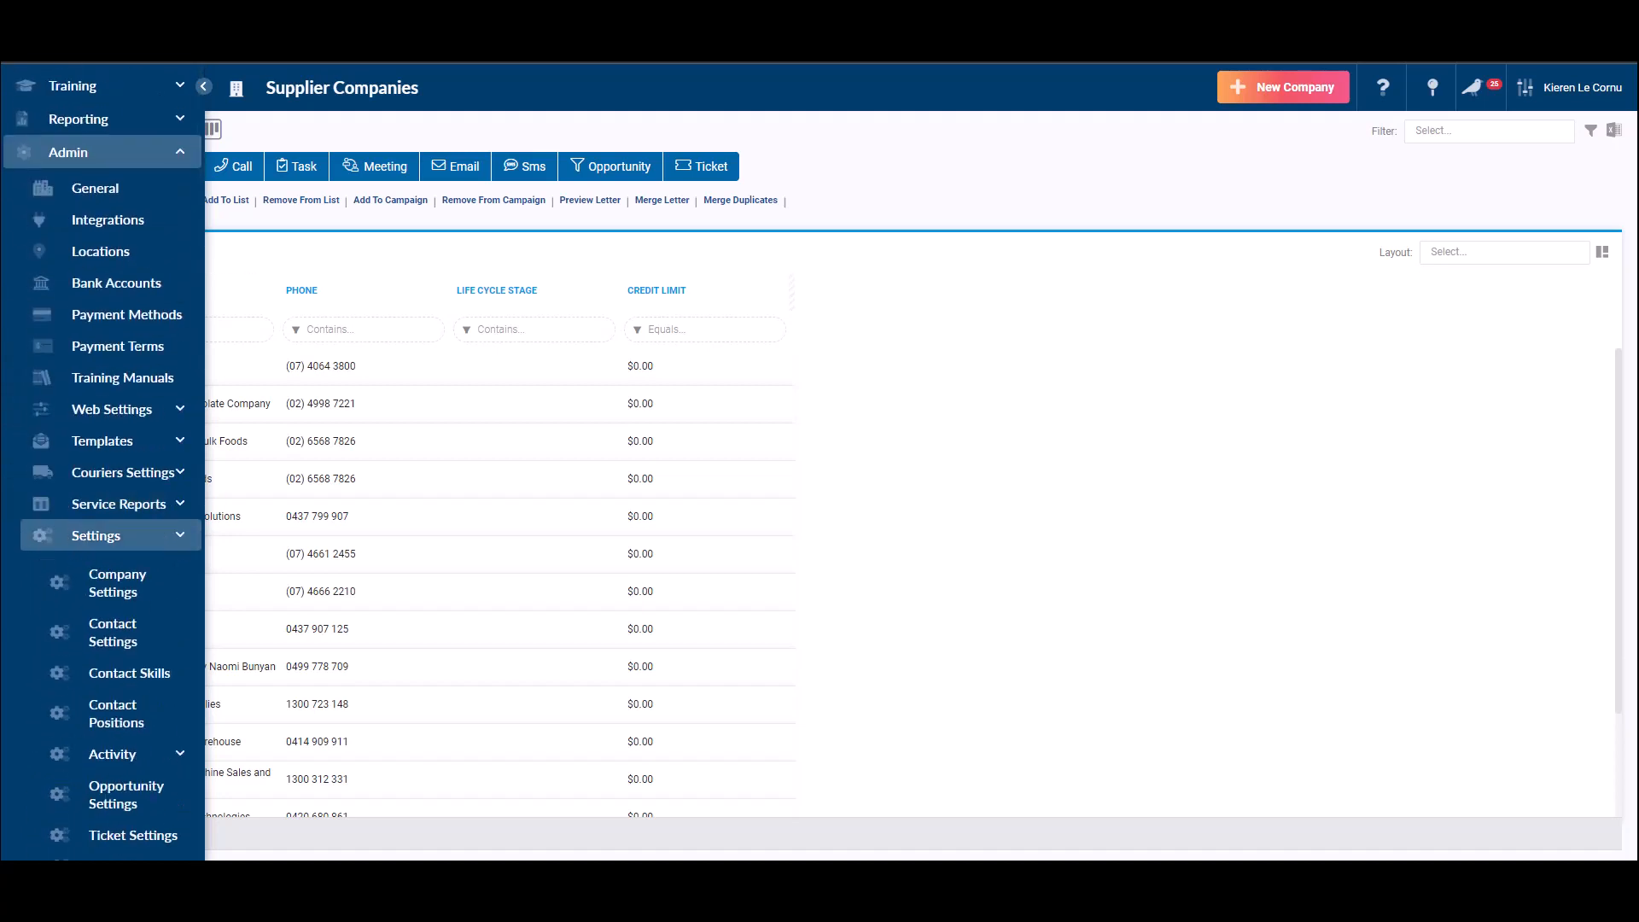
{"action": "left_click", "coordinate": [111, 409]}
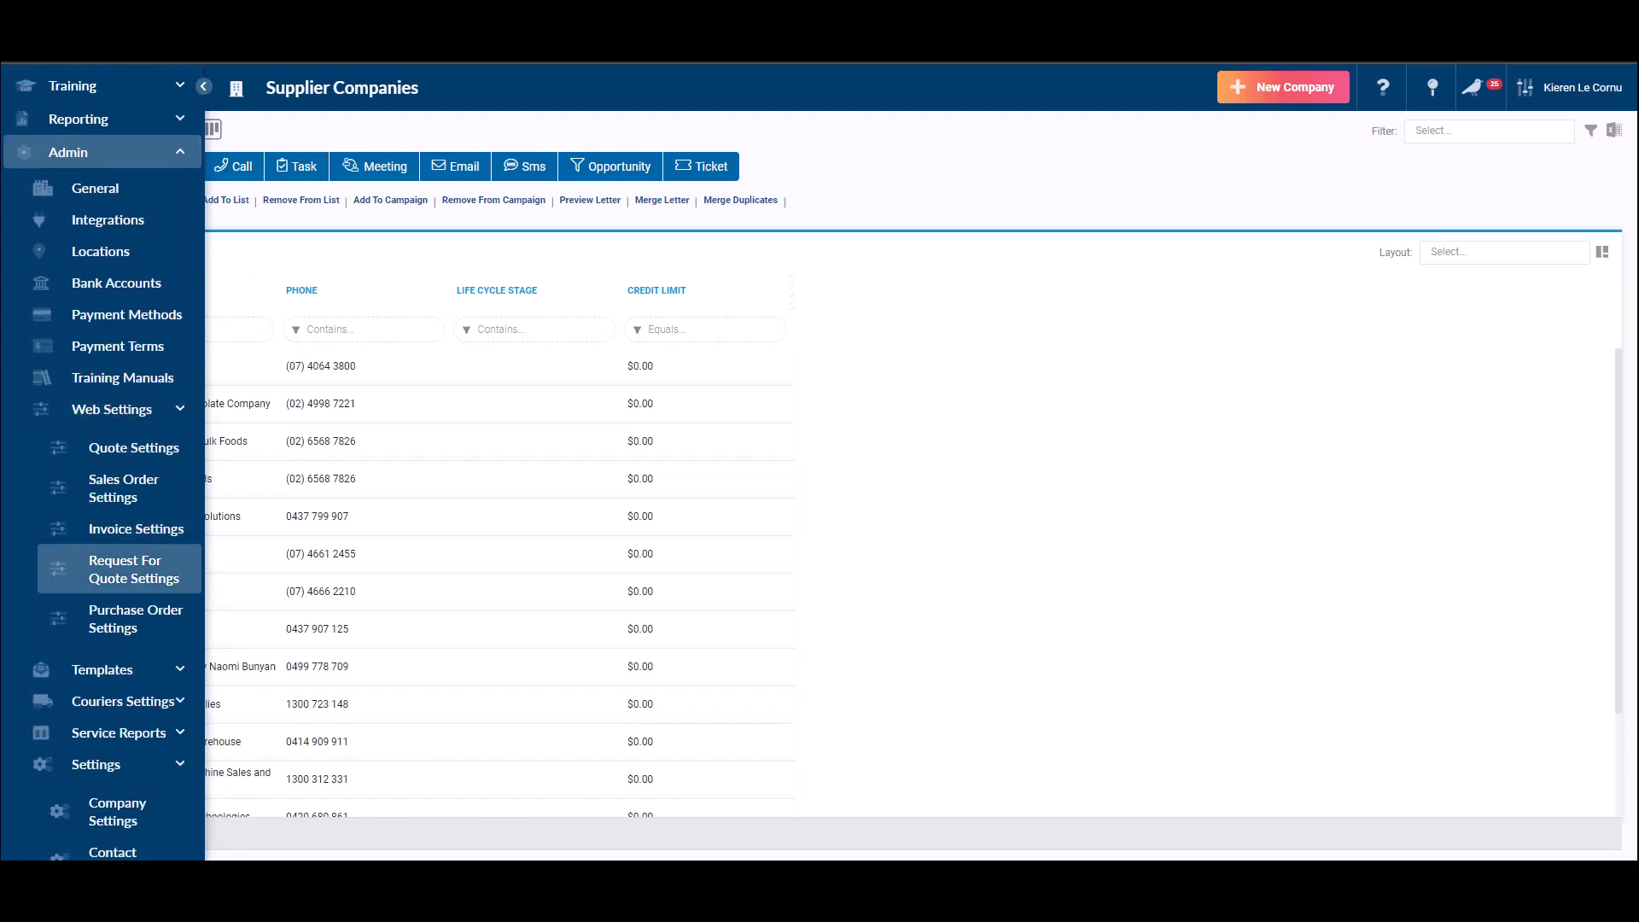
{"action": "left_click", "coordinate": [135, 618]}
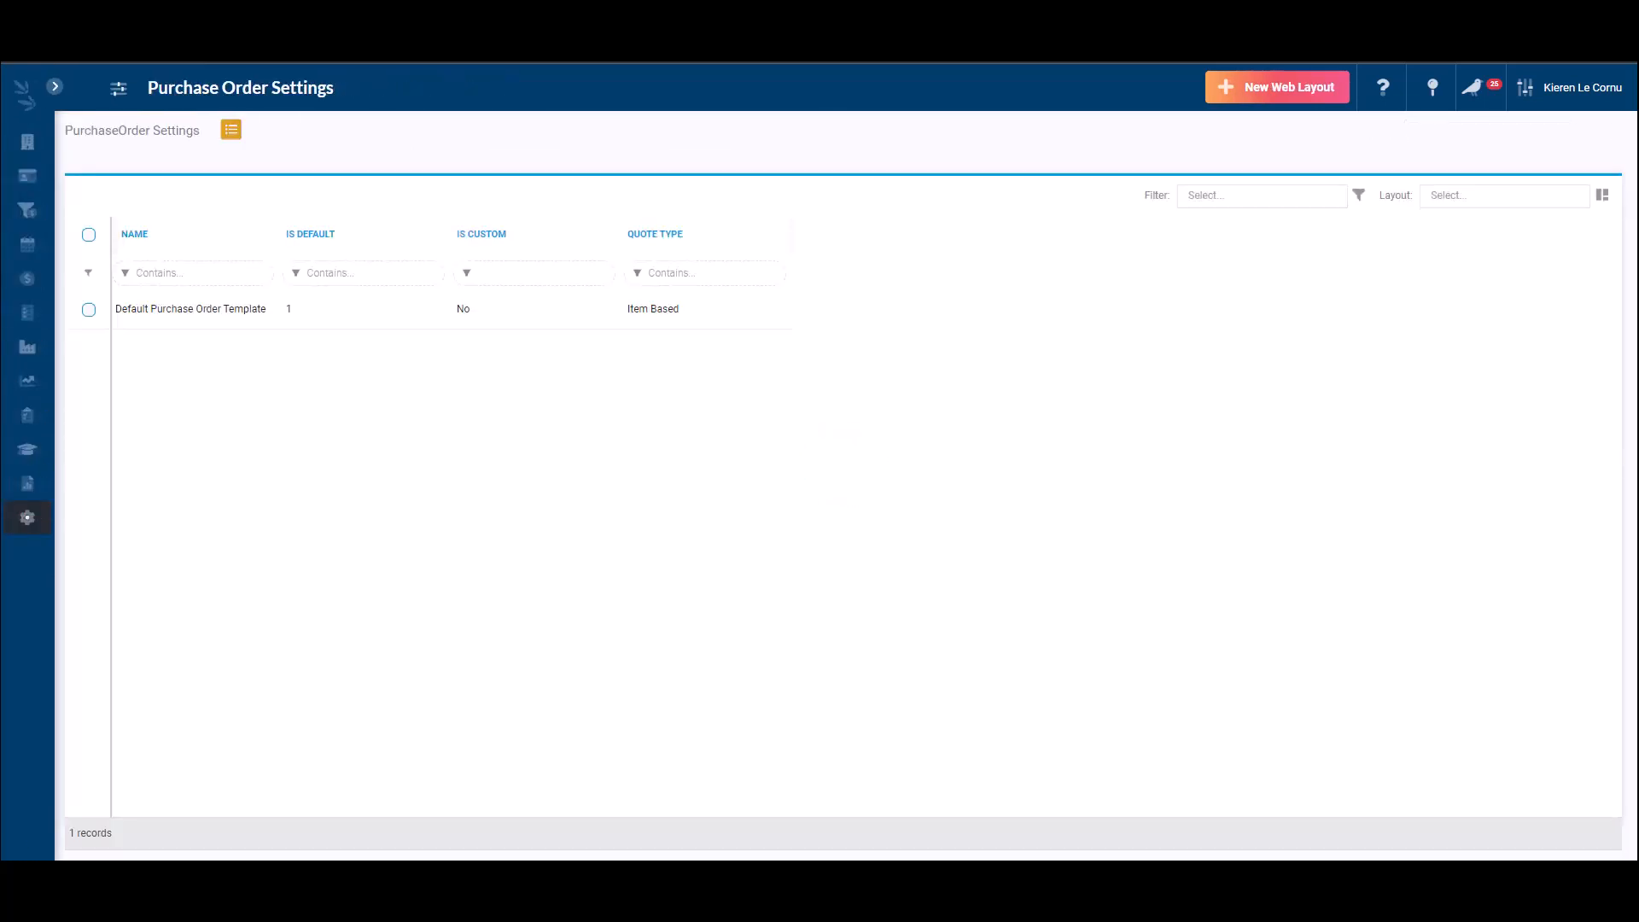
Start a new request for quote and choose Olsens Produce as the supplier company.
{"action": "mouse_move", "coordinate": [27, 518]}
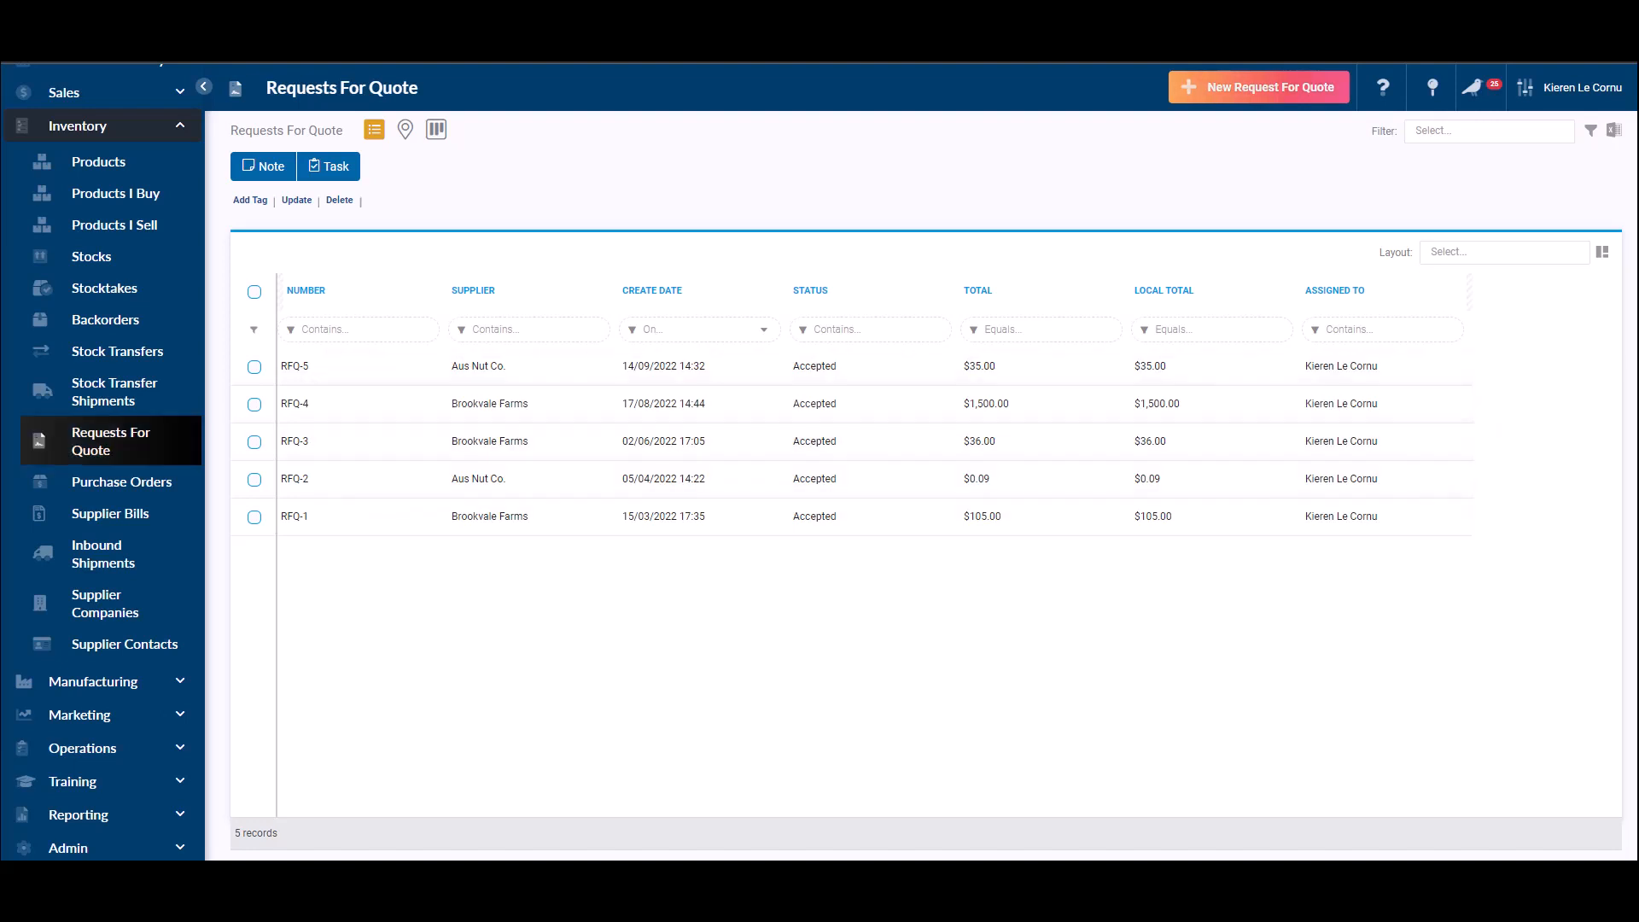
{"action": "left_click", "coordinate": [1260, 87]}
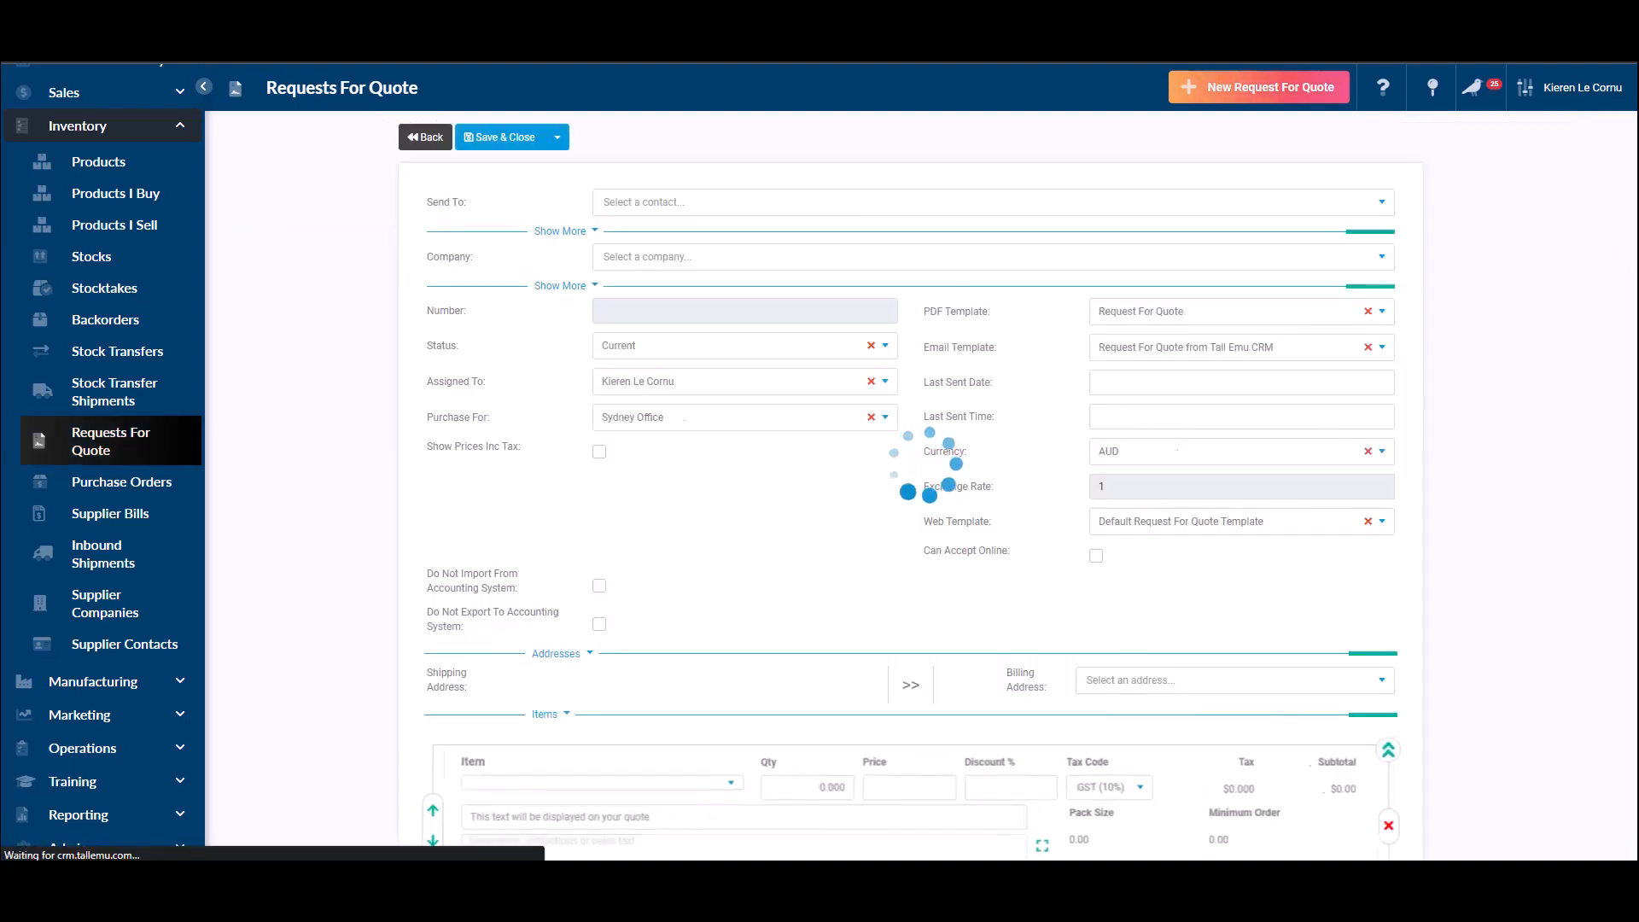
{"action": "left_click", "coordinate": [693, 257]}
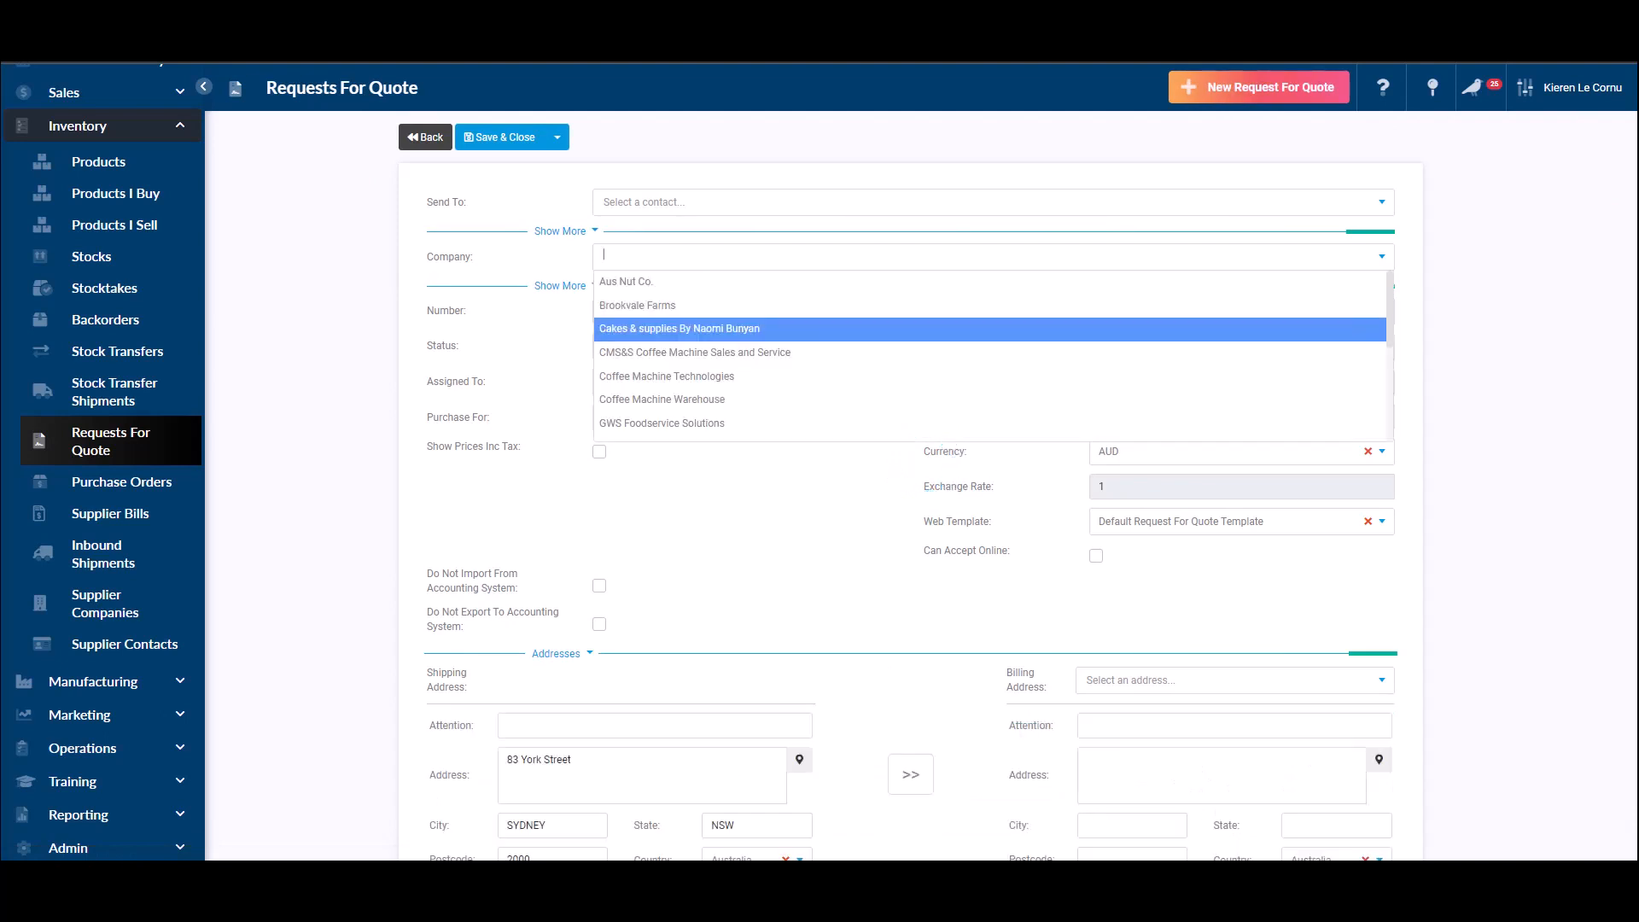
{"action": "scroll", "coordinate": [990, 356], "scroll_direction": "down", "scroll_amount": 3}
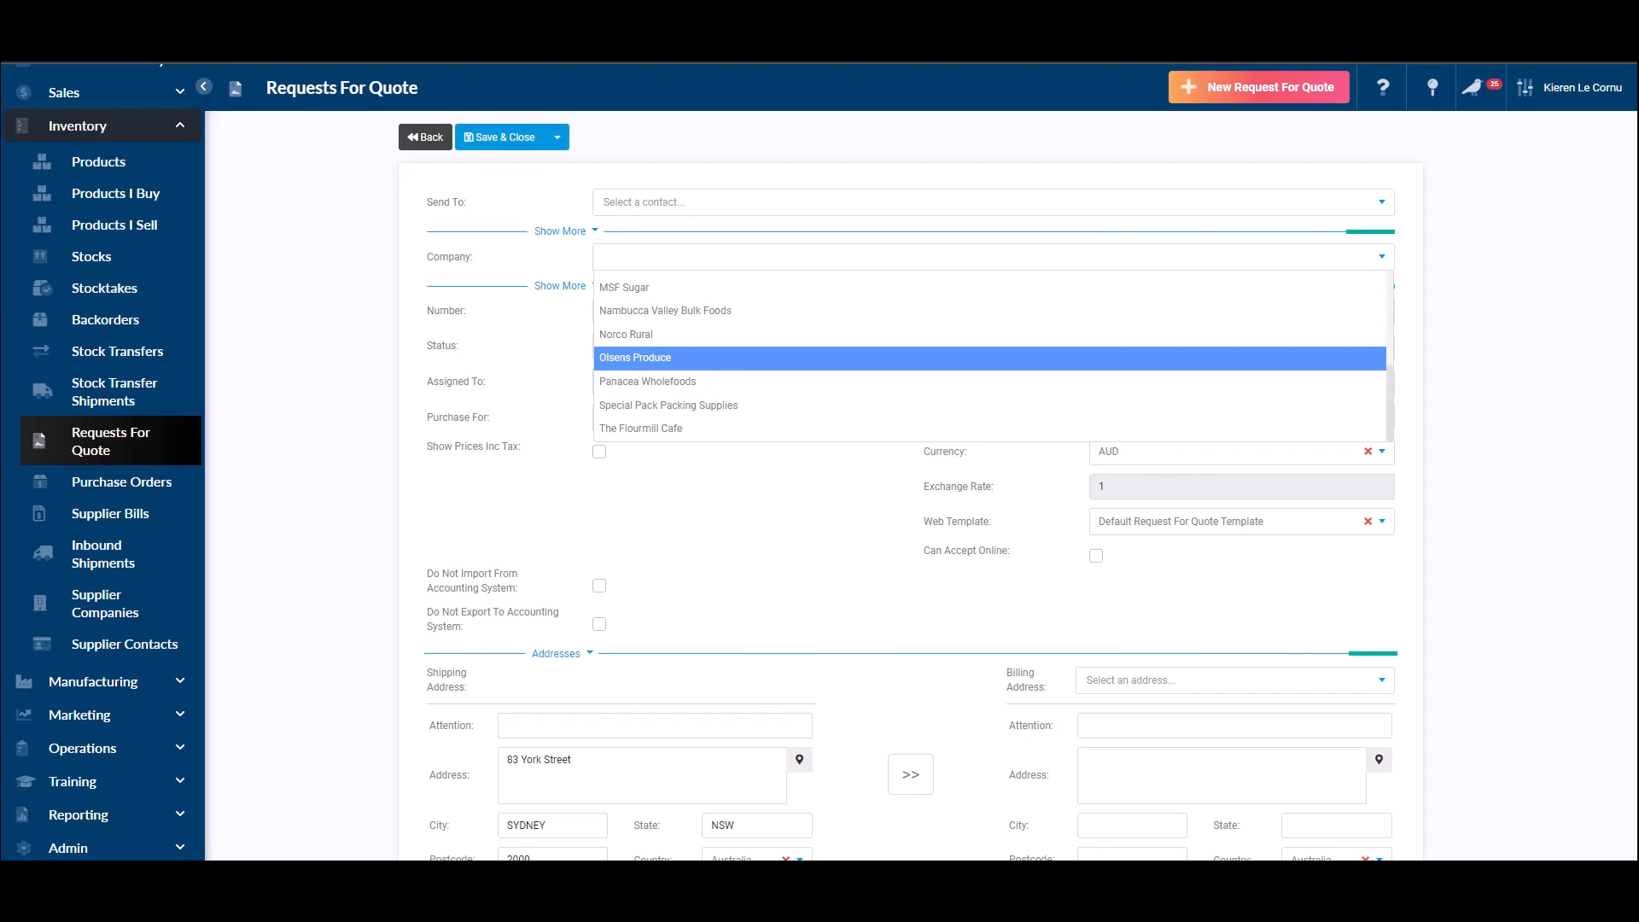
{"action": "left_click", "coordinate": [990, 357]}
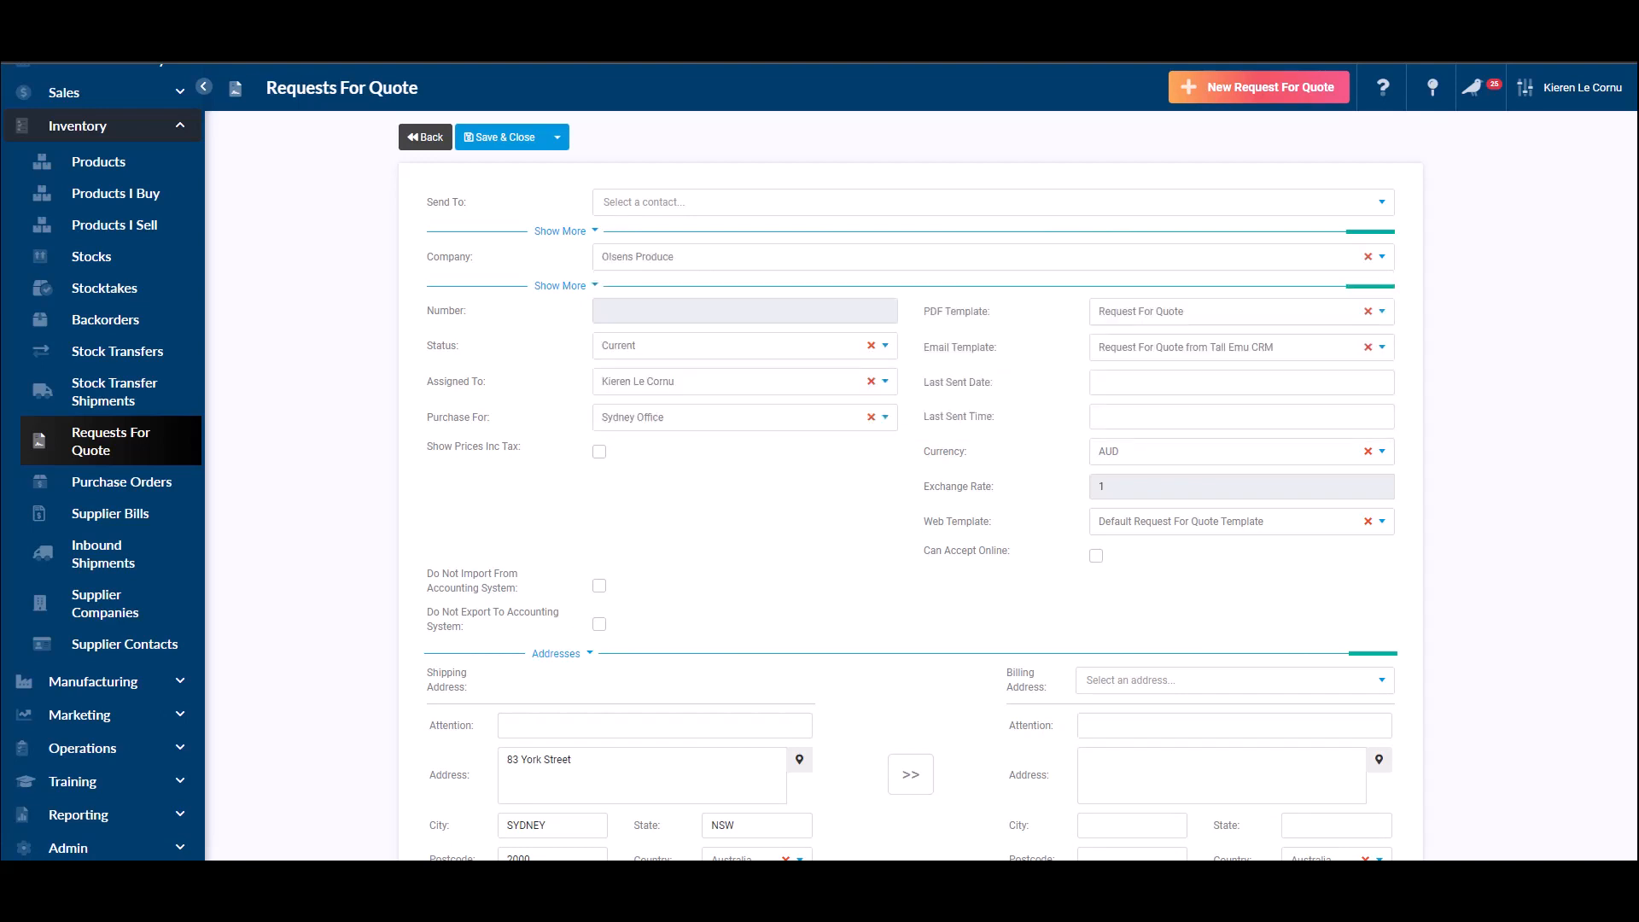
Examine the choices offered for the request's contact, PDF template, email template and web template.
{"action": "left_click", "coordinate": [690, 202]}
{"action": "key", "text": "Escape"}
{"action": "left_click", "coordinate": [1230, 311]}
{"action": "key", "text": "Escape"}
{"action": "left_click", "coordinate": [1229, 348]}
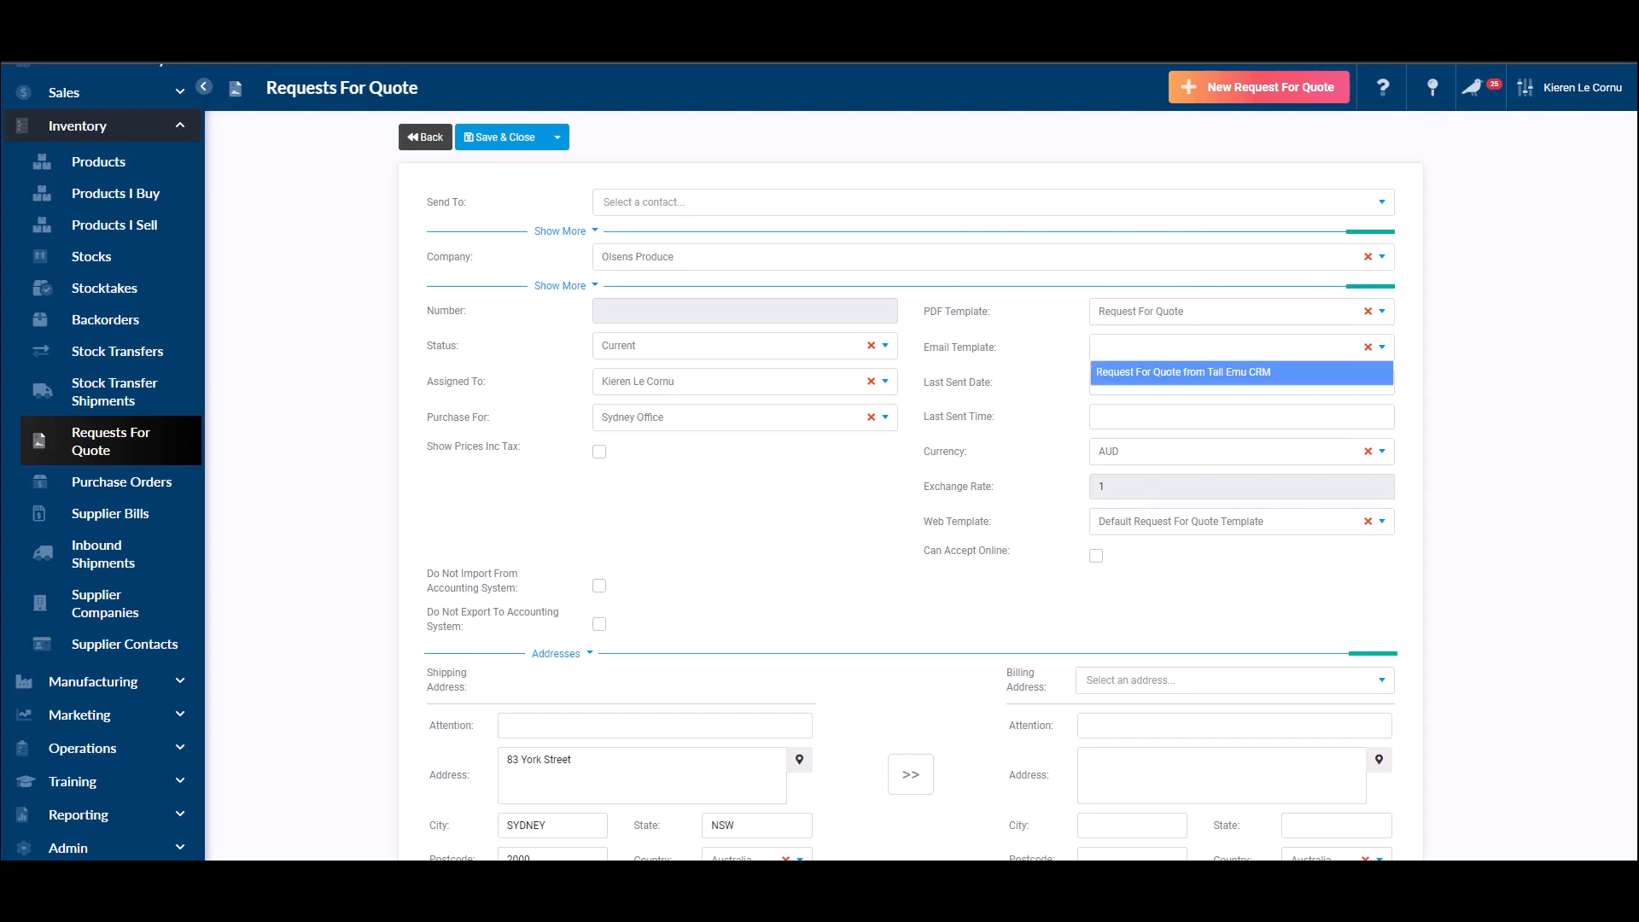
{"action": "key", "text": "Escape"}
{"action": "left_click", "coordinate": [1229, 521]}
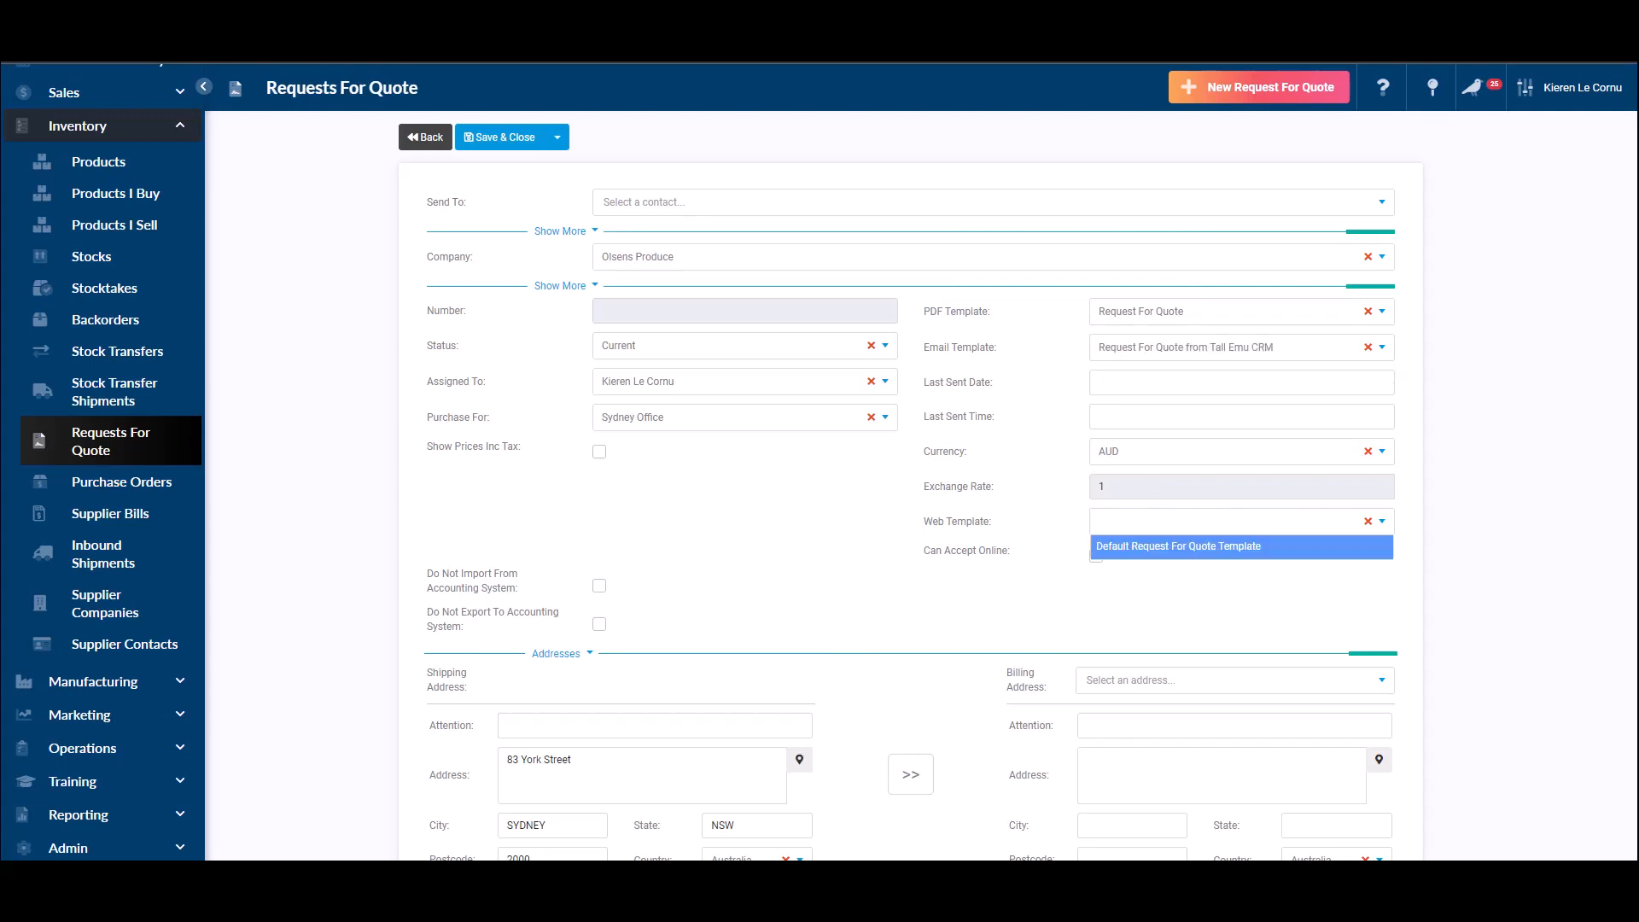
{"action": "key", "text": "Escape"}
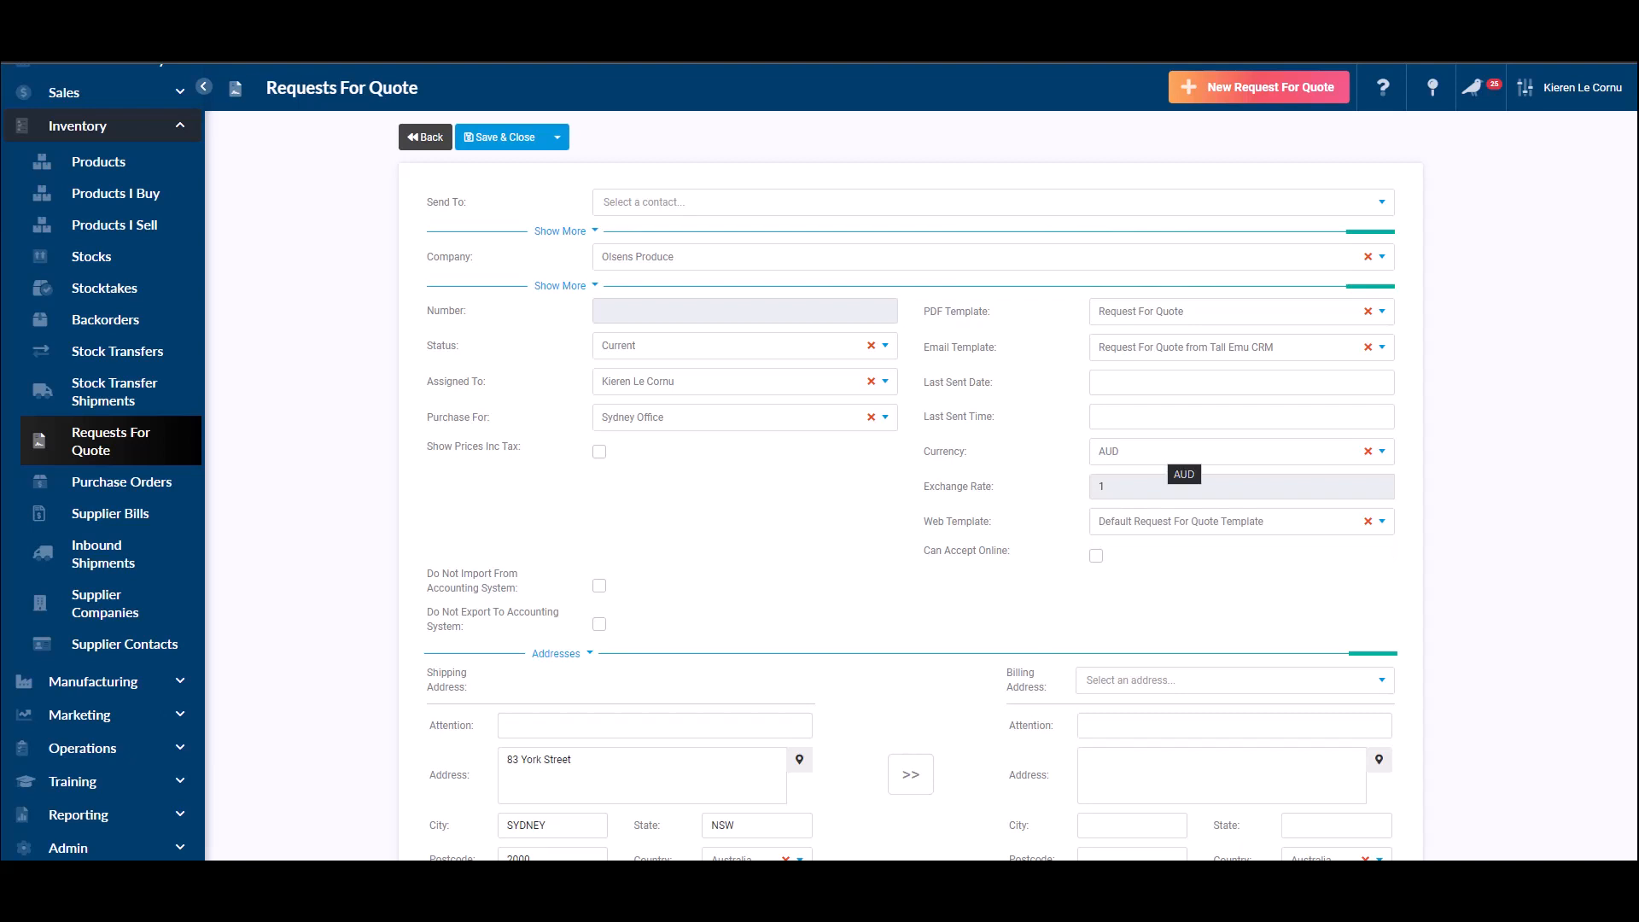
Set the currency of the request for quote to EUR.
{"action": "left_click", "coordinate": [1184, 452]}
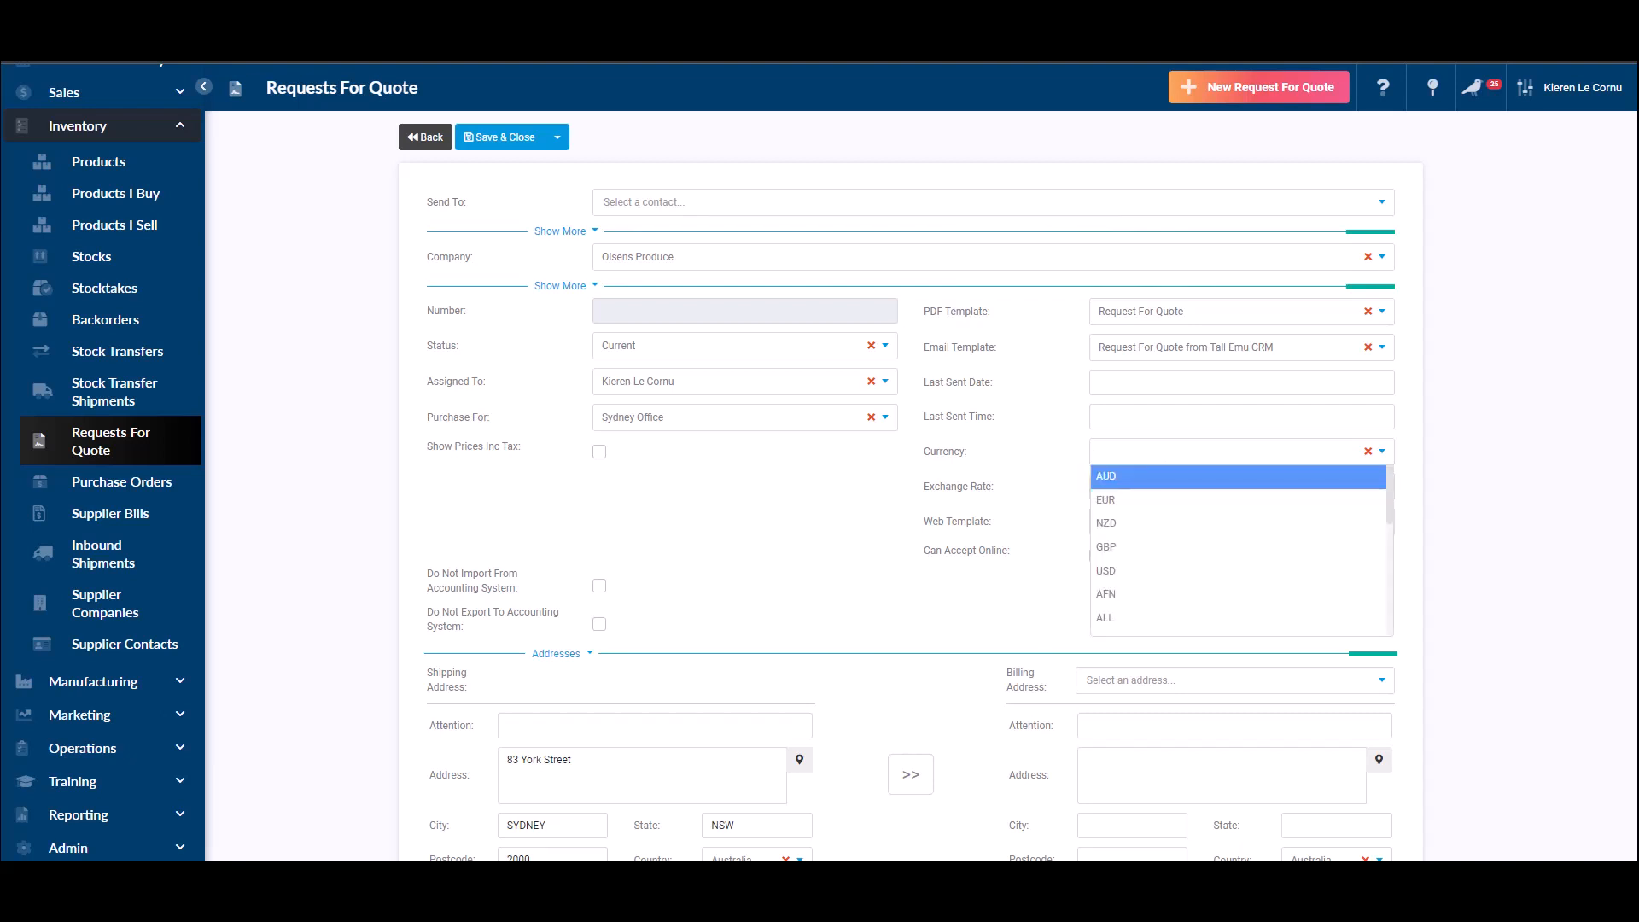
{"action": "key", "text": "Down"}
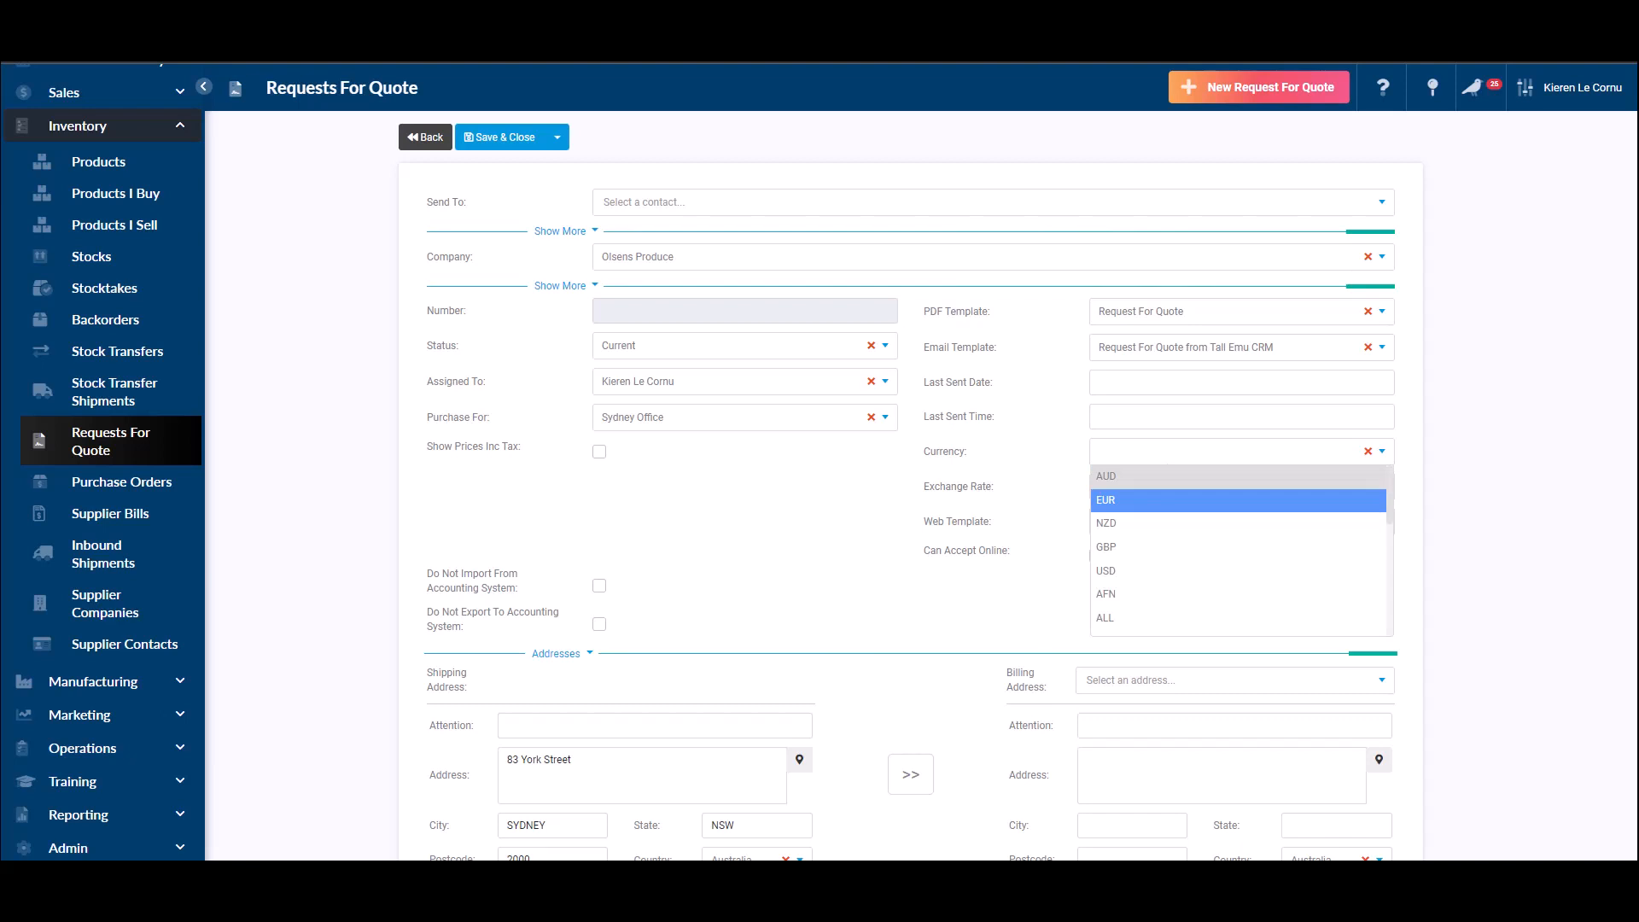
{"action": "scroll", "coordinate": [1184, 504], "scroll_direction": "down", "scroll_amount": 18}
{"action": "scroll", "coordinate": [1184, 504], "scroll_direction": "up", "scroll_amount": 20}
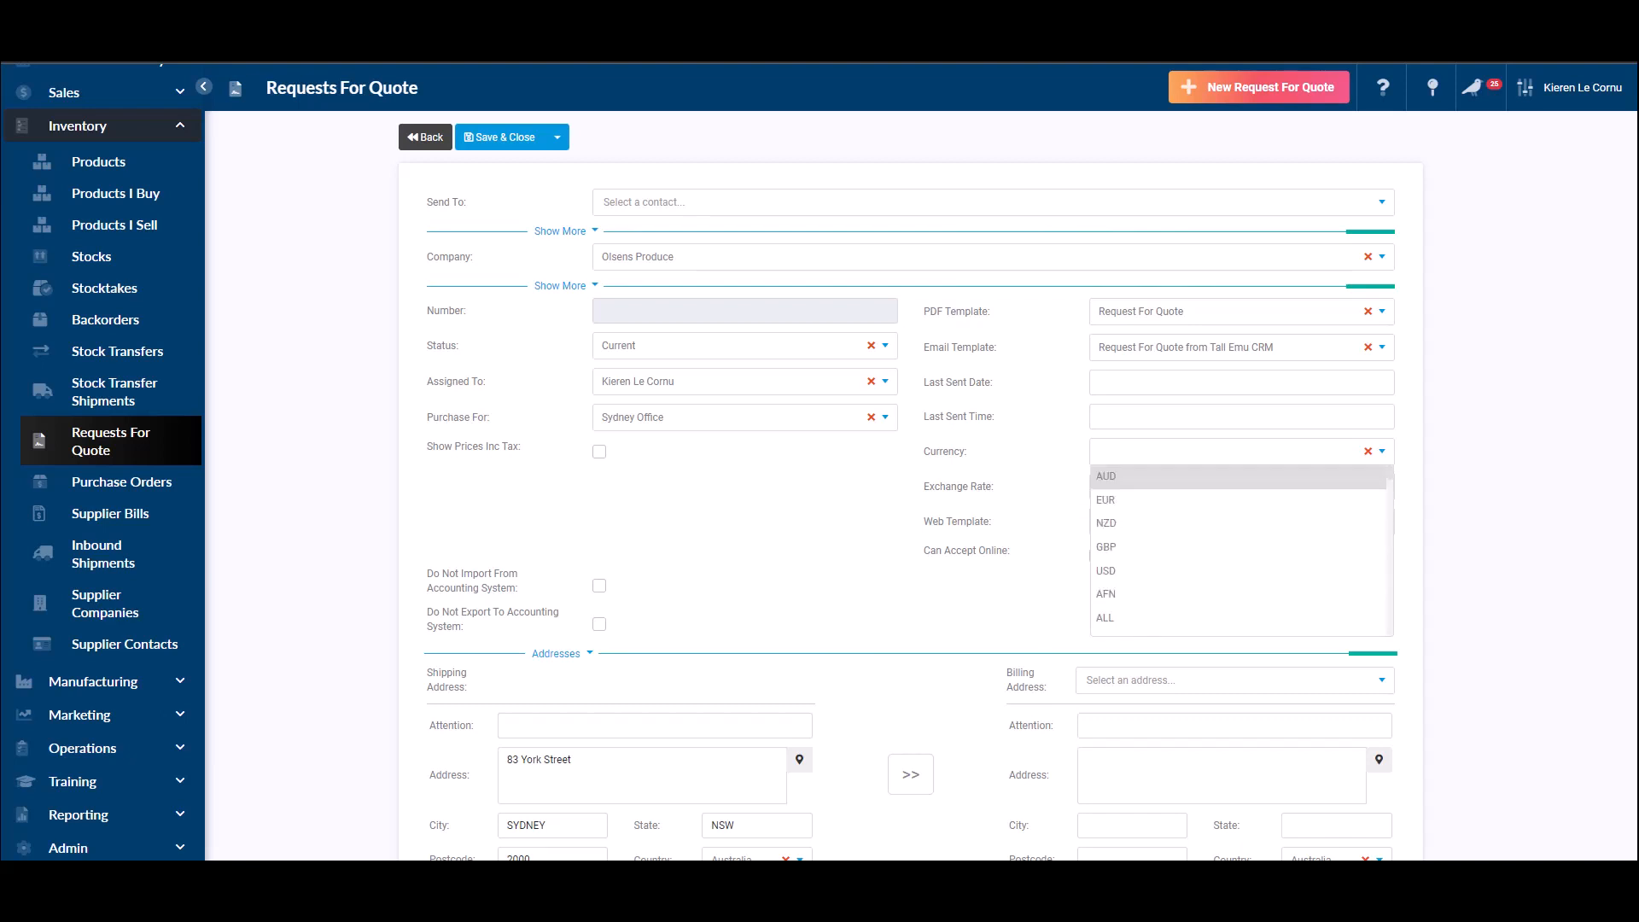
{"action": "key", "text": "Down"}
{"action": "key", "text": "Return"}
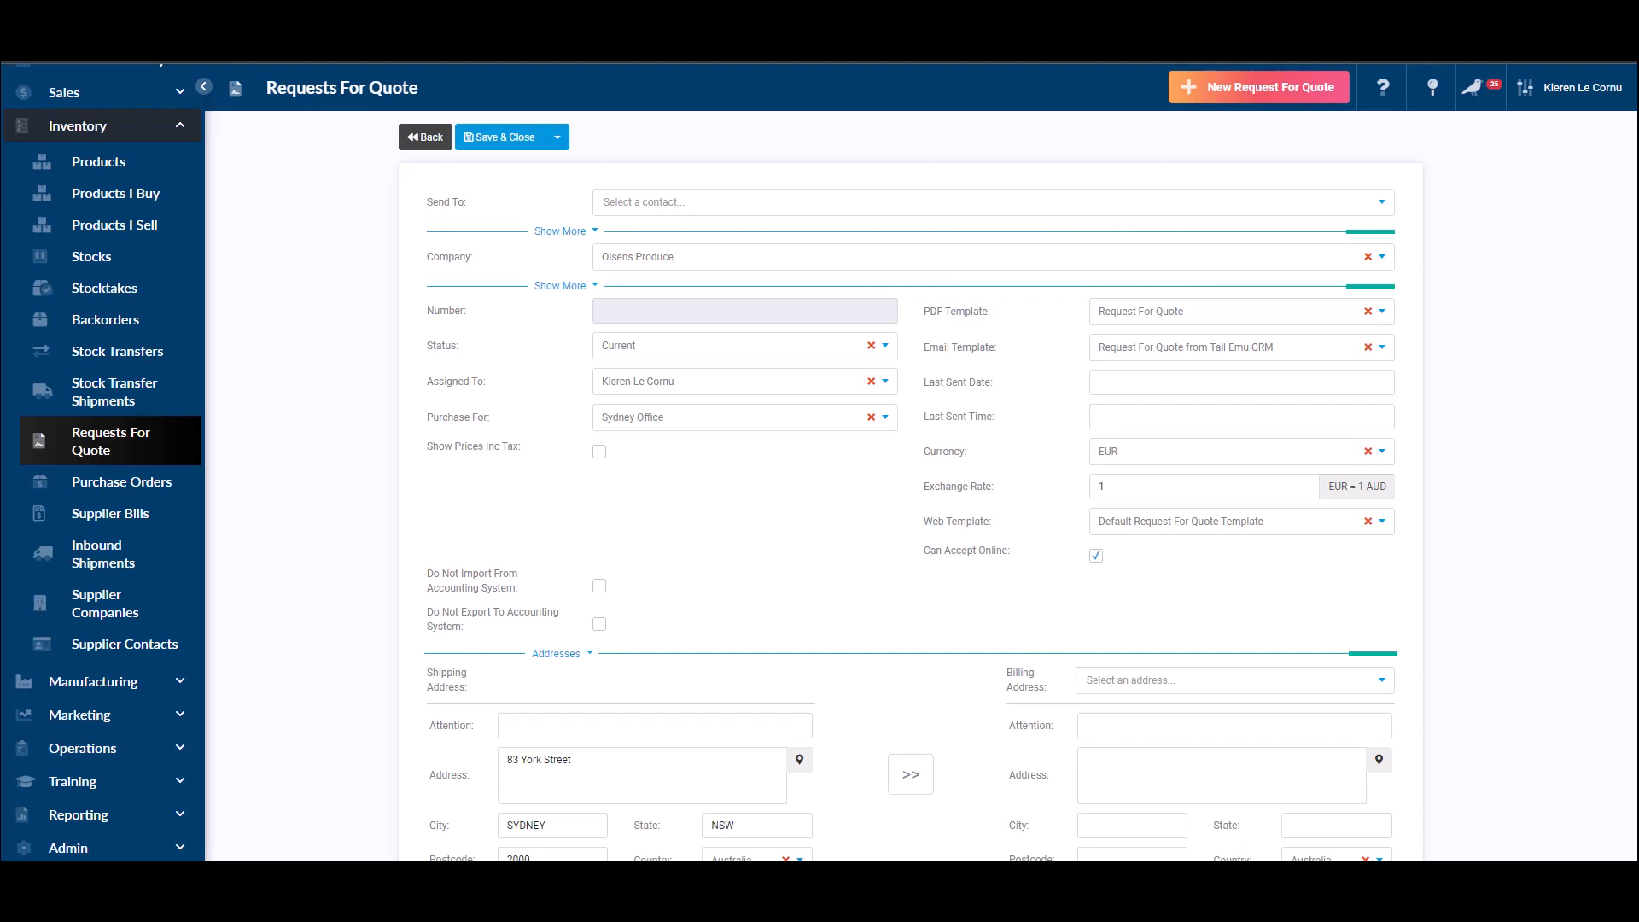
Exclude the request from accounting system import and export, entering "test" as the reason for each.
{"action": "left_click", "coordinate": [599, 585]}
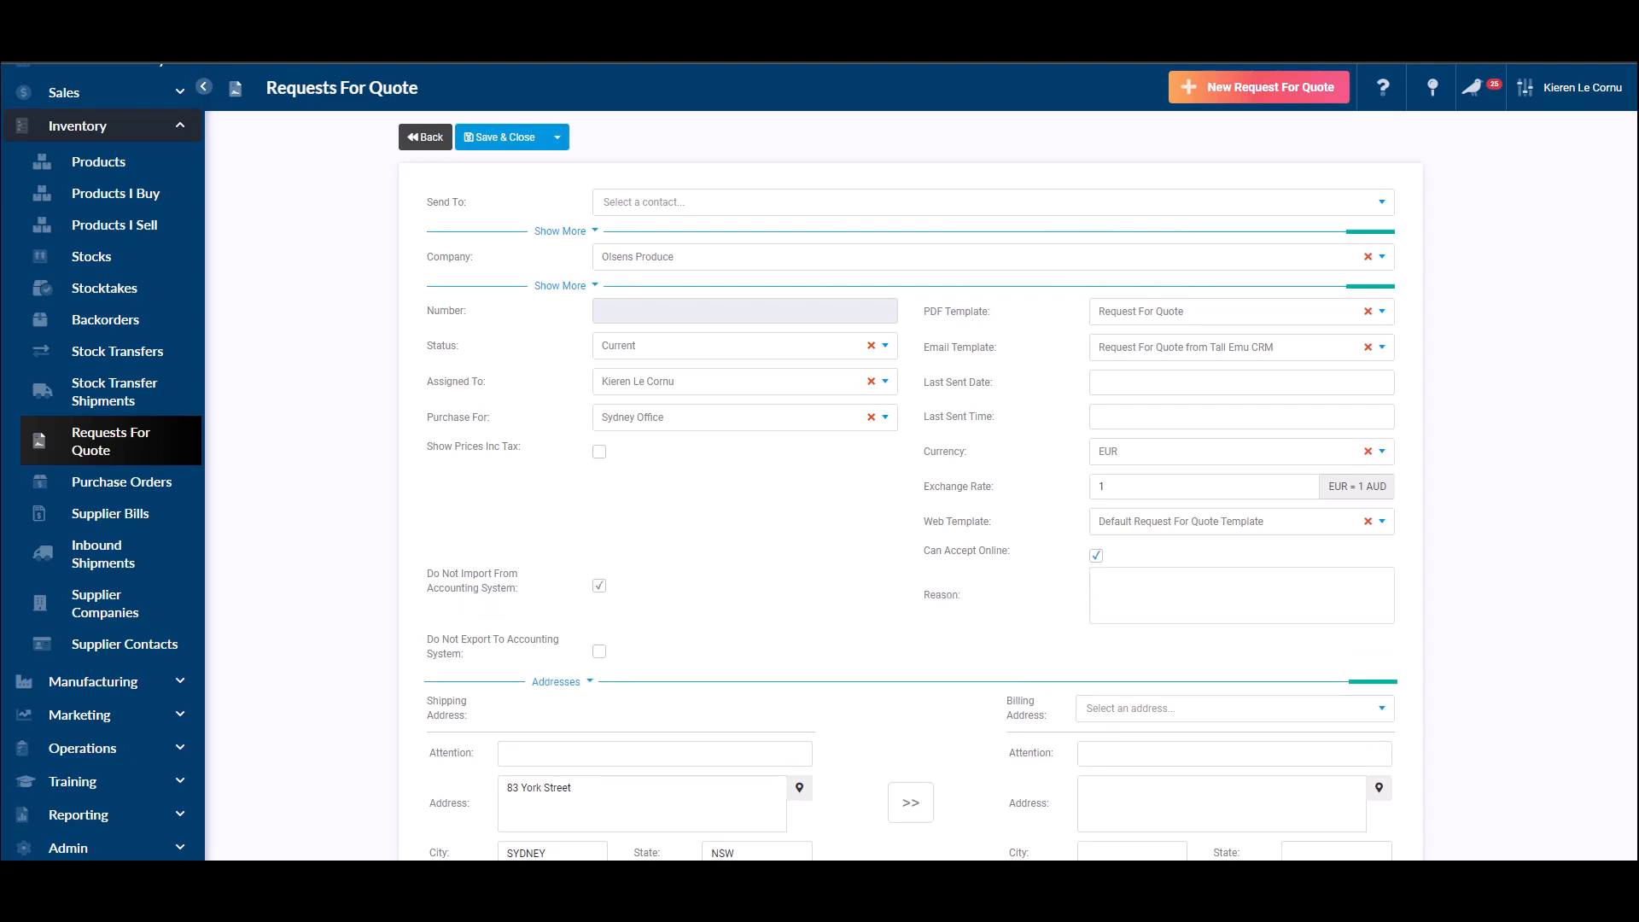
{"action": "left_click", "coordinate": [599, 652]}
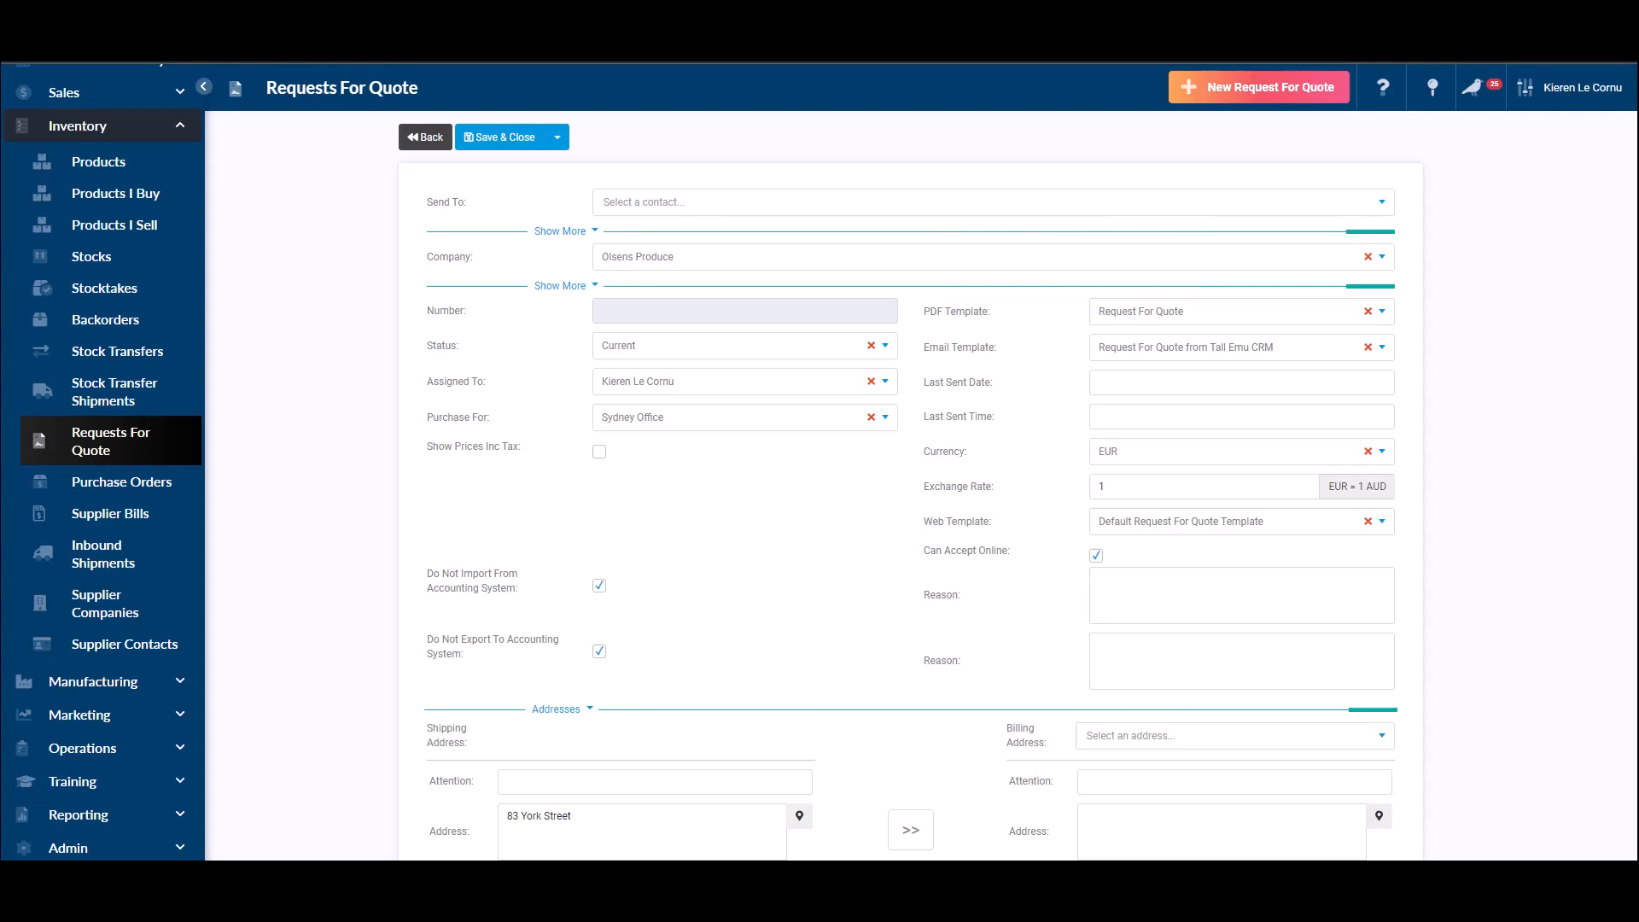
{"action": "type", "text": "testtest"}
Clear both the Do Not Import and Do Not Export accounting system options on the request.
{"action": "left_click", "coordinate": [600, 585]}
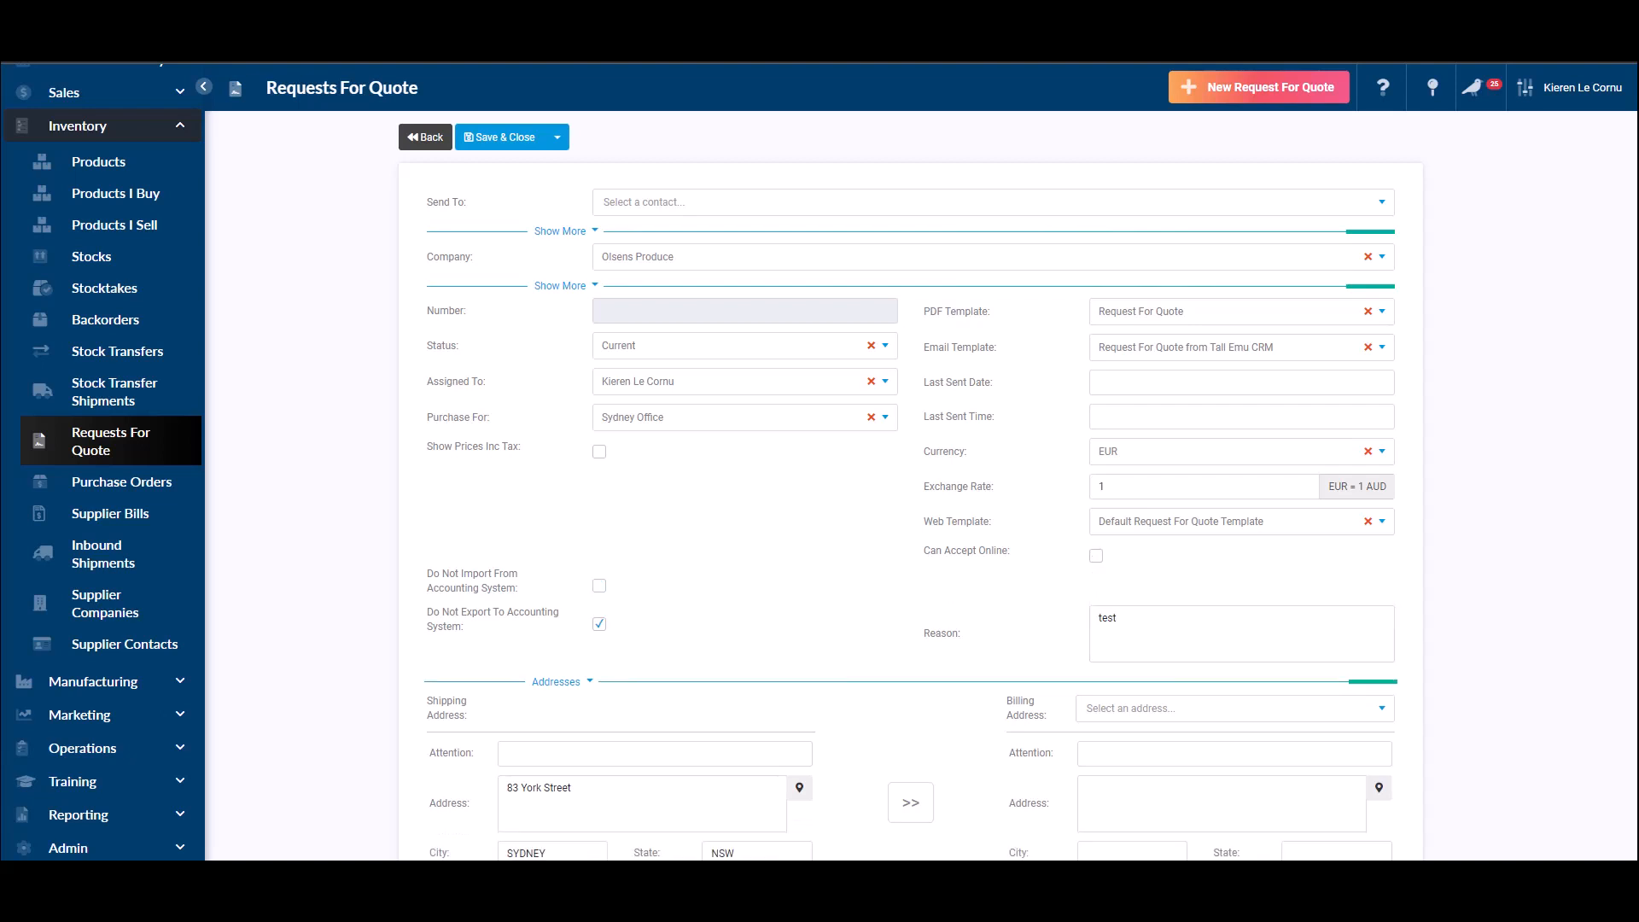
{"action": "left_click", "coordinate": [600, 624]}
{"action": "scroll", "coordinate": [910, 512], "scroll_direction": "down", "scroll_amount": 5}
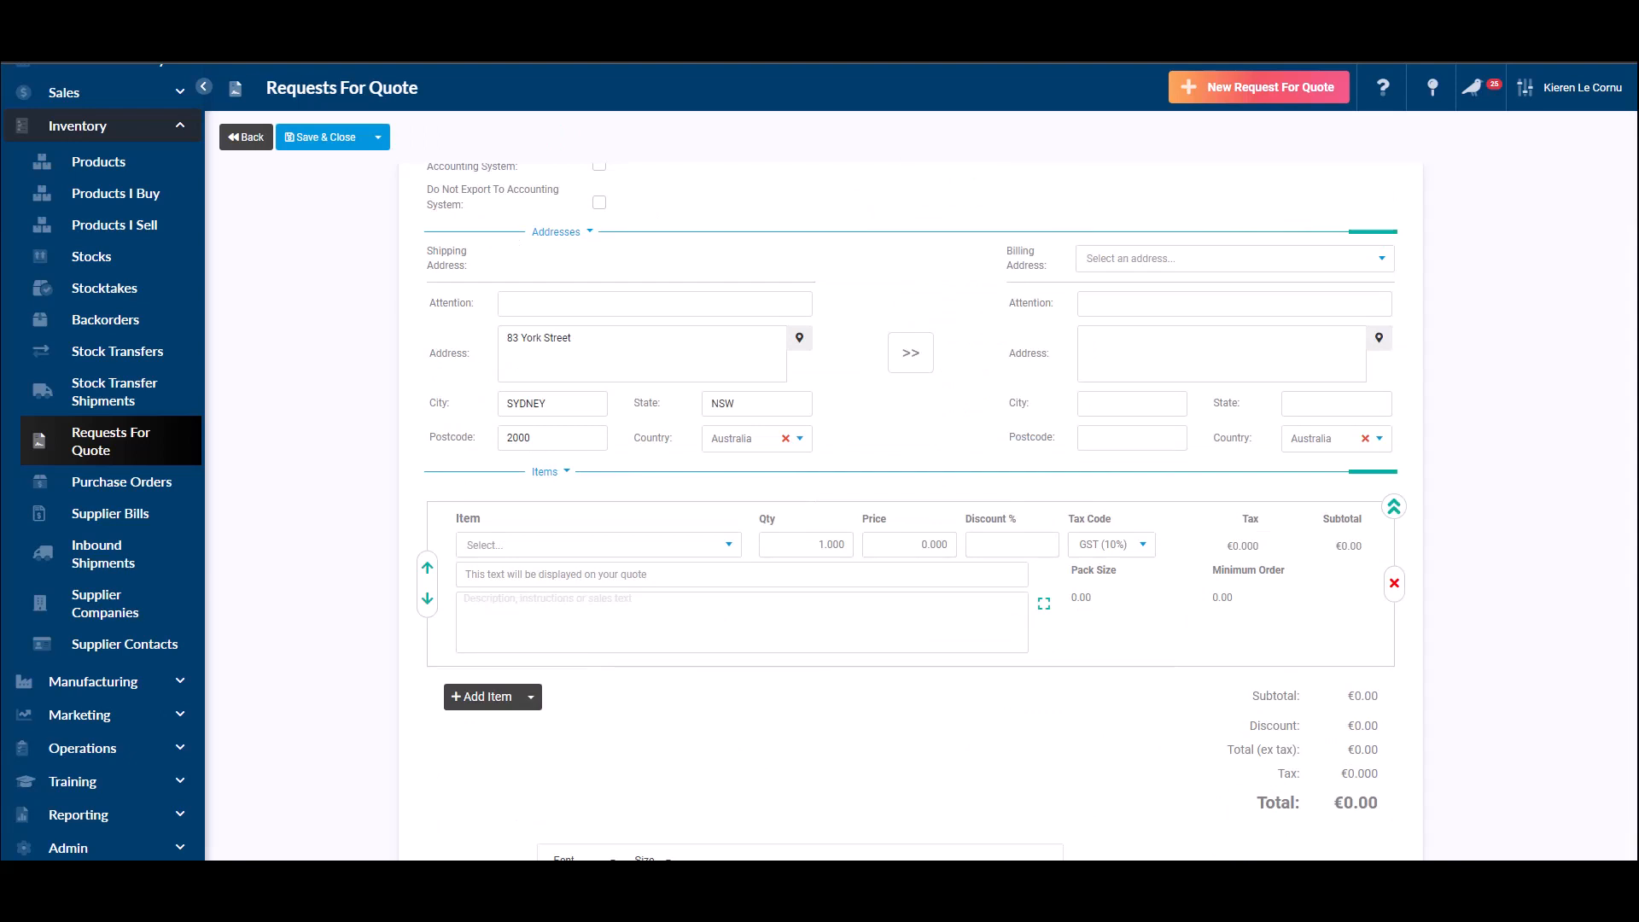
Select Caster Sugar 1kg as the product for the request's first item line.
{"action": "left_click", "coordinate": [597, 544]}
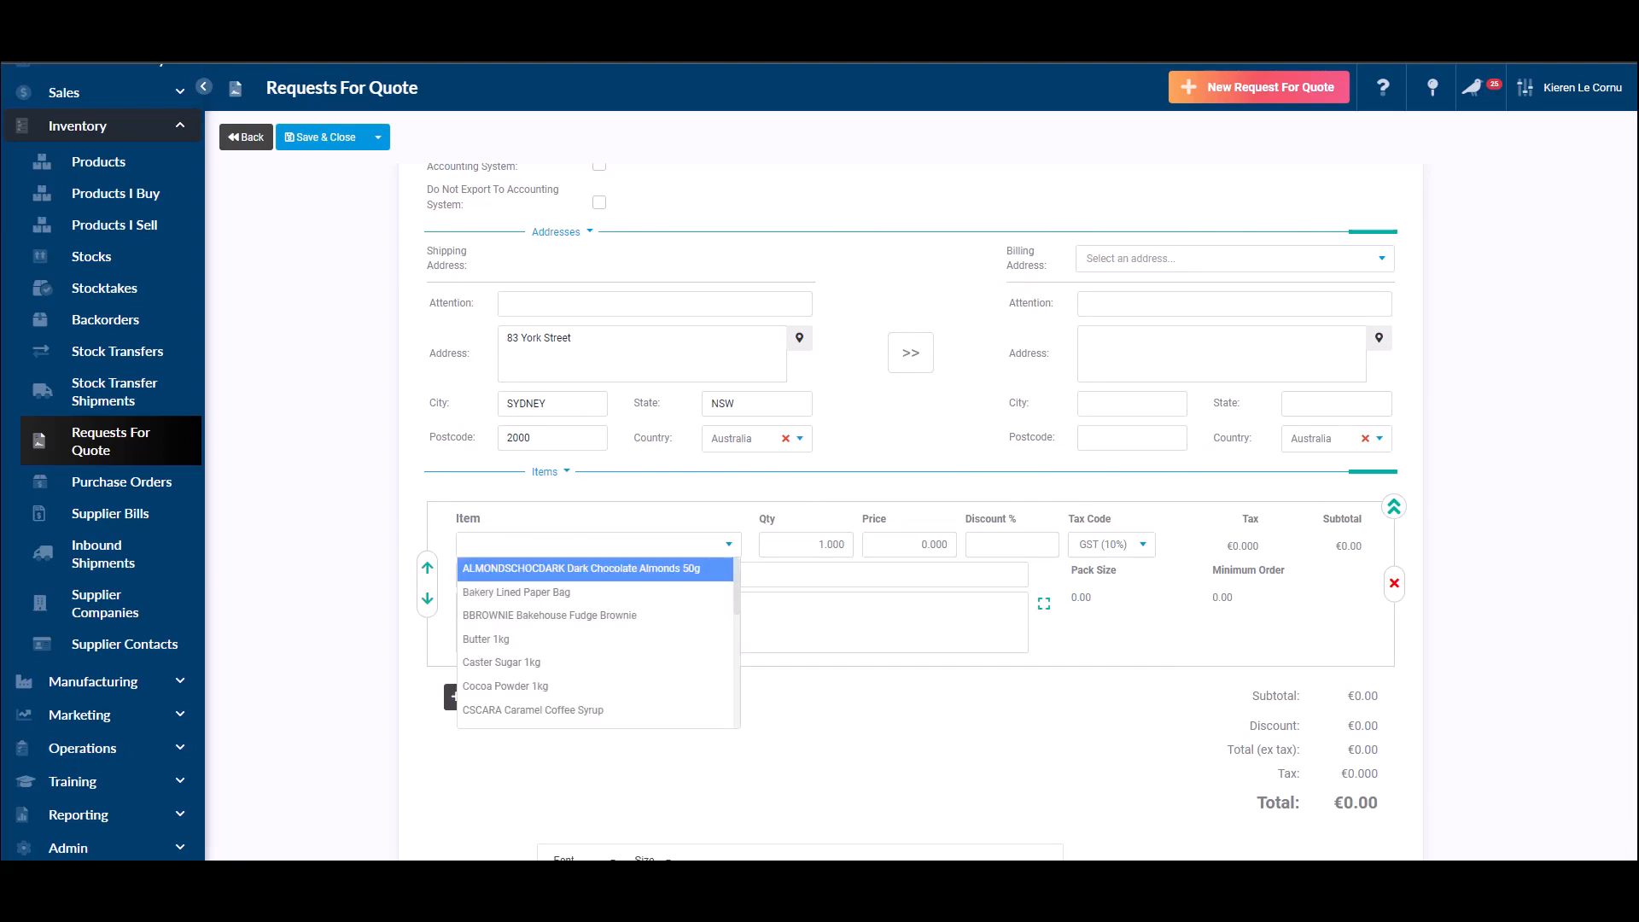
{"action": "key", "text": "Down"}
{"action": "key", "text": "Down"}
{"action": "key", "text": "Down"}
{"action": "key", "text": "Down"}
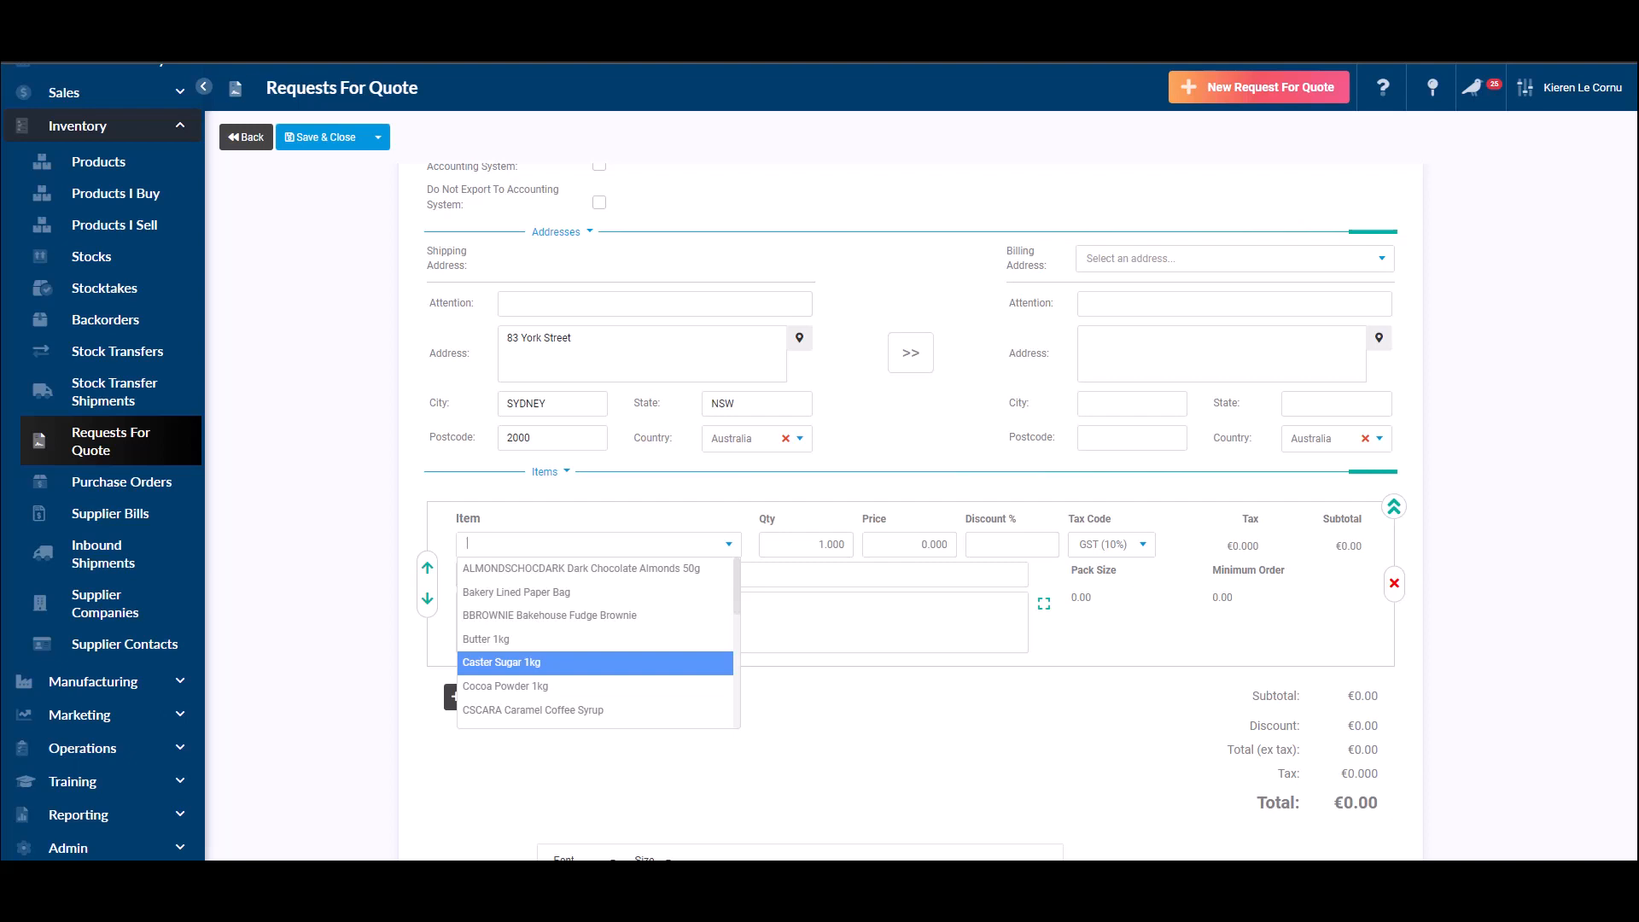
{"action": "key", "text": "Return"}
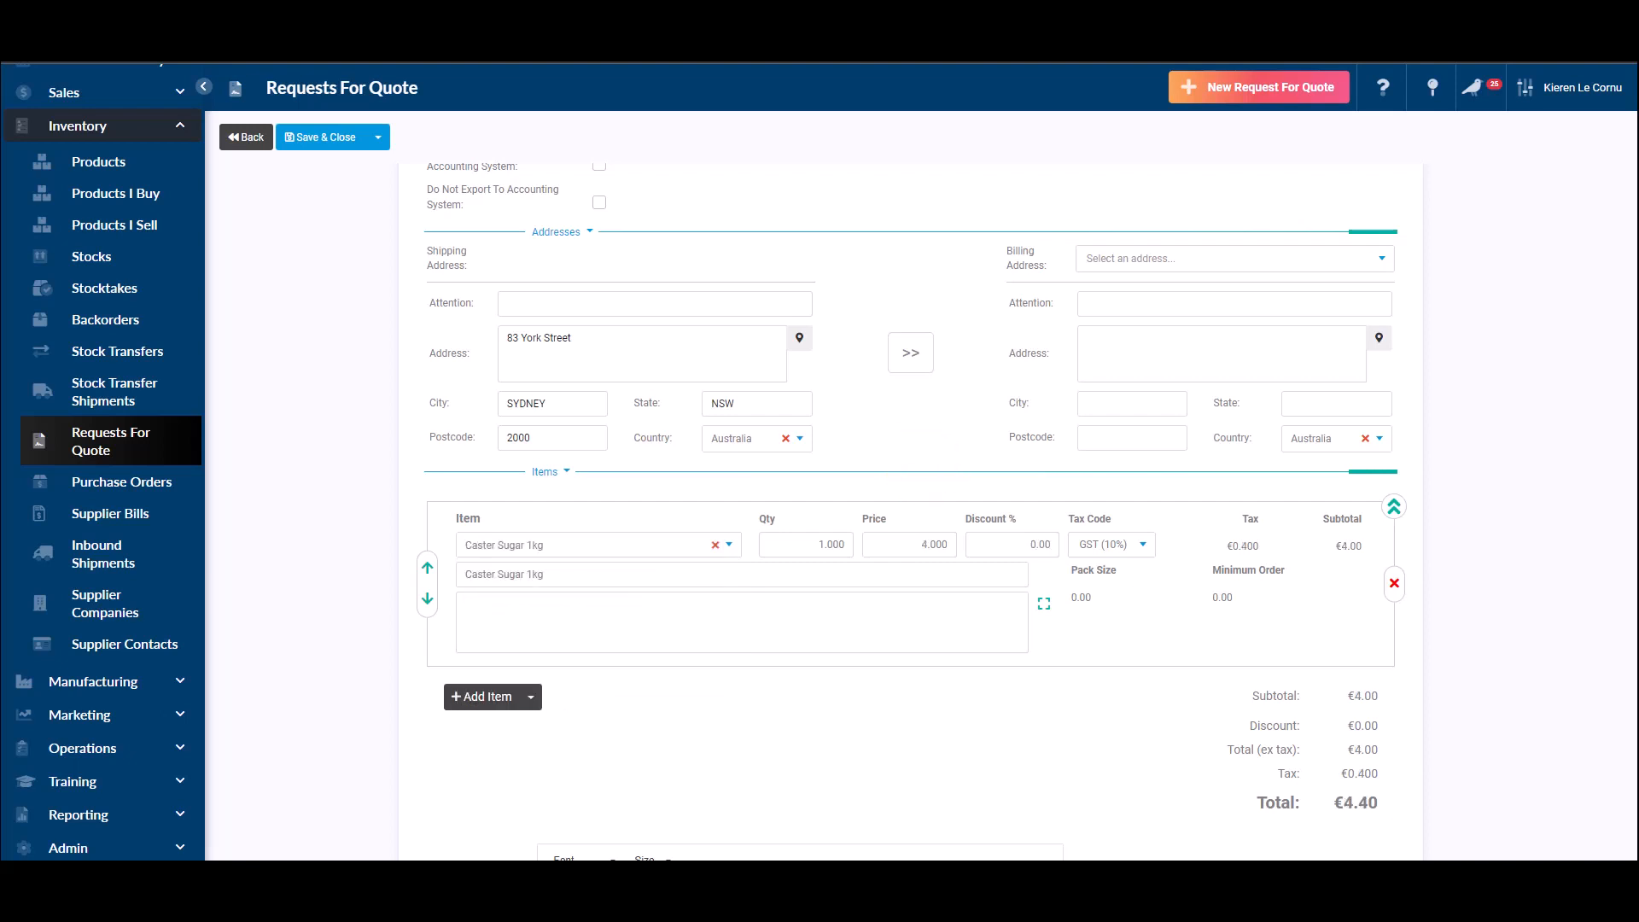
Set the Caster Sugar line's quantity to 50 and its price to 3.75.
{"action": "key", "text": "Tab"}
{"action": "type", "text": "50"}
{"action": "key", "text": "Tab"}
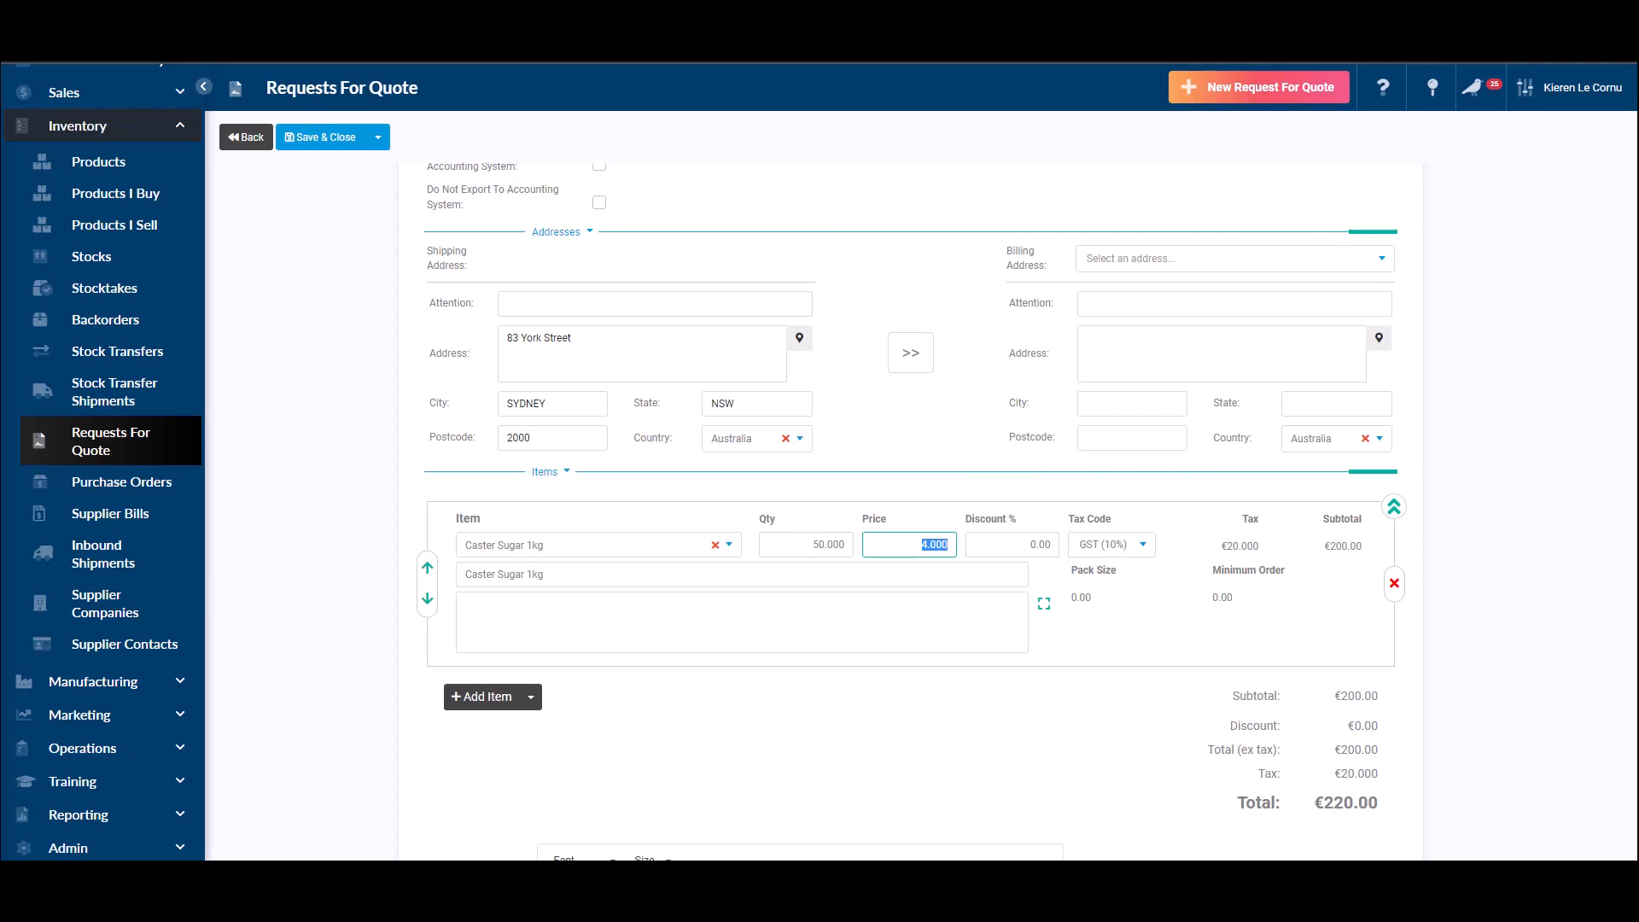
{"action": "type", "text": "3.75"}
{"action": "key", "text": "Tab"}
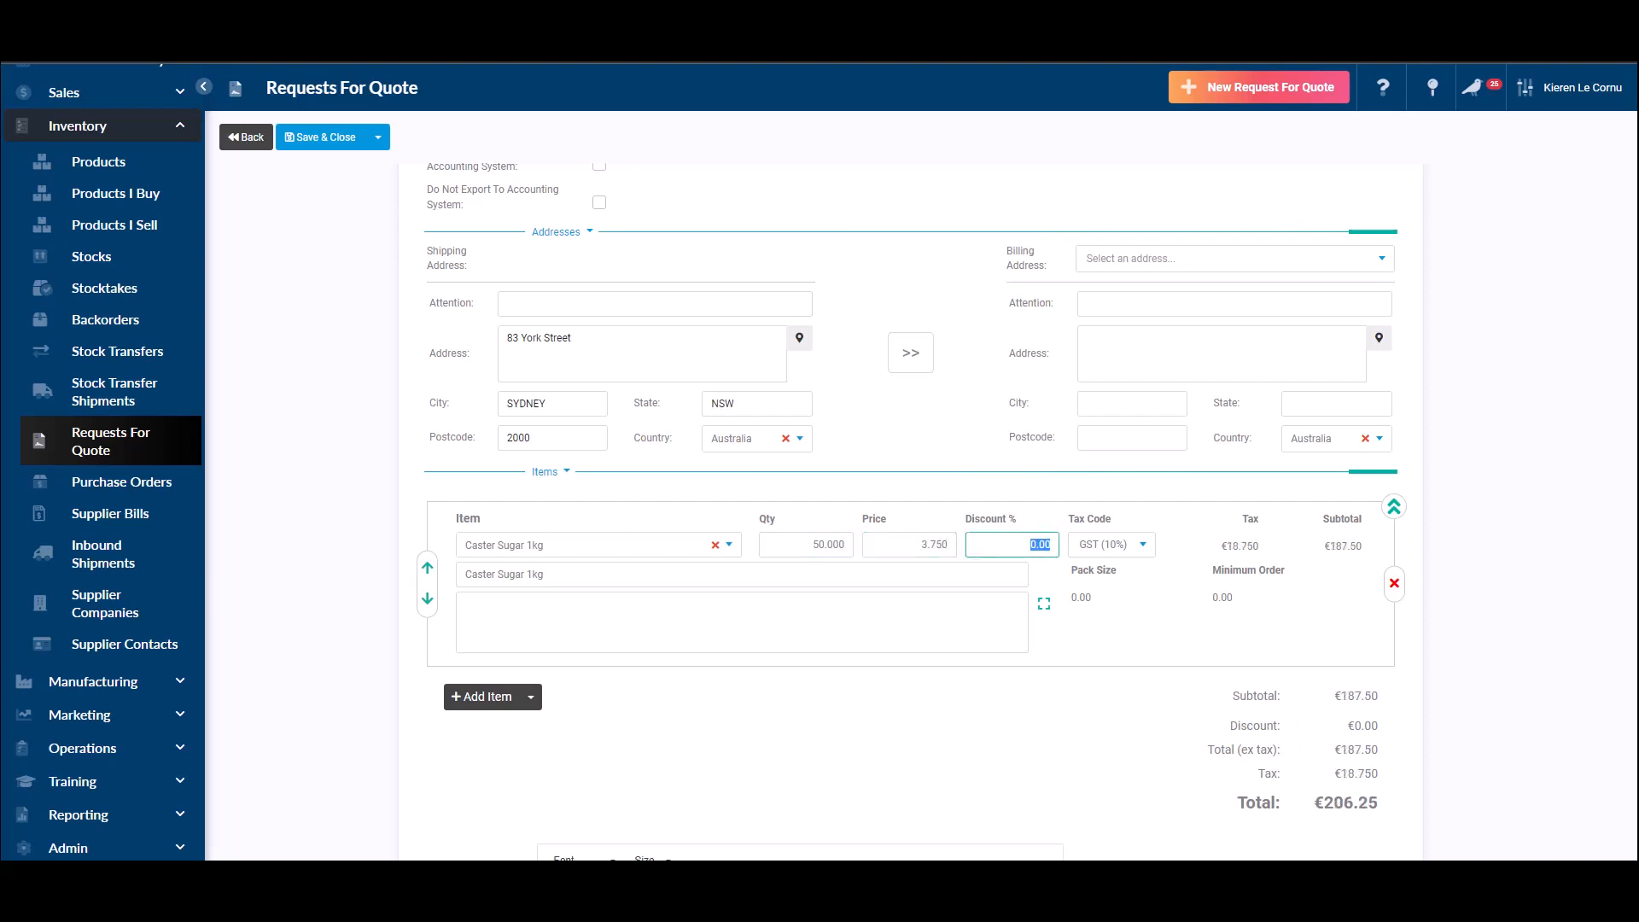
Add a second item line for Bakery Lined Paper Bag with a quantity of 2.
{"action": "left_click", "coordinate": [481, 696]}
{"action": "scroll", "coordinate": [481, 696], "scroll_direction": "down", "scroll_amount": 4}
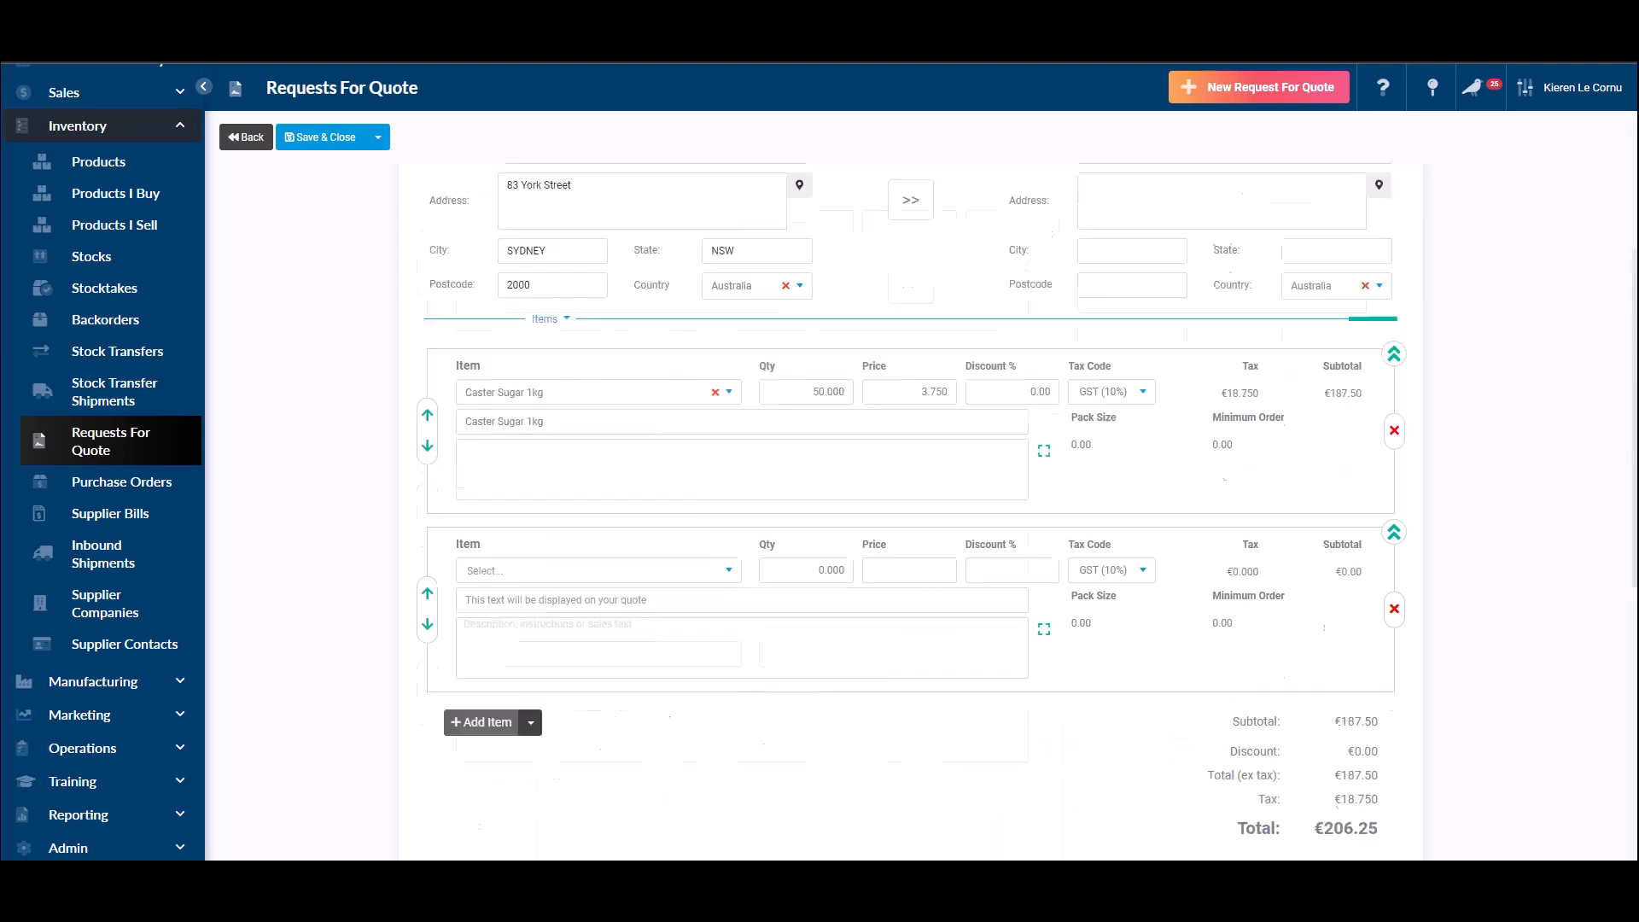
{"action": "left_click", "coordinate": [589, 353]}
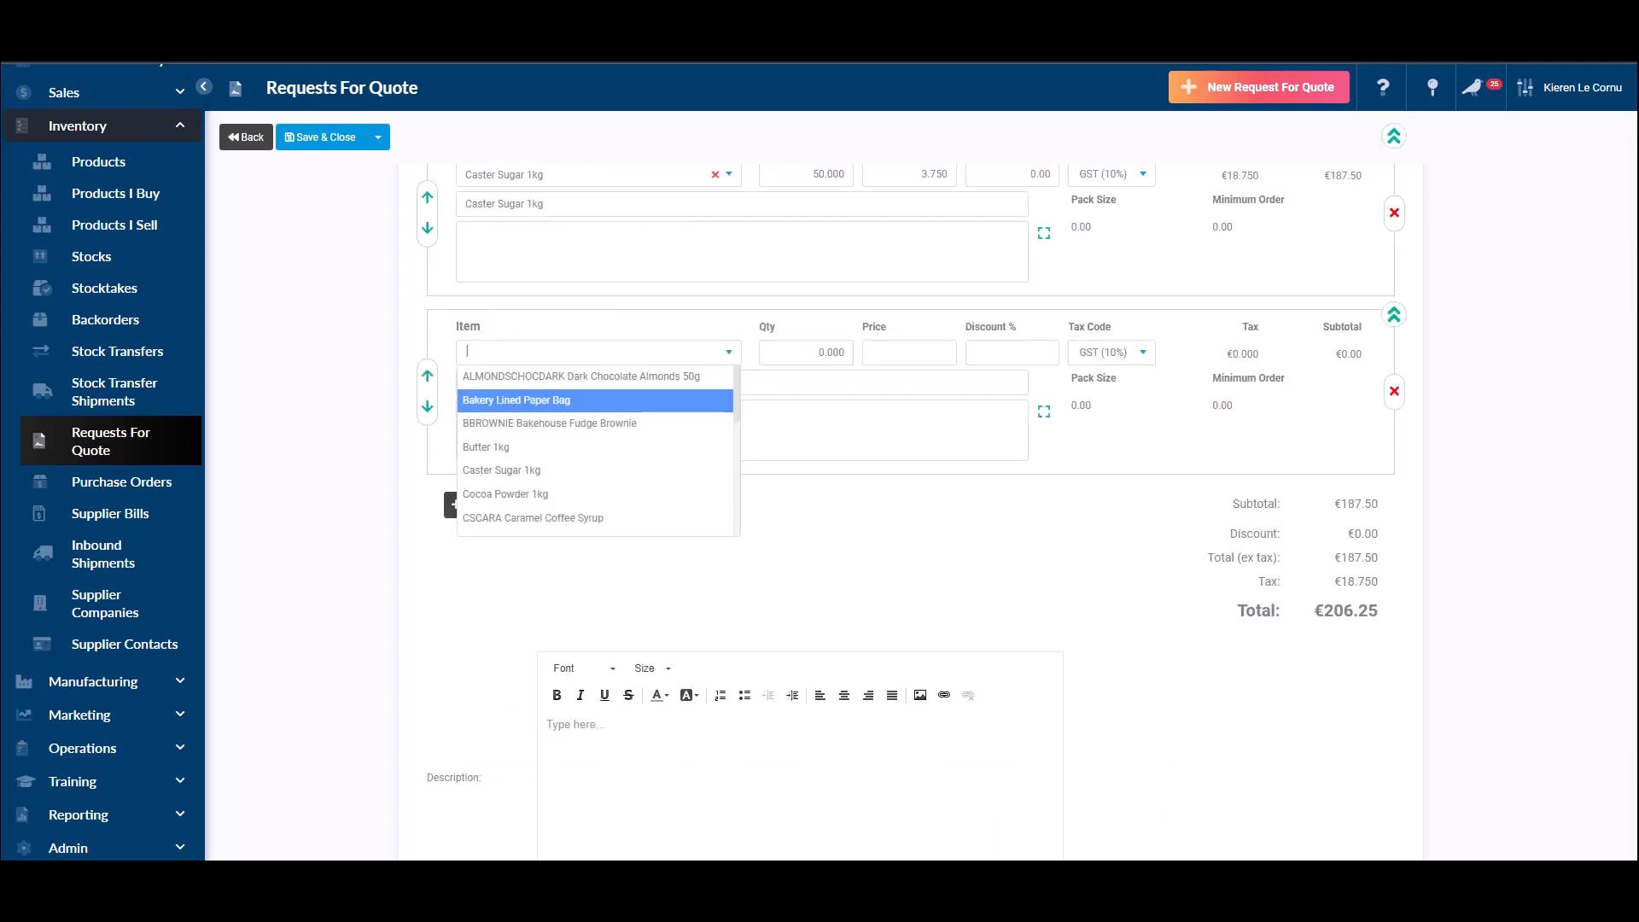
{"action": "key", "text": "Return"}
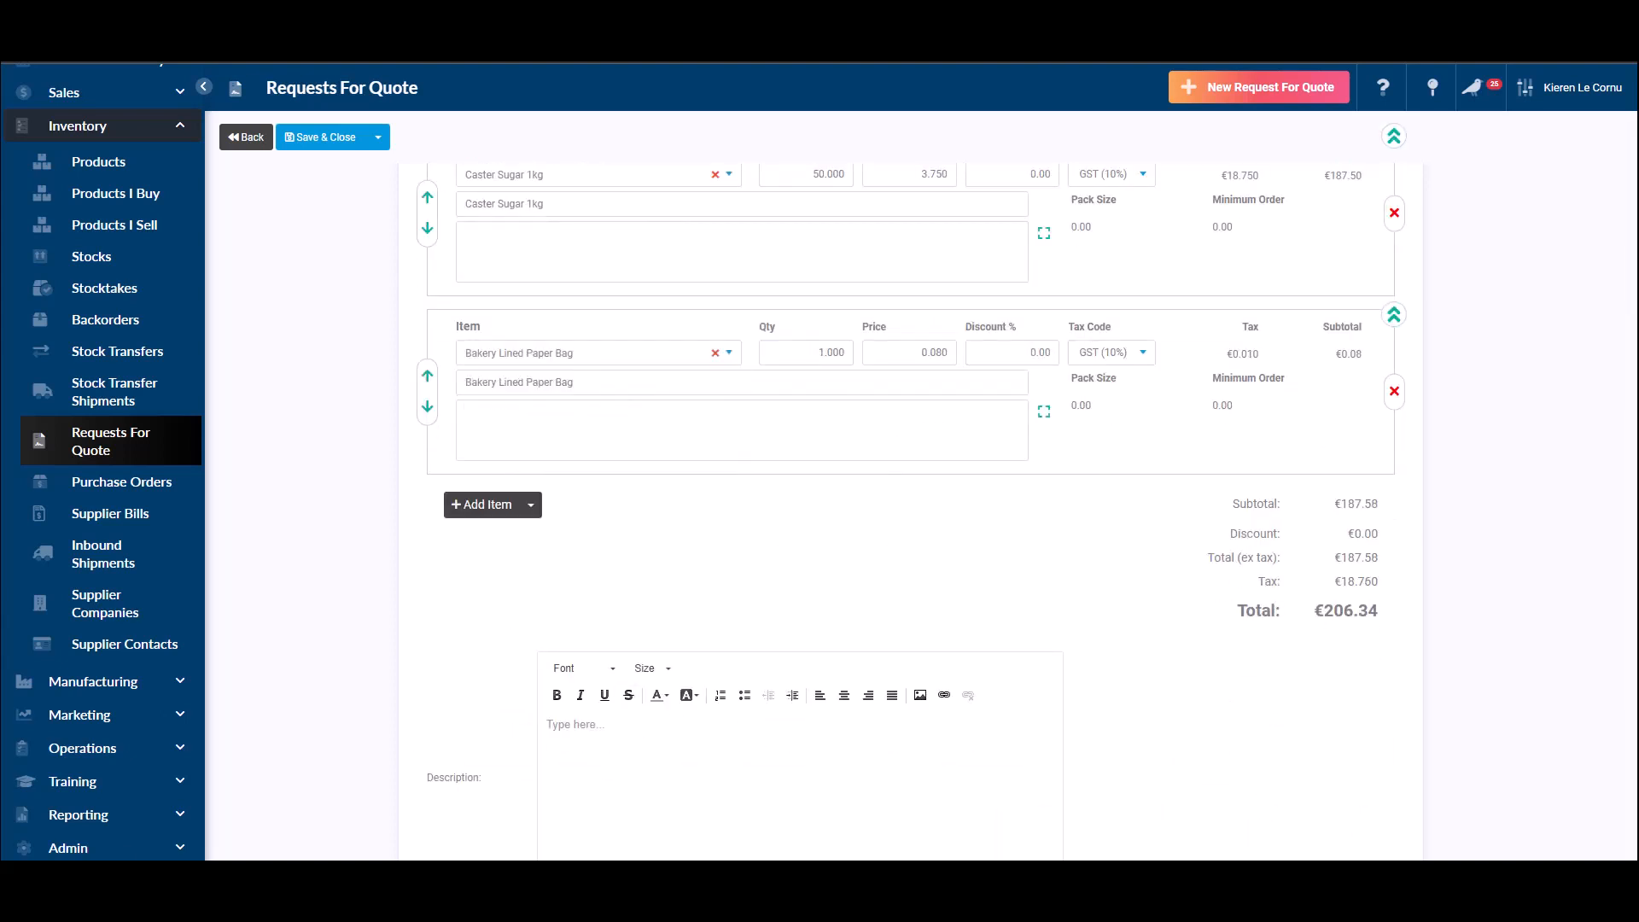
{"action": "left_click", "coordinate": [806, 353]}
{"action": "type", "text": "2"}
{"action": "key", "text": "Tab"}
Append "- notes here" to the display text of the Bakery Lined Paper Bag line.
{"action": "scroll", "coordinate": [910, 504], "scroll_direction": "up", "scroll_amount": 4}
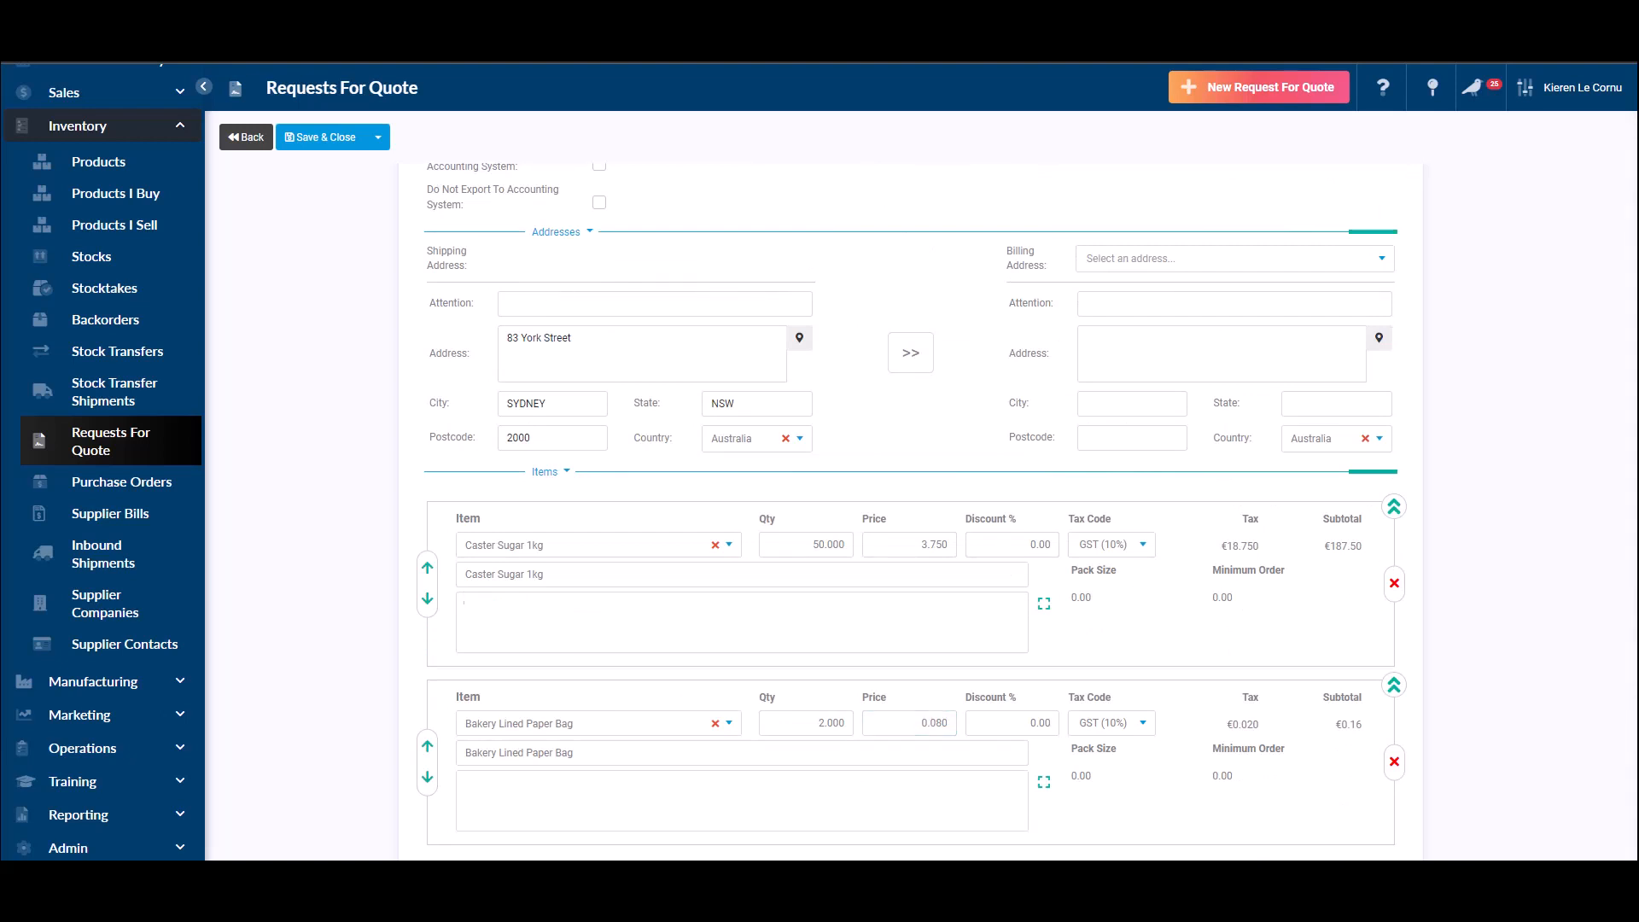
{"action": "scroll", "coordinate": [708, 657], "scroll_direction": "down", "scroll_amount": 4}
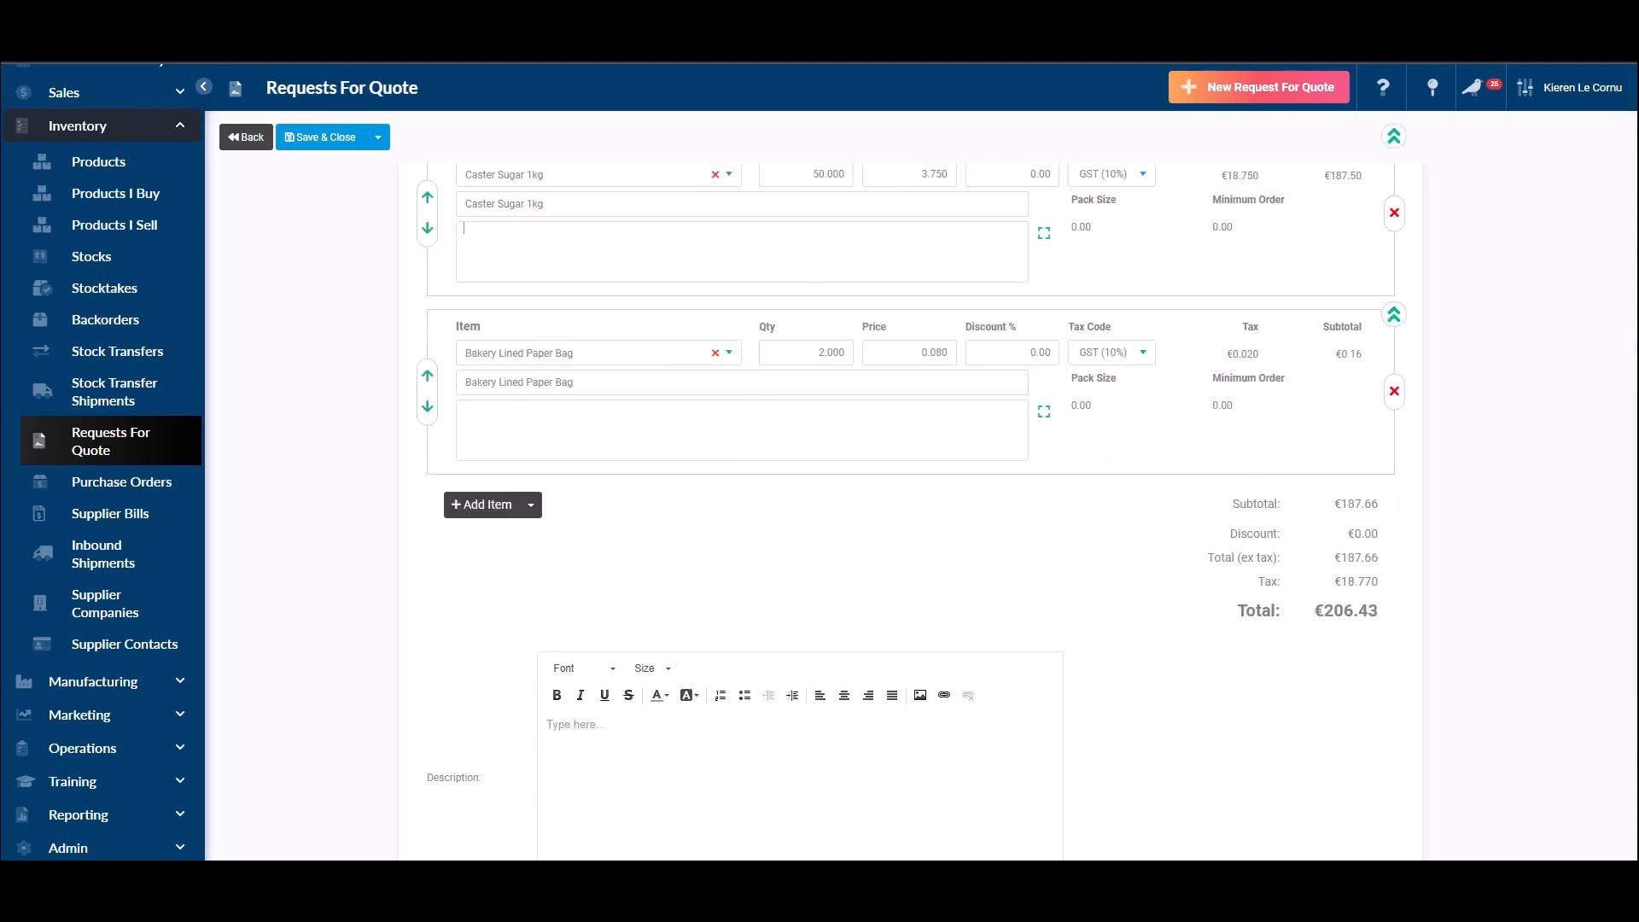
{"action": "left_click", "coordinate": [742, 383]}
{"action": "left_click", "coordinate": [742, 382]}
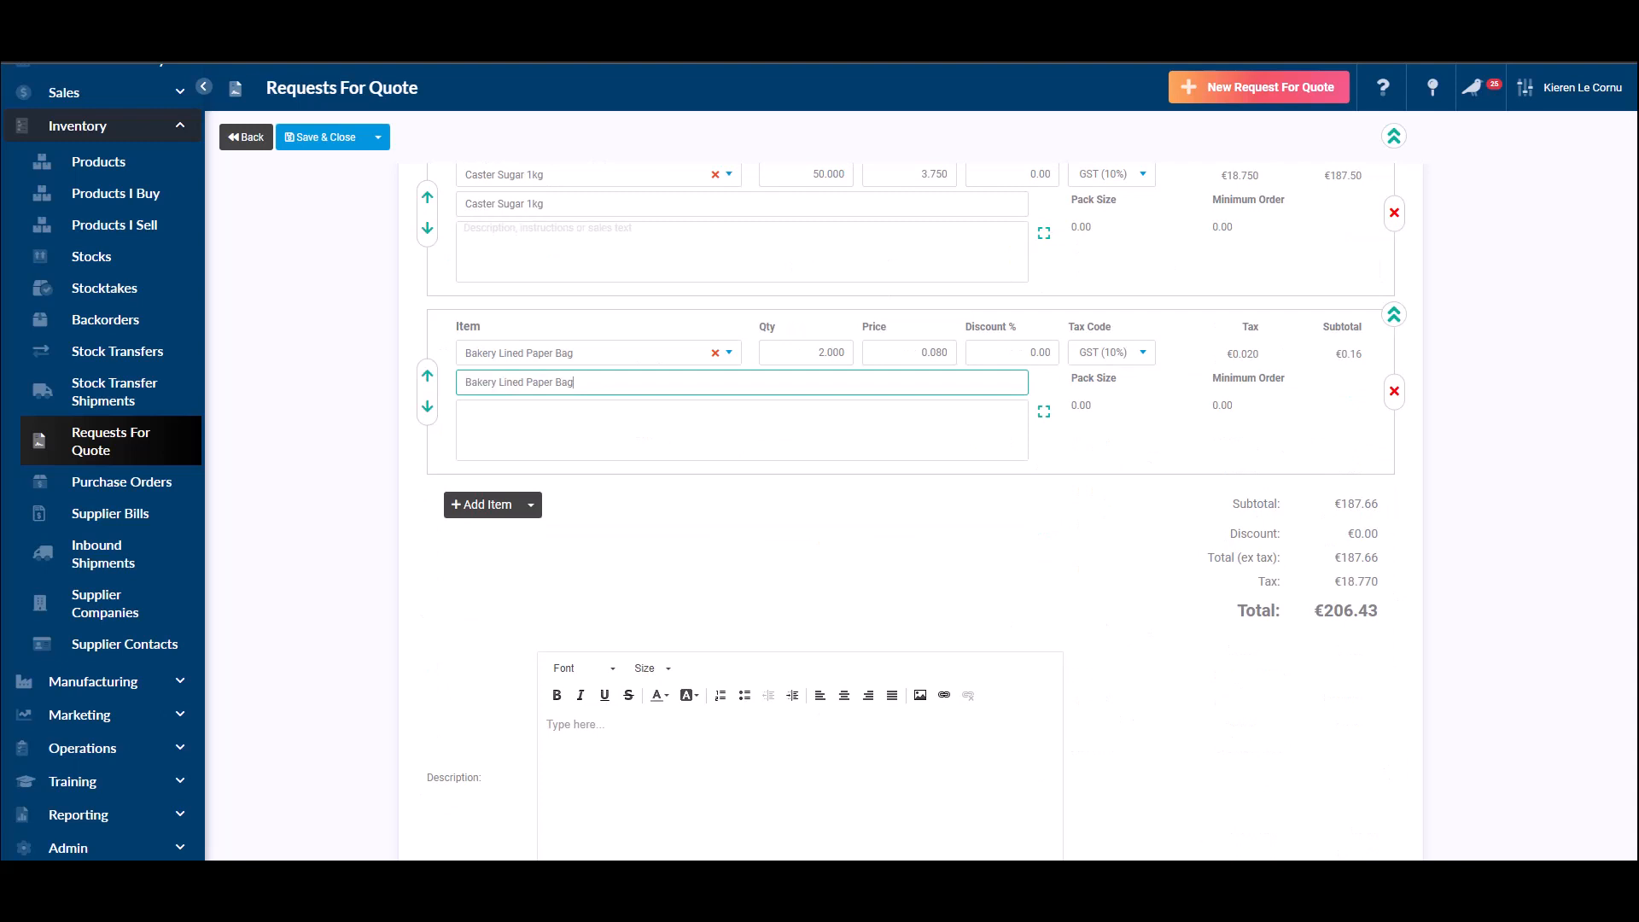
{"action": "type", "text": "- notes here"}
Enter "add more notes about requirements" as the paper bag line's description in the expanded editor.
{"action": "left_click", "coordinate": [1044, 412]}
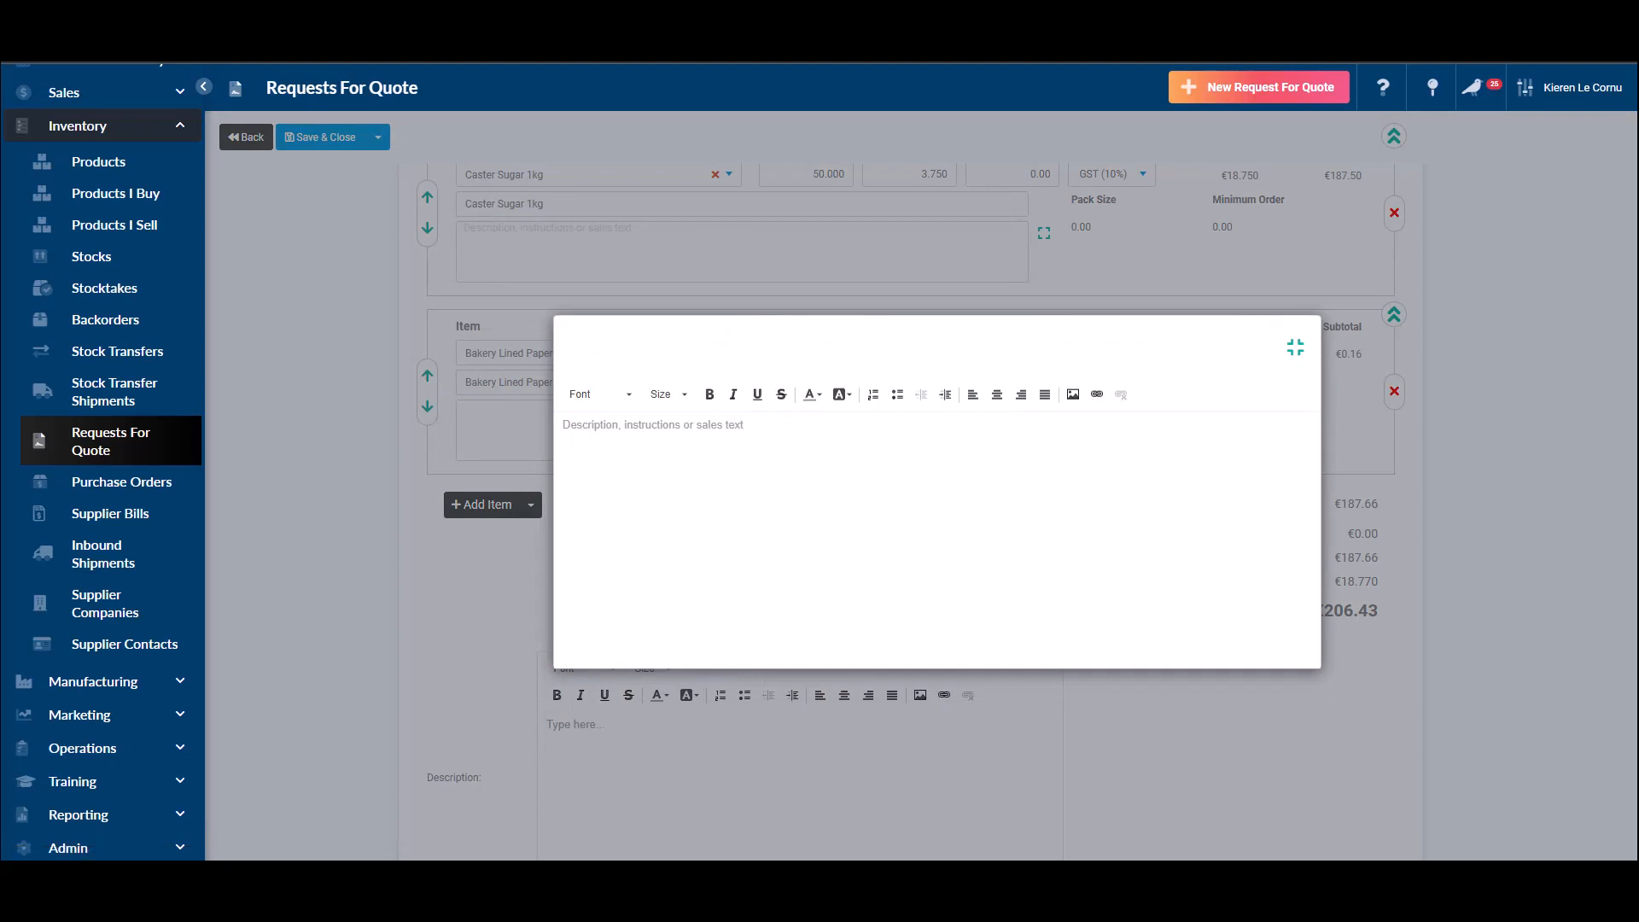
{"action": "left_click", "coordinate": [565, 425]}
{"action": "type", "text": "add"}
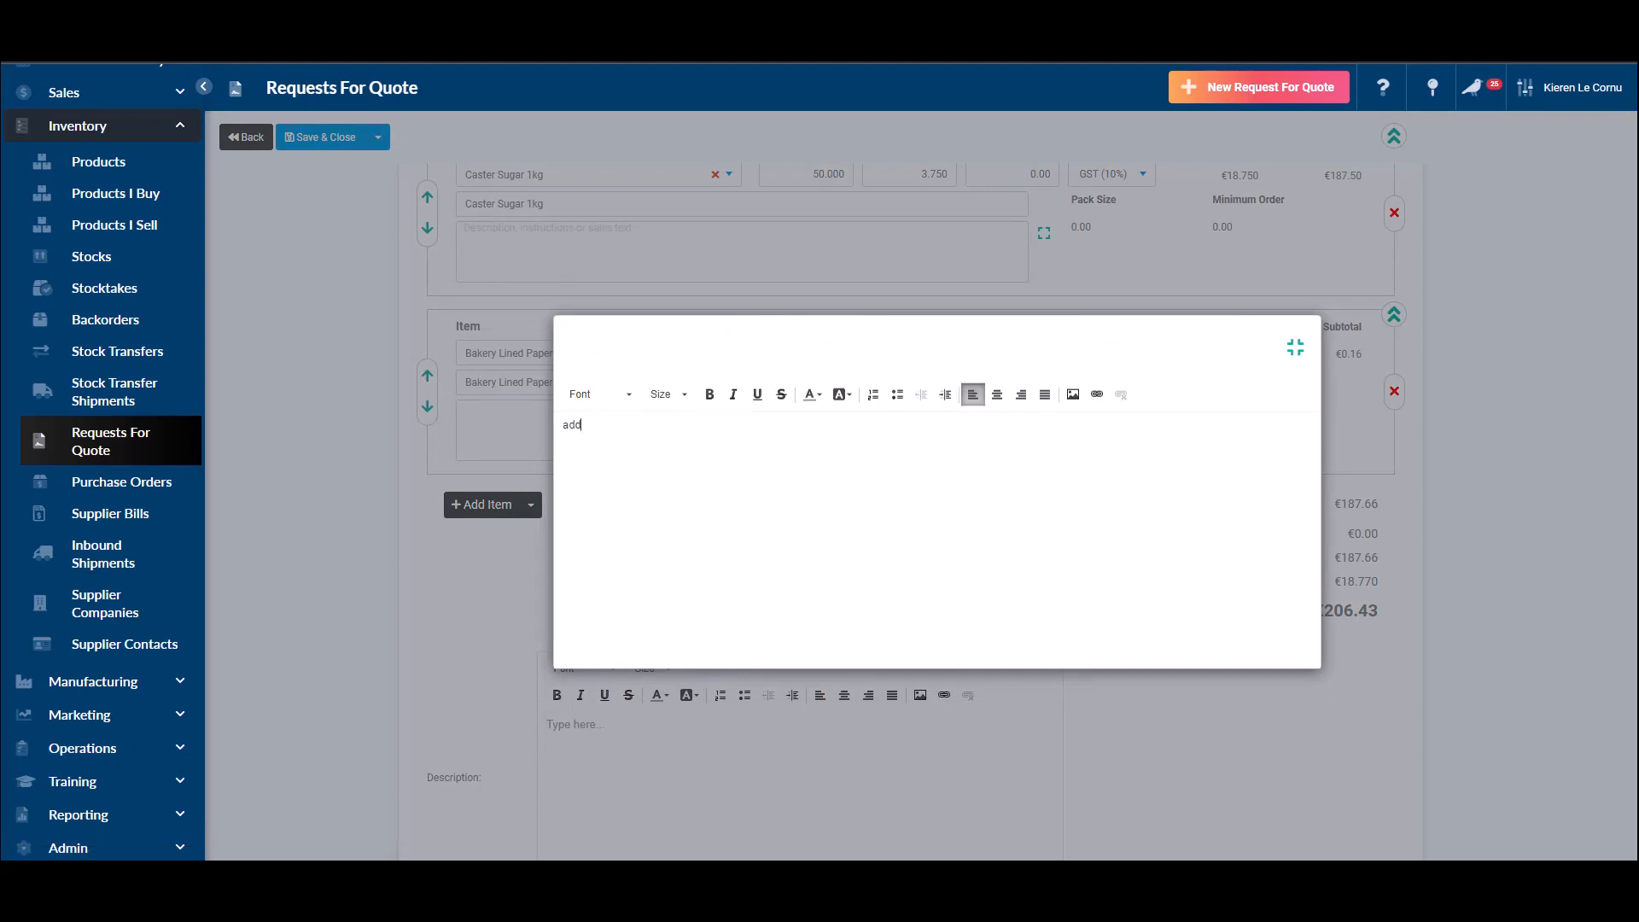
{"action": "type", "text": " more notes about requirements"}
Format the description text as a bold, purple bulleted item and collapse the expanded editor.
{"action": "left_click_drag", "start_coordinate": [740, 425], "coordinate": [562, 425]}
{"action": "left_click", "coordinate": [709, 395]}
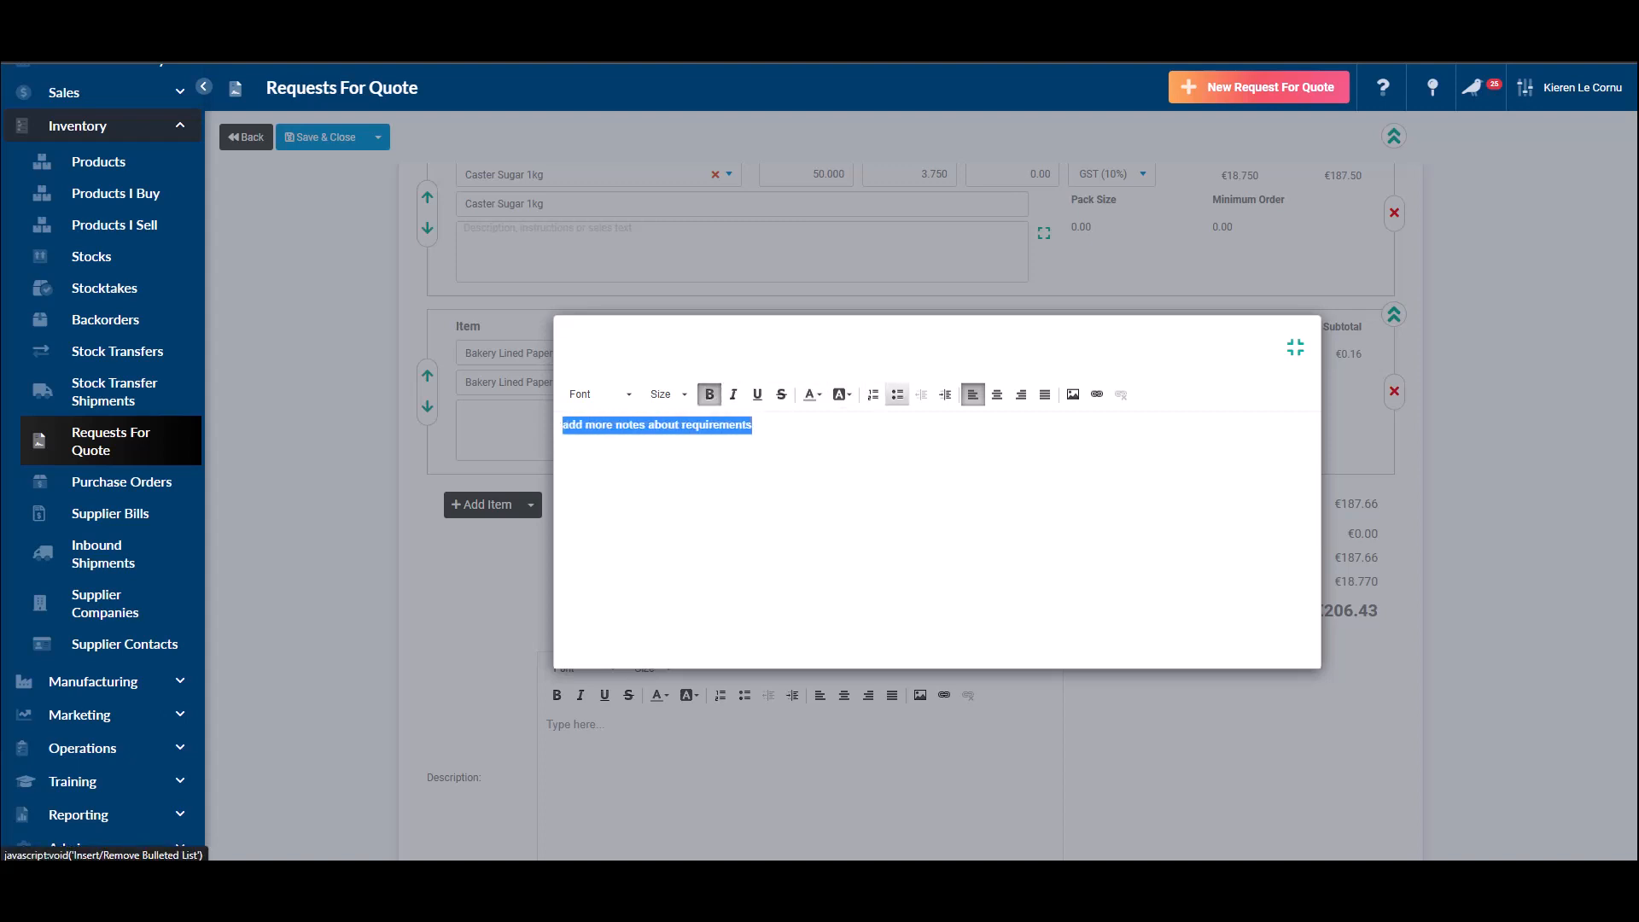
{"action": "left_click", "coordinate": [897, 395]}
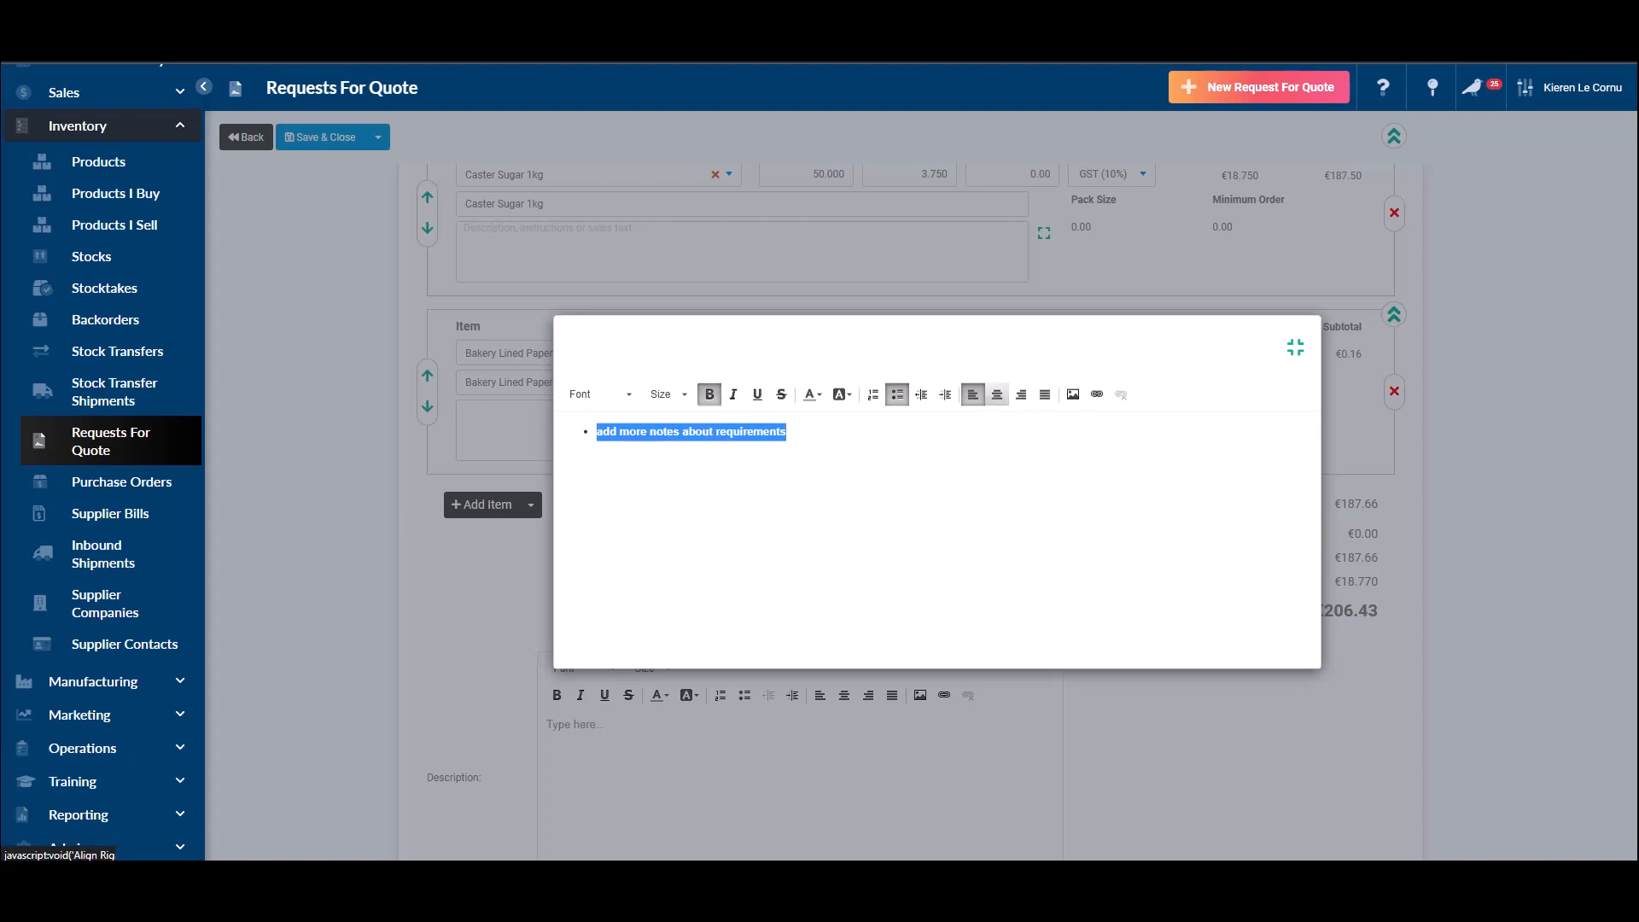
{"action": "left_click", "coordinate": [811, 395]}
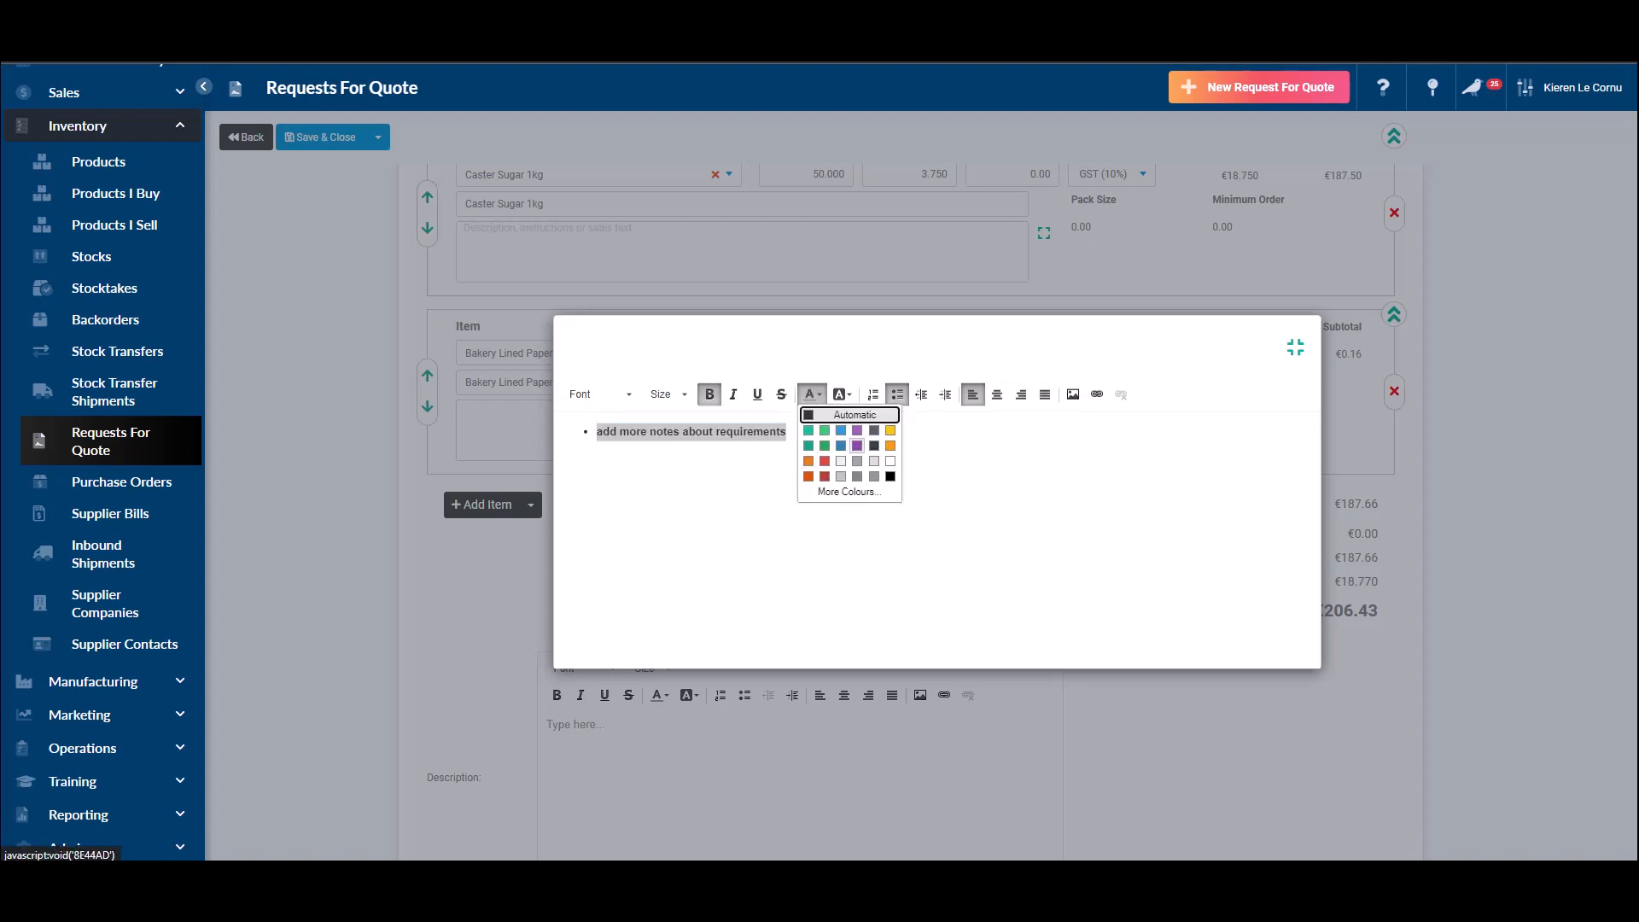
{"action": "left_click", "coordinate": [857, 446]}
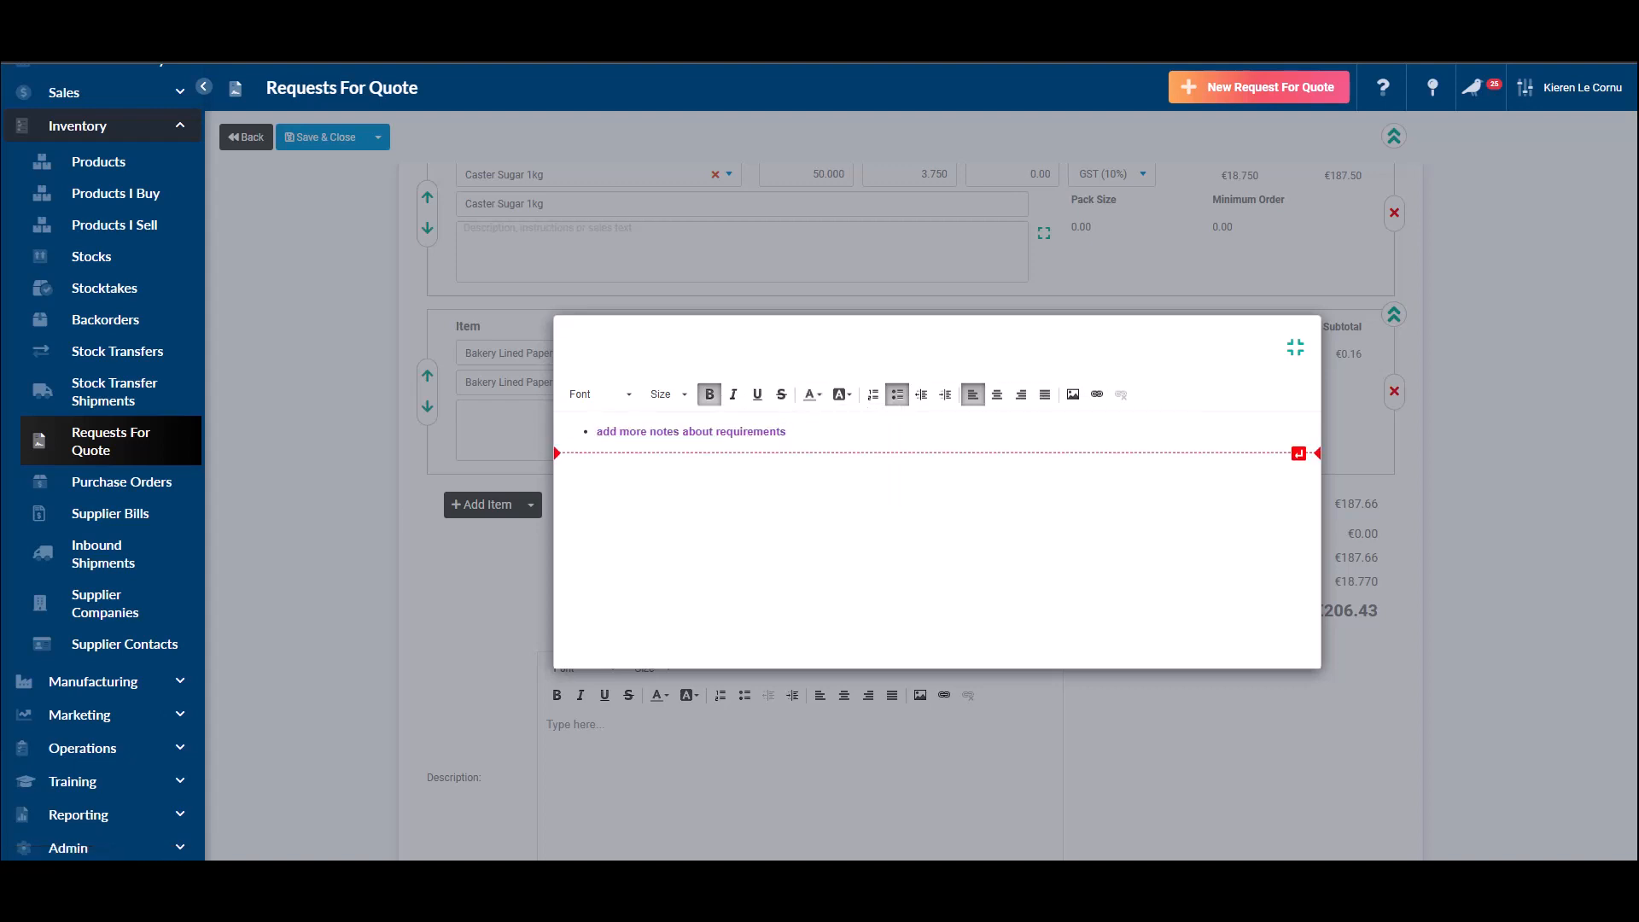
{"action": "left_click", "coordinate": [1295, 347]}
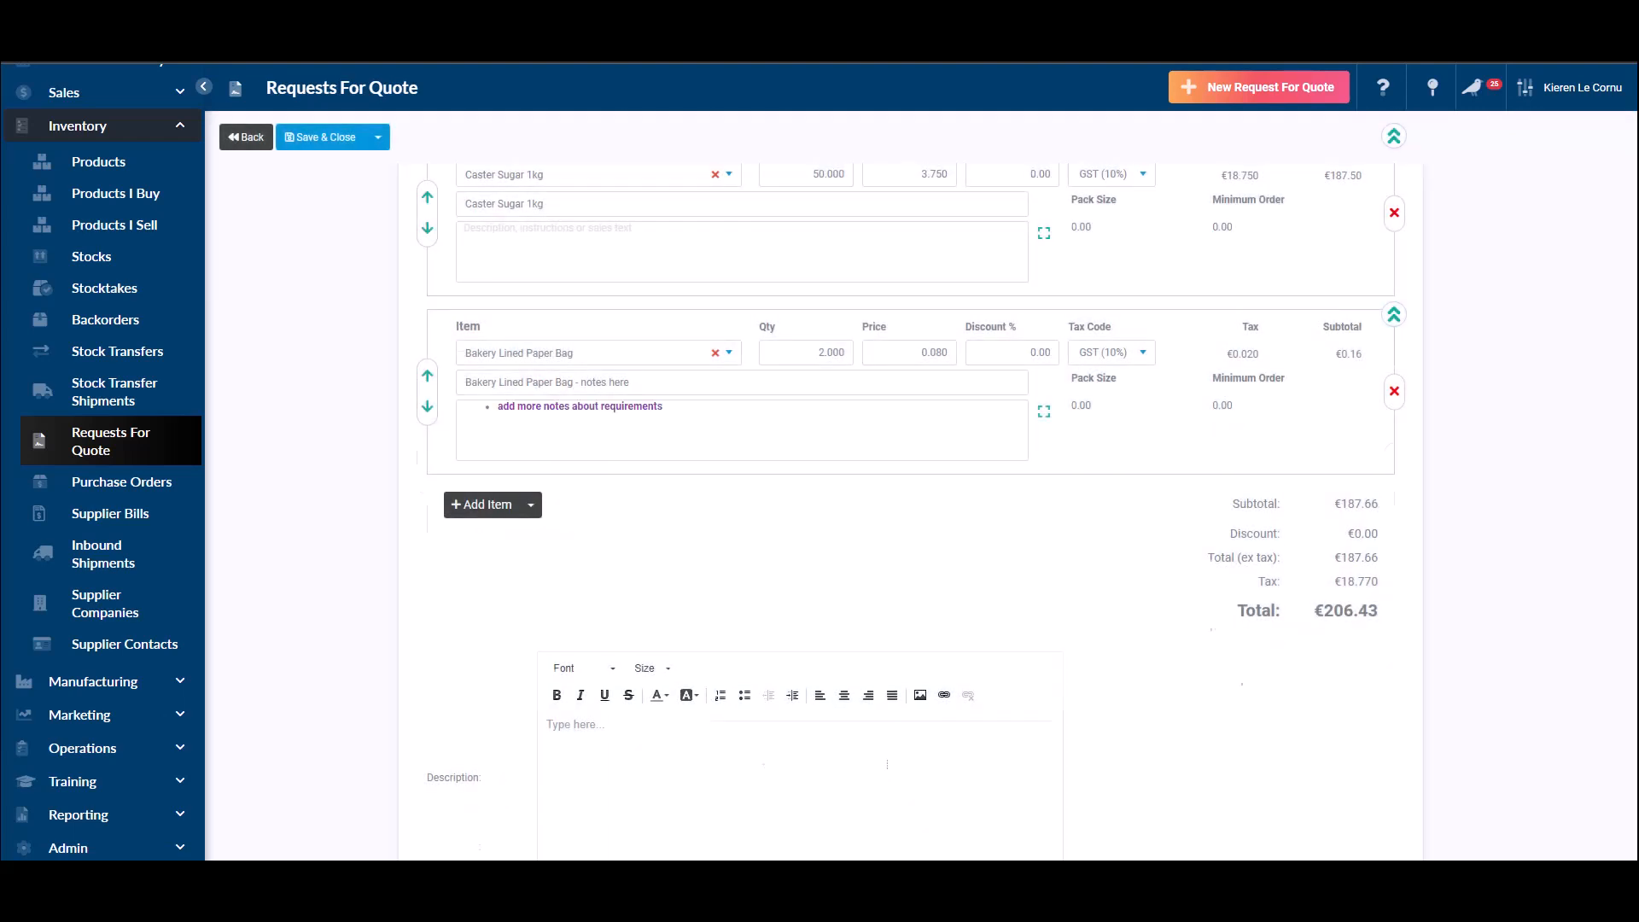
Review the request's exchange rate, description and notes fields, and save the request for quote.
{"action": "scroll", "coordinate": [909, 504], "scroll_direction": "up", "scroll_amount": 4}
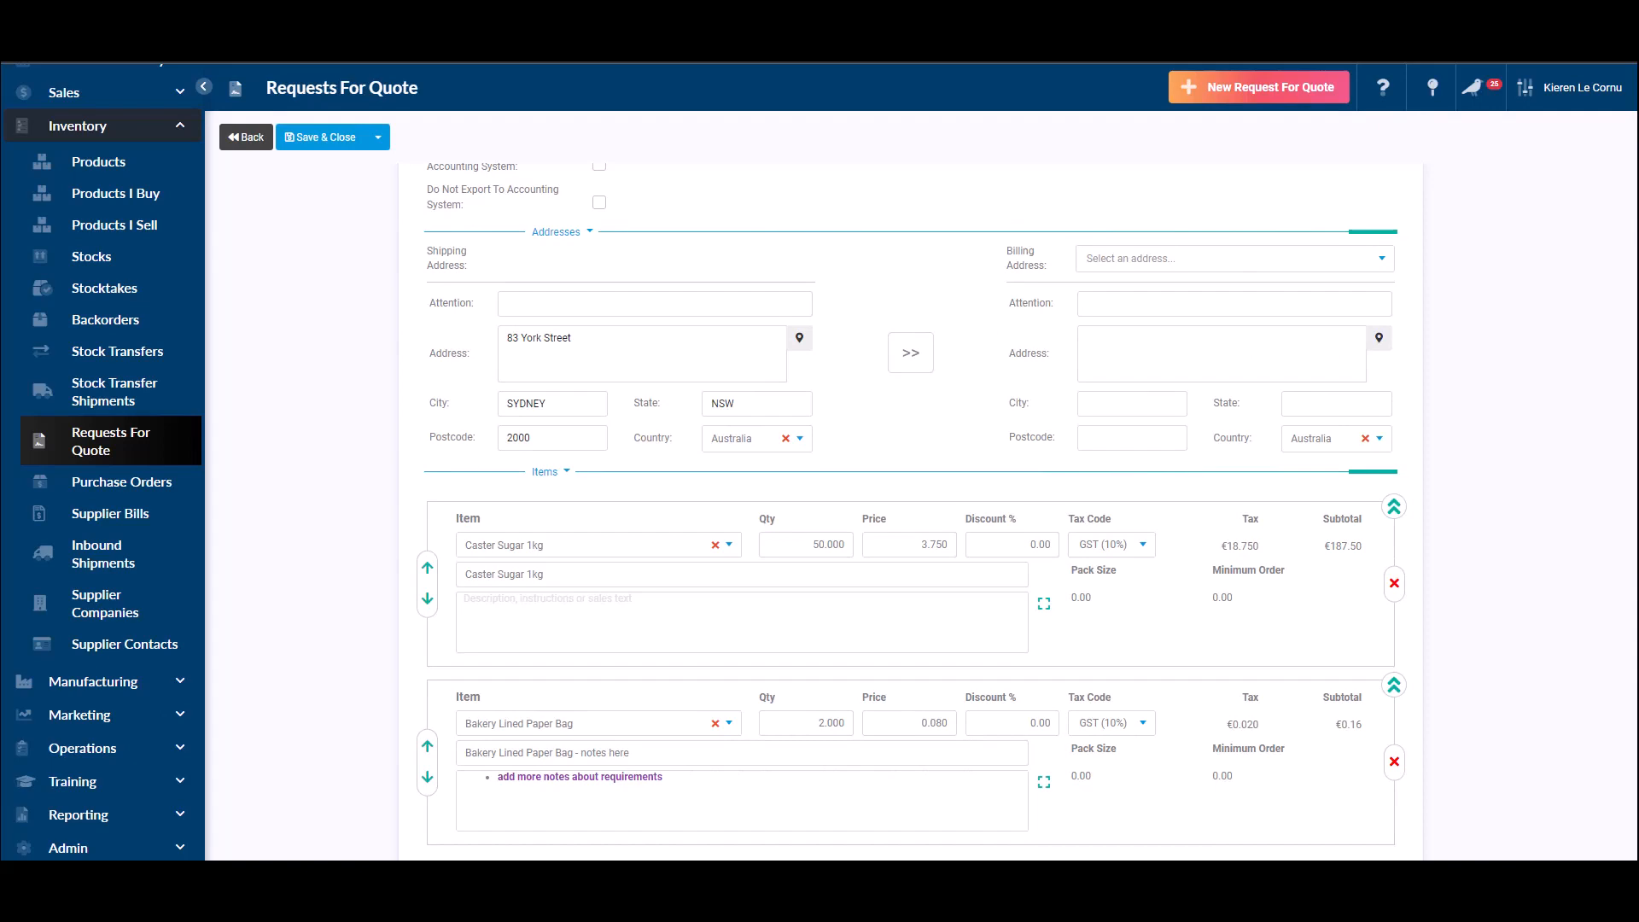
{"action": "scroll", "coordinate": [910, 504], "scroll_direction": "up", "scroll_amount": 5}
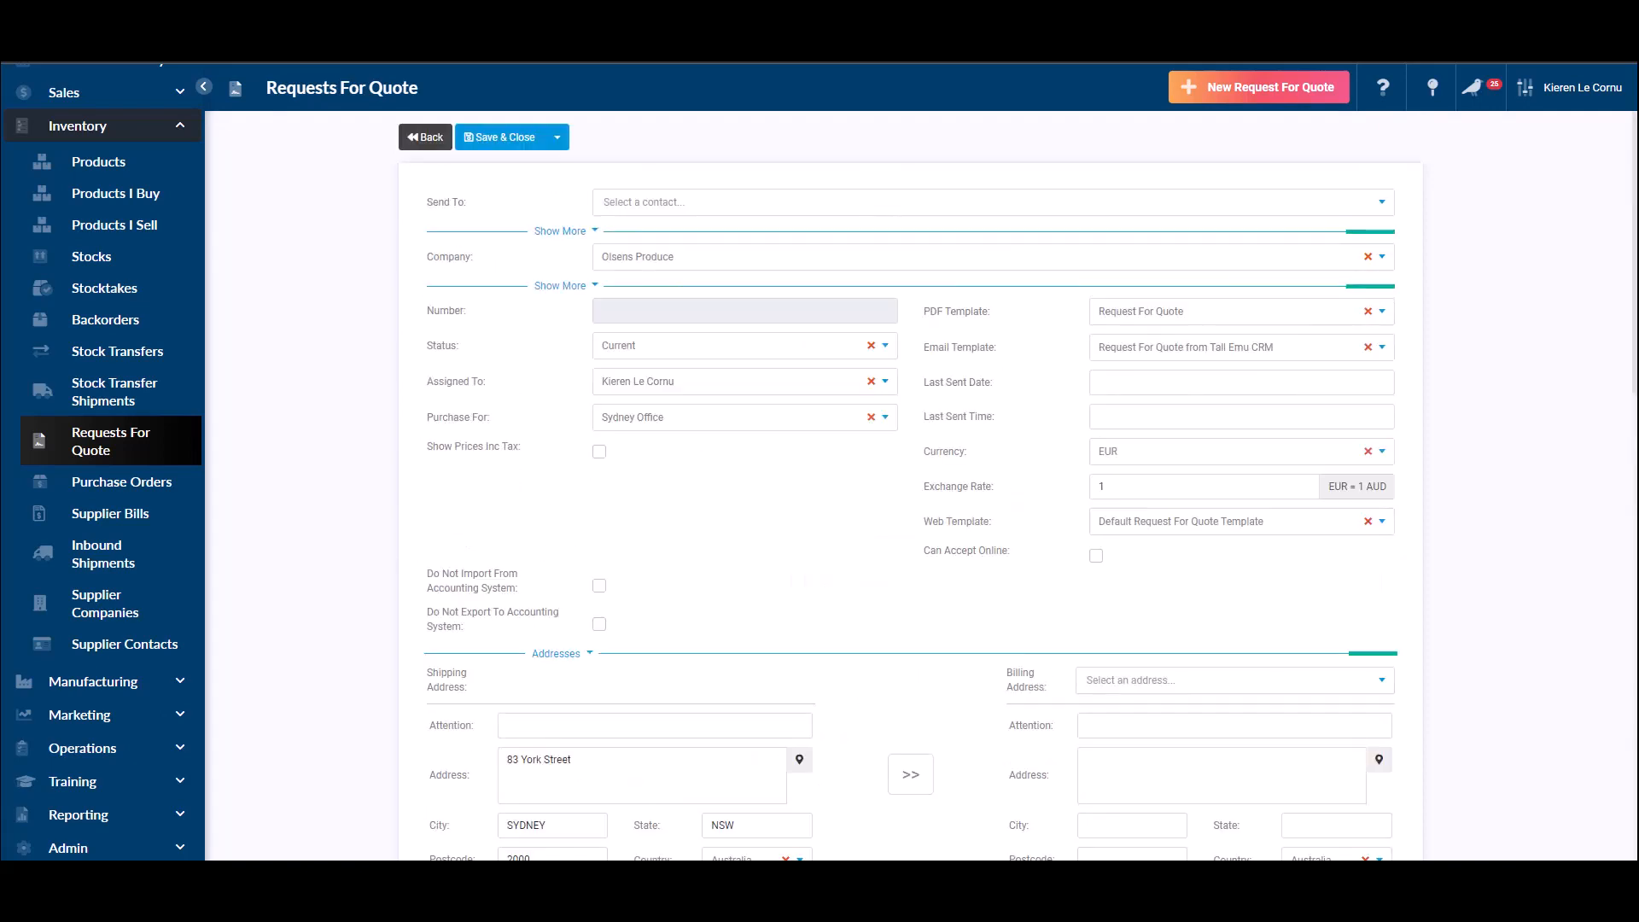
{"action": "double_click", "coordinate": [1102, 486]}
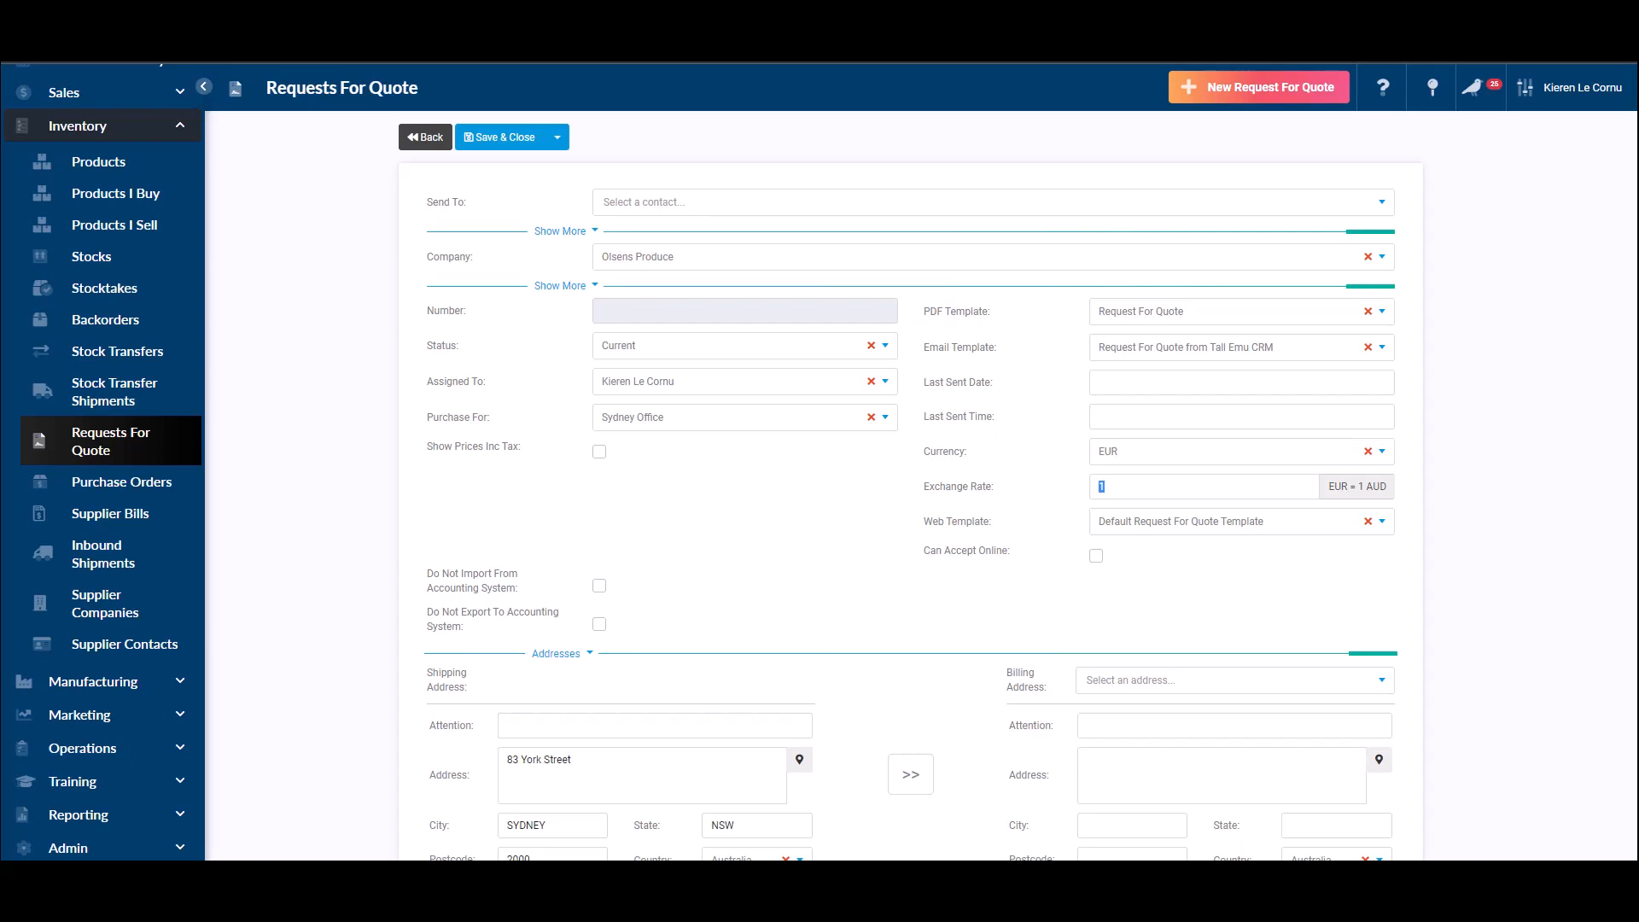
{"action": "scroll", "coordinate": [910, 478], "scroll_direction": "down", "scroll_amount": 15}
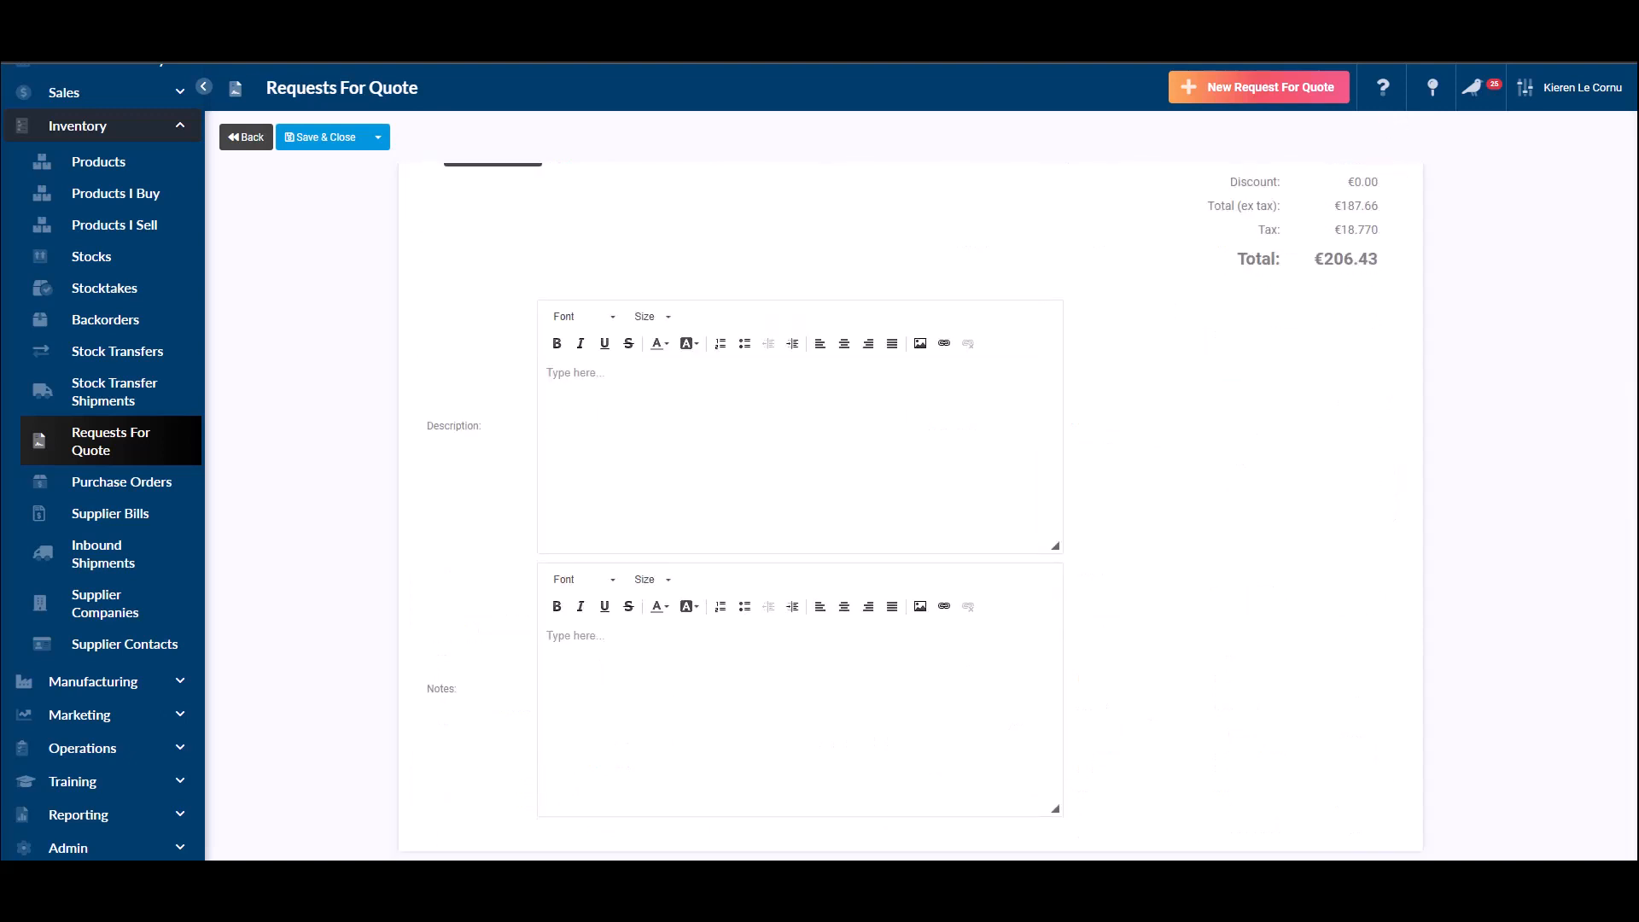
{"action": "left_click", "coordinate": [575, 373]}
{"action": "scroll", "coordinate": [910, 478], "scroll_direction": "up", "scroll_amount": 15}
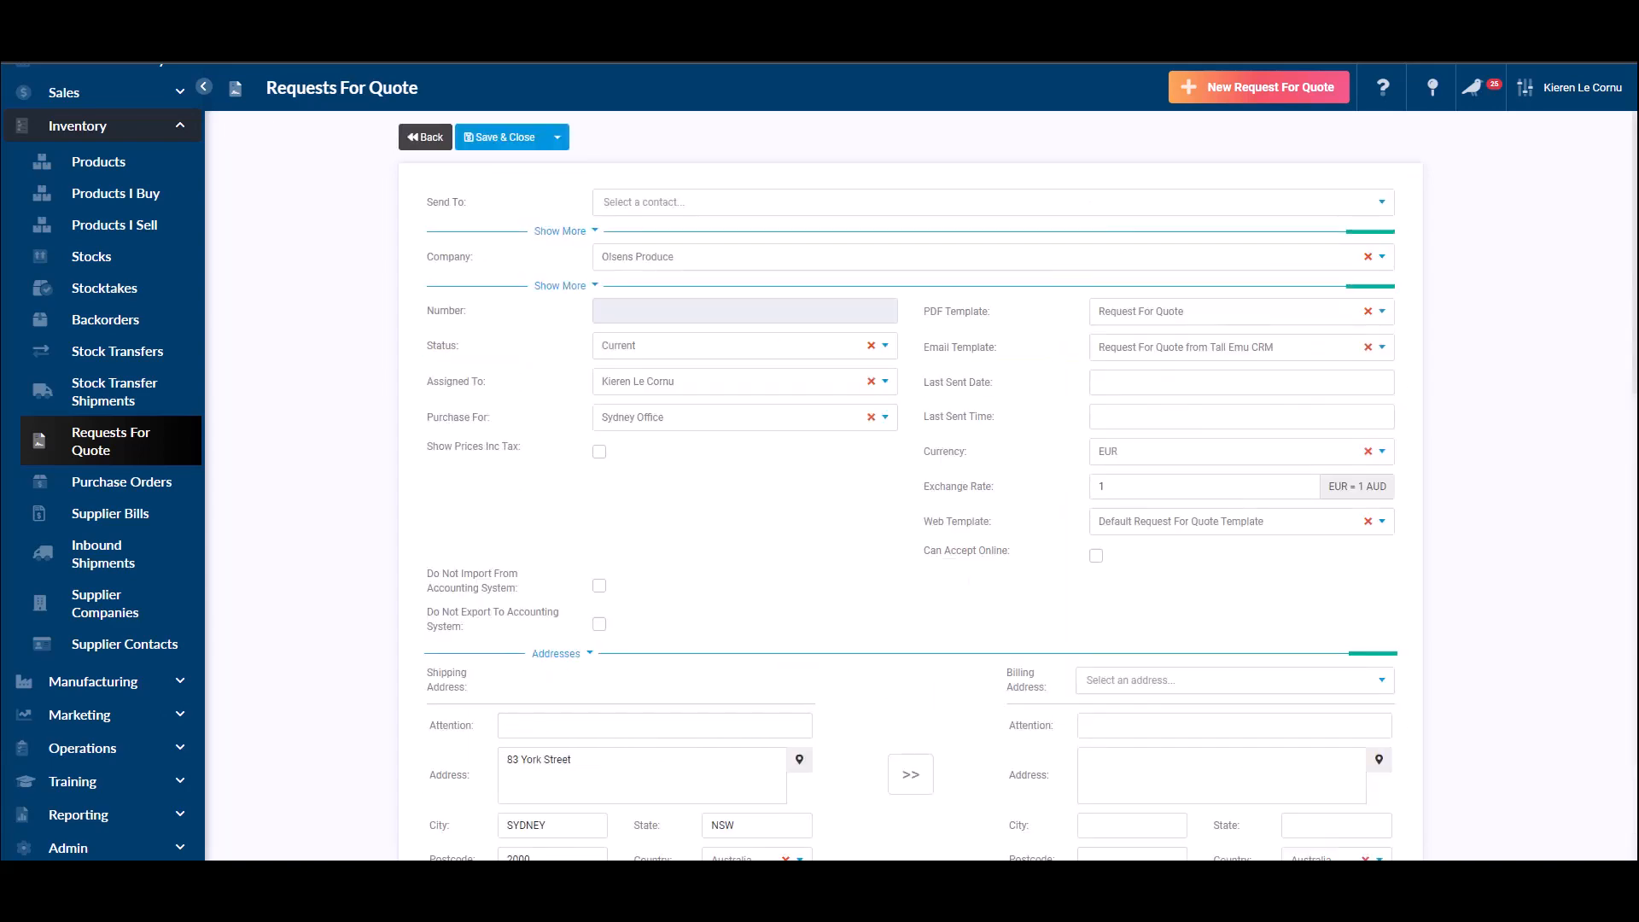
{"action": "left_click", "coordinate": [500, 137]}
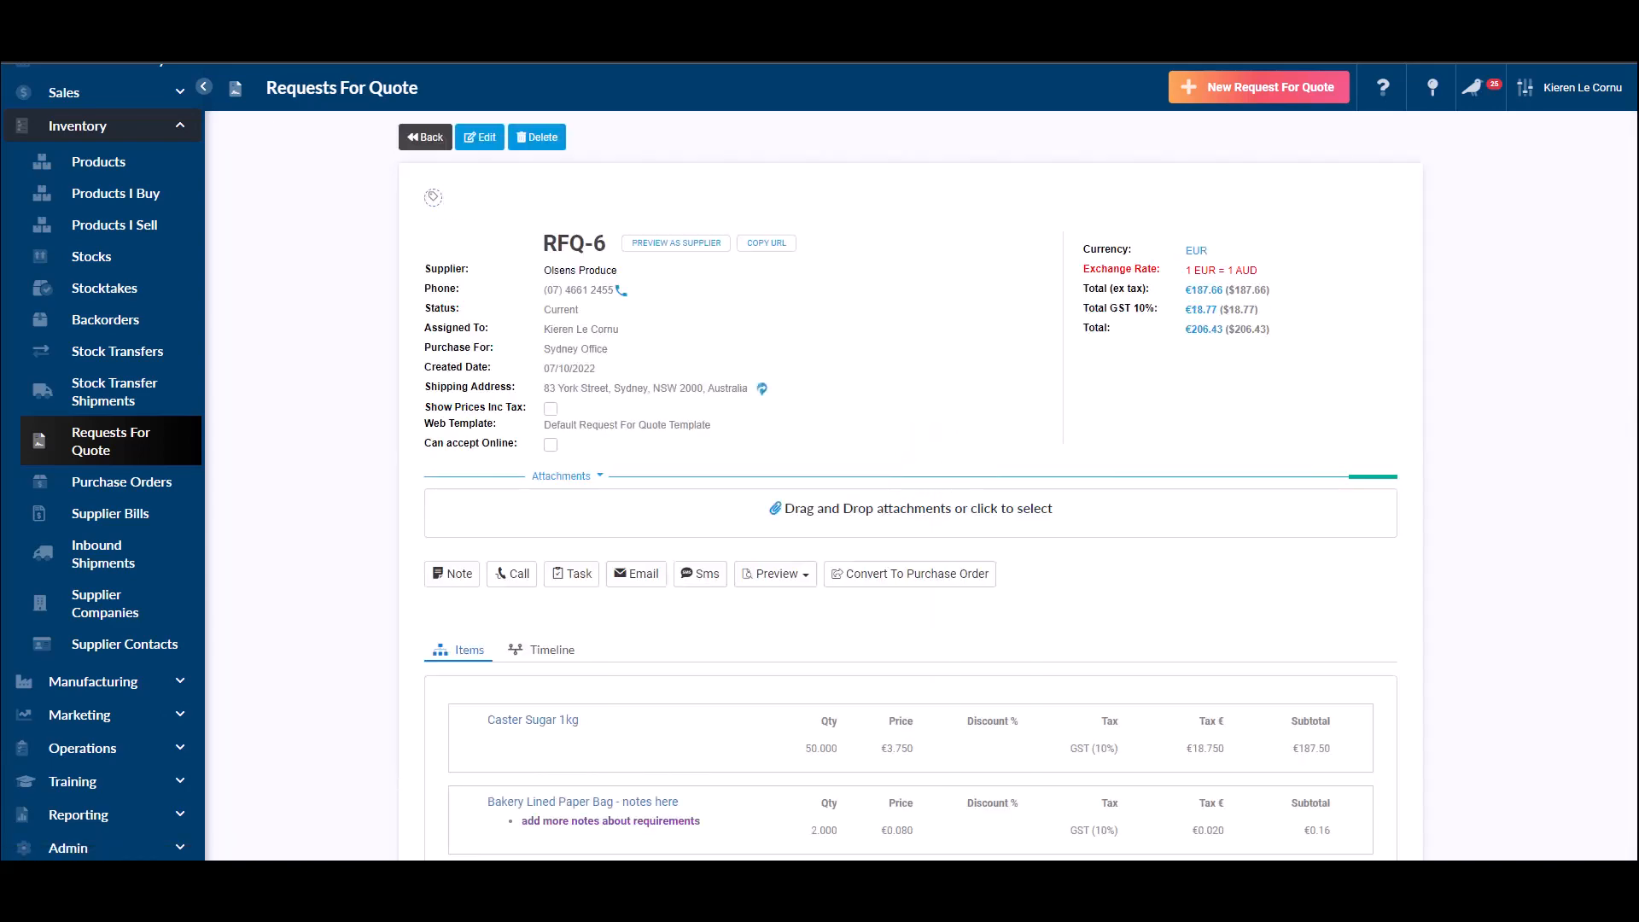
Check the saved request's currency and exchange rate, and attach the file new TE logo2.png to it.
{"action": "left_click_drag", "start_coordinate": [1082, 250], "coordinate": [1209, 251]}
{"action": "left_click_drag", "start_coordinate": [1083, 270], "coordinate": [1259, 270]}
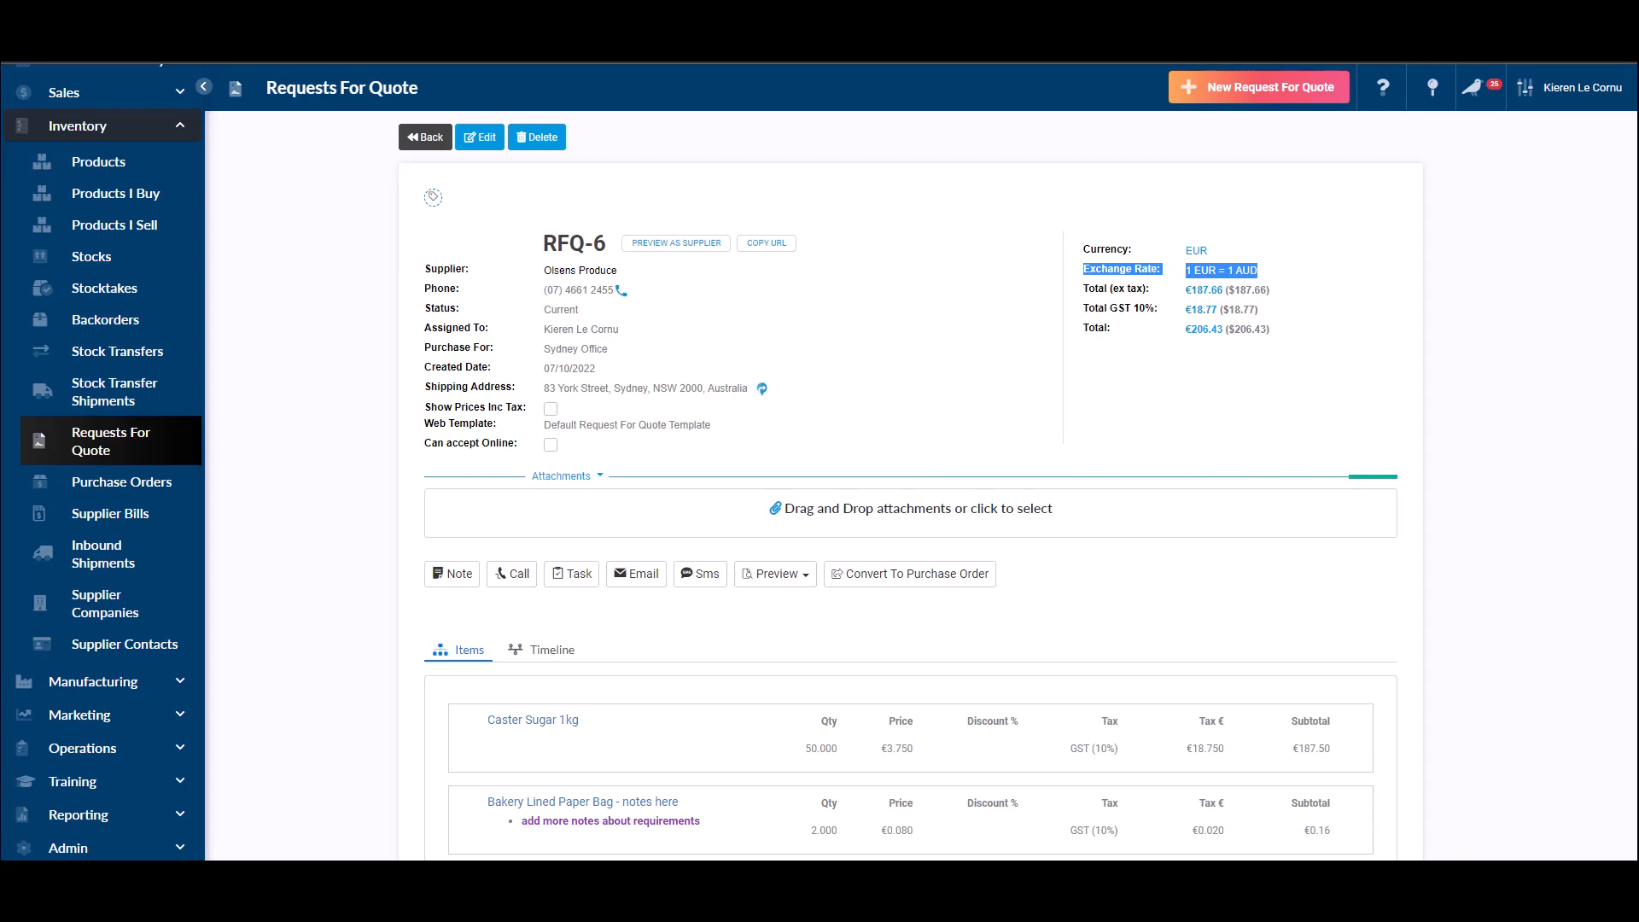
{"action": "left_click_drag", "start_coordinate": [1638, 513], "coordinate": [921, 514]}
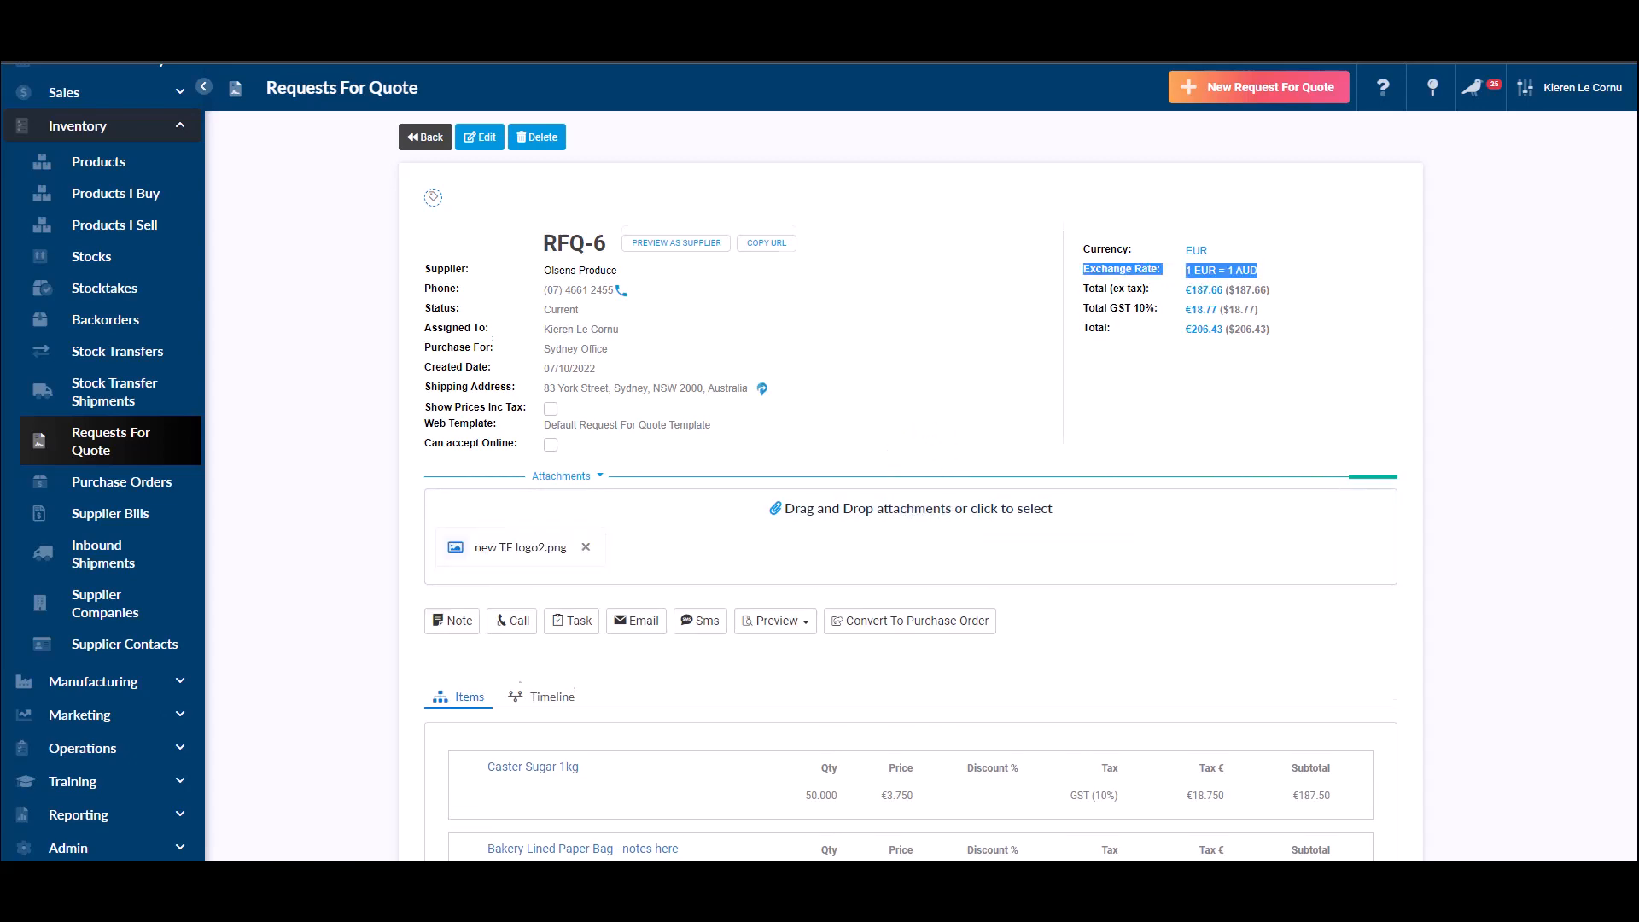
Look over the saved request's item lines and its timeline.
{"action": "scroll", "coordinate": [910, 512], "scroll_direction": "down", "scroll_amount": 4}
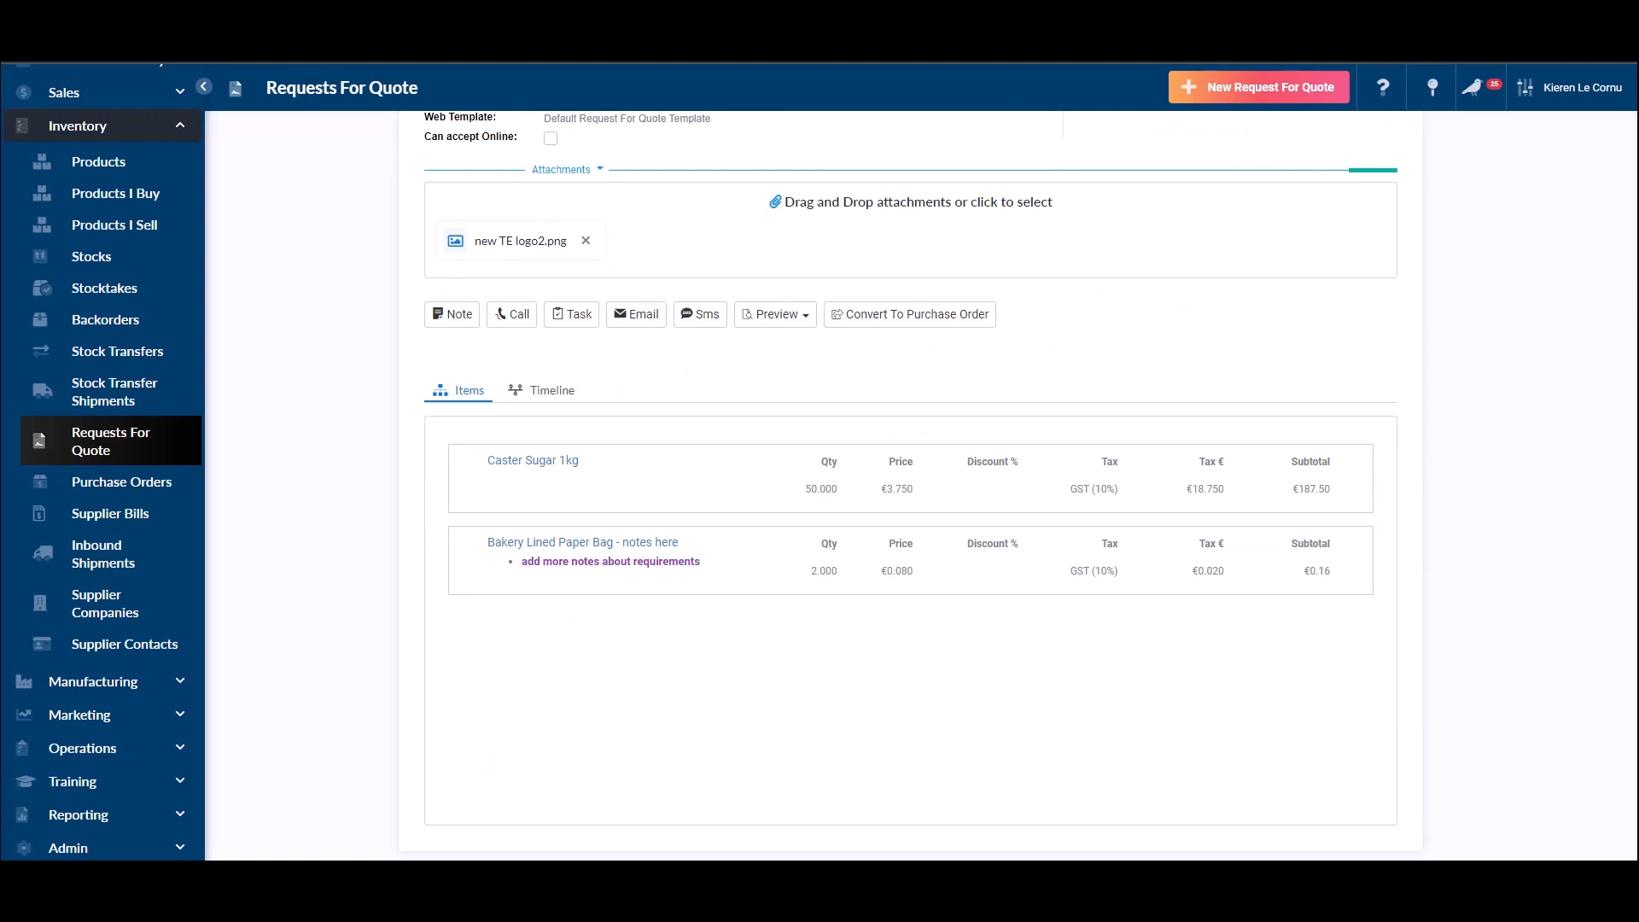
{"action": "left_click", "coordinate": [552, 391]}
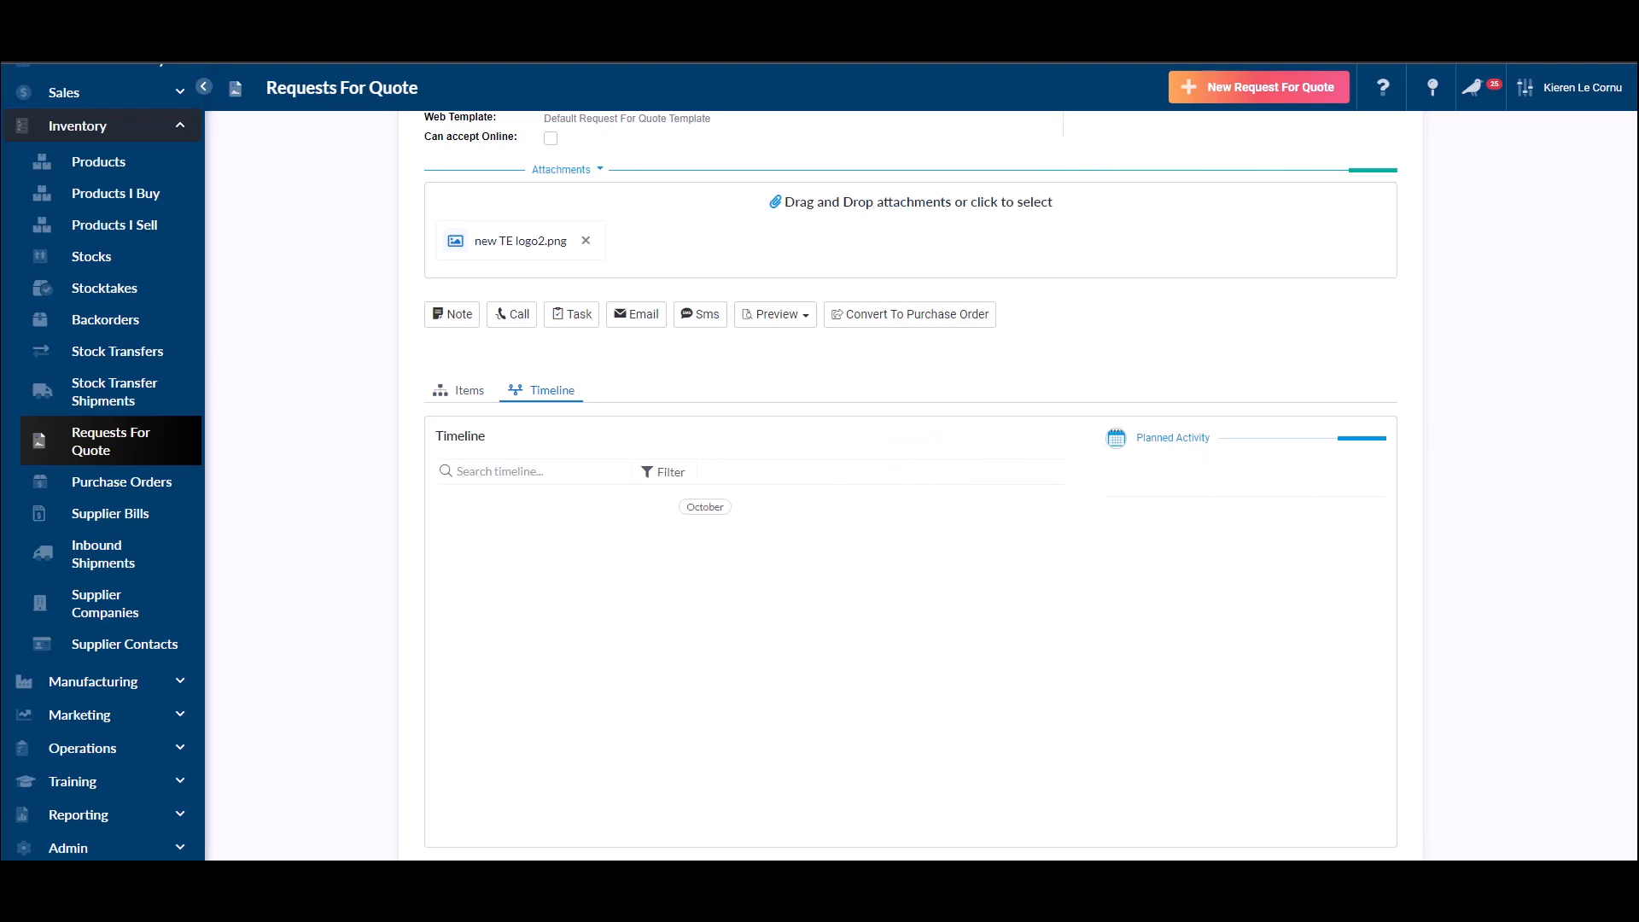
Examine the prefilled email for sending the request to the supplier, and discard the draft.
{"action": "scroll", "coordinate": [910, 478], "scroll_direction": "up", "scroll_amount": 4}
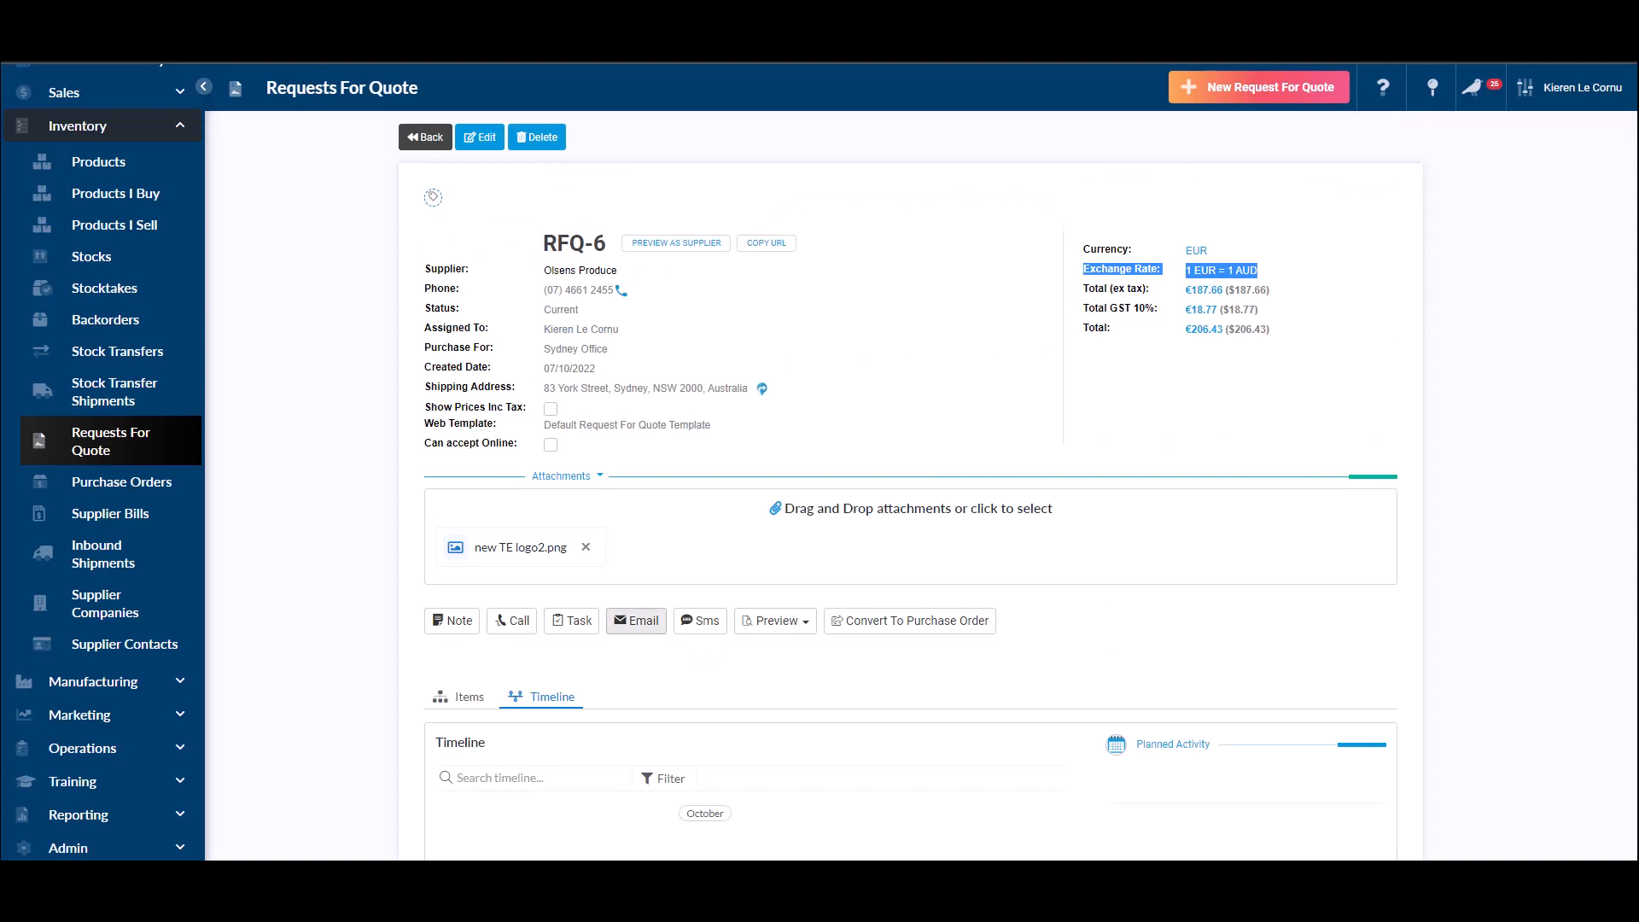
{"action": "left_click", "coordinate": [636, 621]}
{"action": "scroll", "coordinate": [636, 620], "scroll_direction": "down", "scroll_amount": 3}
{"action": "scroll", "coordinate": [636, 621], "scroll_direction": "down", "scroll_amount": 1}
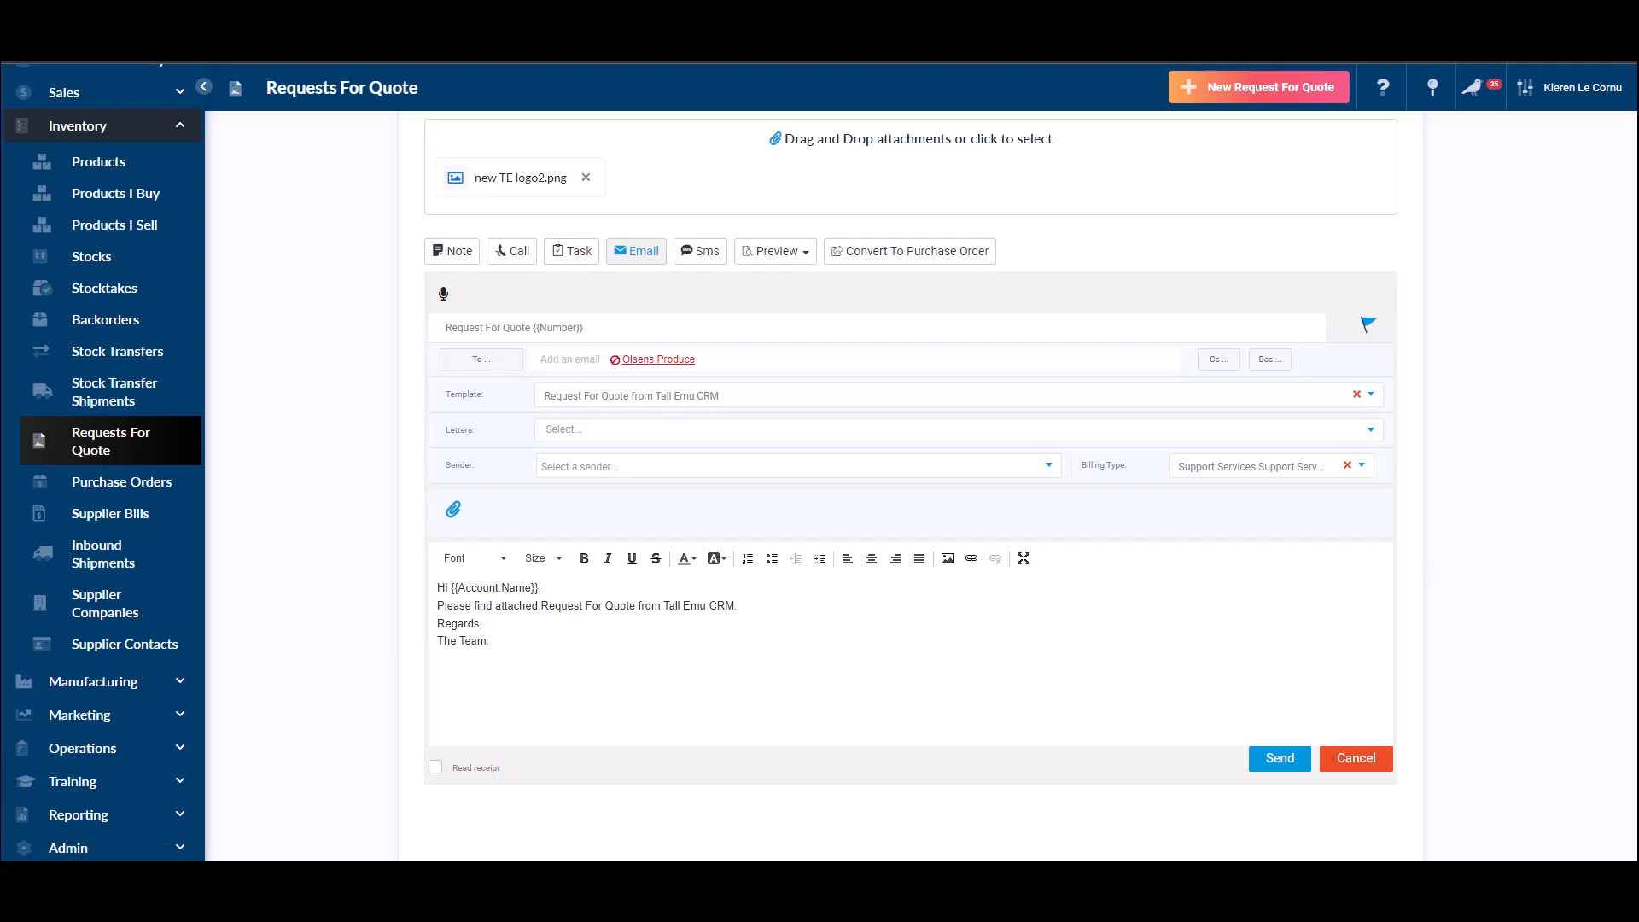
{"action": "left_click", "coordinate": [1355, 758]}
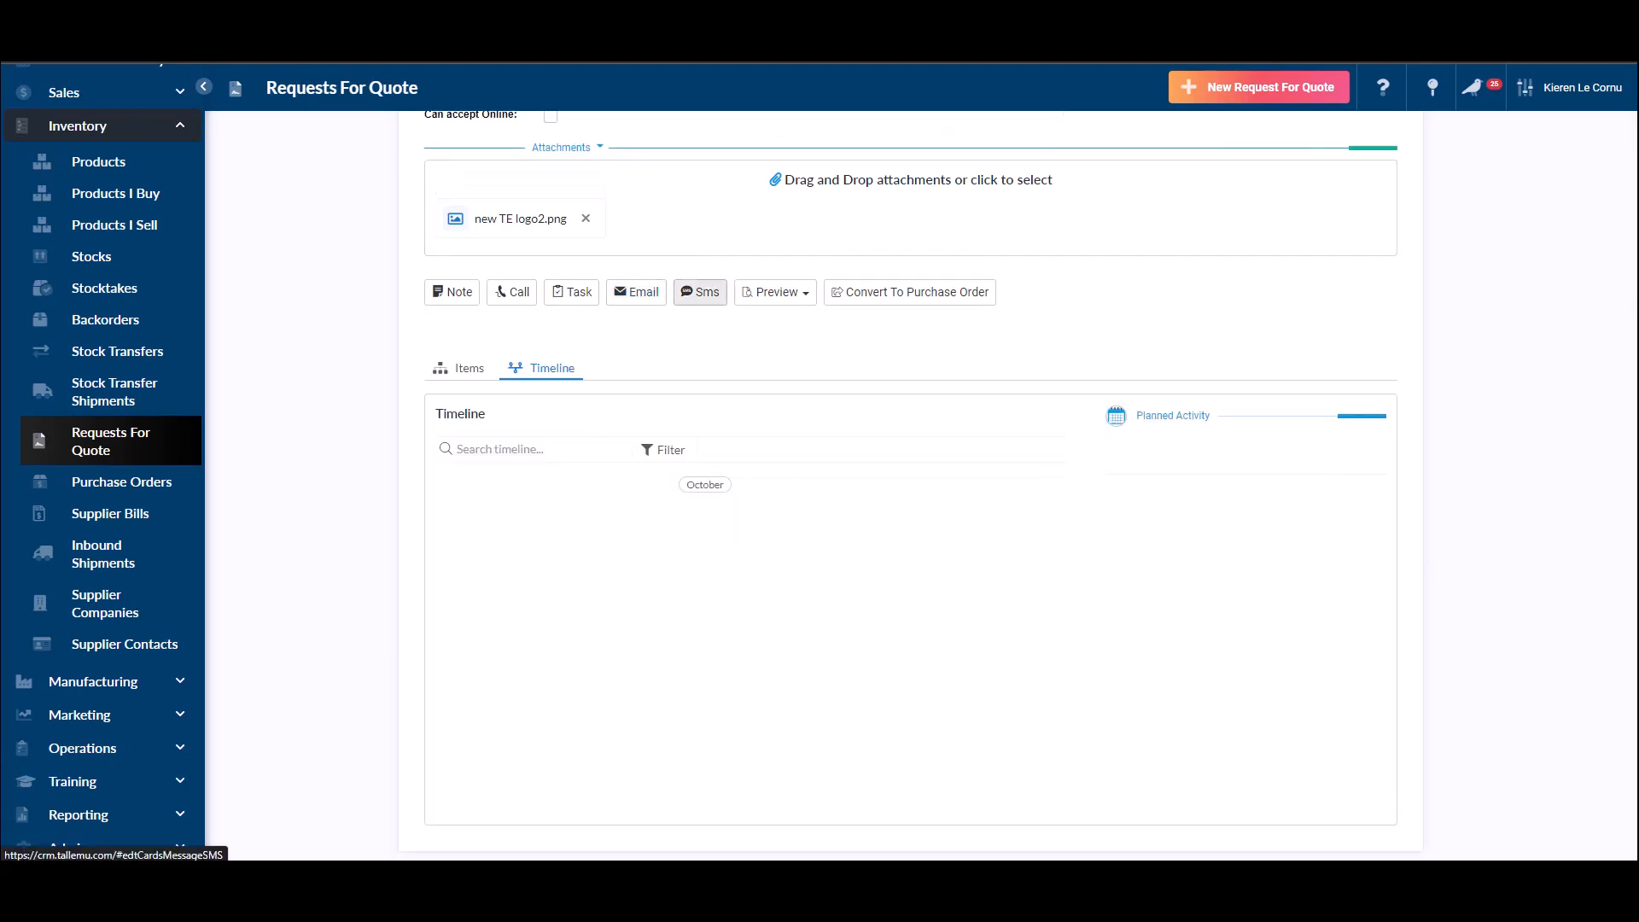
Preview the request using the Request For Quote PDF template.
{"action": "left_click", "coordinate": [775, 292]}
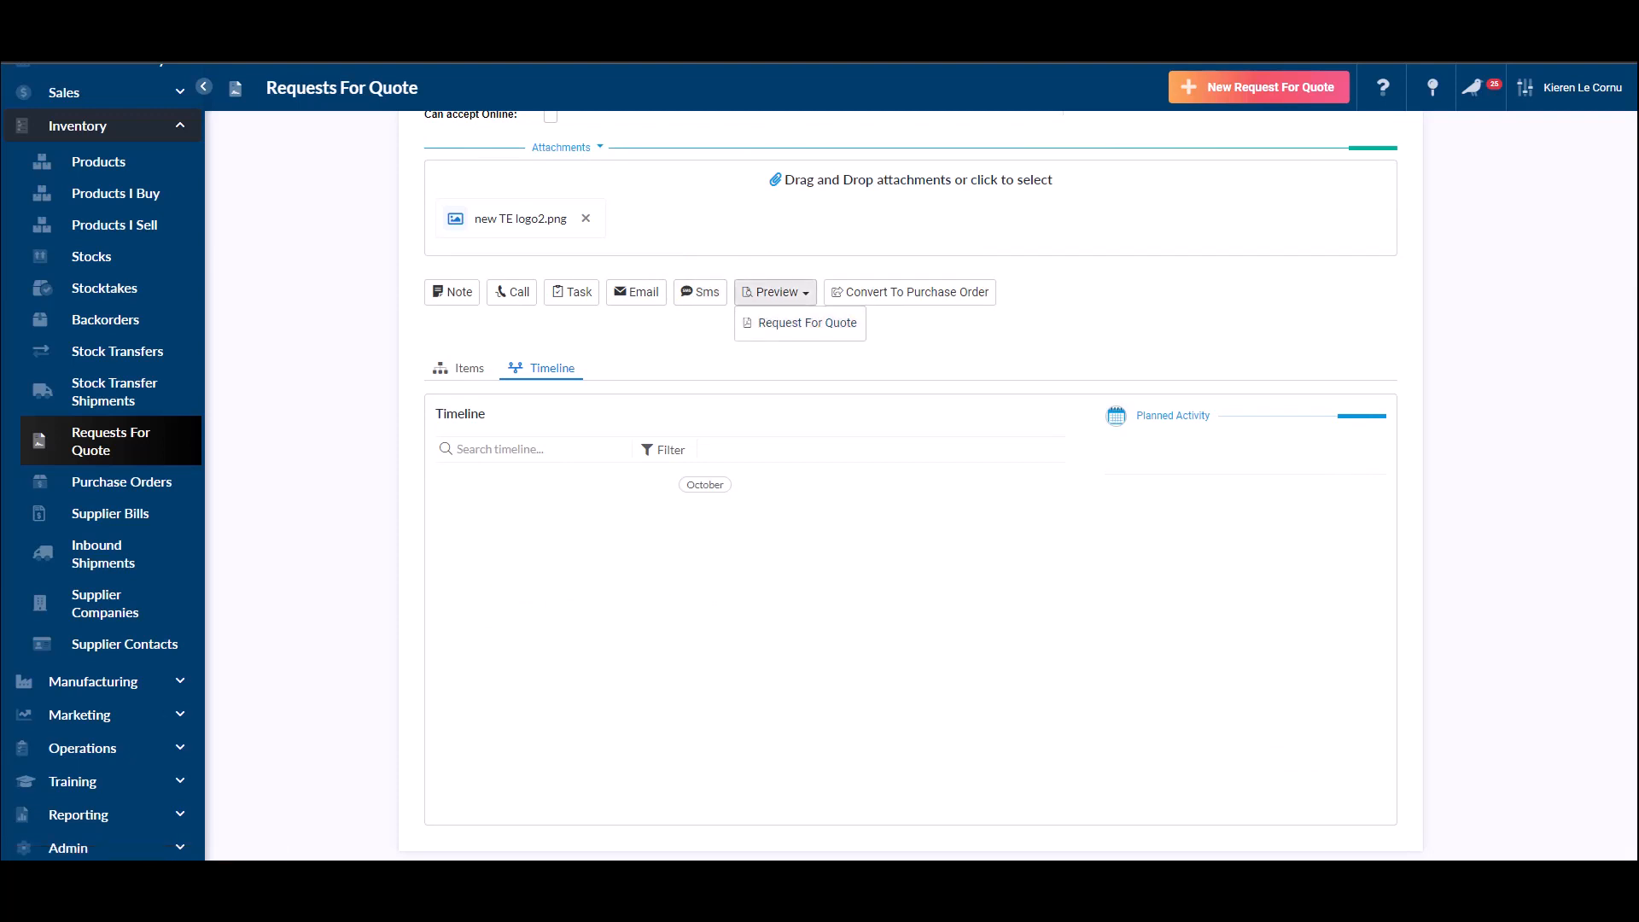
{"action": "left_click", "coordinate": [807, 323]}
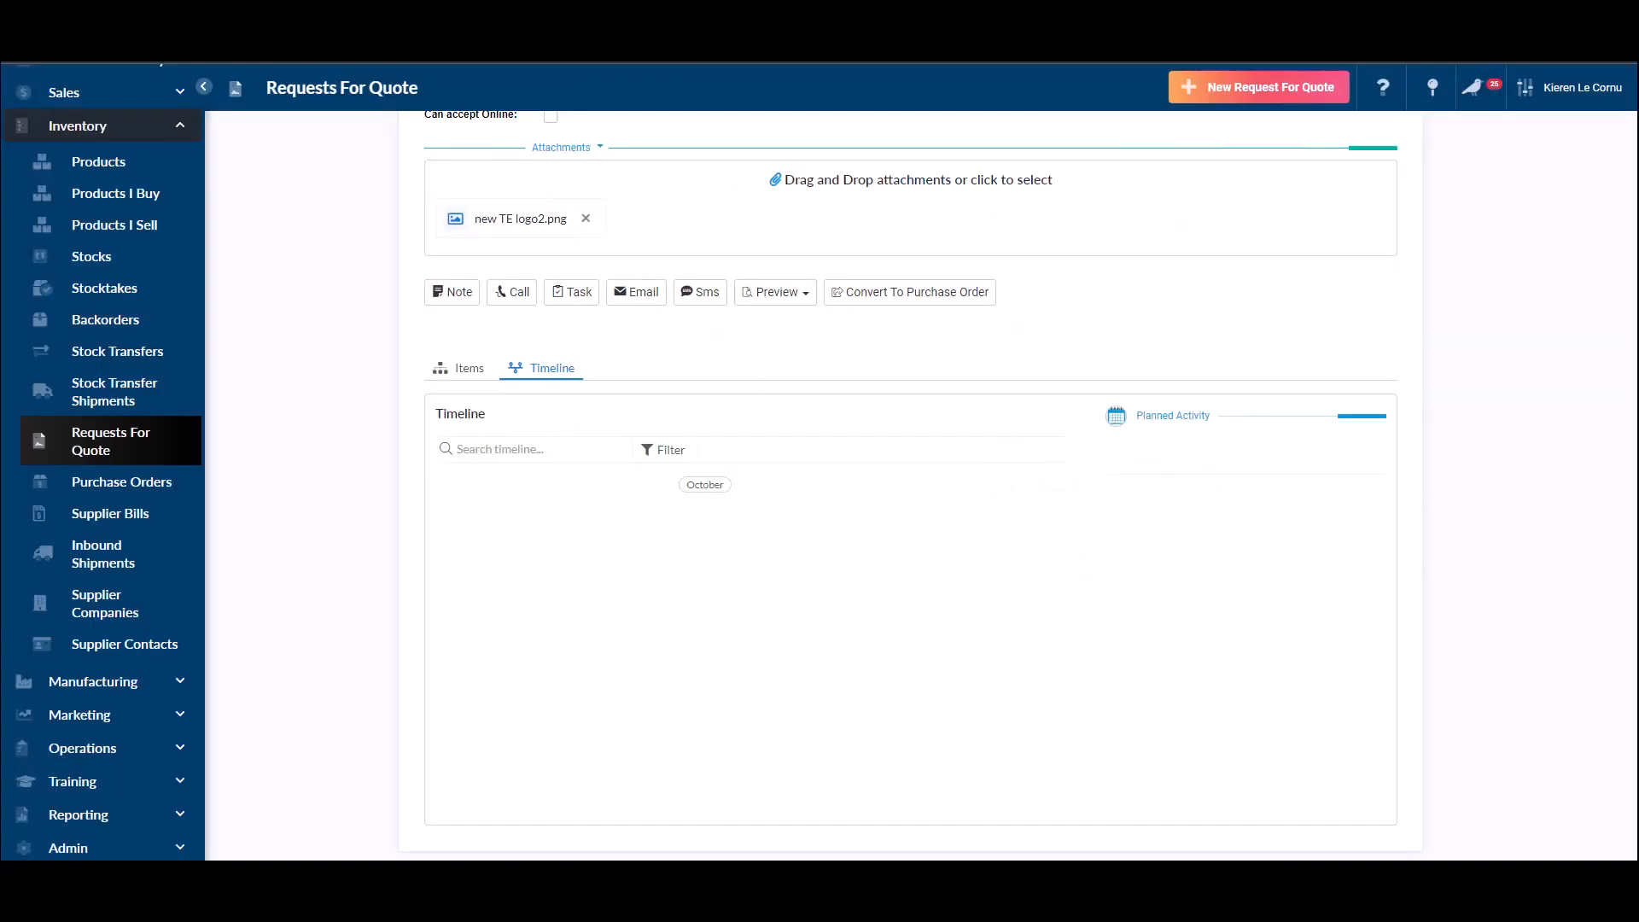
Preview the request's web page as the supplier and mark "I accept this Request For Quote" in the approval section.
{"action": "scroll", "coordinate": [1017, 485], "scroll_direction": "up", "scroll_amount": 4}
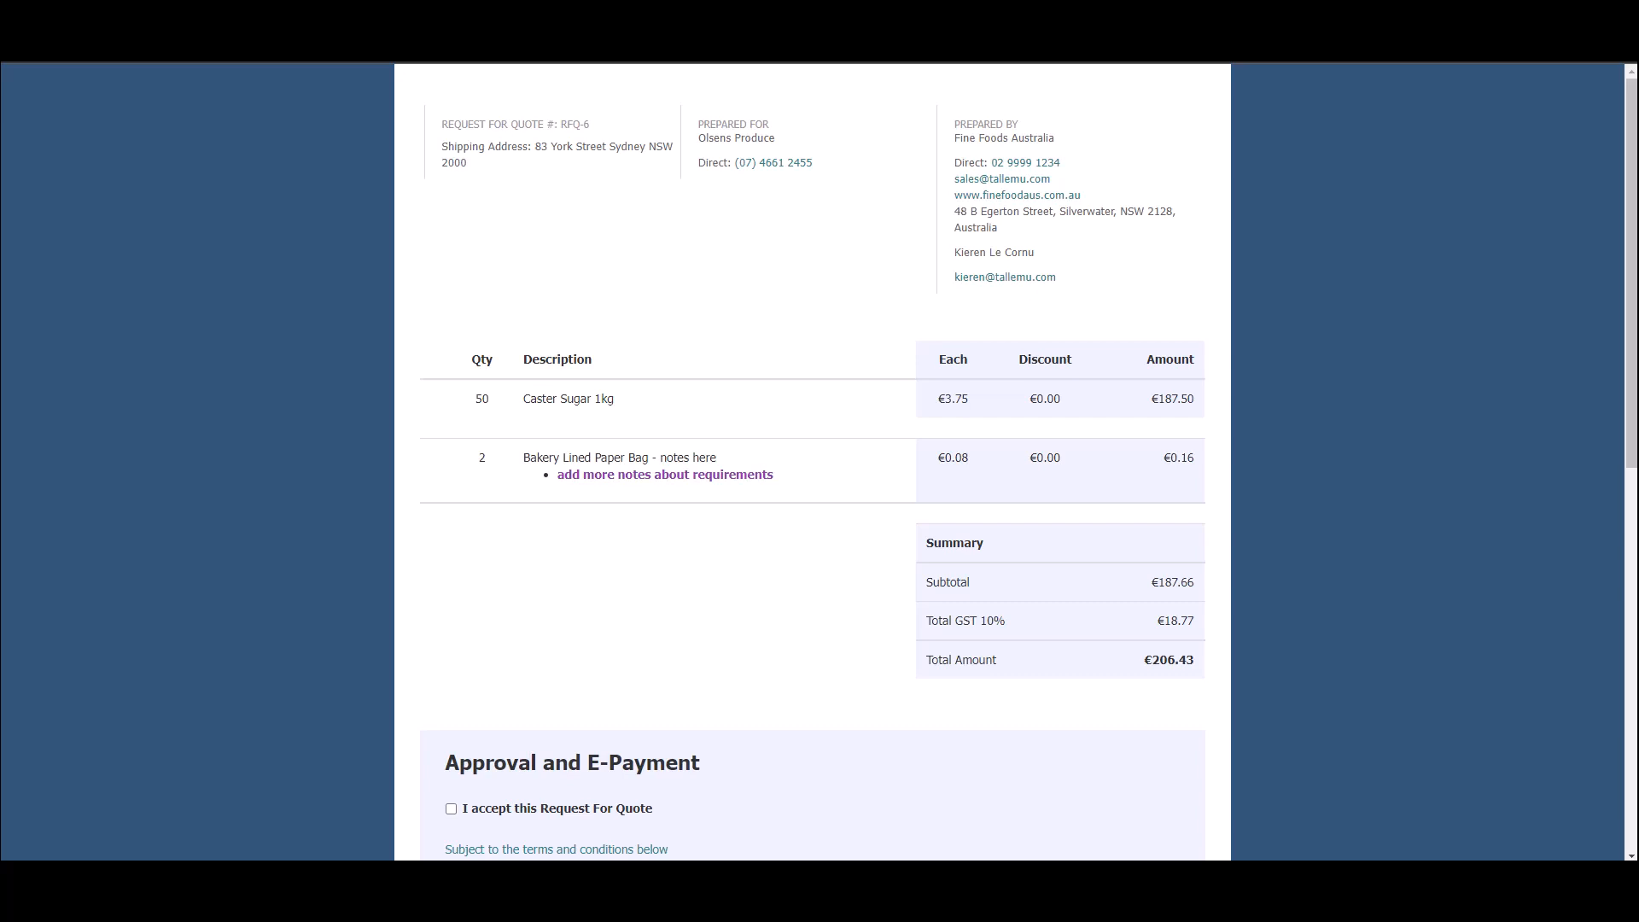
{"action": "scroll", "coordinate": [812, 461], "scroll_direction": "down", "scroll_amount": 4}
{"action": "left_click", "coordinate": [450, 439]}
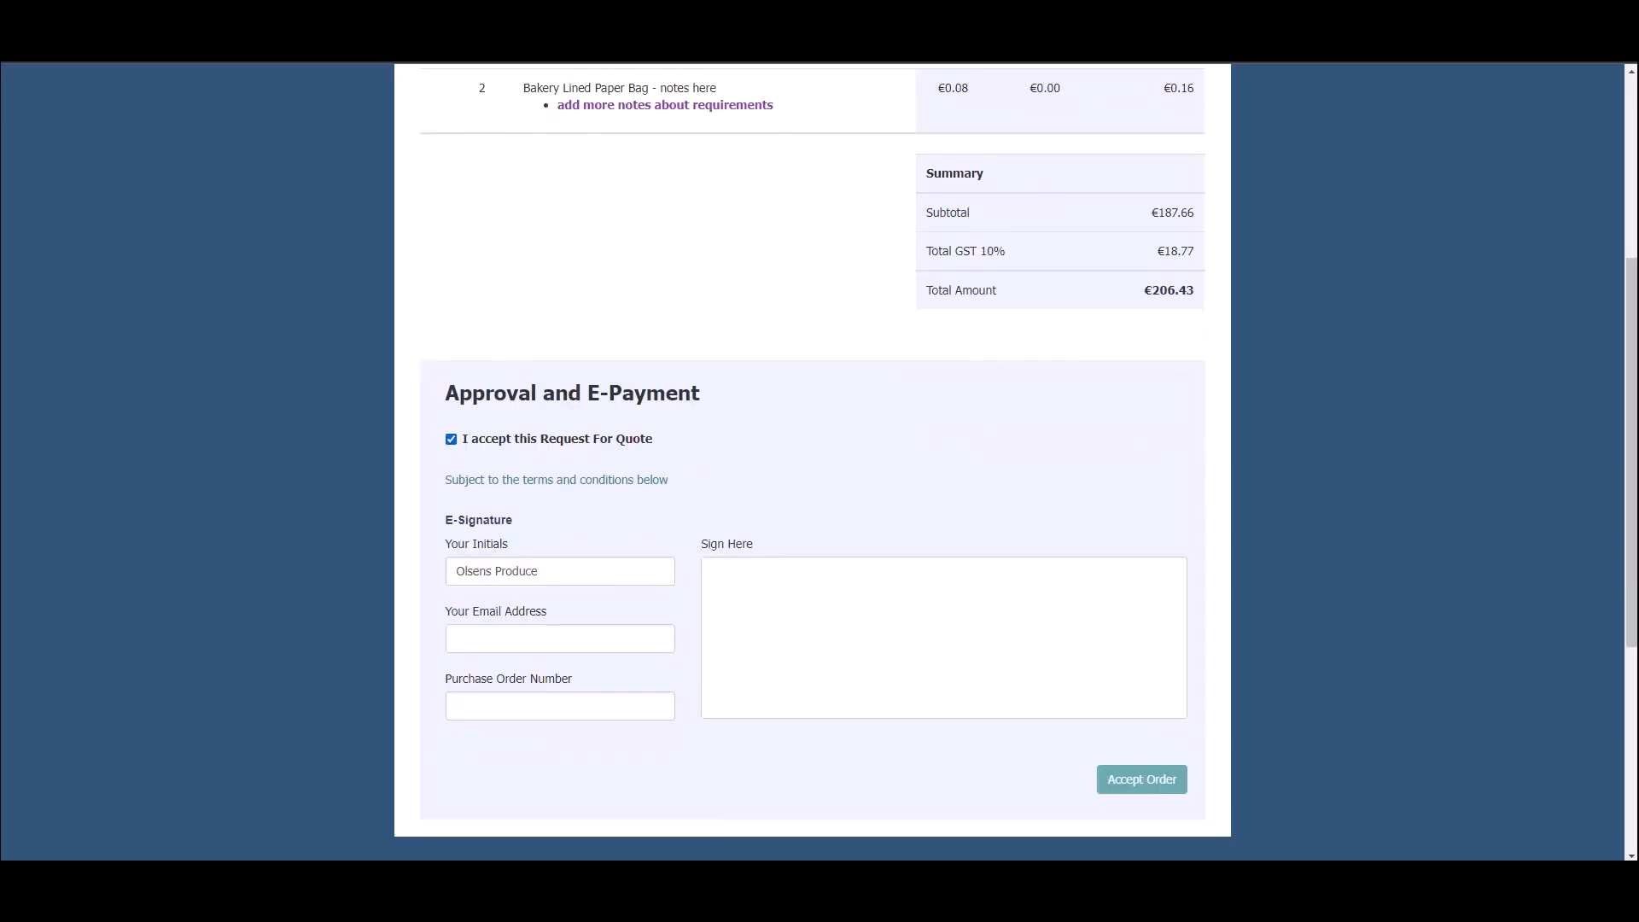
Draw a freehand signature in the e-signature area of the supplier's approval section.
{"action": "left_click_drag", "start_coordinate": [757, 627], "coordinate": [883, 640]}
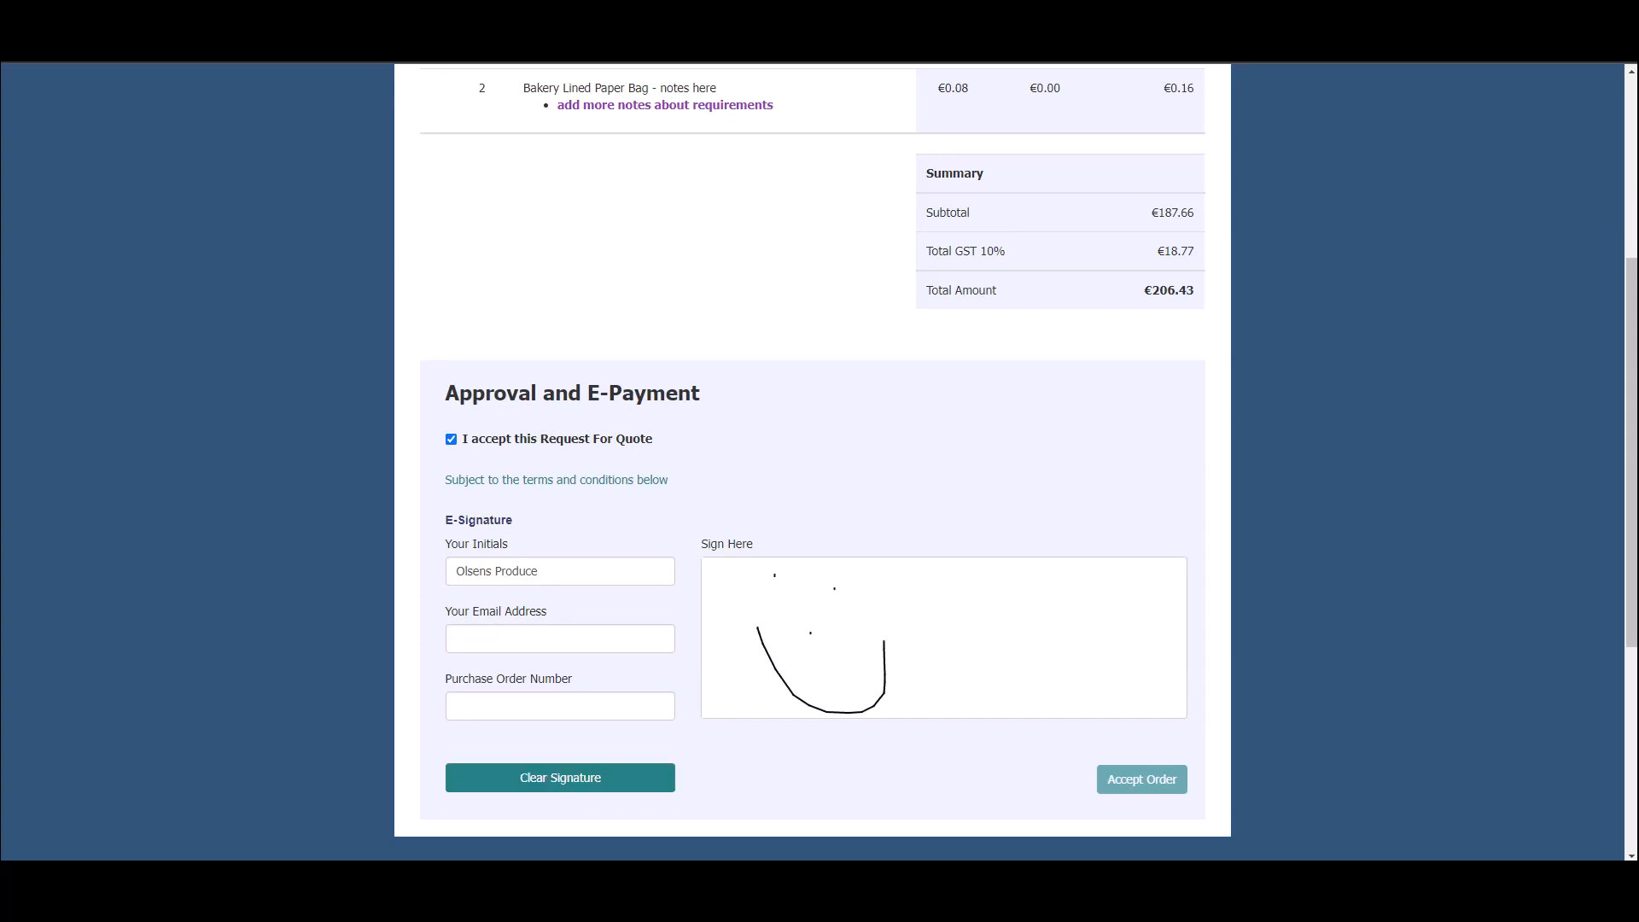
{"action": "scroll", "coordinate": [812, 461], "scroll_direction": "up", "scroll_amount": 4}
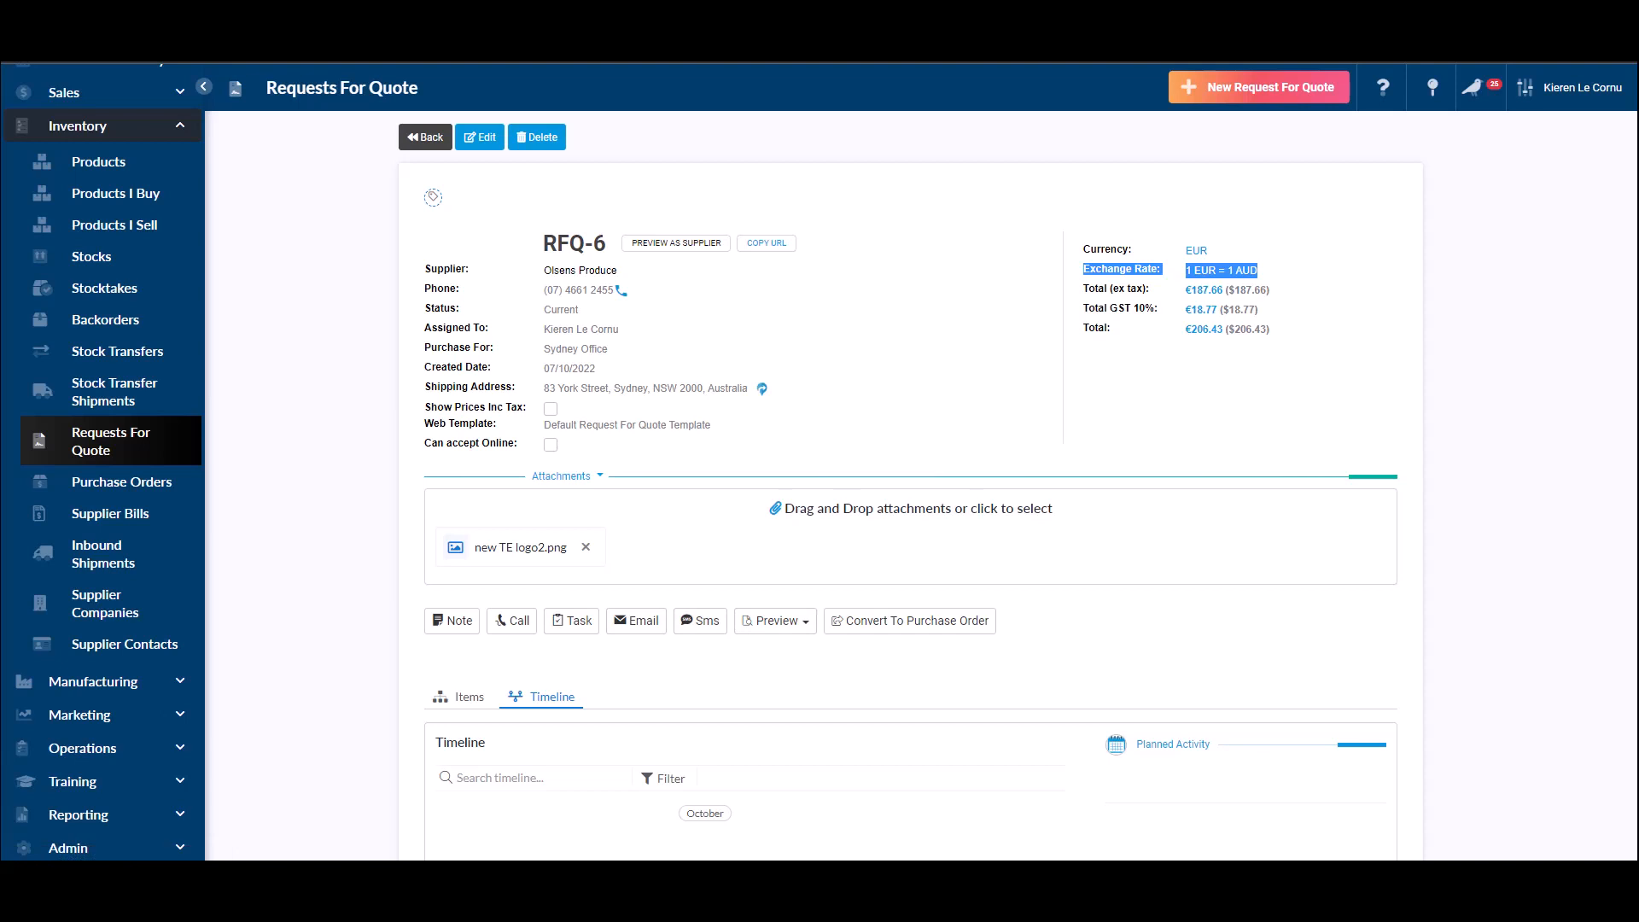
Review the request for quote's item lines and convert the request to a purchase order.
{"action": "scroll", "coordinate": [909, 512], "scroll_direction": "down", "scroll_amount": 4}
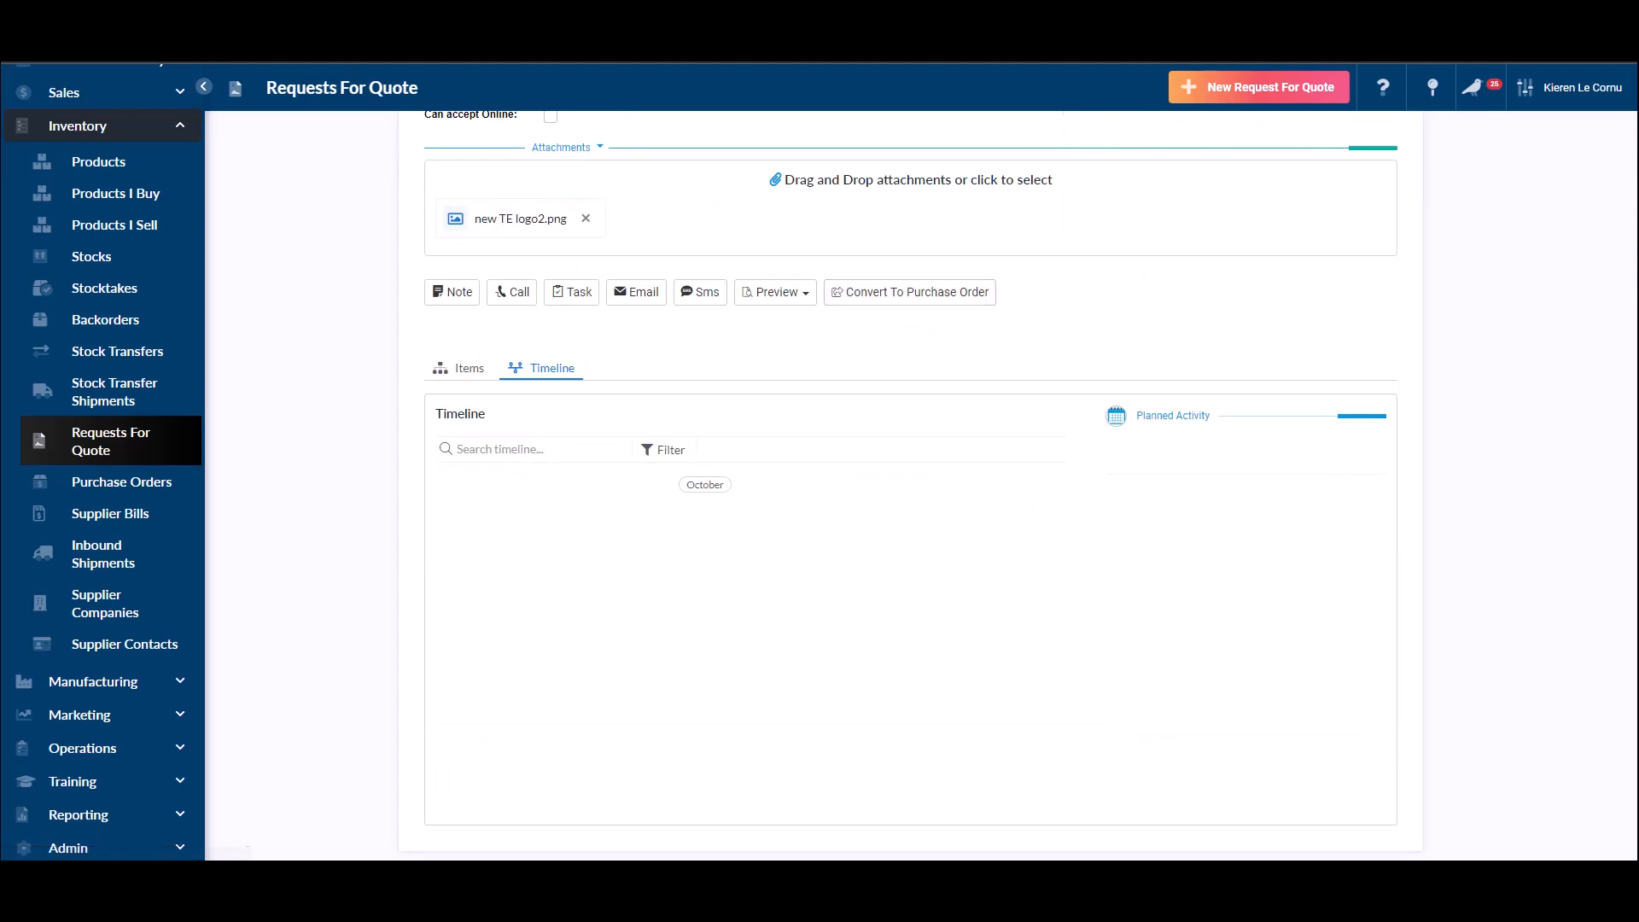
{"action": "left_click", "coordinate": [459, 368]}
{"action": "scroll", "coordinate": [910, 512], "scroll_direction": "up", "scroll_amount": 1}
{"action": "scroll", "coordinate": [909, 513], "scroll_direction": "up", "scroll_amount": 4}
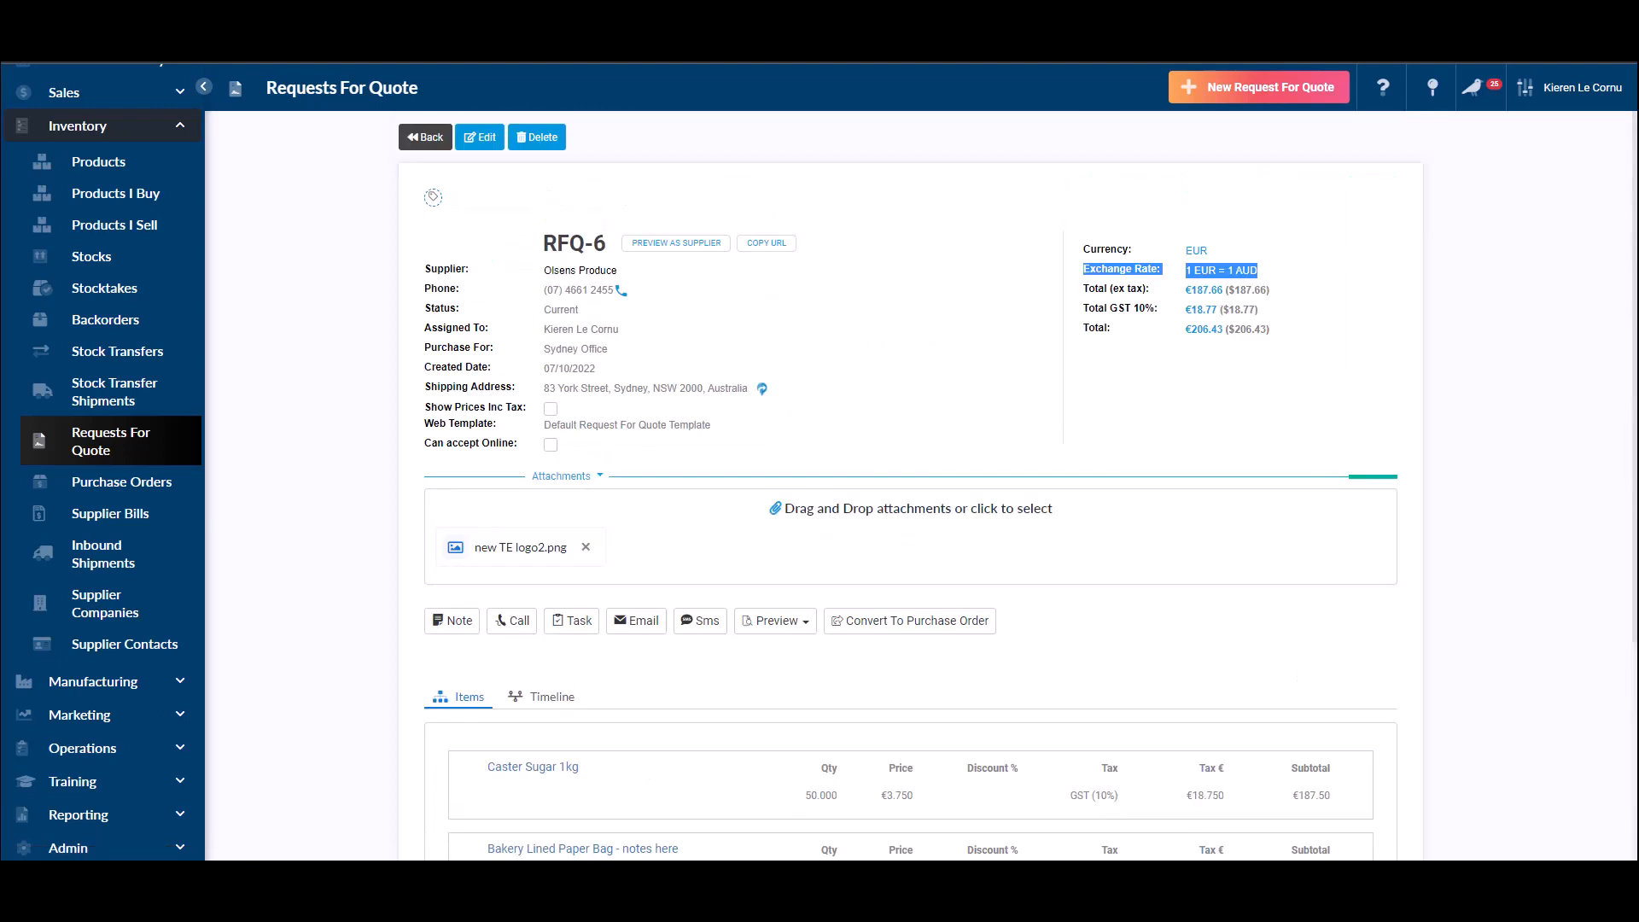
{"action": "scroll", "coordinate": [909, 512], "scroll_direction": "down", "scroll_amount": 4}
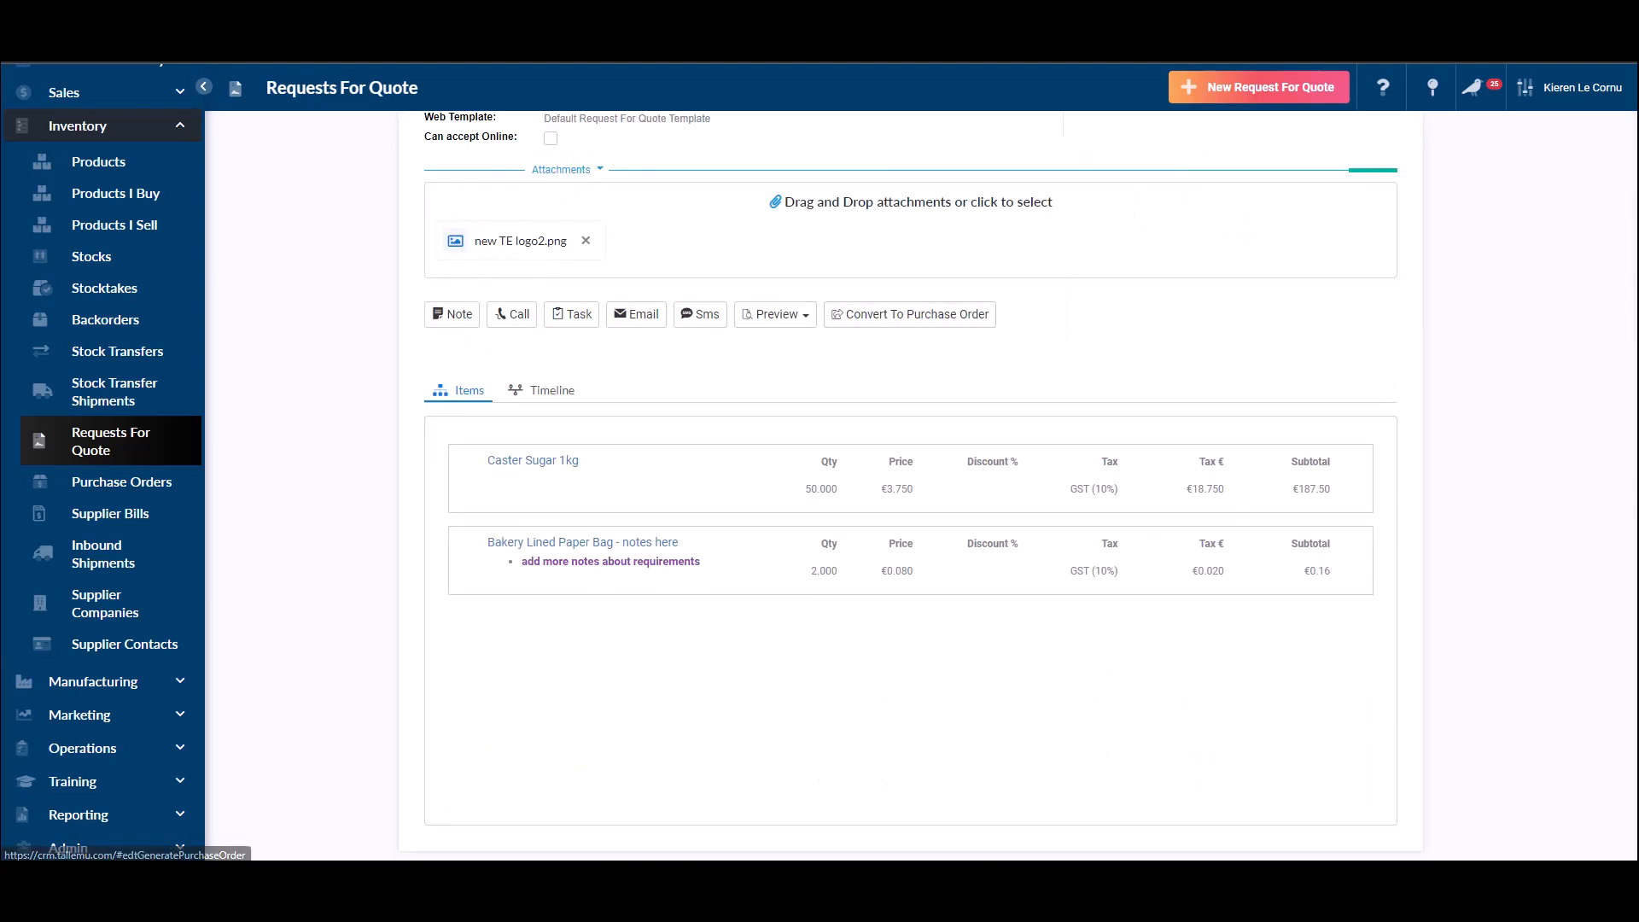
{"action": "left_click", "coordinate": [910, 314]}
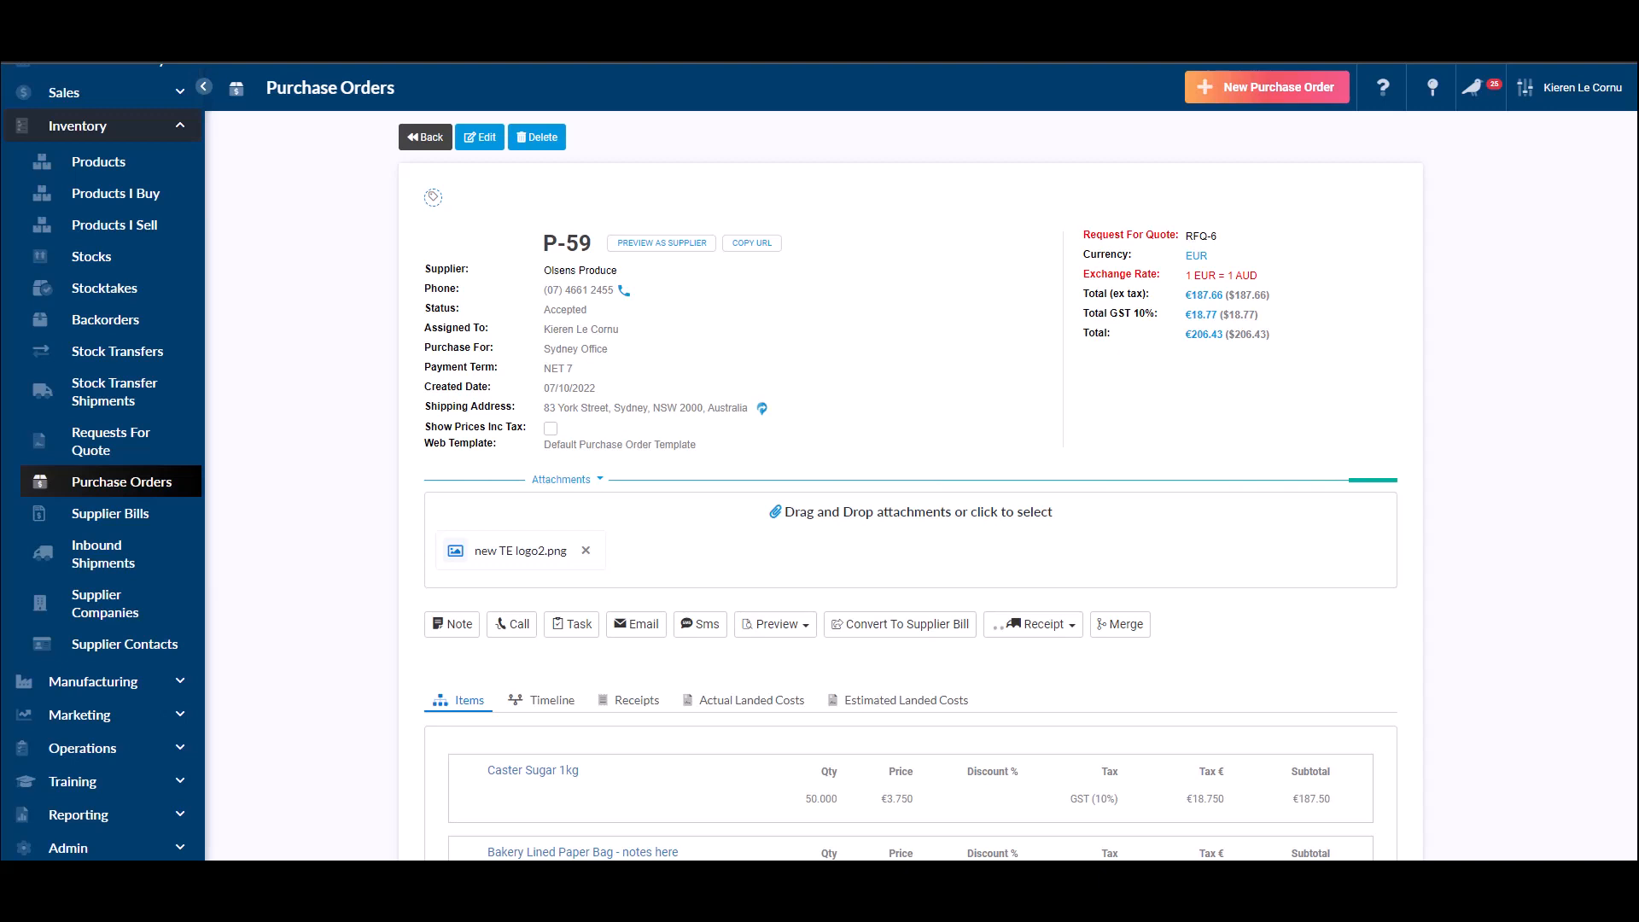
Check the linked records by opening the source request for quote from the purchase order and the purchase order from the request.
{"action": "left_click_drag", "start_coordinate": [1081, 235], "coordinate": [1182, 235]}
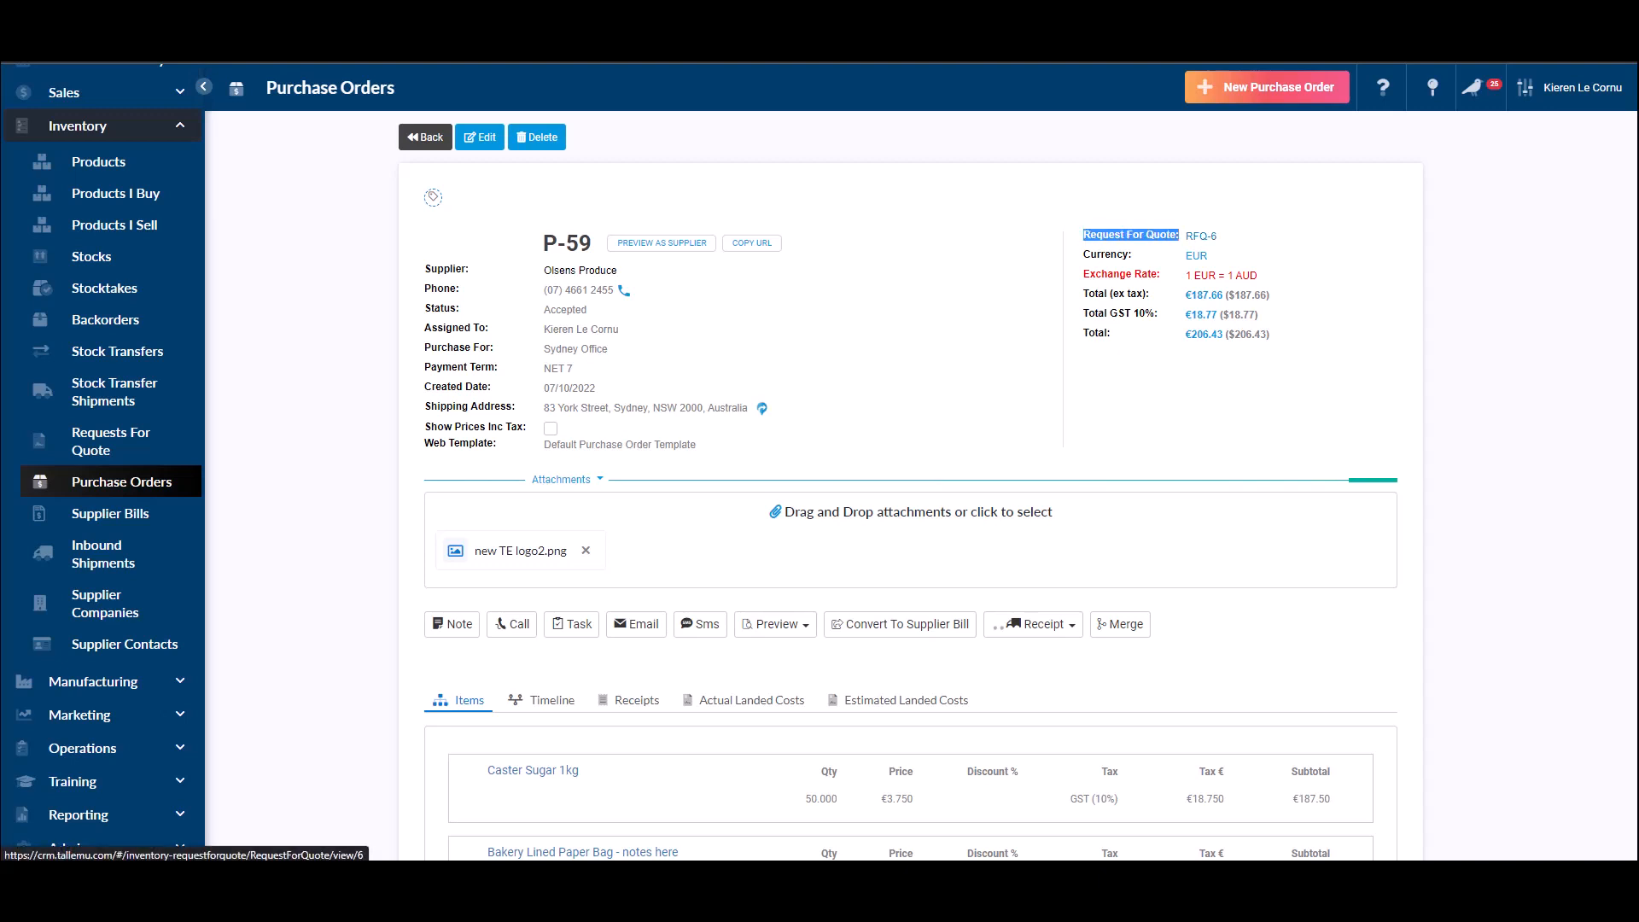
{"action": "left_click", "coordinate": [1199, 236]}
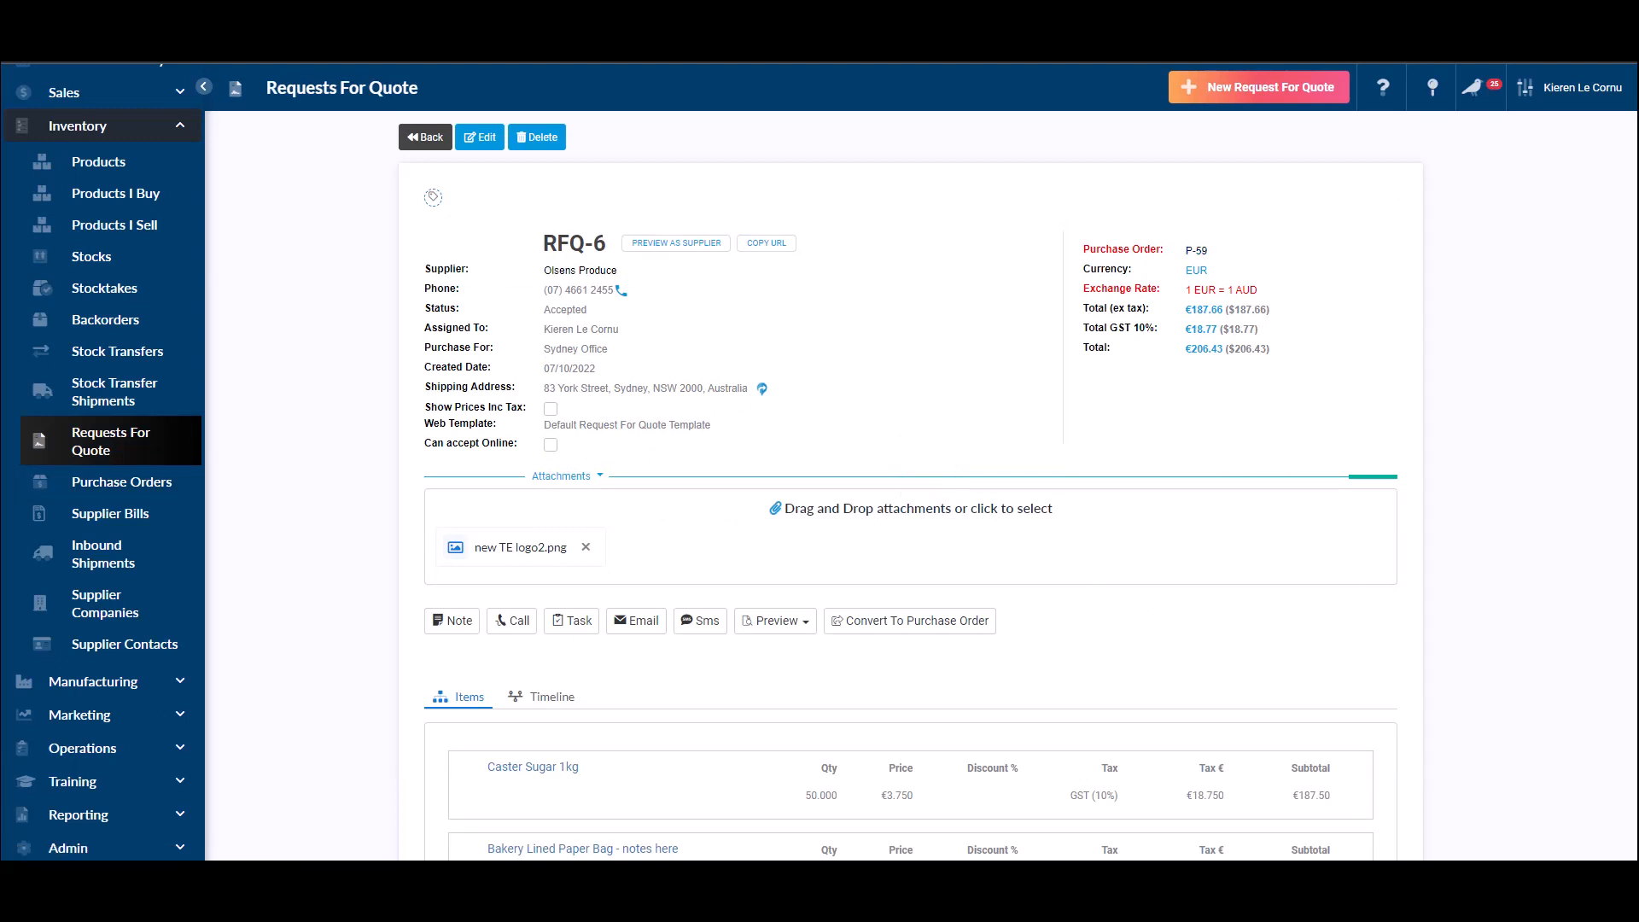
{"action": "left_click", "coordinate": [1196, 250]}
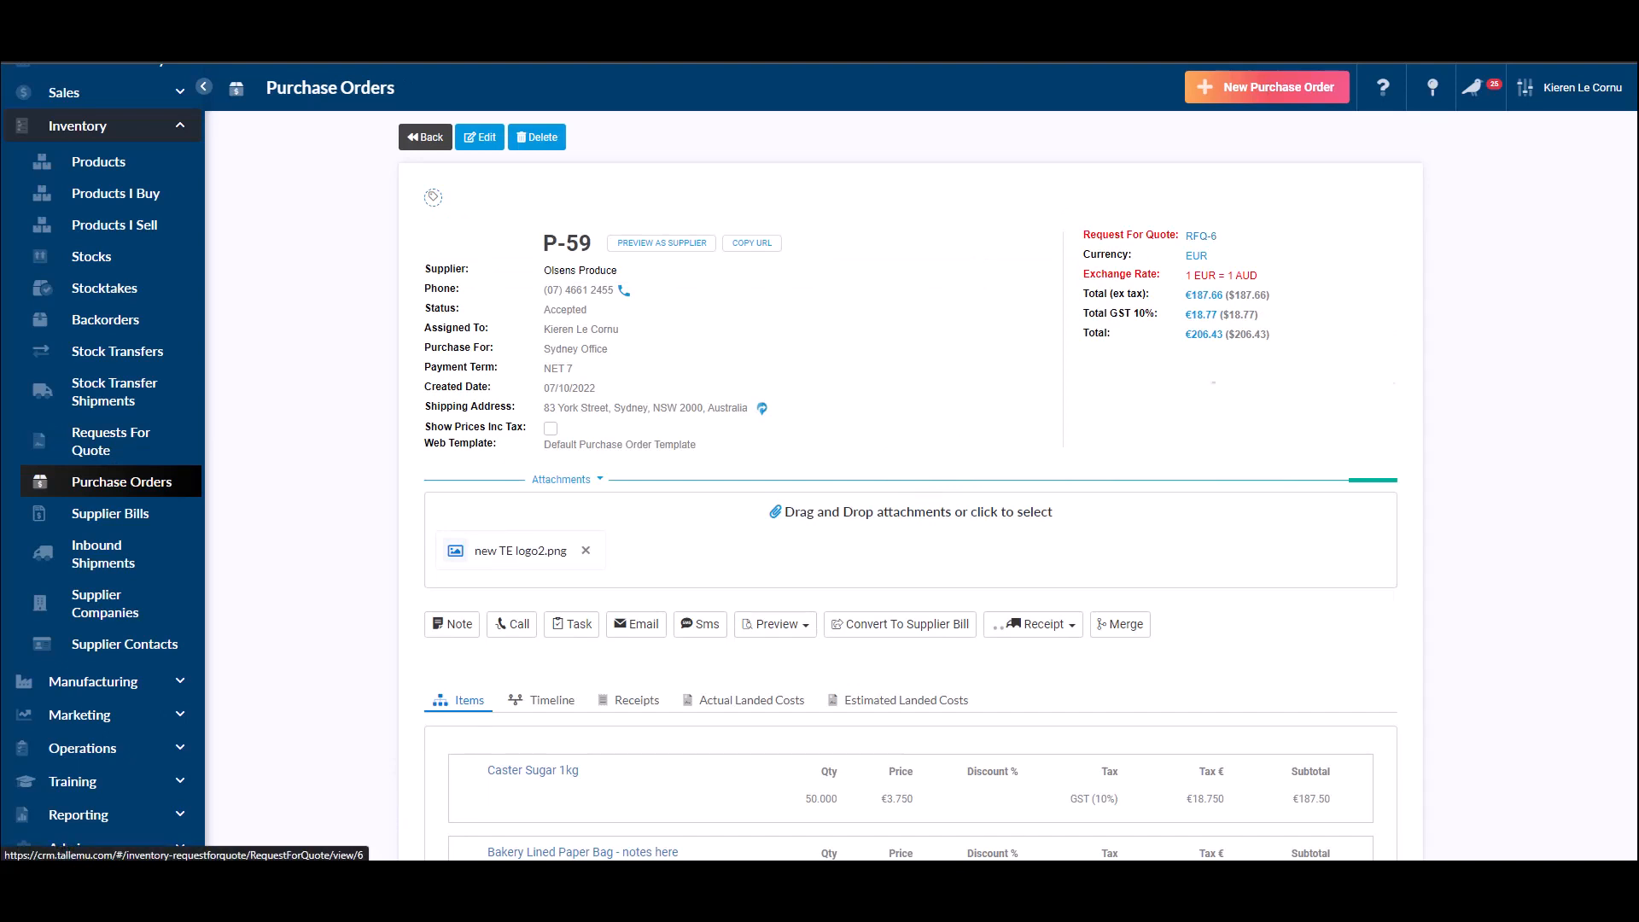
{"action": "right_click", "coordinate": [1205, 234]}
{"action": "left_click", "coordinate": [1272, 248]}
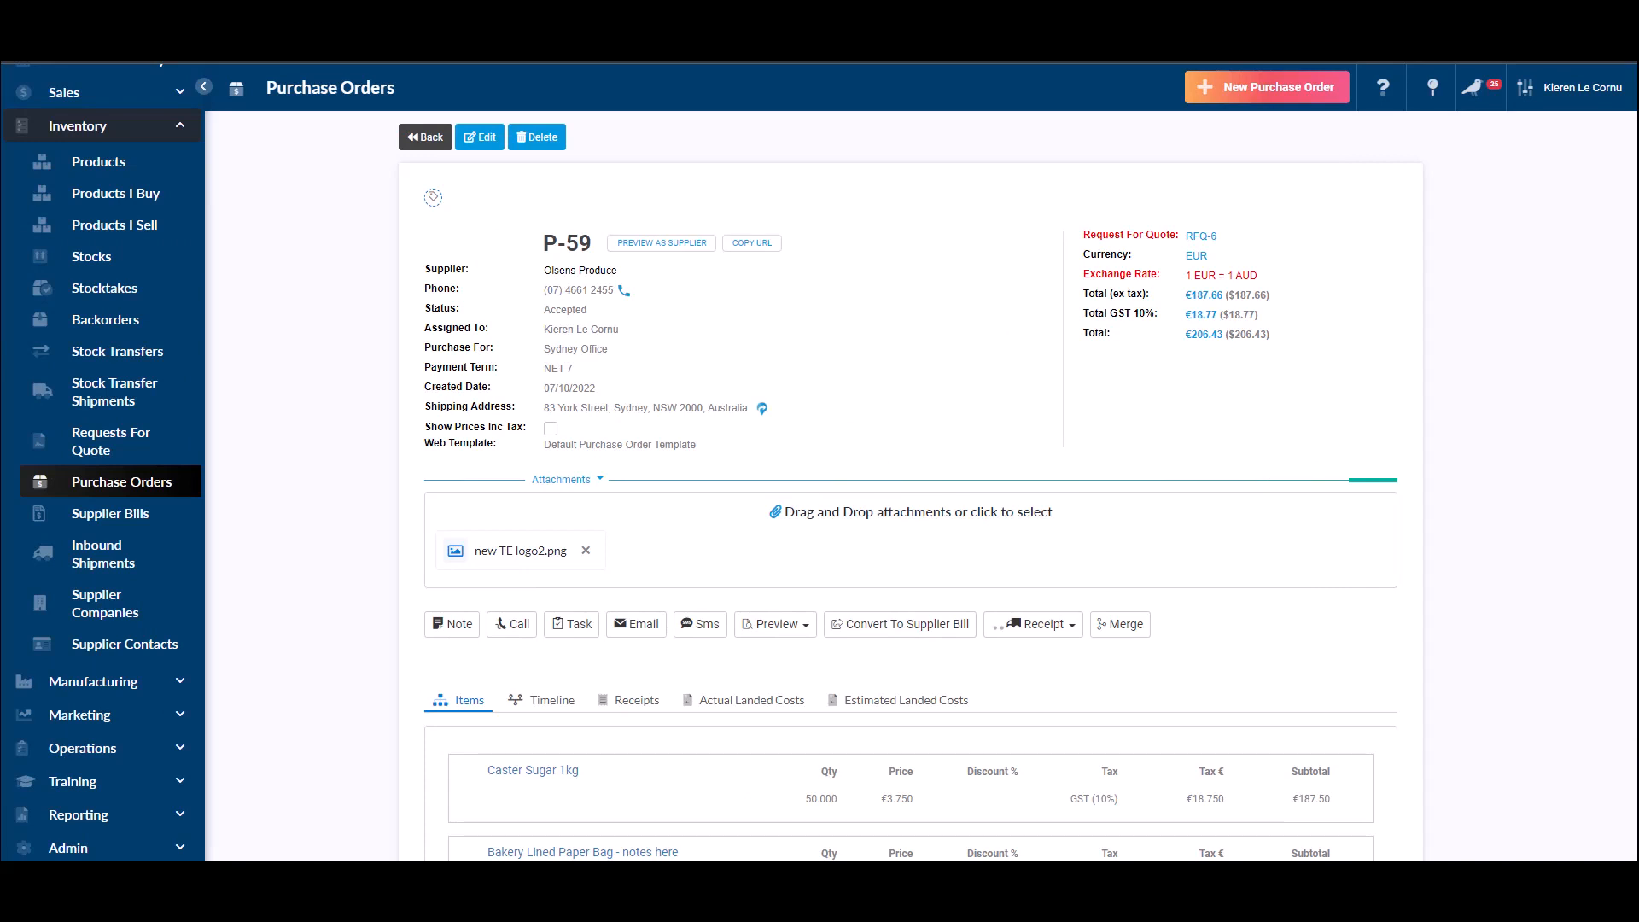
Look over the new purchase order's item lines and preview the order as the supplier.
{"action": "scroll", "coordinate": [910, 487], "scroll_direction": "down", "scroll_amount": 4}
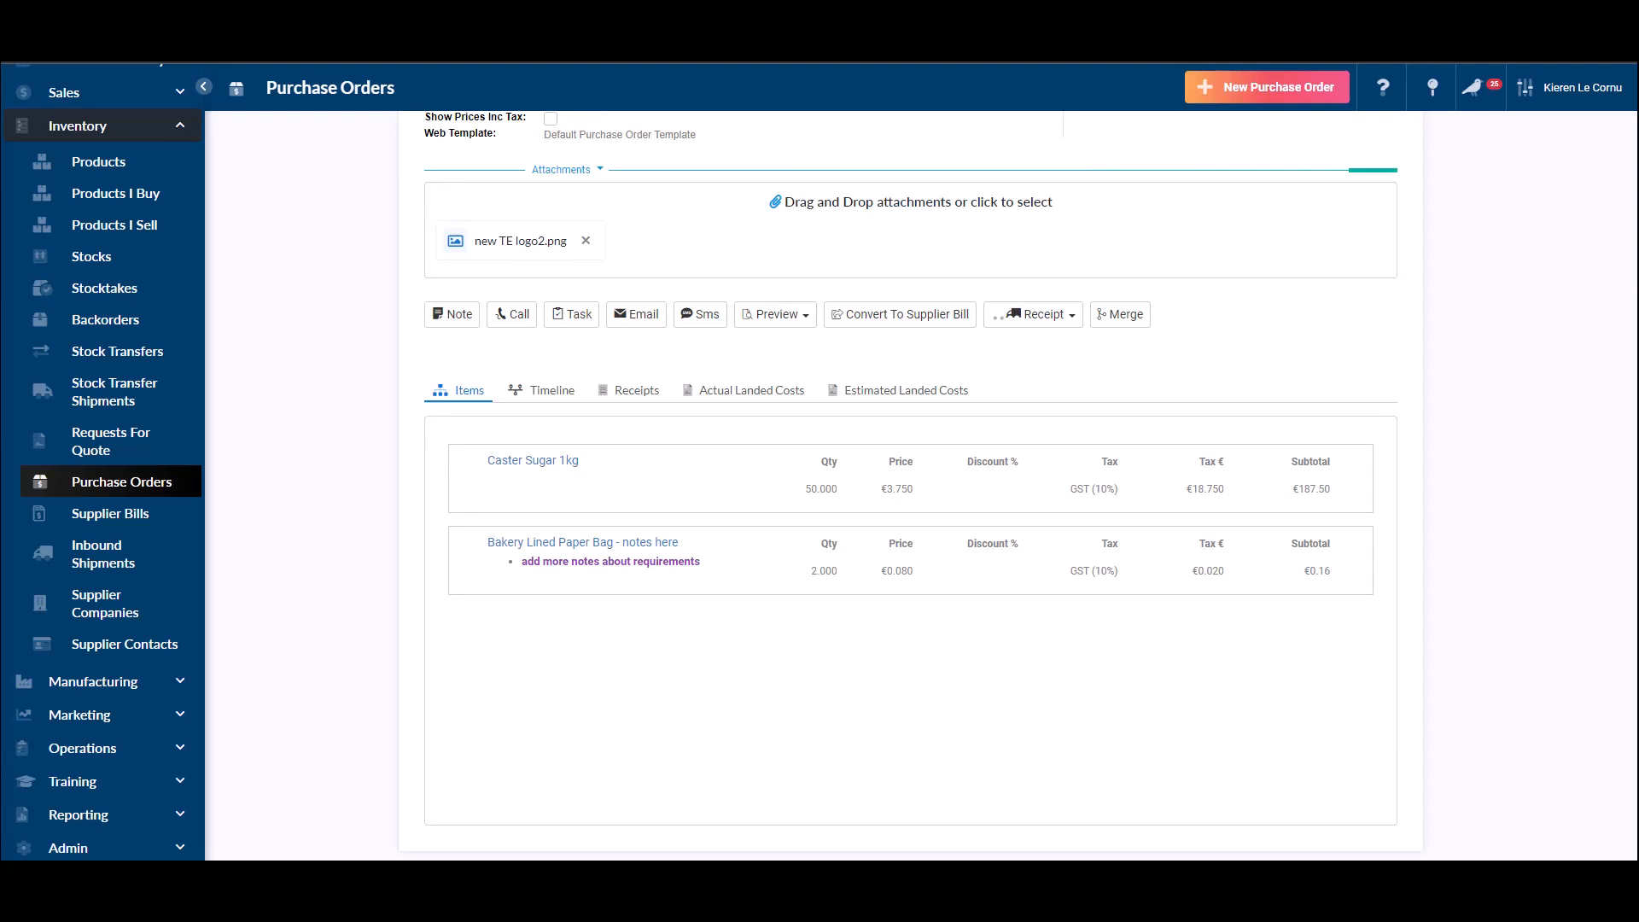
{"action": "scroll", "coordinate": [910, 487], "scroll_direction": "up", "scroll_amount": 4}
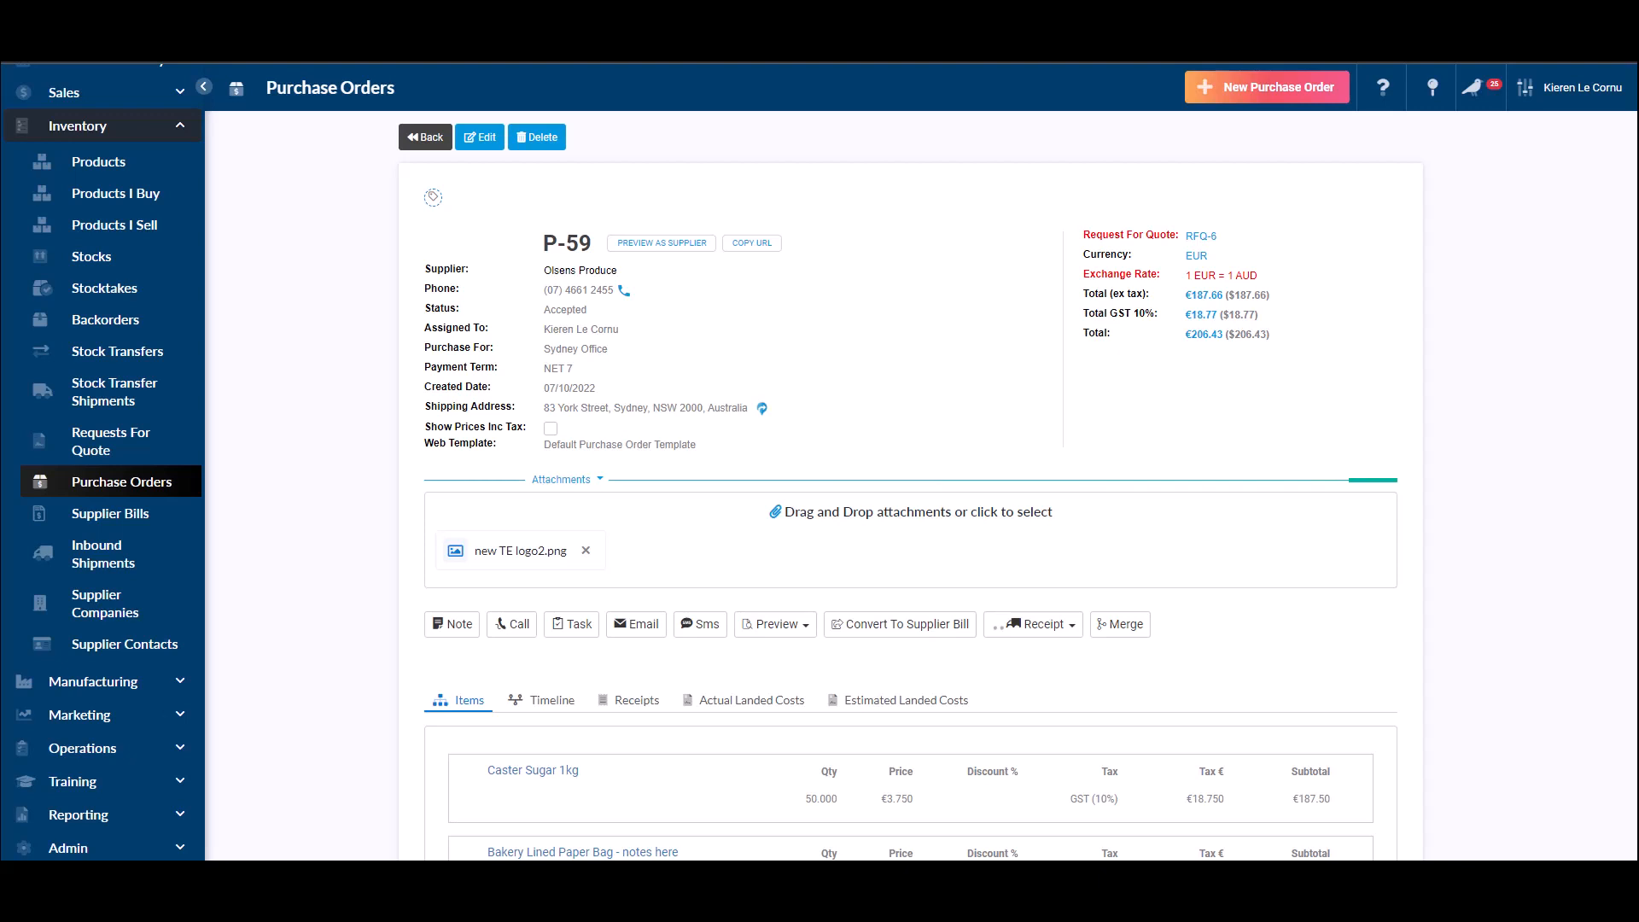
{"action": "left_click", "coordinate": [775, 624]}
{"action": "left_click", "coordinate": [662, 243]}
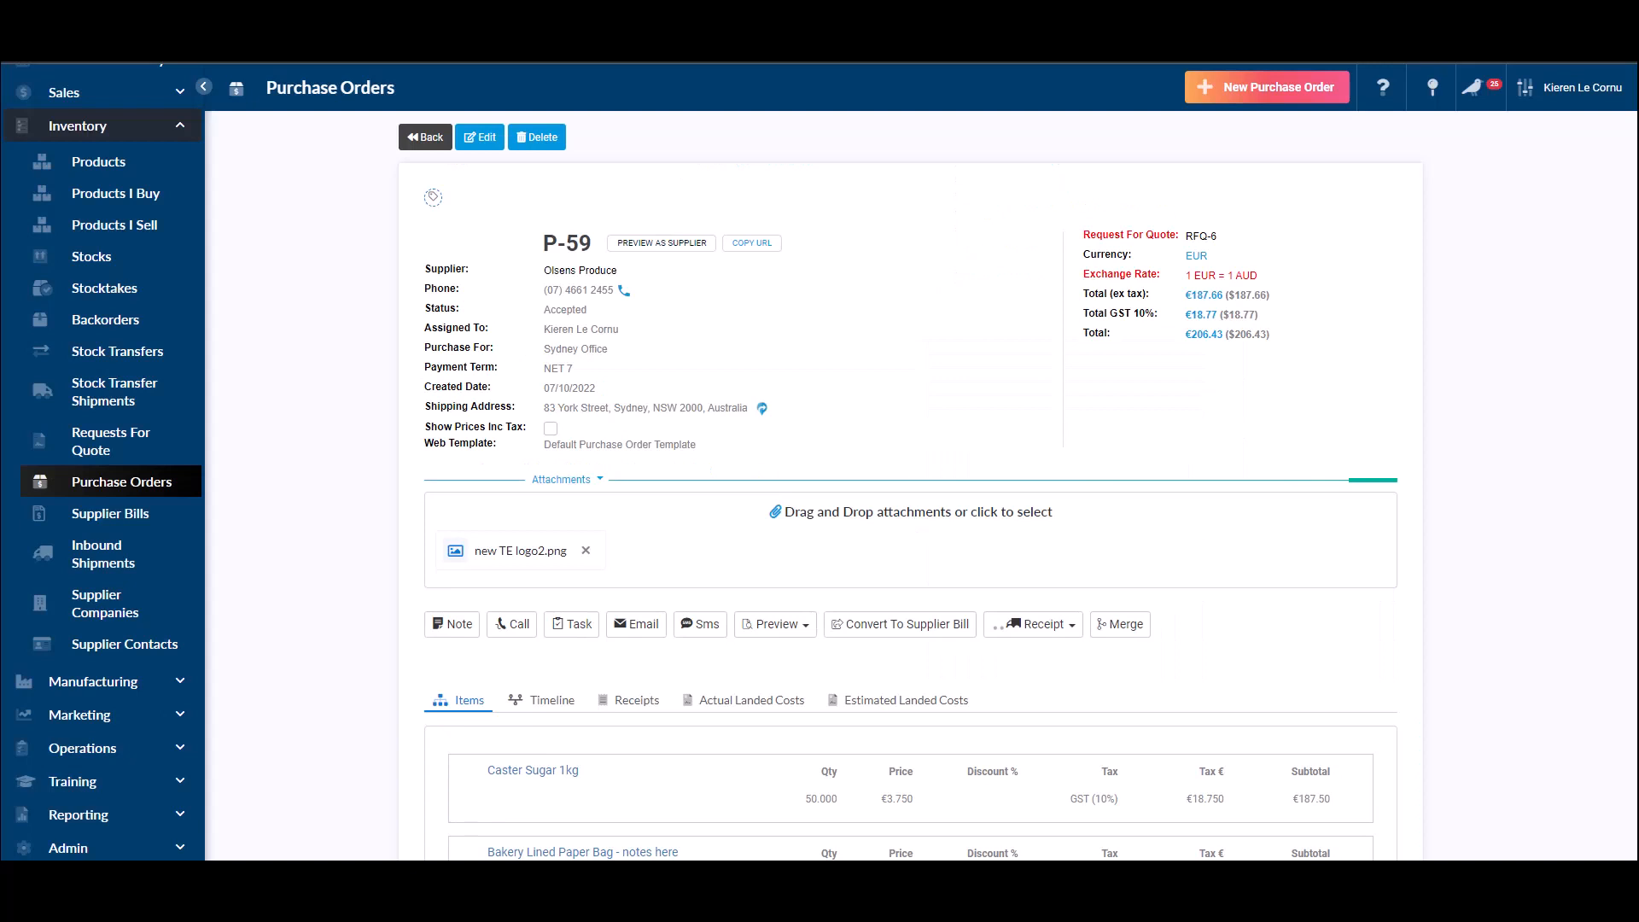
Examine the prefilled email for sending the purchase order to Olsens Produce, and discard the draft.
{"action": "scroll", "coordinate": [853, 469], "scroll_direction": "down", "scroll_amount": 4}
{"action": "left_click", "coordinate": [636, 314]}
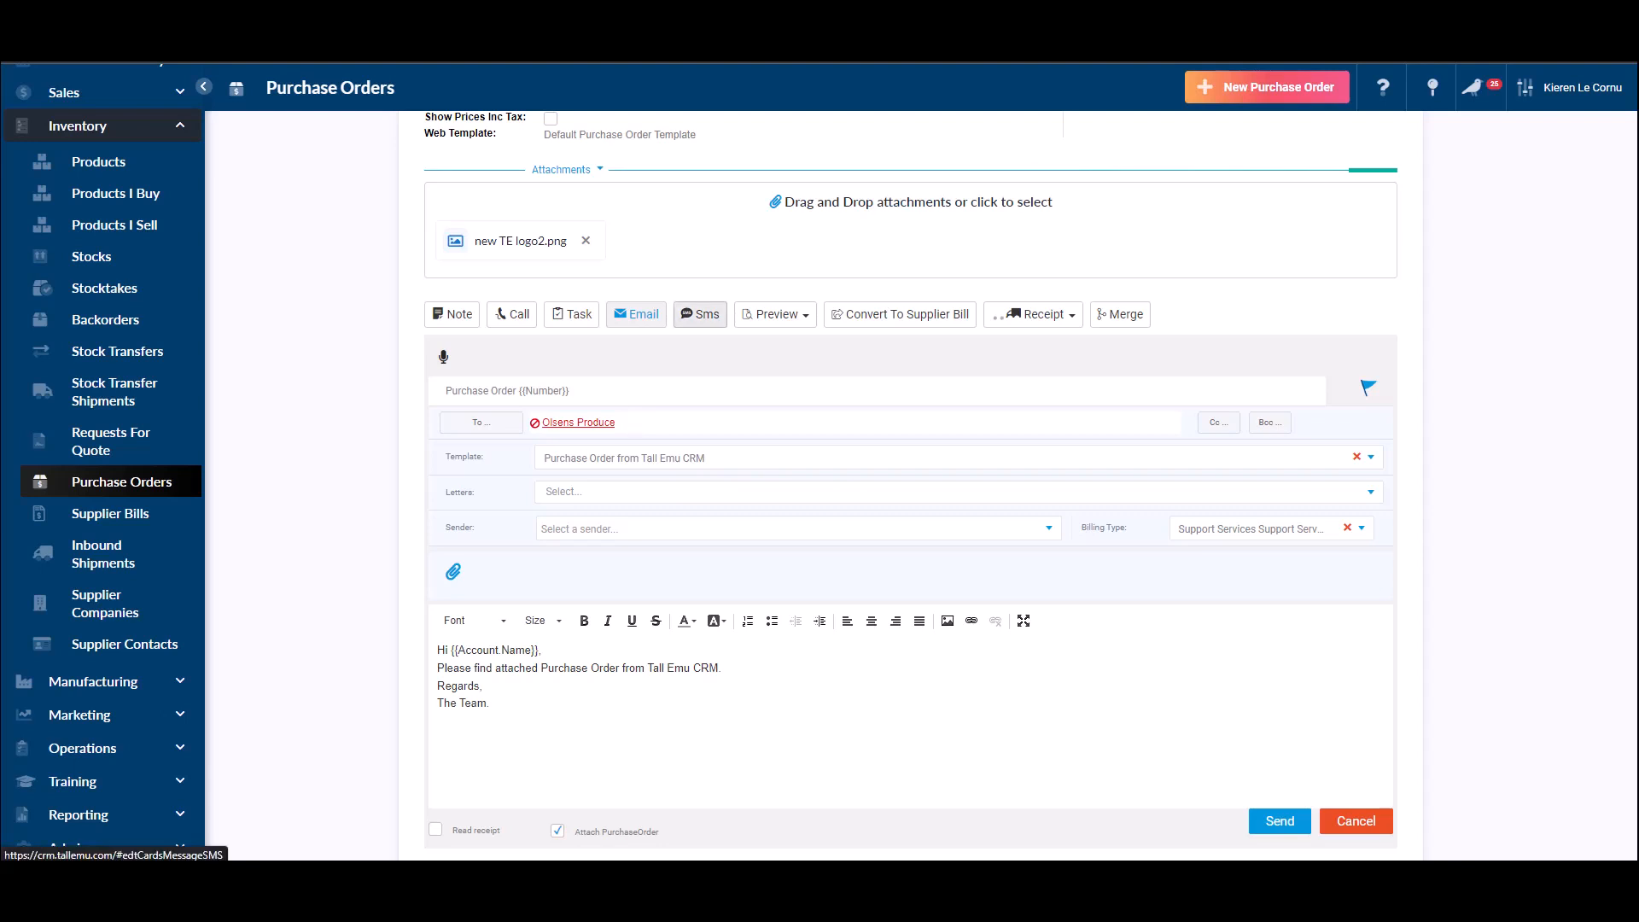
{"action": "left_click", "coordinate": [1356, 821]}
{"action": "scroll", "coordinate": [910, 484], "scroll_direction": "up", "scroll_amount": 3}
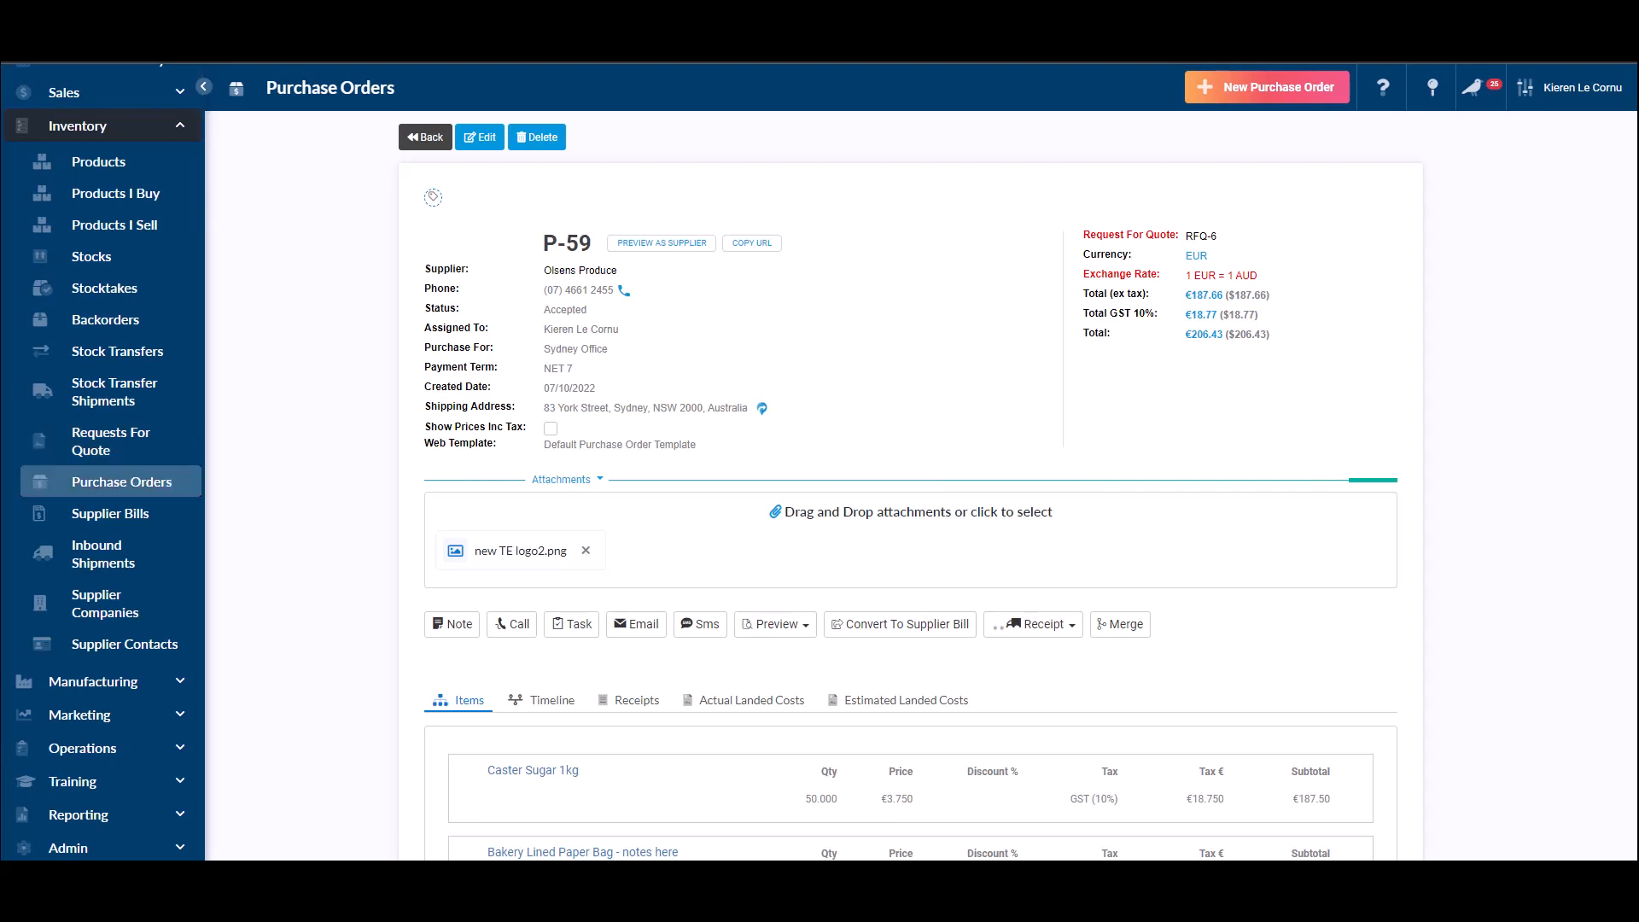
Open the backorders list and select its first three entries, all for the Wega 2 Group Coffee Machine.
{"action": "left_click", "coordinate": [121, 483]}
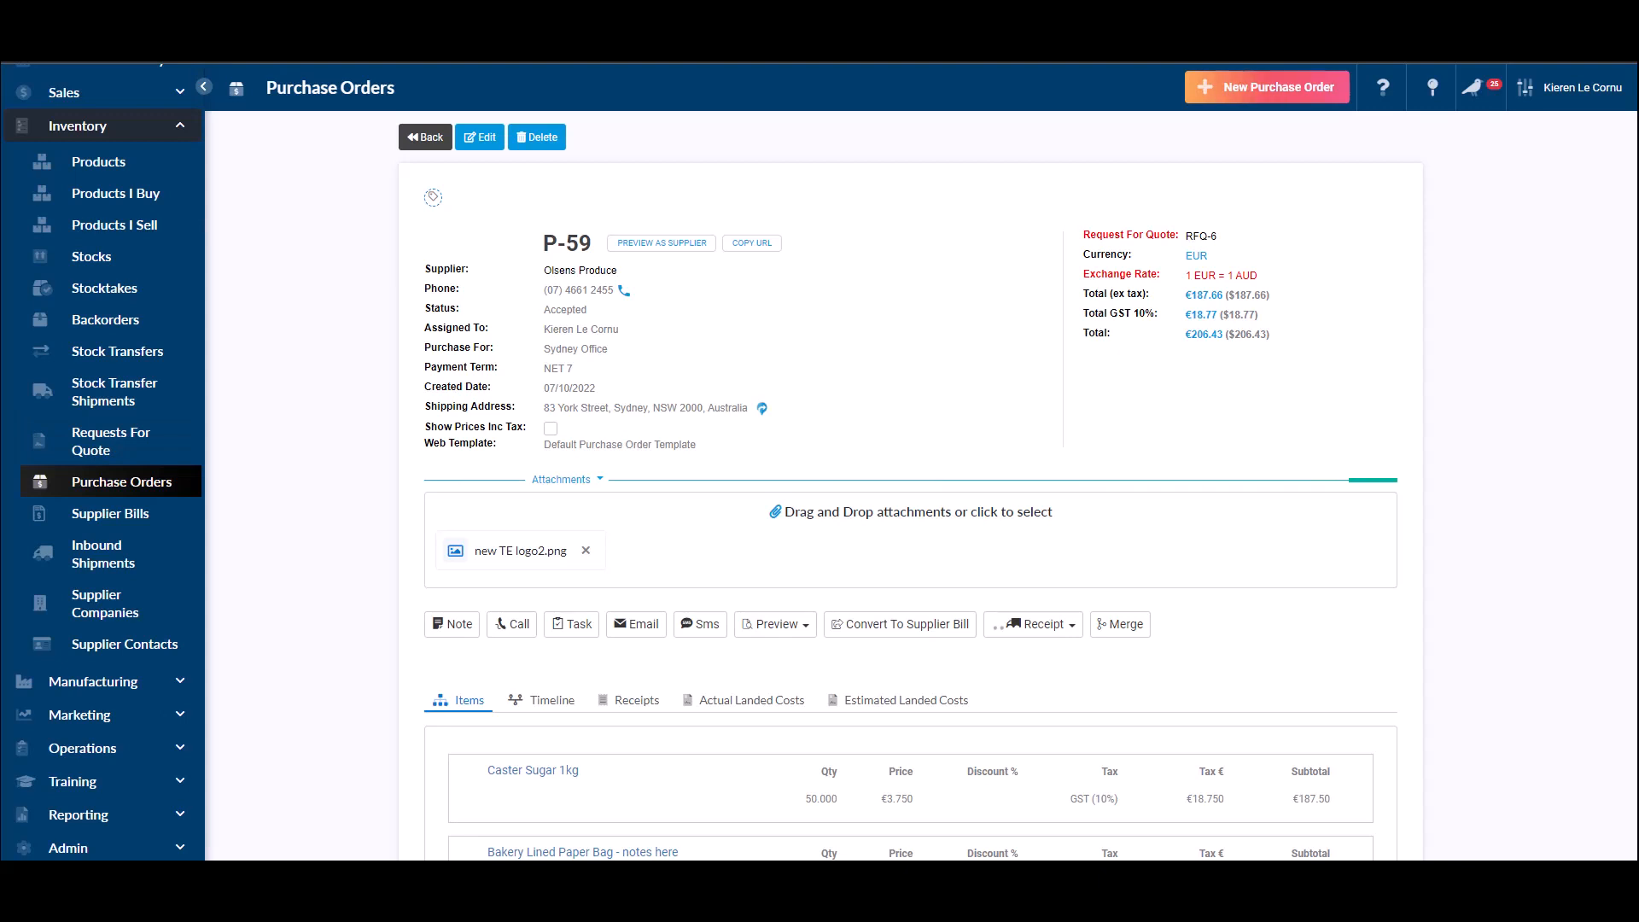
{"action": "left_click", "coordinate": [1201, 236]}
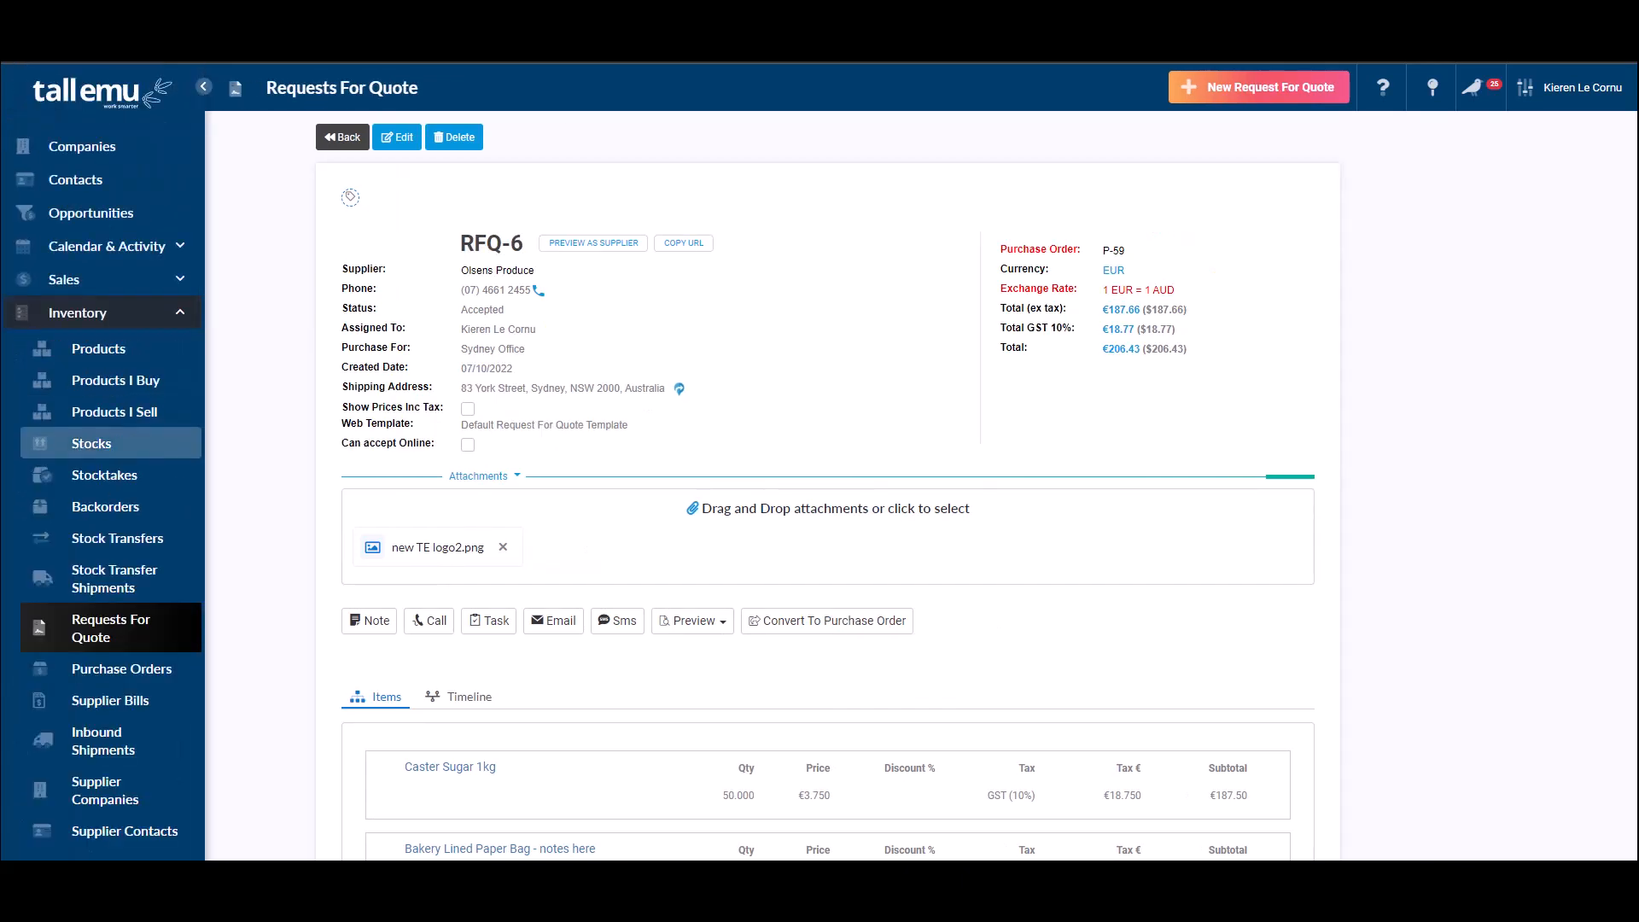
{"action": "left_click", "coordinate": [105, 506]}
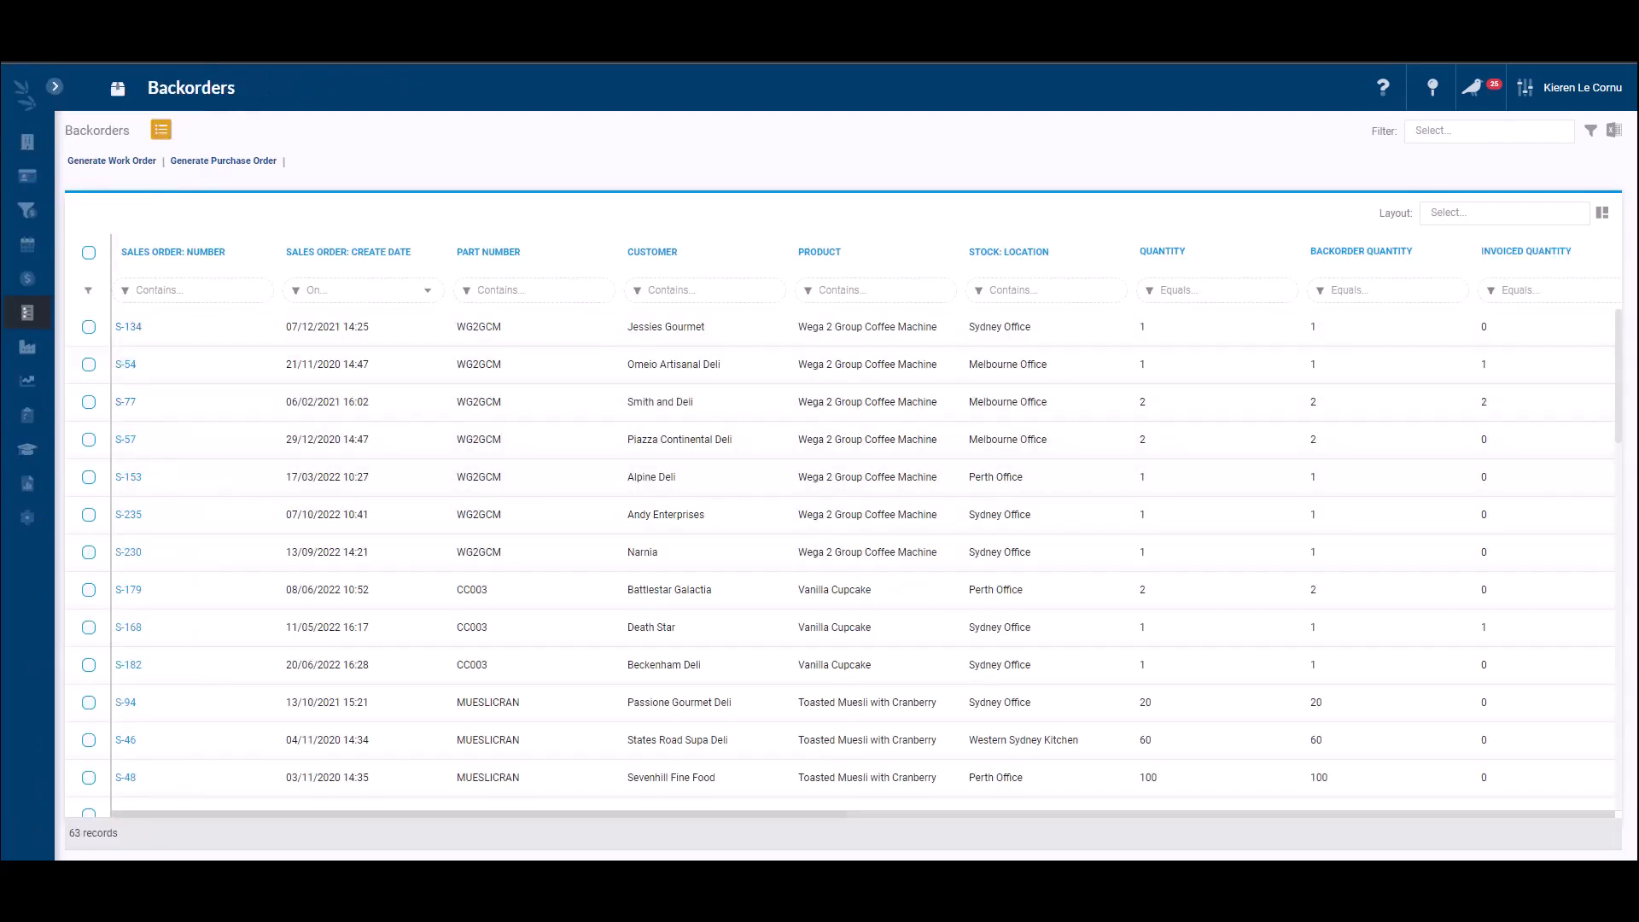
{"action": "left_click", "coordinate": [89, 327]}
{"action": "left_click", "coordinate": [88, 364]}
{"action": "left_click", "coordinate": [89, 402]}
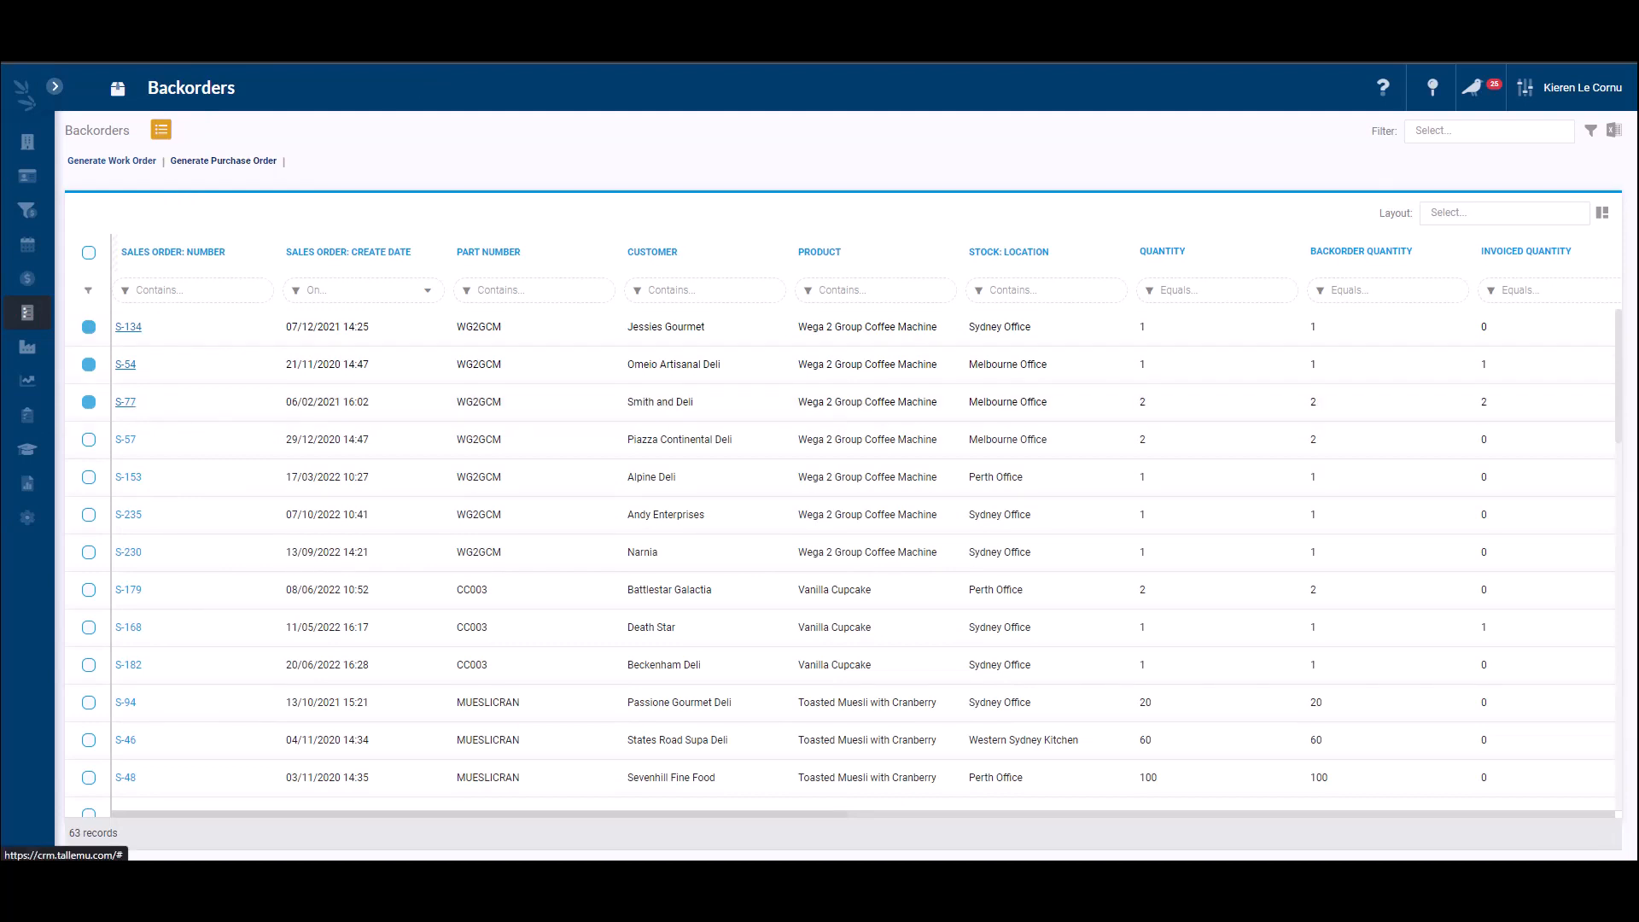
Open the newest Narnia sales order and examine its options for generating a purchase order.
{"action": "mouse_move", "coordinate": [34, 246]}
{"action": "left_click", "coordinate": [65, 280]}
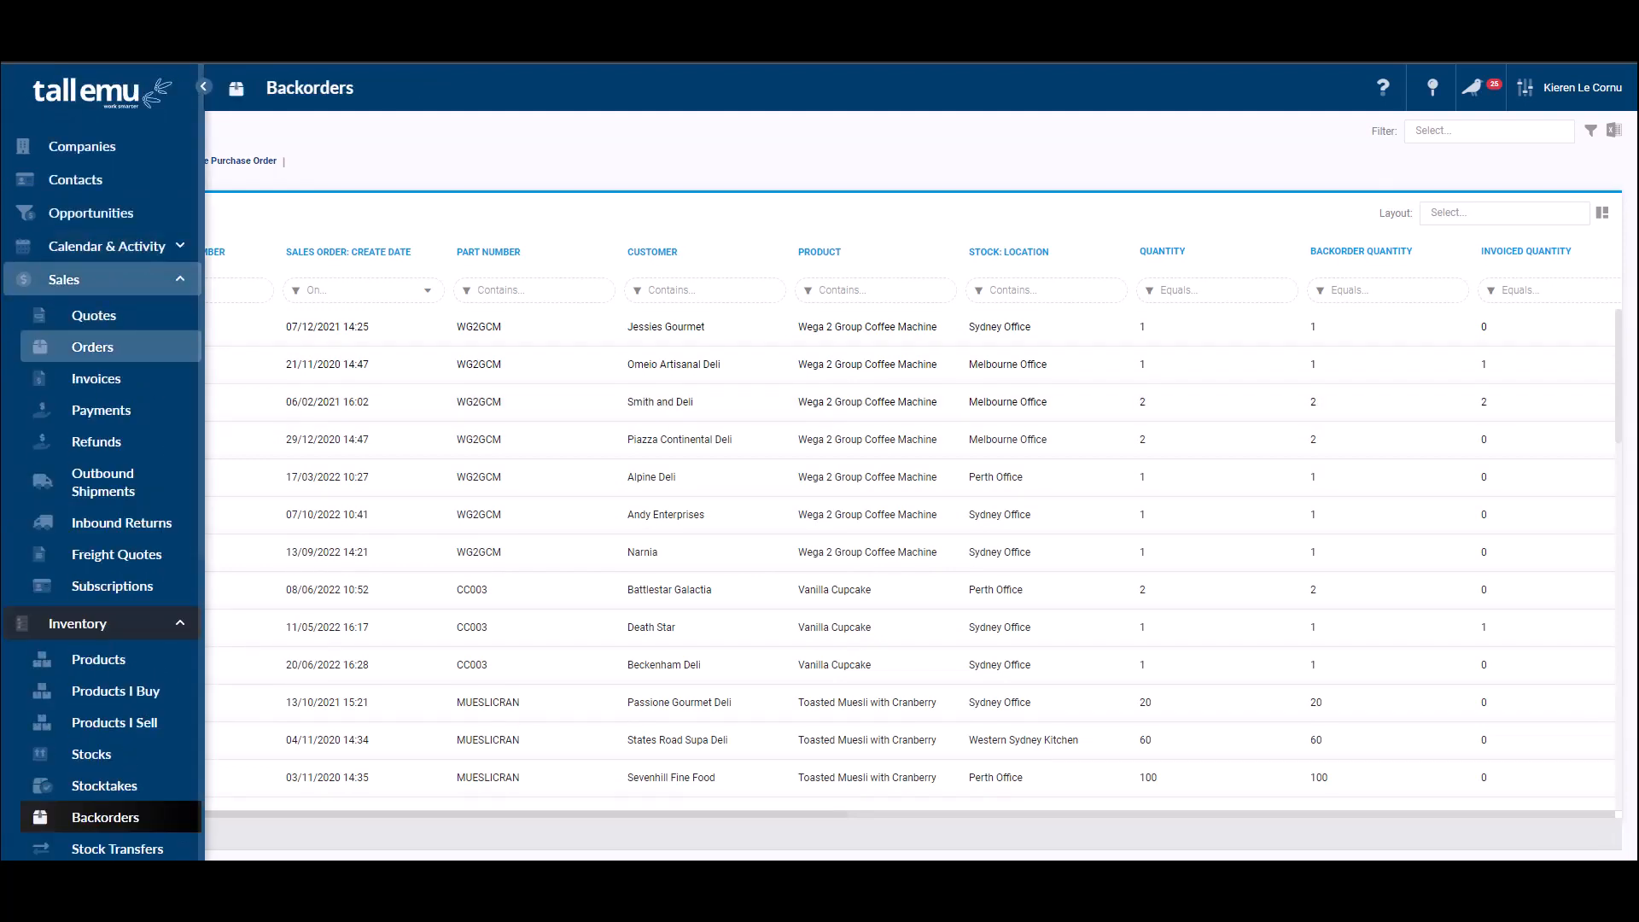
{"action": "left_click", "coordinate": [92, 347]}
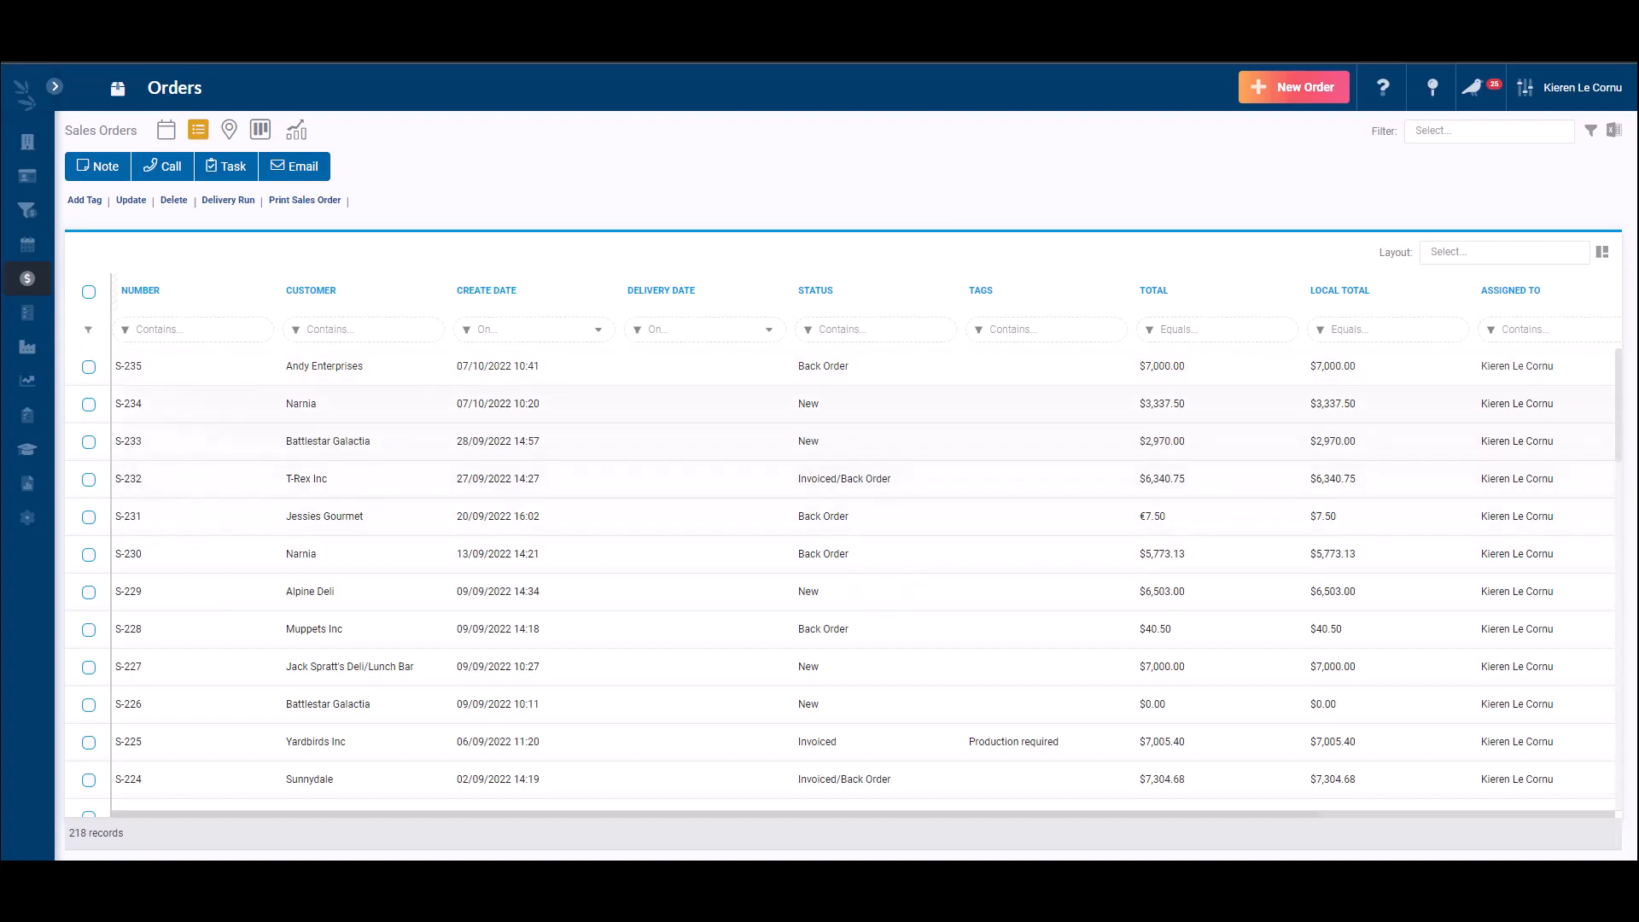
{"action": "double_click", "coordinate": [301, 404]}
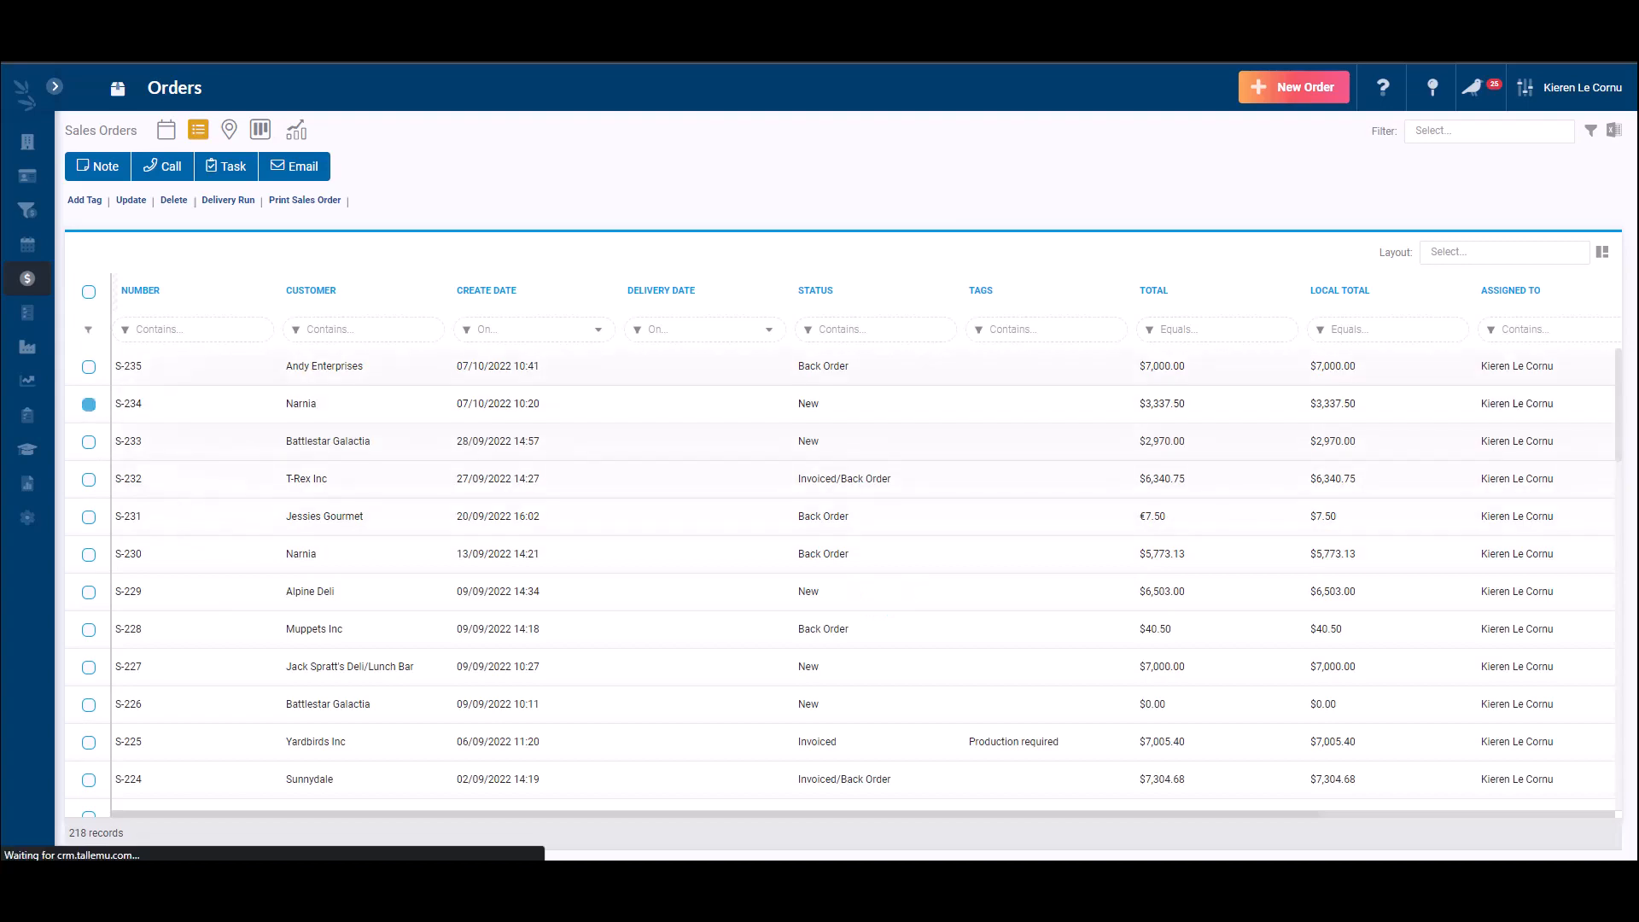
{"action": "scroll", "coordinate": [828, 478], "scroll_direction": "down", "scroll_amount": 4}
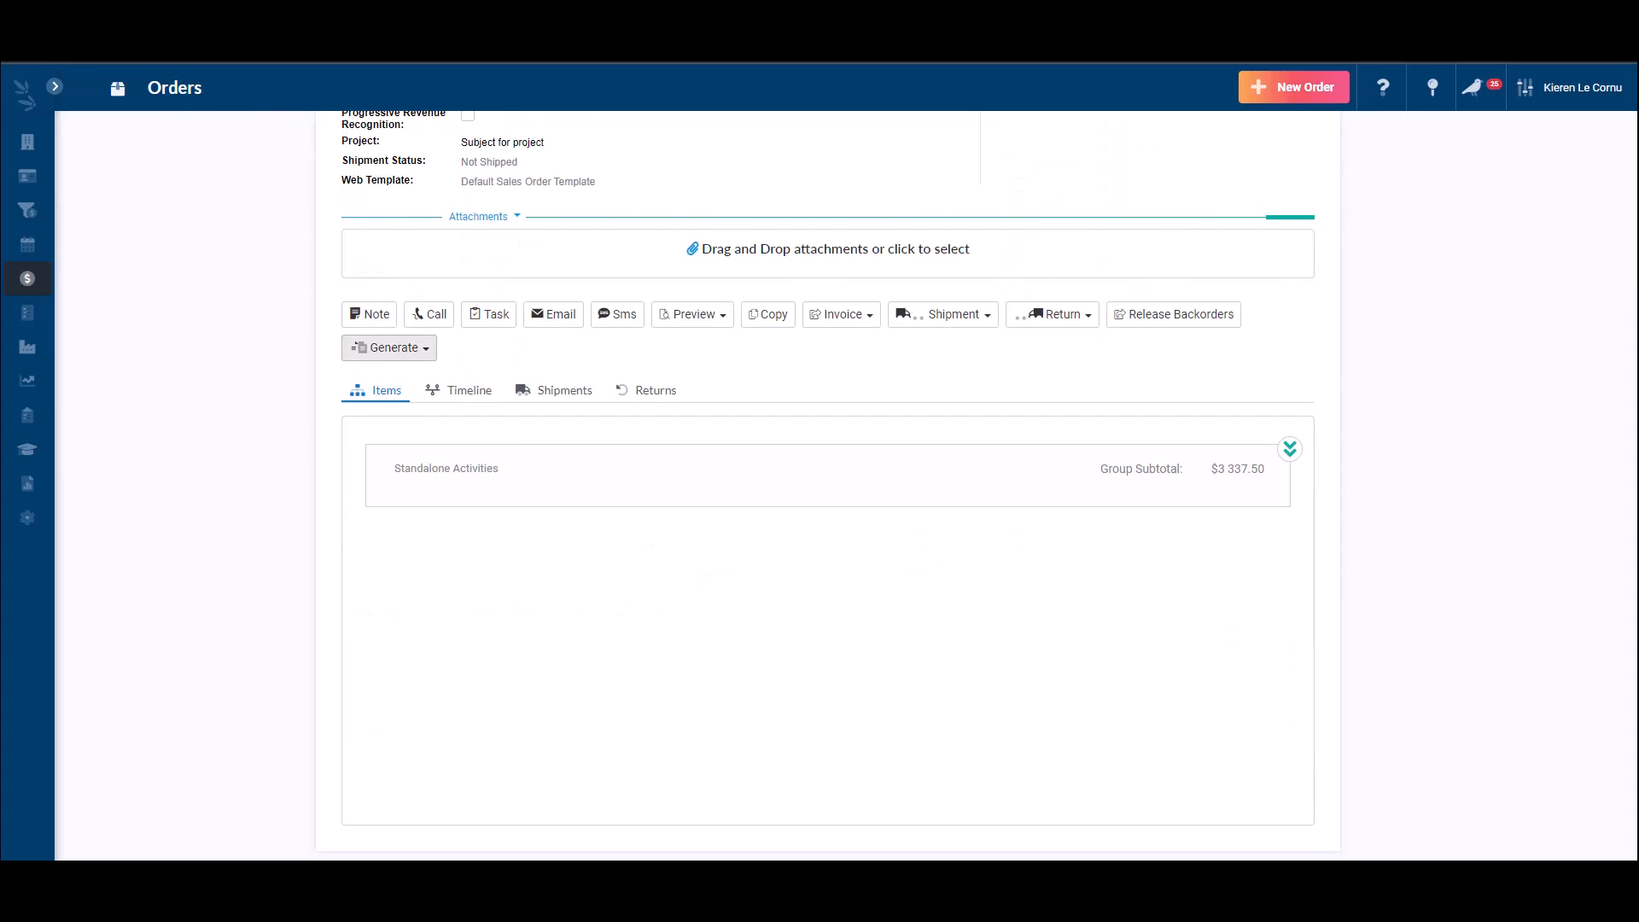
{"action": "left_click", "coordinate": [389, 349]}
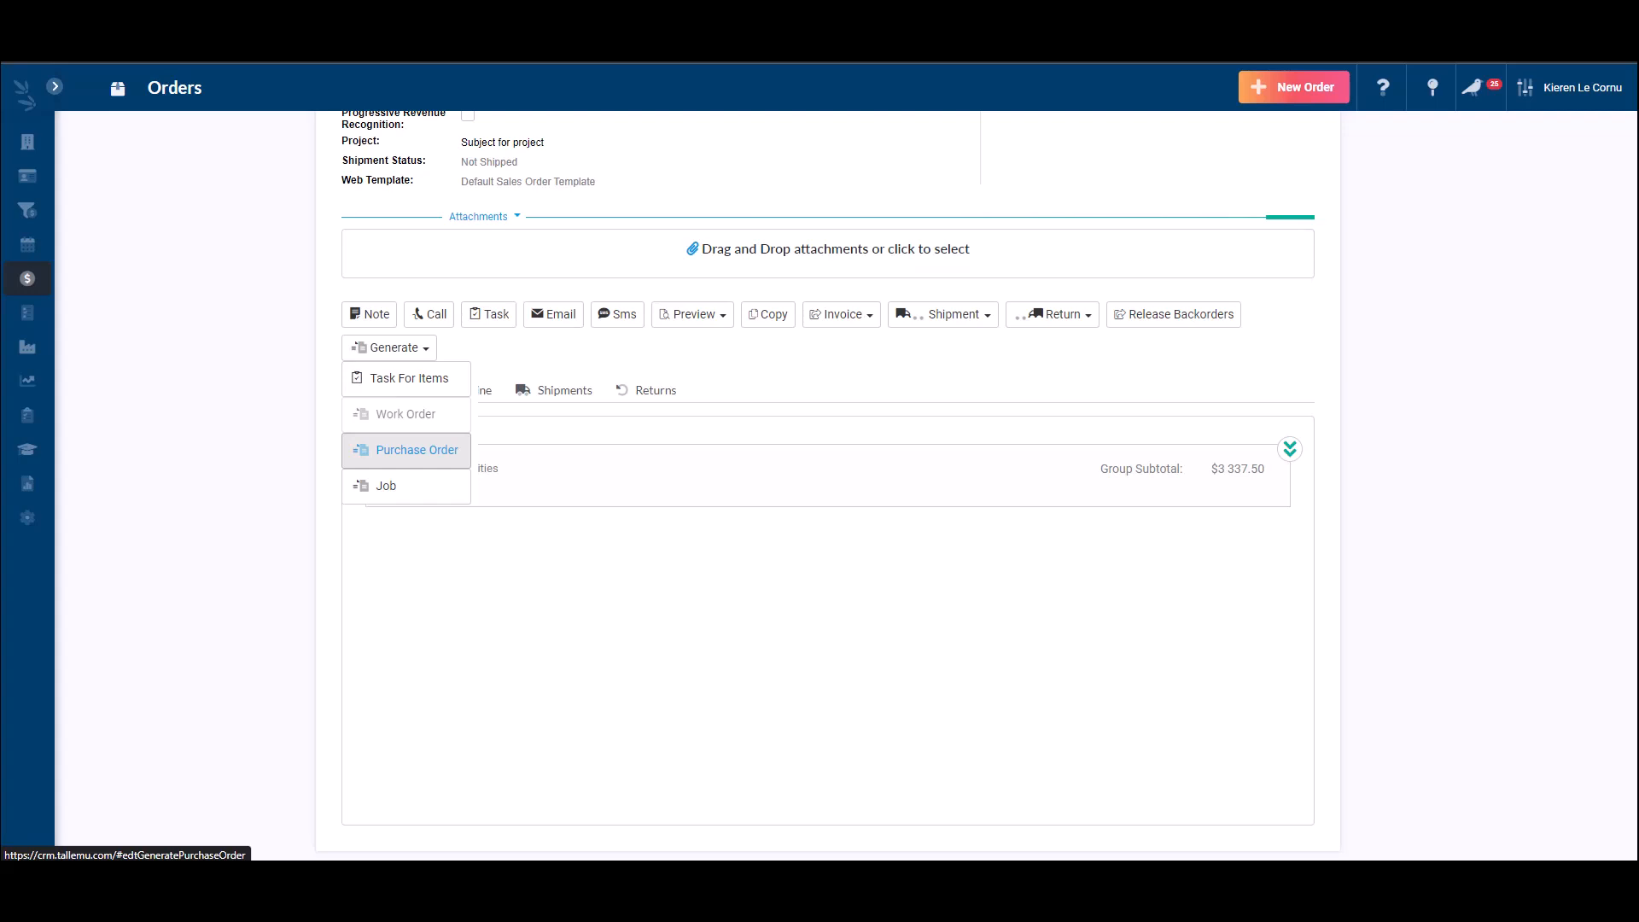
{"action": "left_click", "coordinate": [417, 450]}
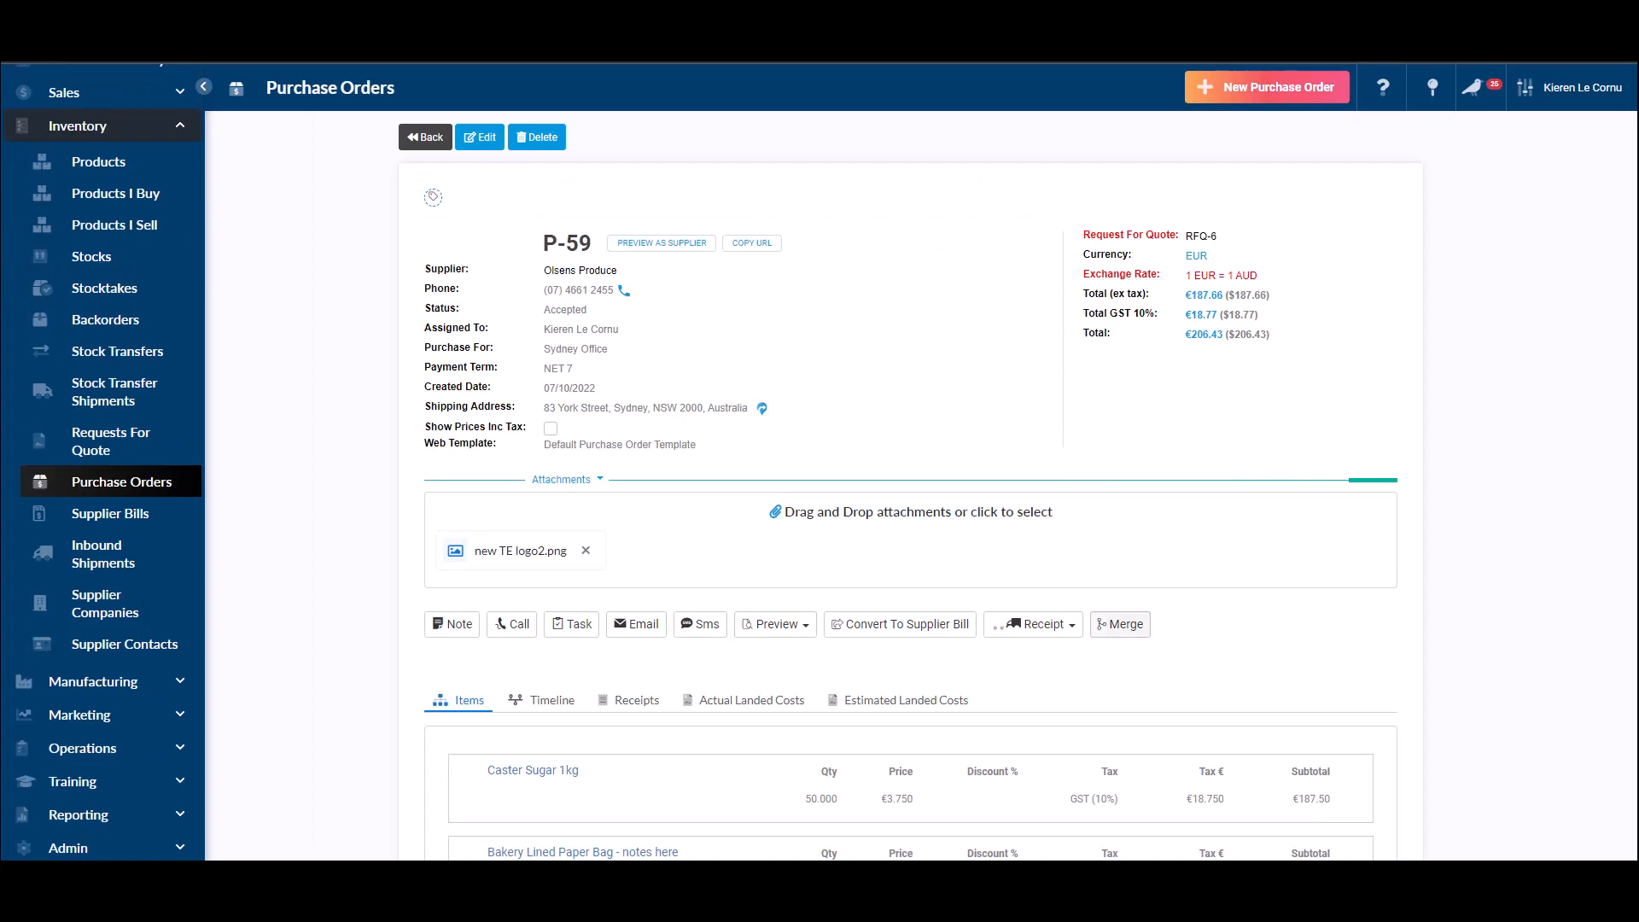
Open the newest Coffee Machine Technologies purchase order from the purchase orders list.
{"action": "left_click", "coordinate": [1120, 624]}
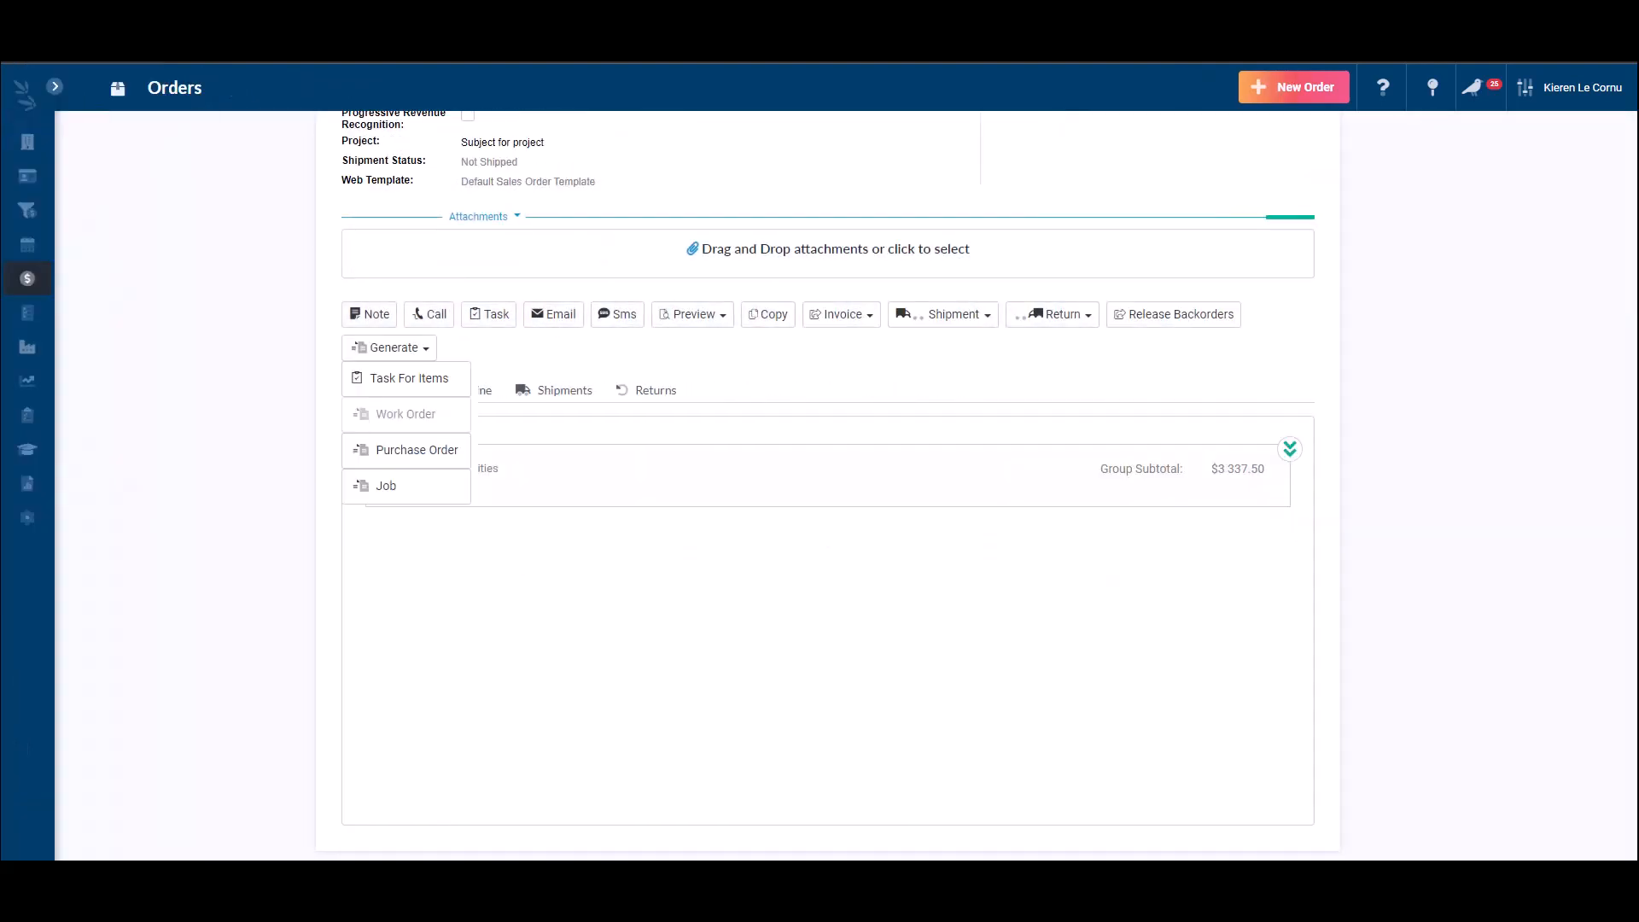
{"action": "mouse_move", "coordinate": [34, 529]}
{"action": "left_click", "coordinate": [88, 623]}
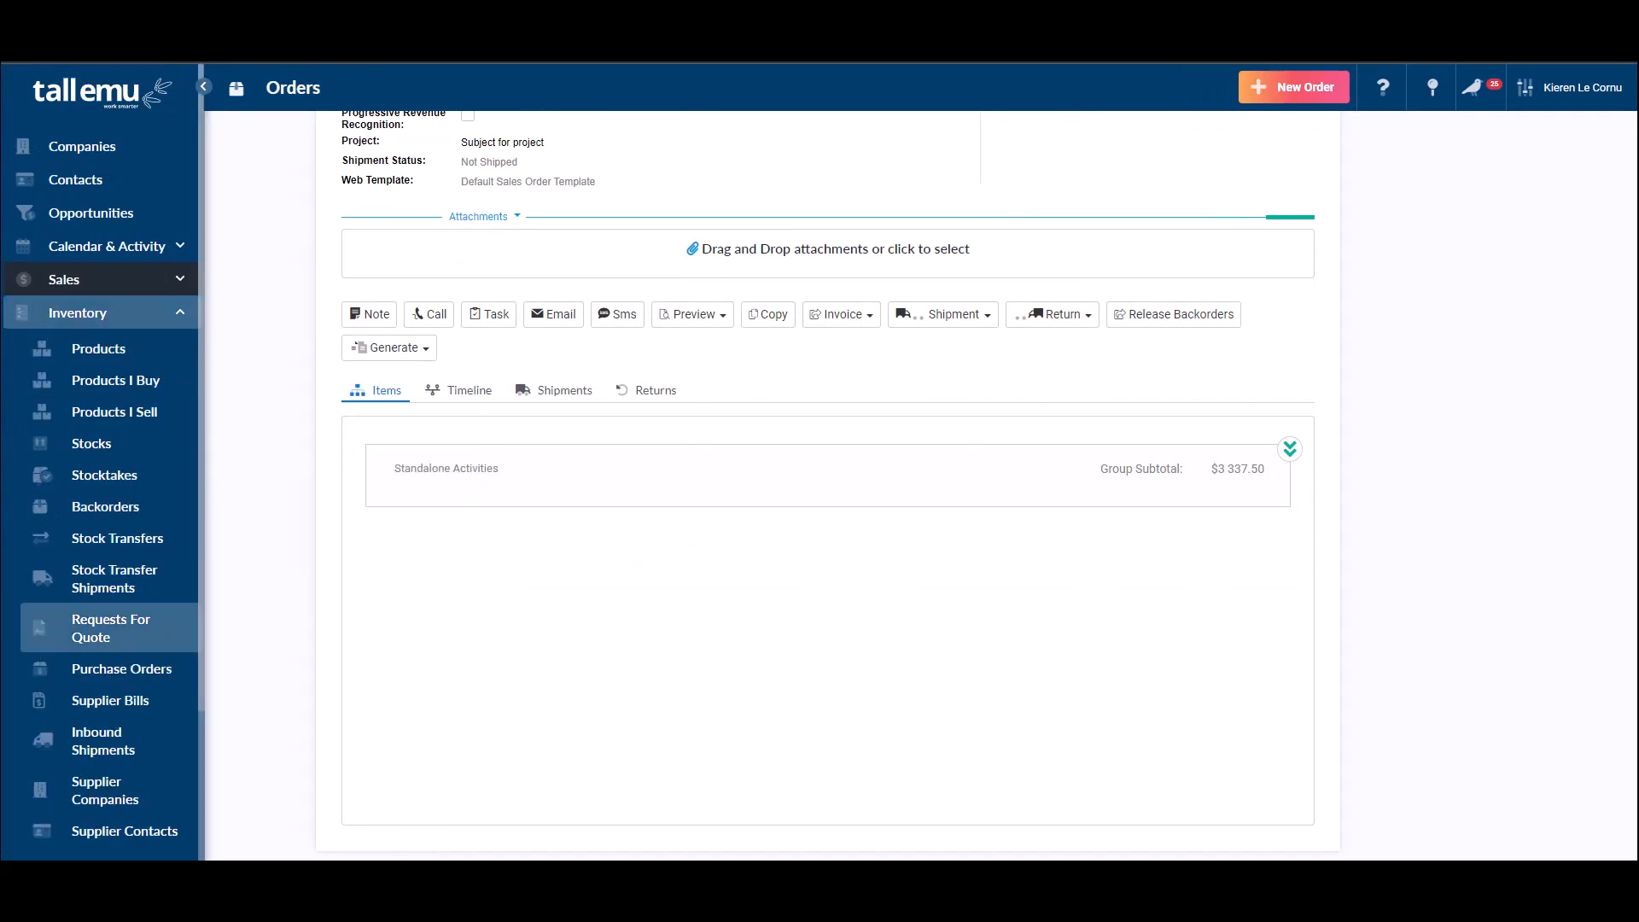
{"action": "left_click", "coordinate": [121, 668]}
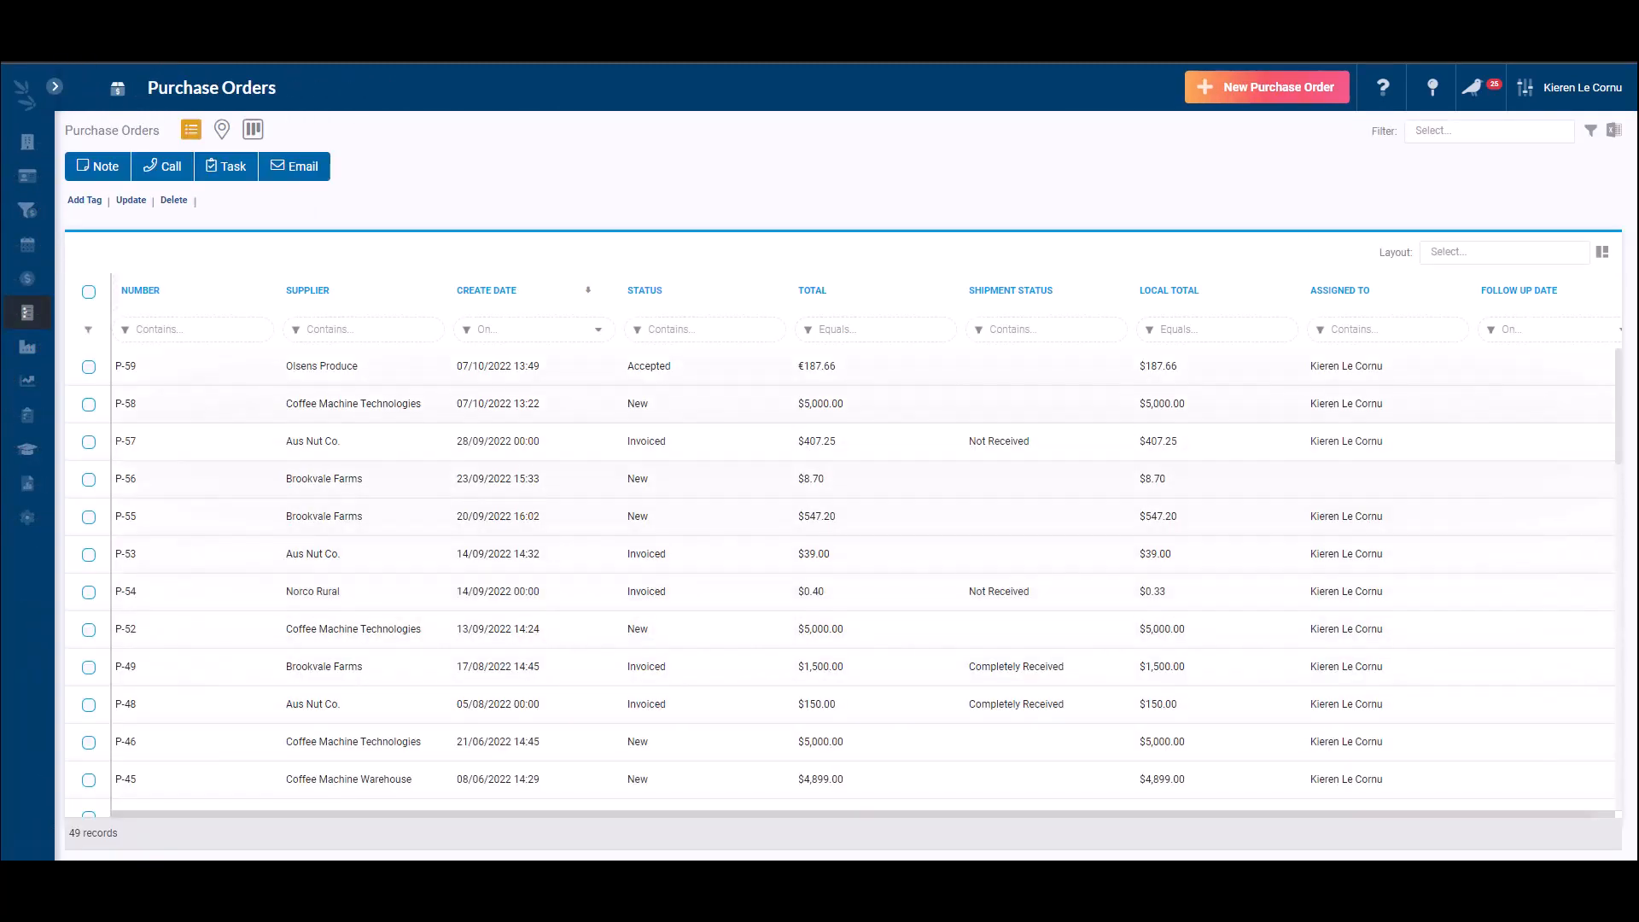
{"action": "left_click", "coordinate": [352, 404]}
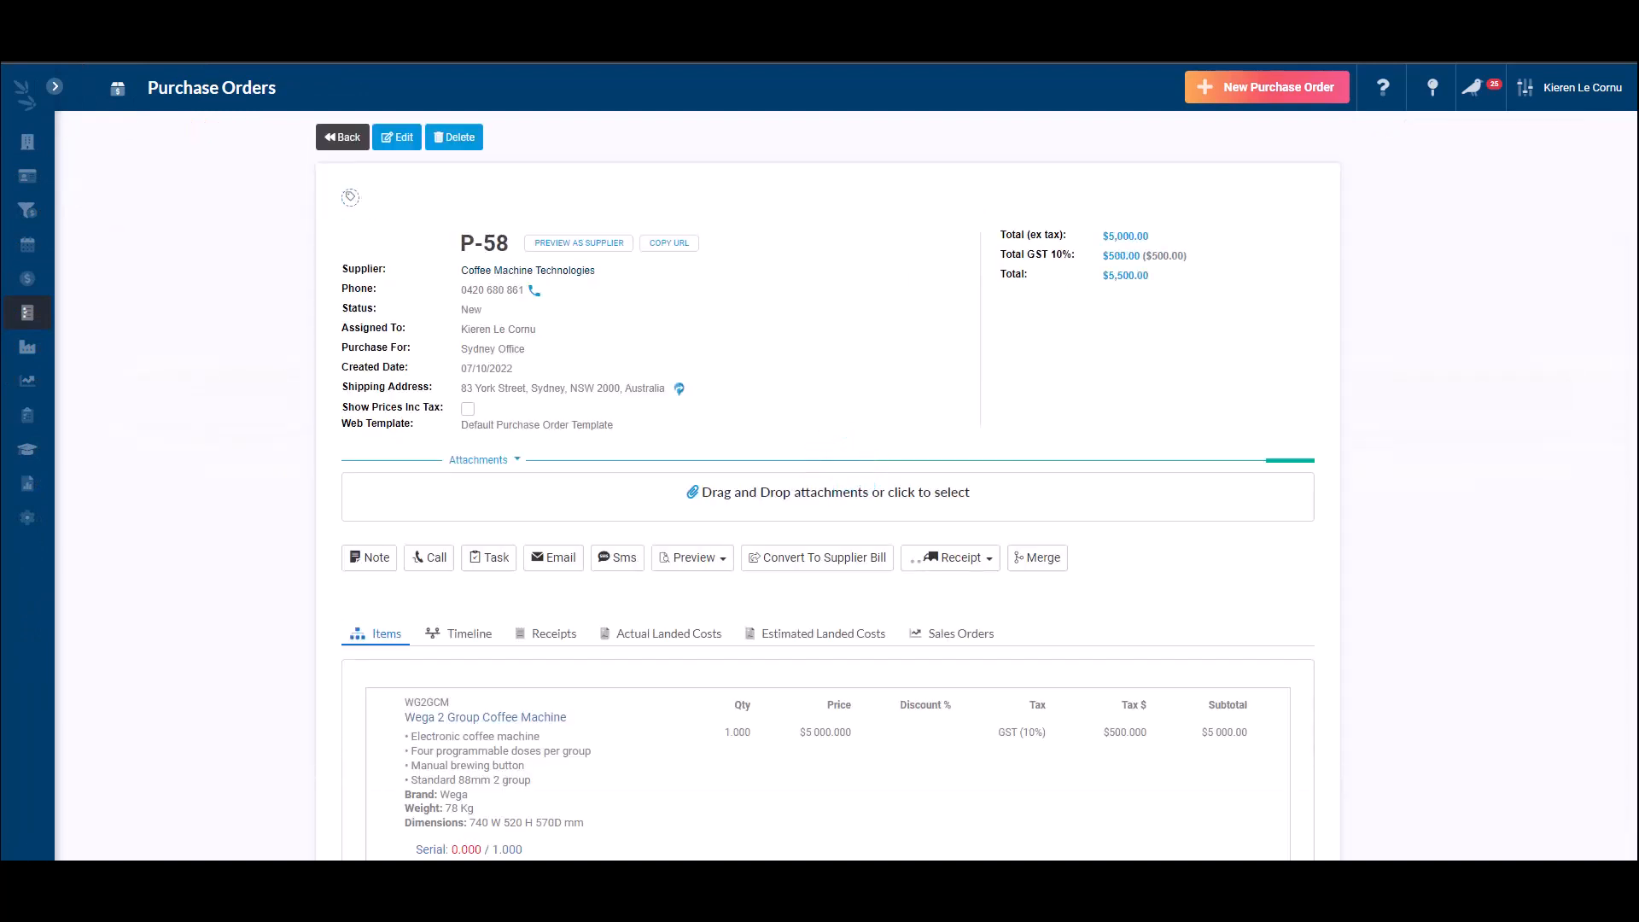
Merge the first four available Coffee Machine Technologies purchase orders into the open order.
{"action": "left_click", "coordinate": [1037, 557]}
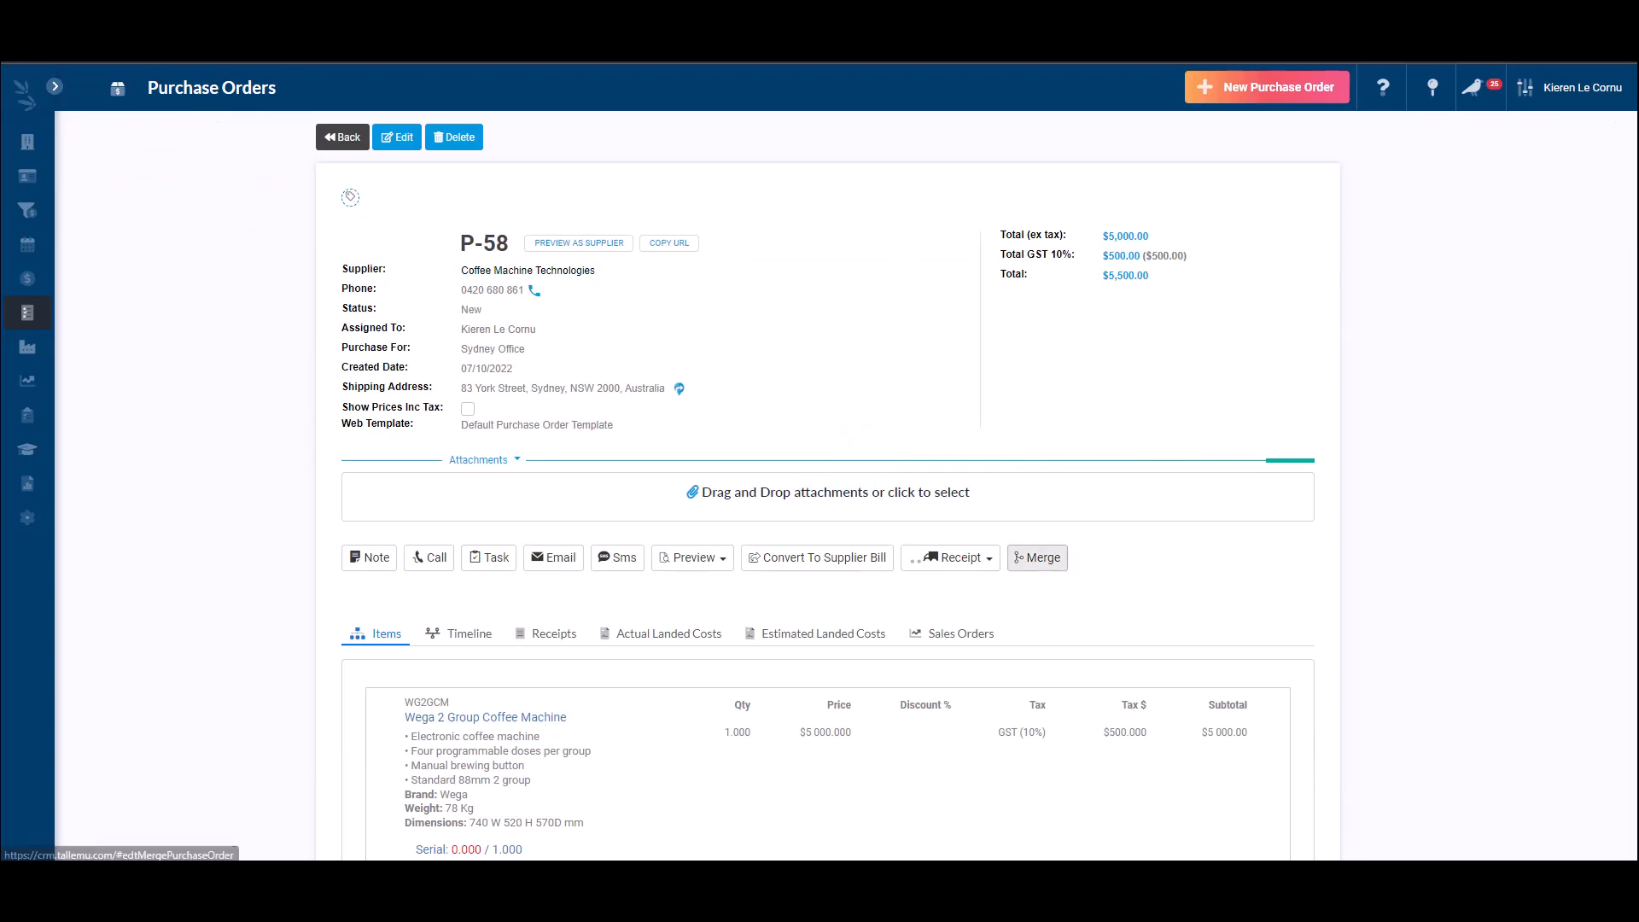
{"action": "left_click", "coordinate": [1013, 544]}
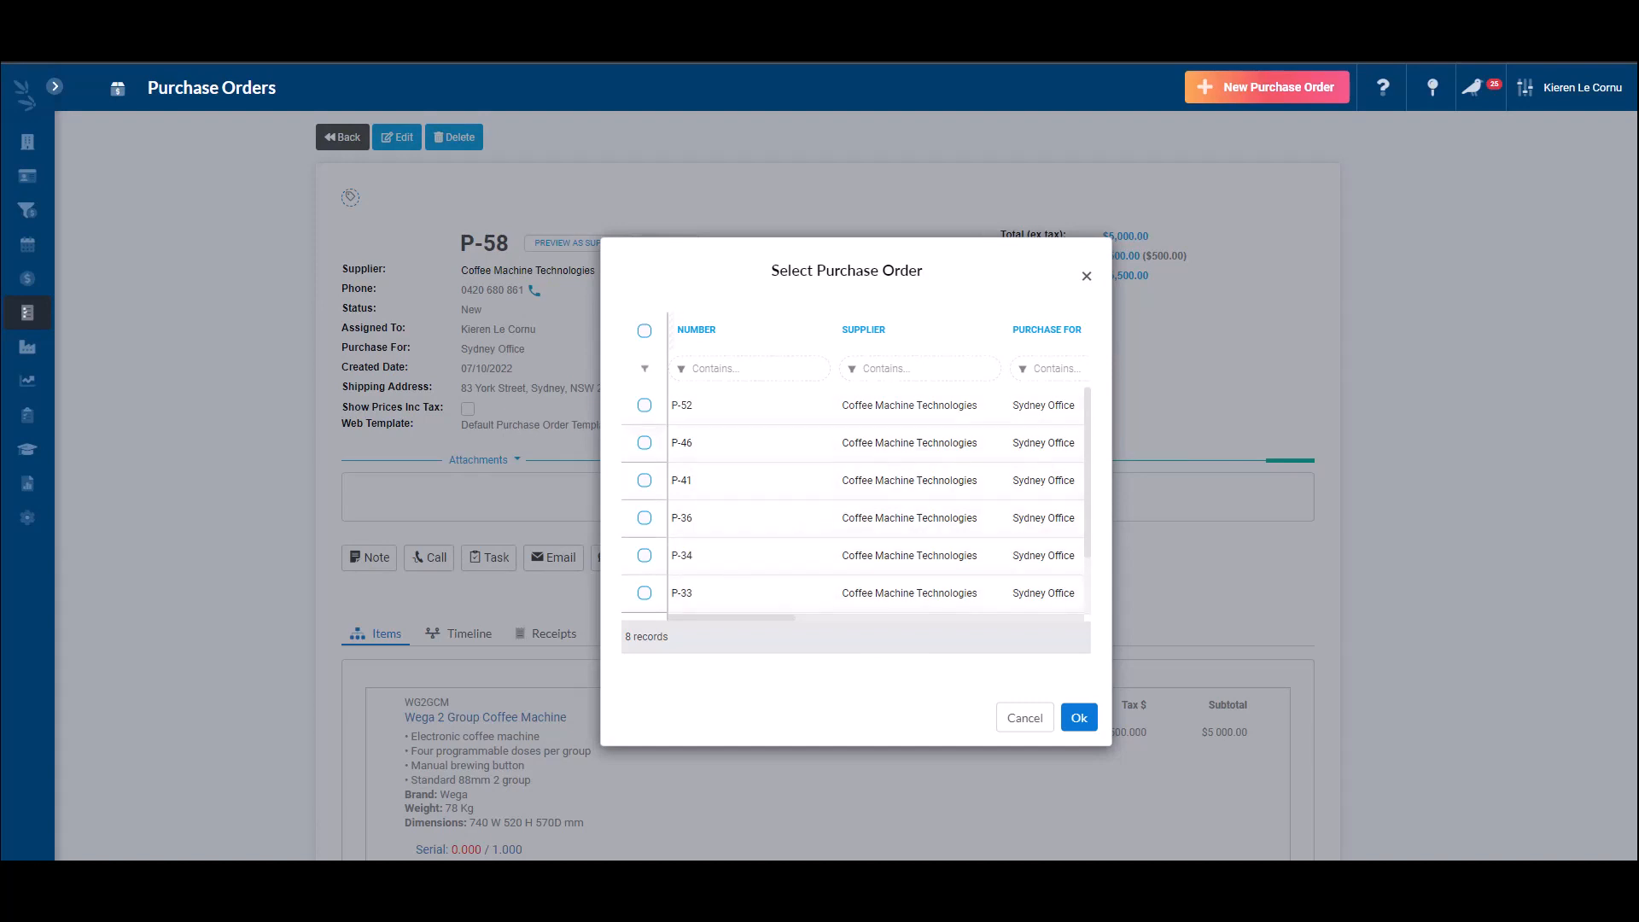
{"action": "left_click", "coordinate": [645, 406]}
{"action": "left_click", "coordinate": [645, 443]}
{"action": "left_click", "coordinate": [644, 480]}
{"action": "left_click", "coordinate": [645, 518]}
{"action": "left_click", "coordinate": [1079, 718]}
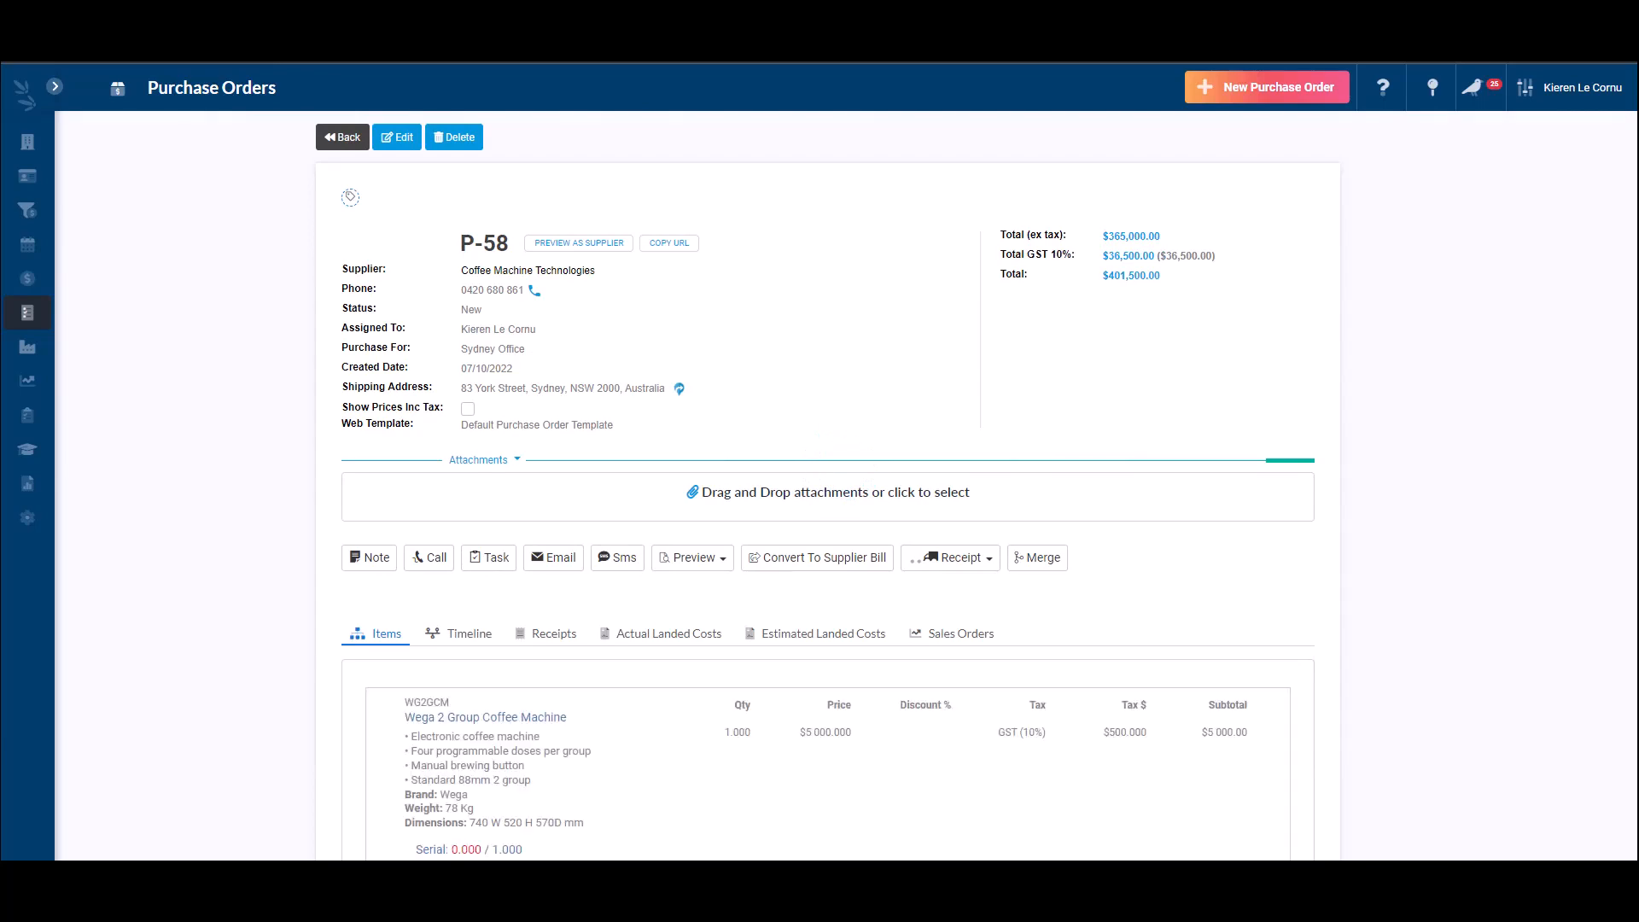
Look over the merged purchase order's item lines and show its linked sales orders.
{"action": "scroll", "coordinate": [819, 512], "scroll_direction": "down", "scroll_amount": 13}
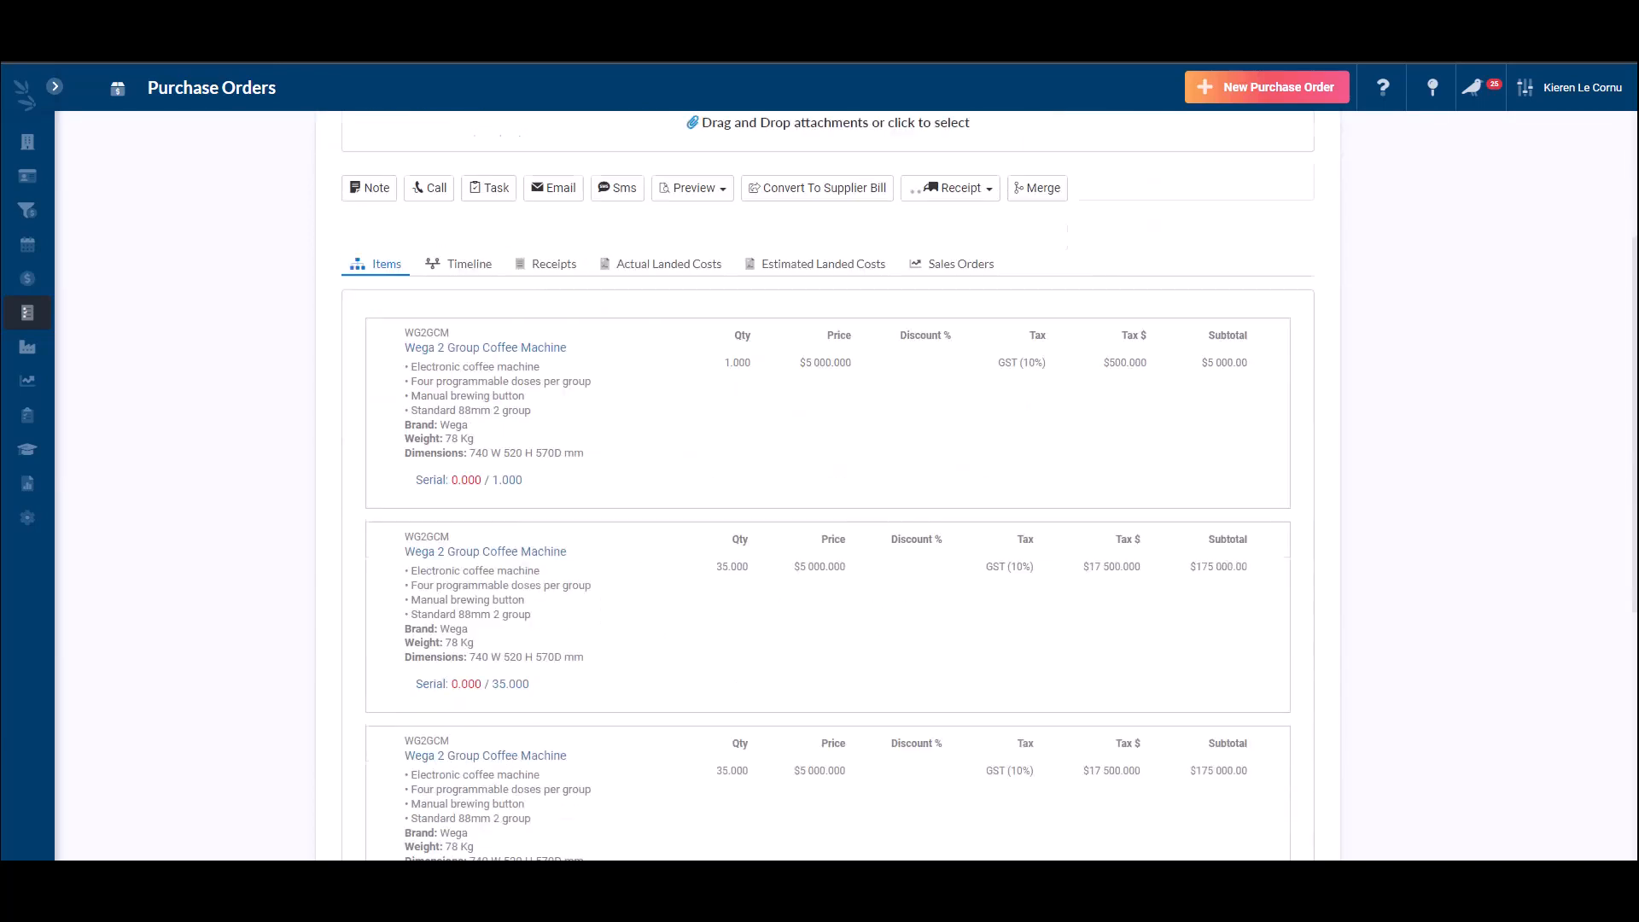
{"action": "scroll", "coordinate": [820, 512], "scroll_direction": "up", "scroll_amount": 10}
{"action": "scroll", "coordinate": [819, 512], "scroll_direction": "up", "scroll_amount": 3}
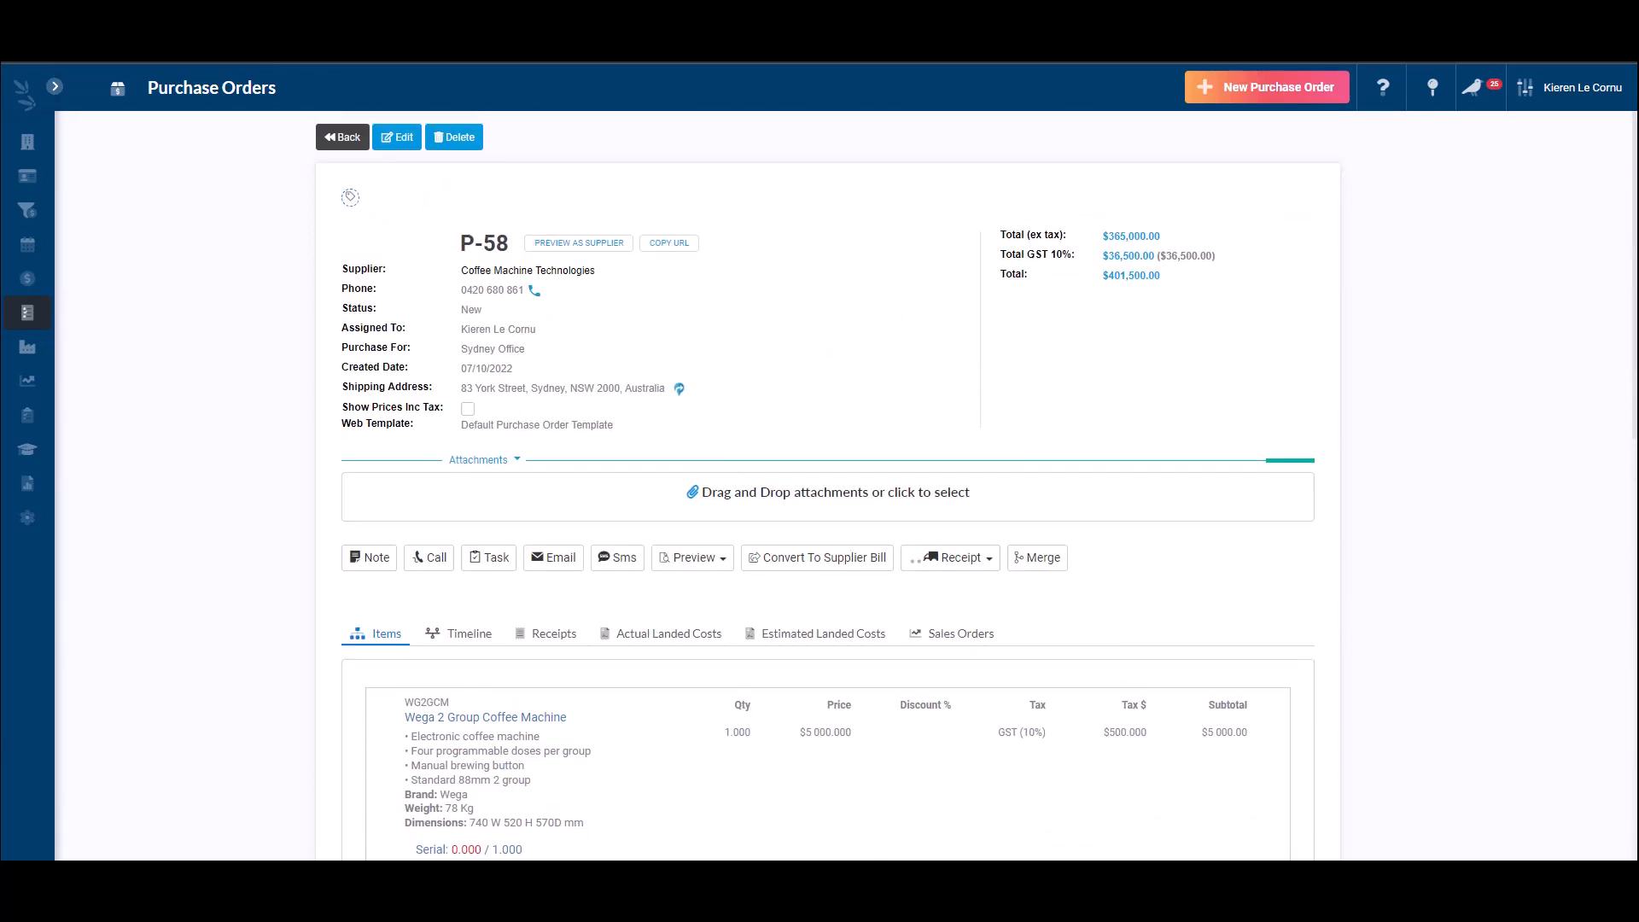
{"action": "left_click", "coordinate": [960, 633]}
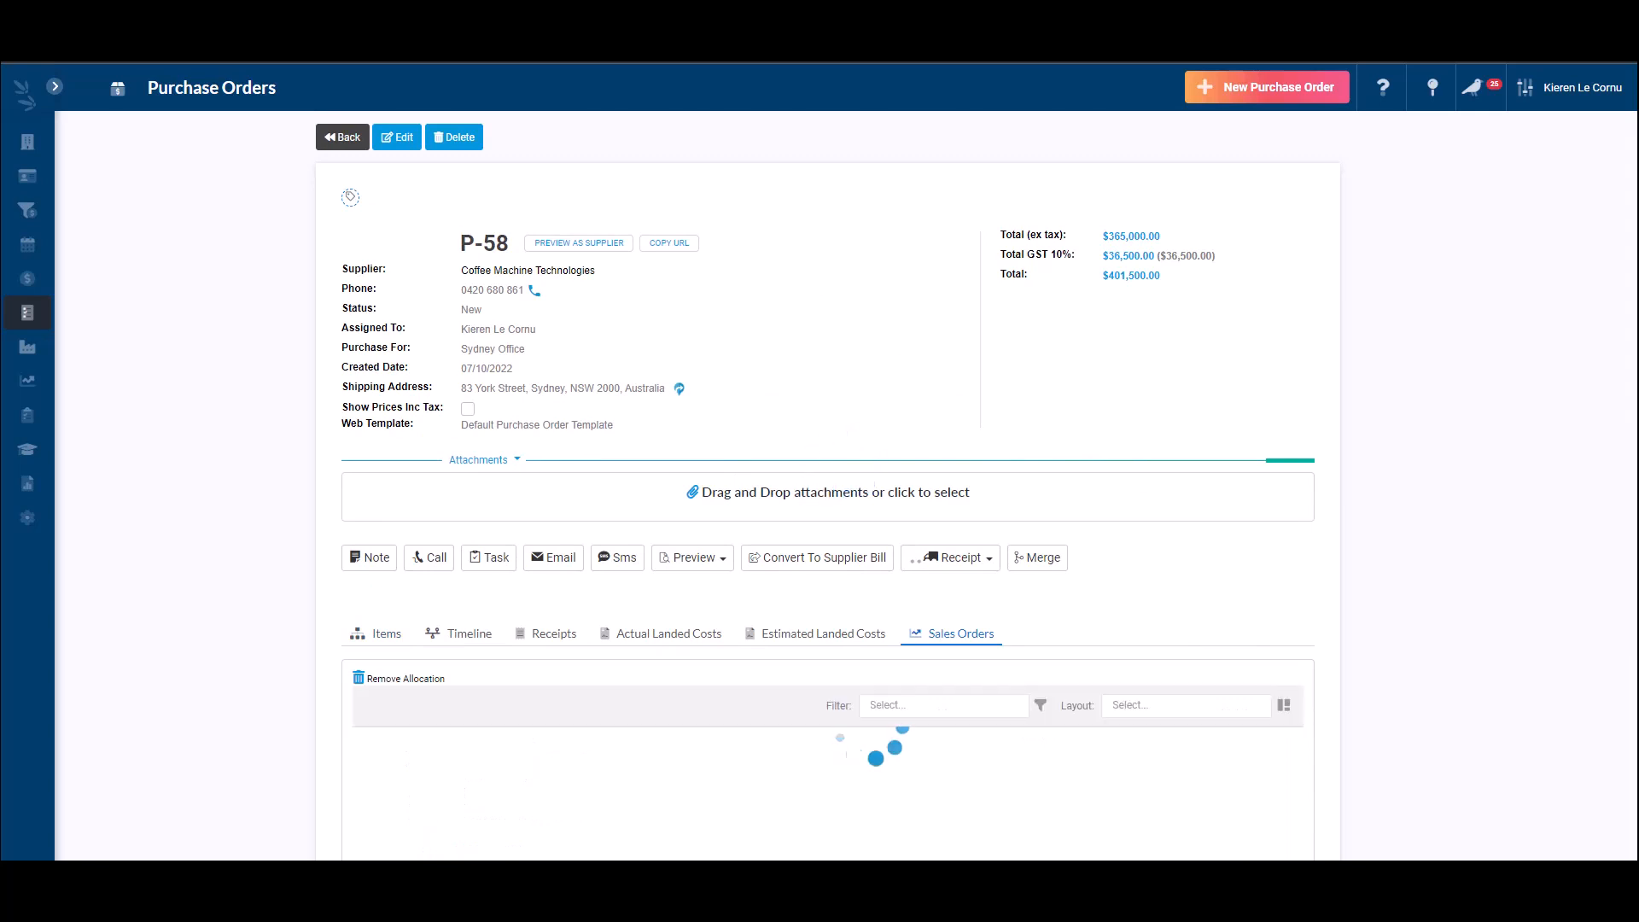
Examine the Olsens Produce purchase order's receipt options, item lines and existing receipts.
{"action": "scroll", "coordinate": [820, 512], "scroll_direction": "down", "scroll_amount": 3}
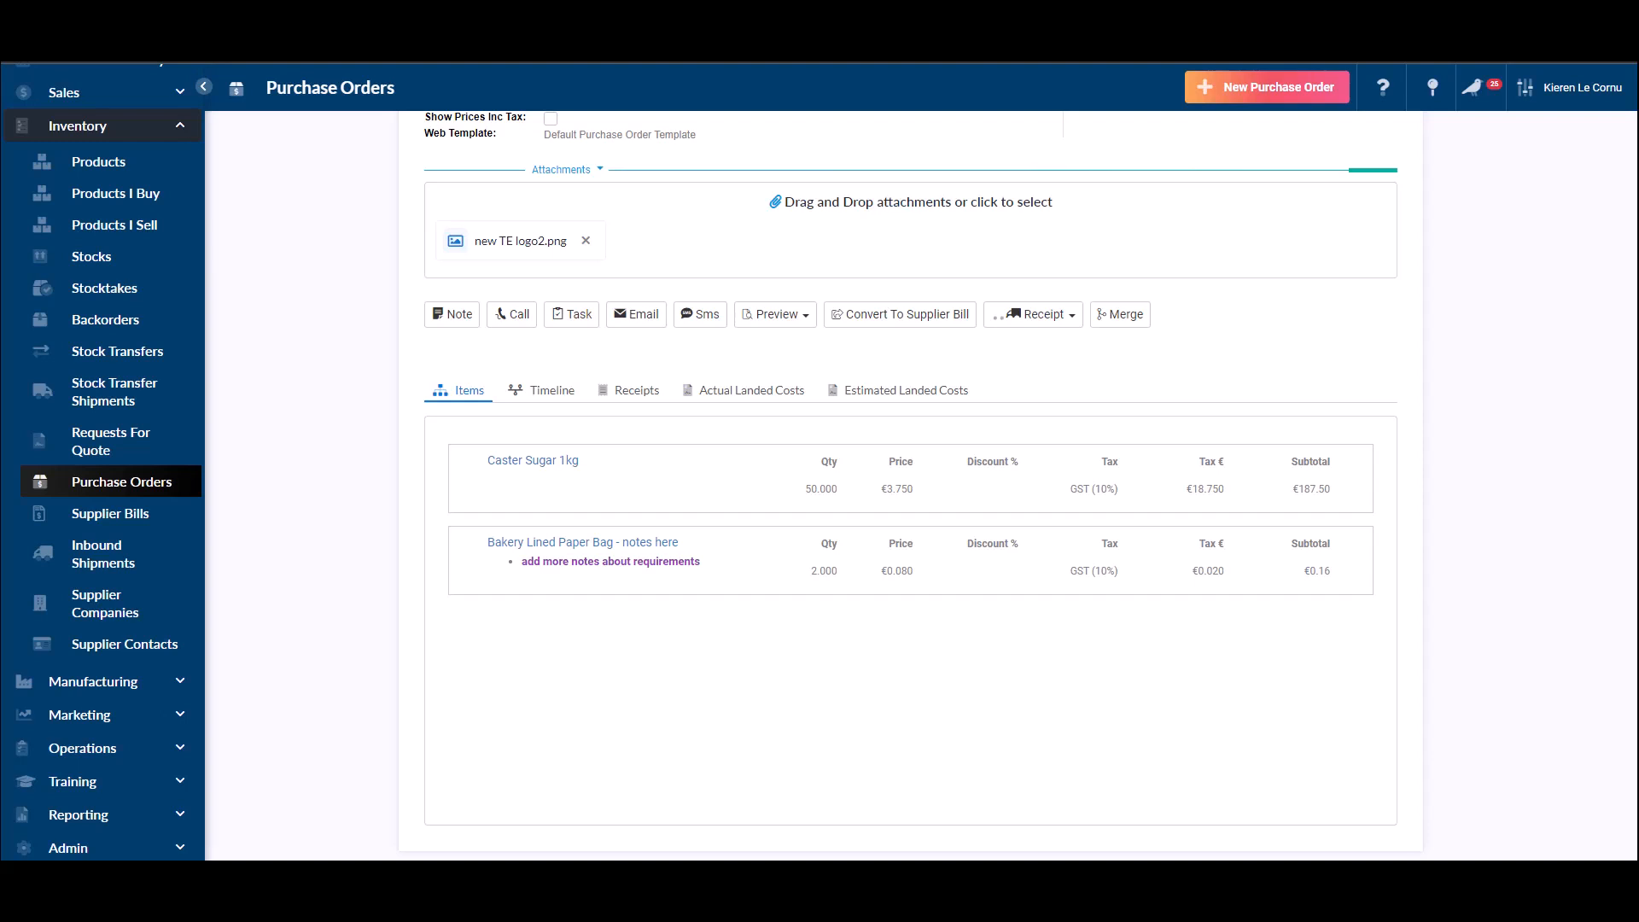
{"action": "left_click", "coordinate": [1033, 315]}
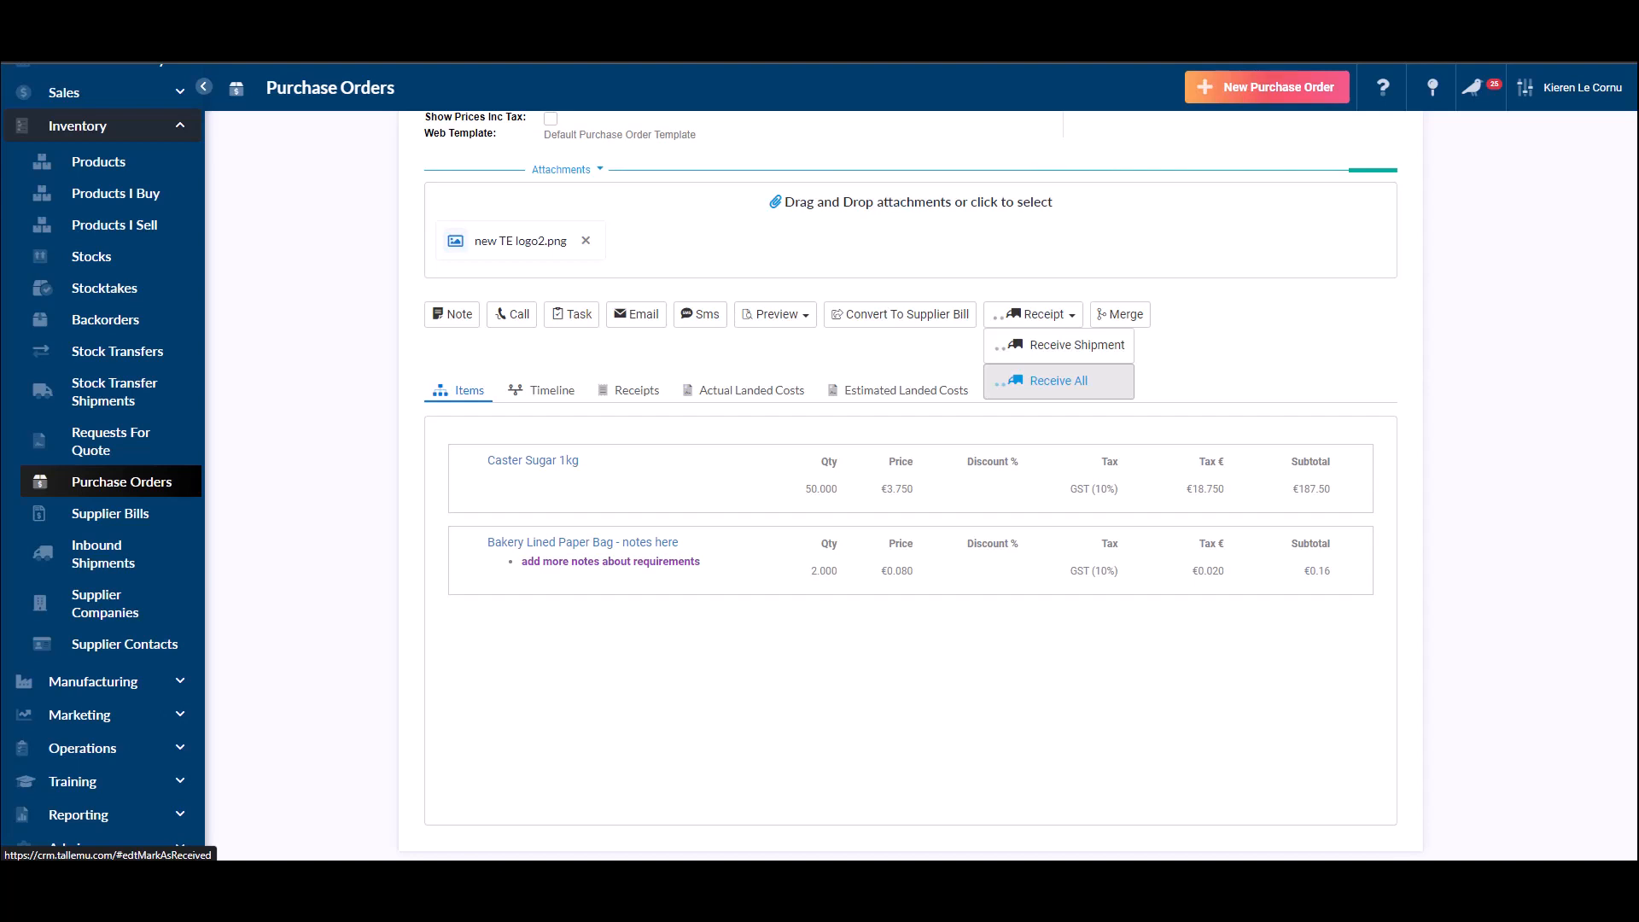
{"action": "left_click", "coordinate": [1059, 381]}
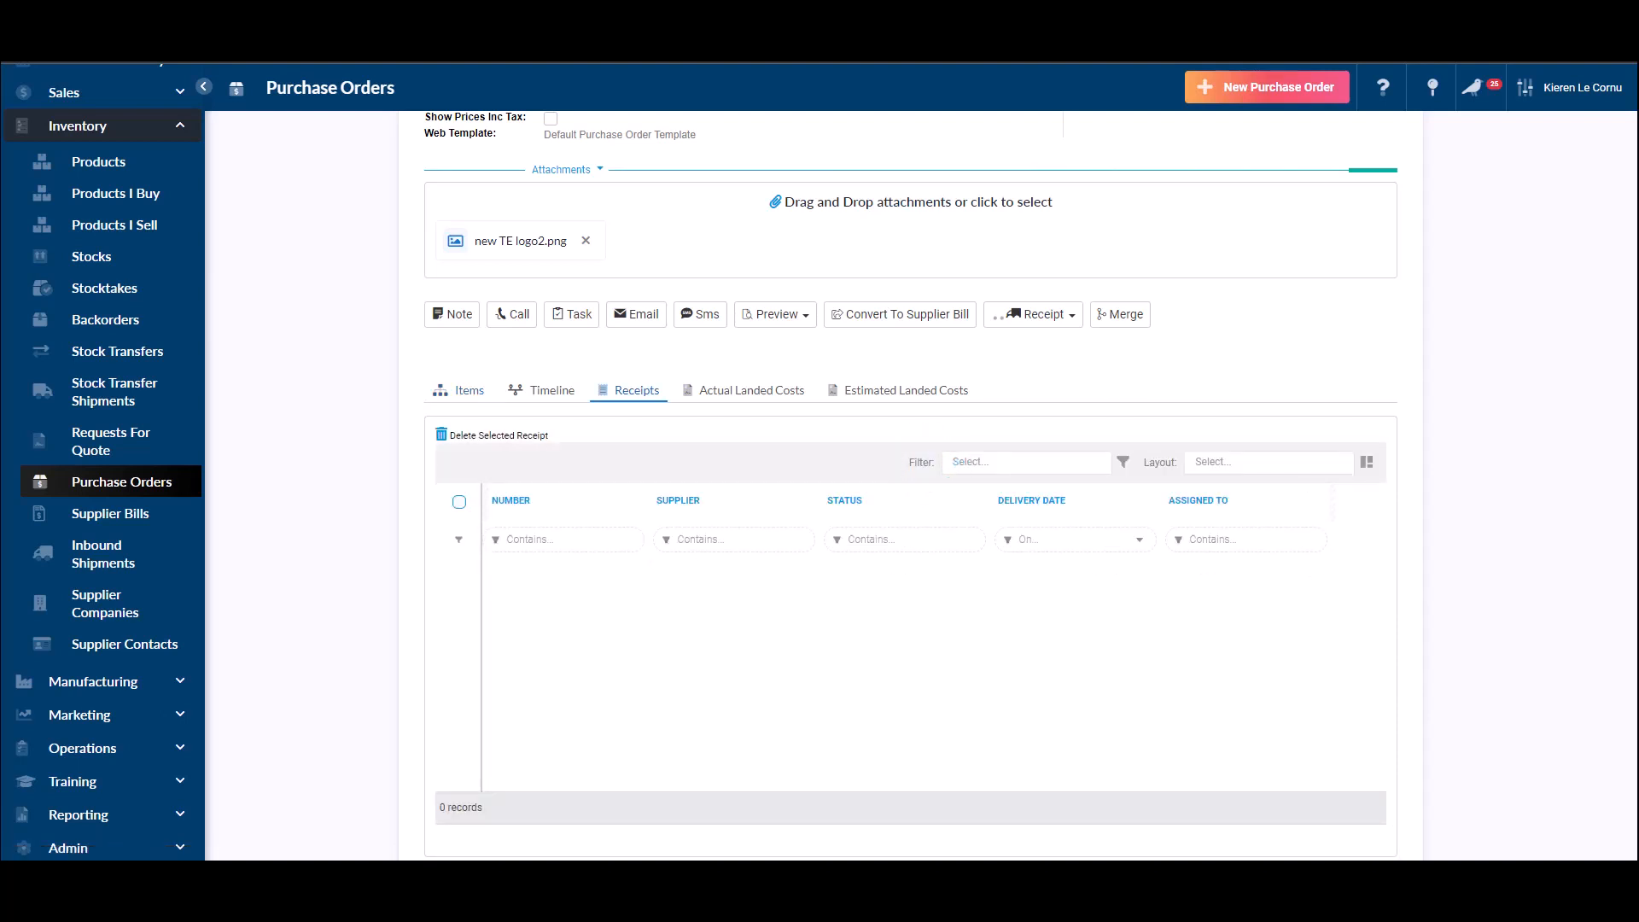
{"action": "left_click", "coordinate": [468, 391]}
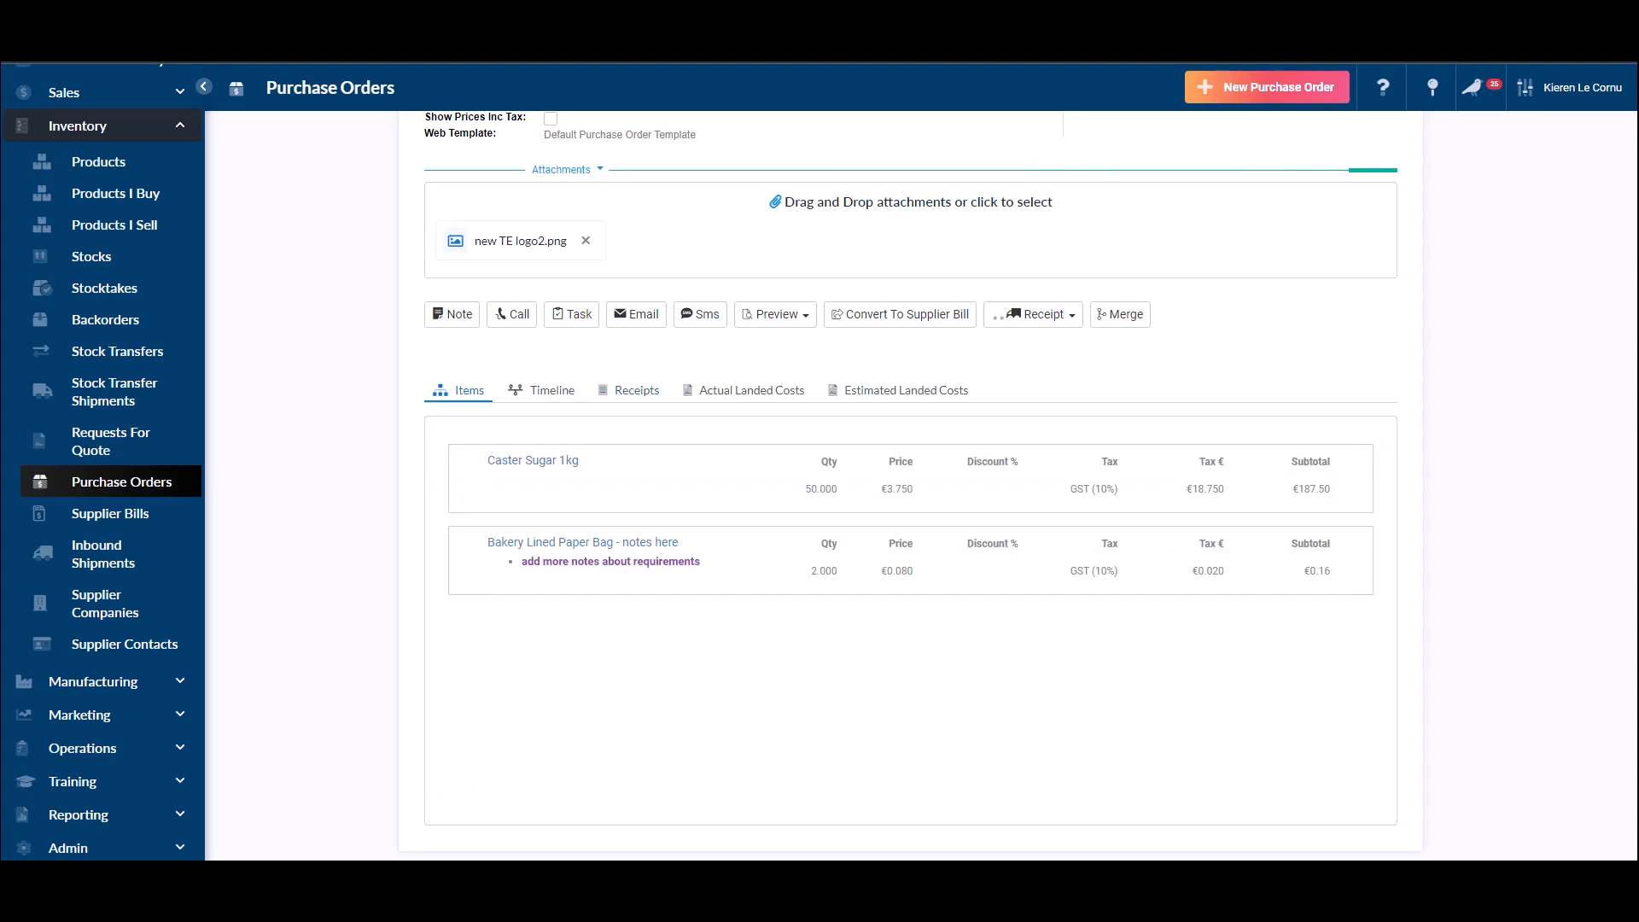
{"action": "left_click", "coordinate": [636, 391]}
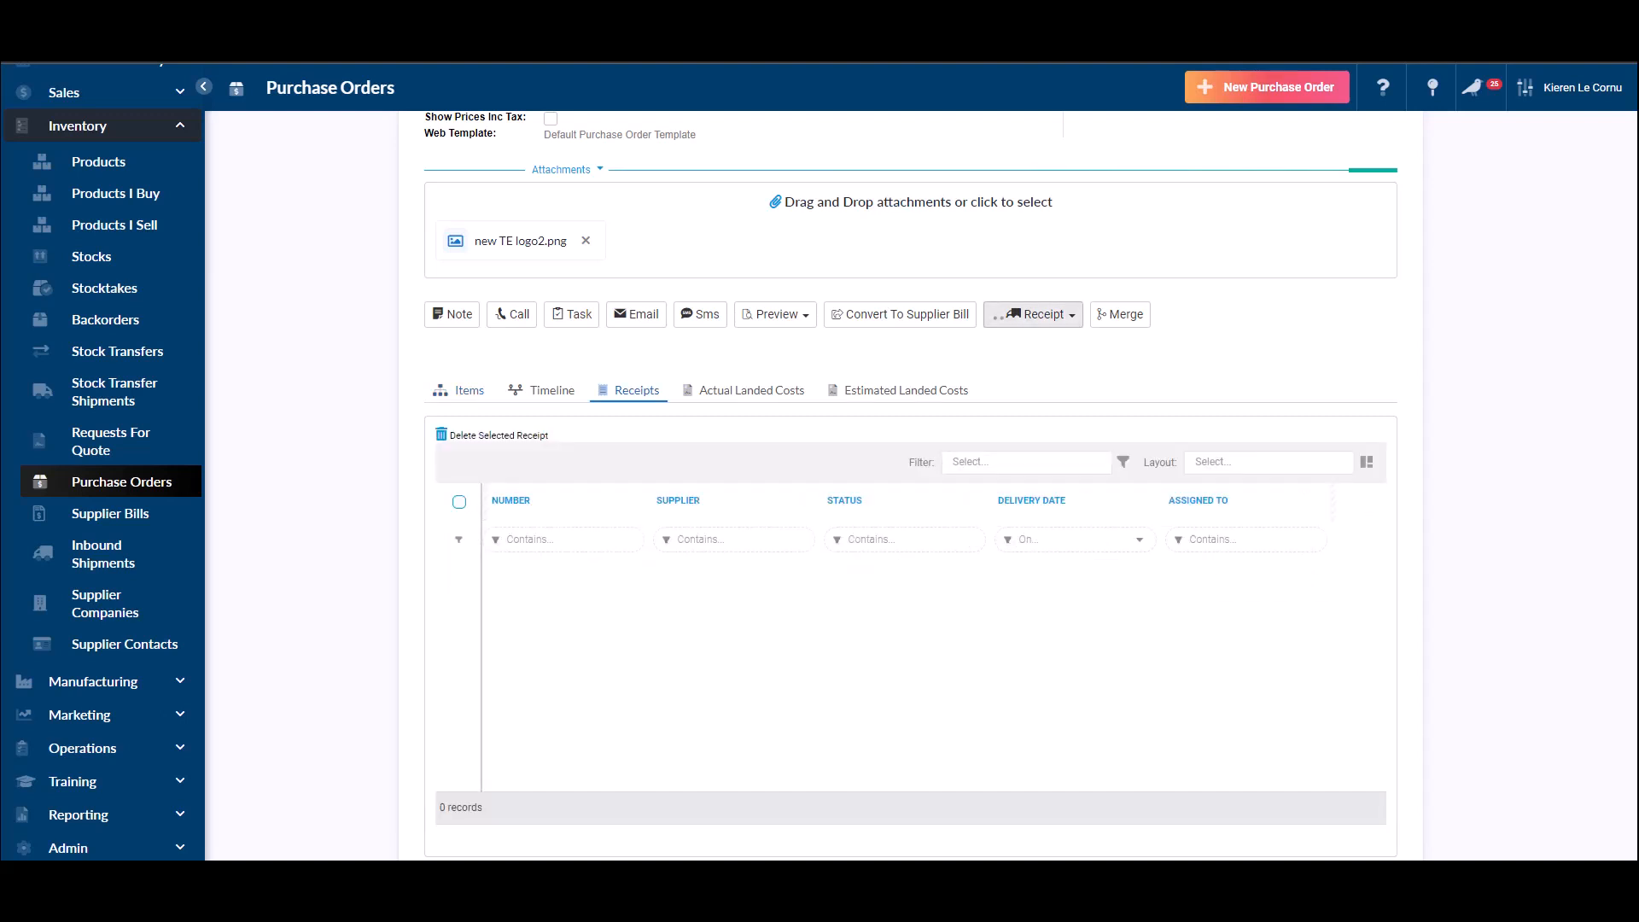
Generate an inbound shipment from the Olsens Produce purchase order using Receive Shipment.
{"action": "left_click", "coordinate": [1032, 314]}
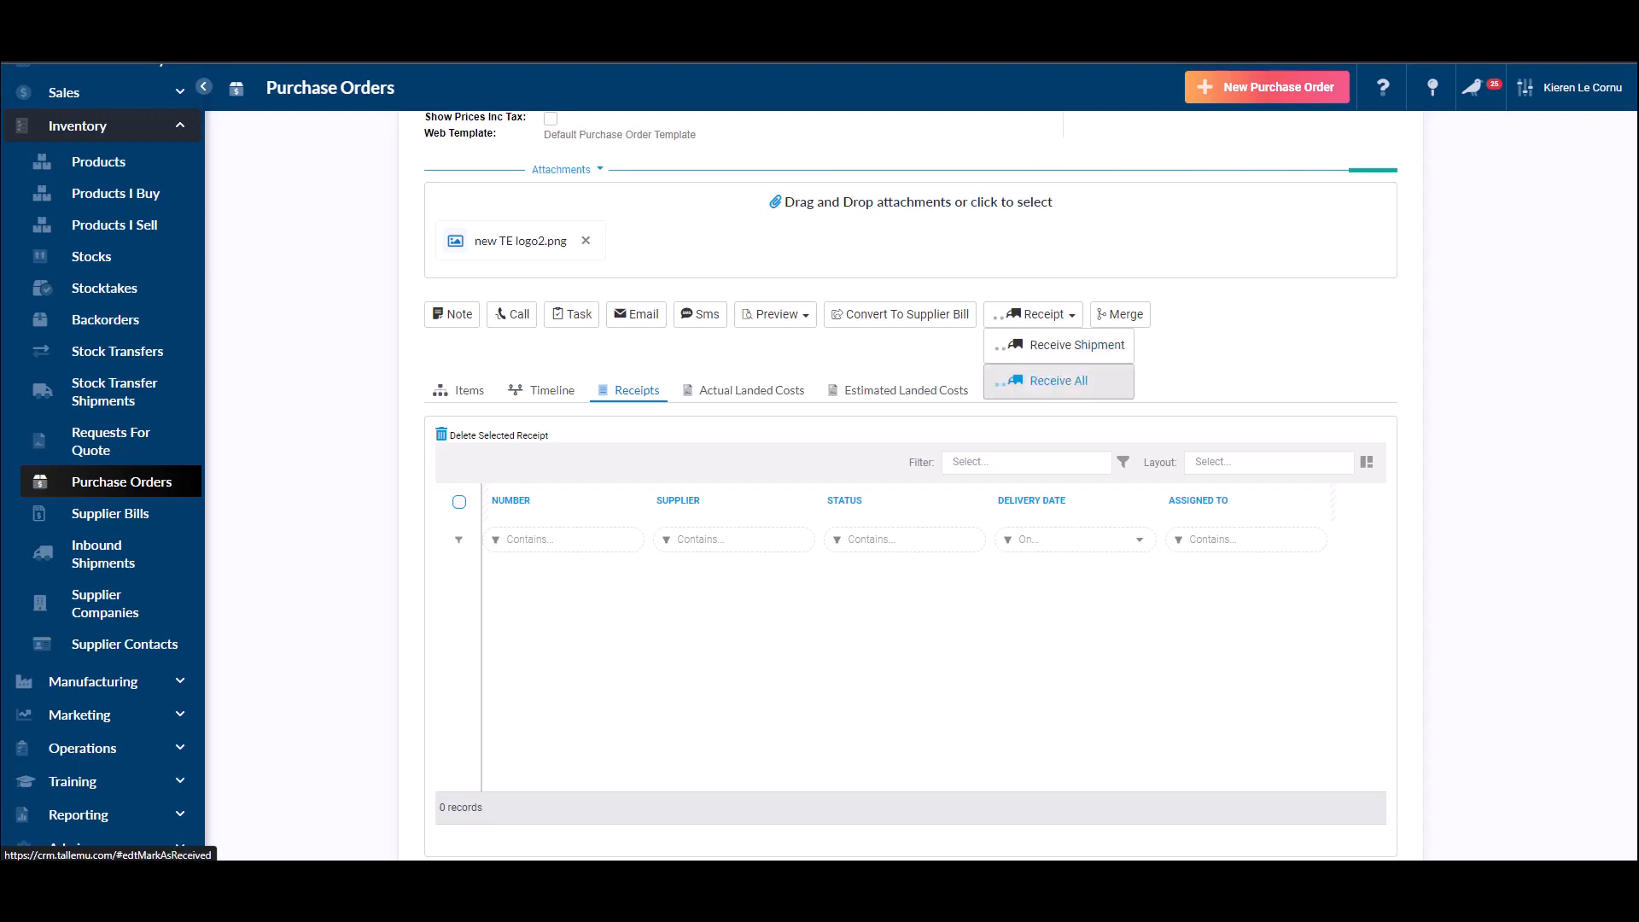
{"action": "left_click", "coordinate": [1059, 381]}
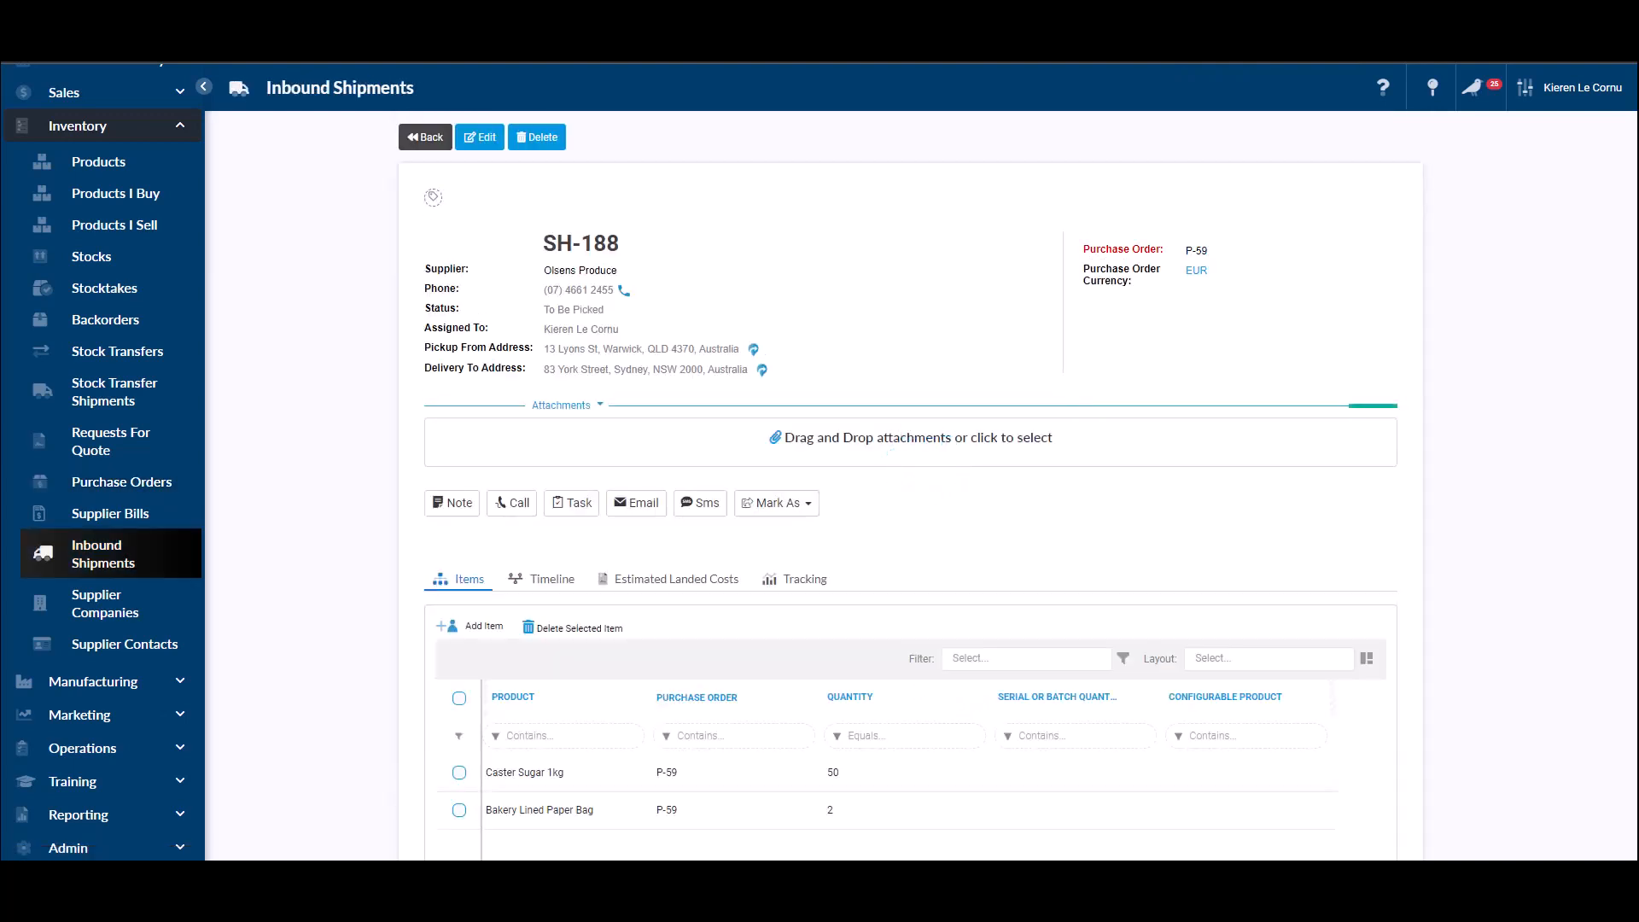
{"action": "left_click_drag", "start_coordinate": [620, 243], "coordinate": [542, 244]}
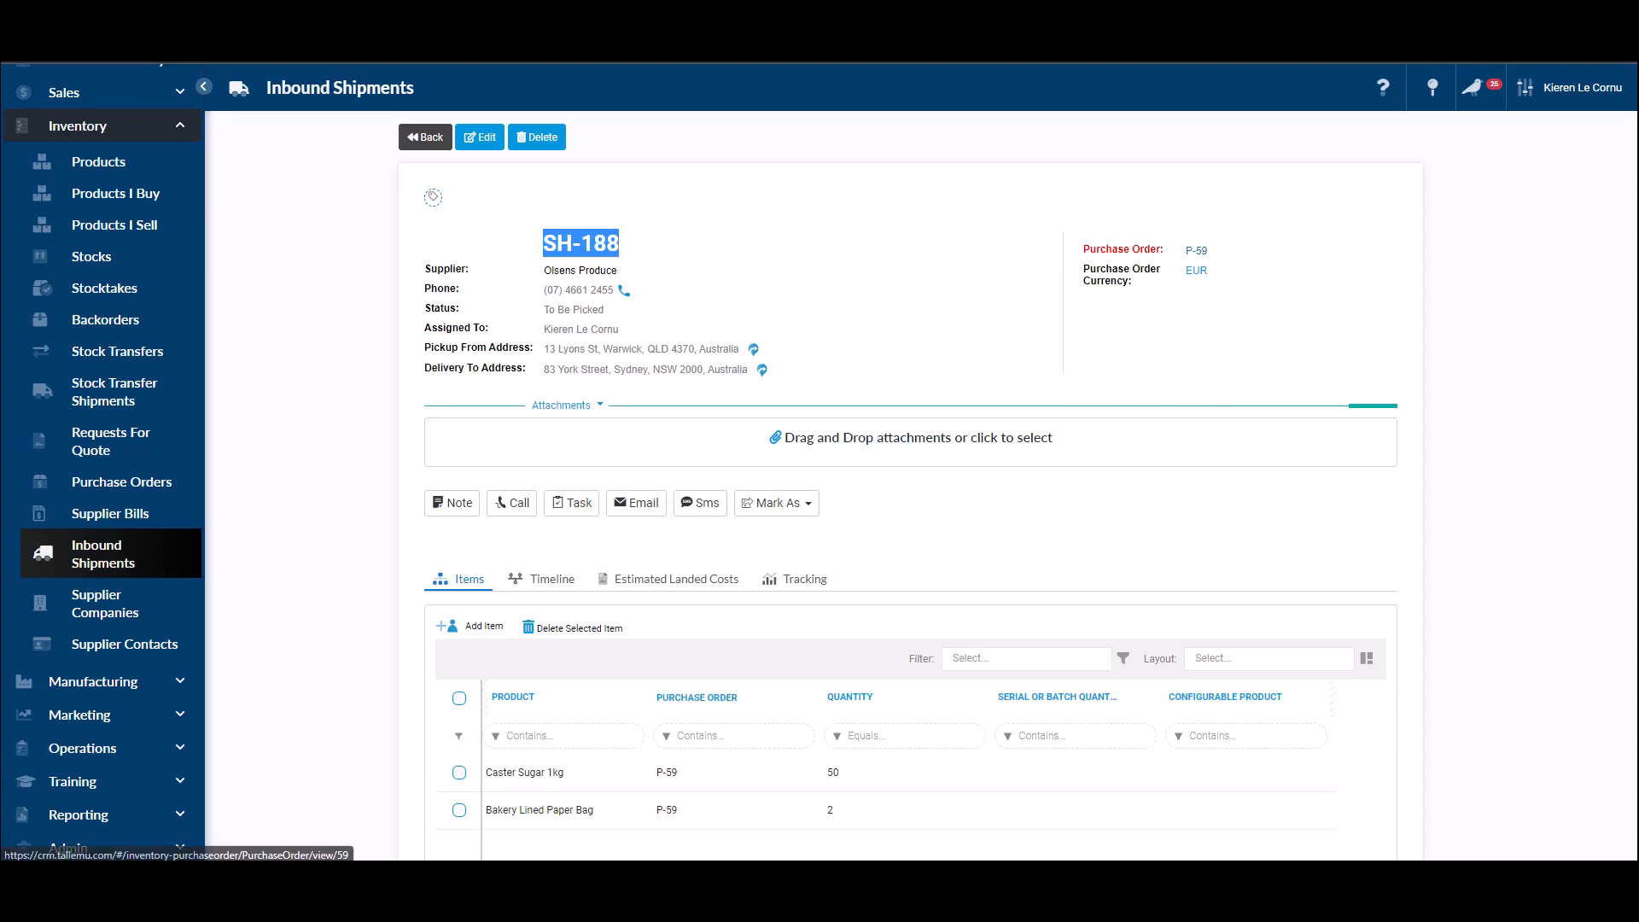
{"action": "left_click", "coordinate": [581, 271]}
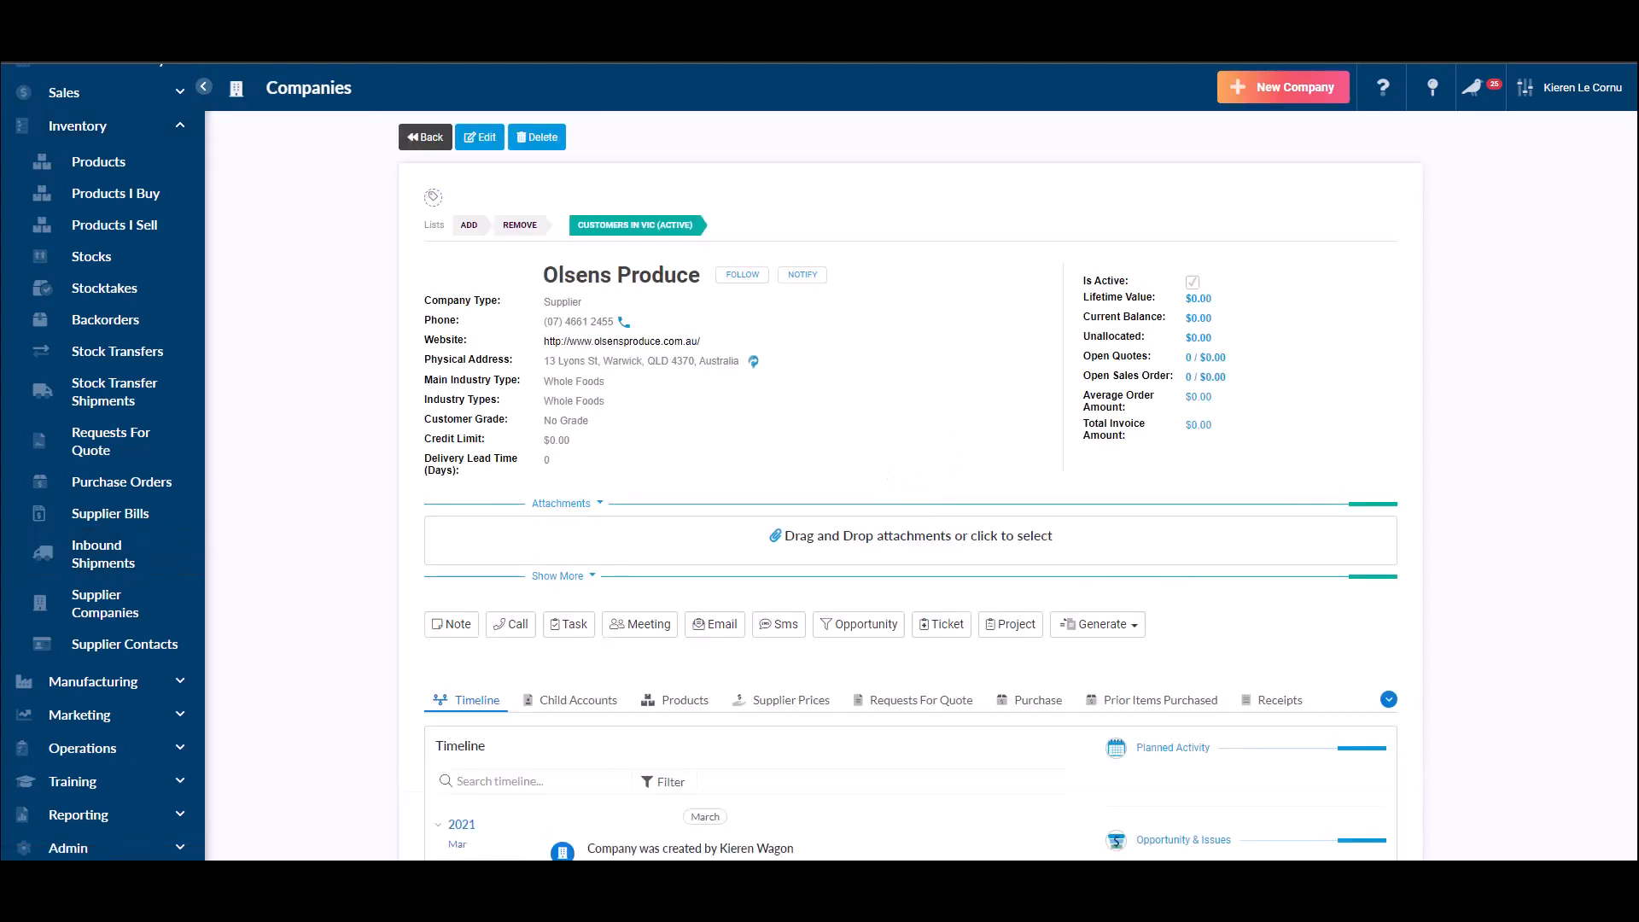
{"action": "left_click", "coordinate": [426, 136]}
Set the inbound shipment's Caster Sugar 1kg quantity to 25 and save the item.
{"action": "scroll", "coordinate": [911, 487], "scroll_direction": "down", "scroll_amount": 3}
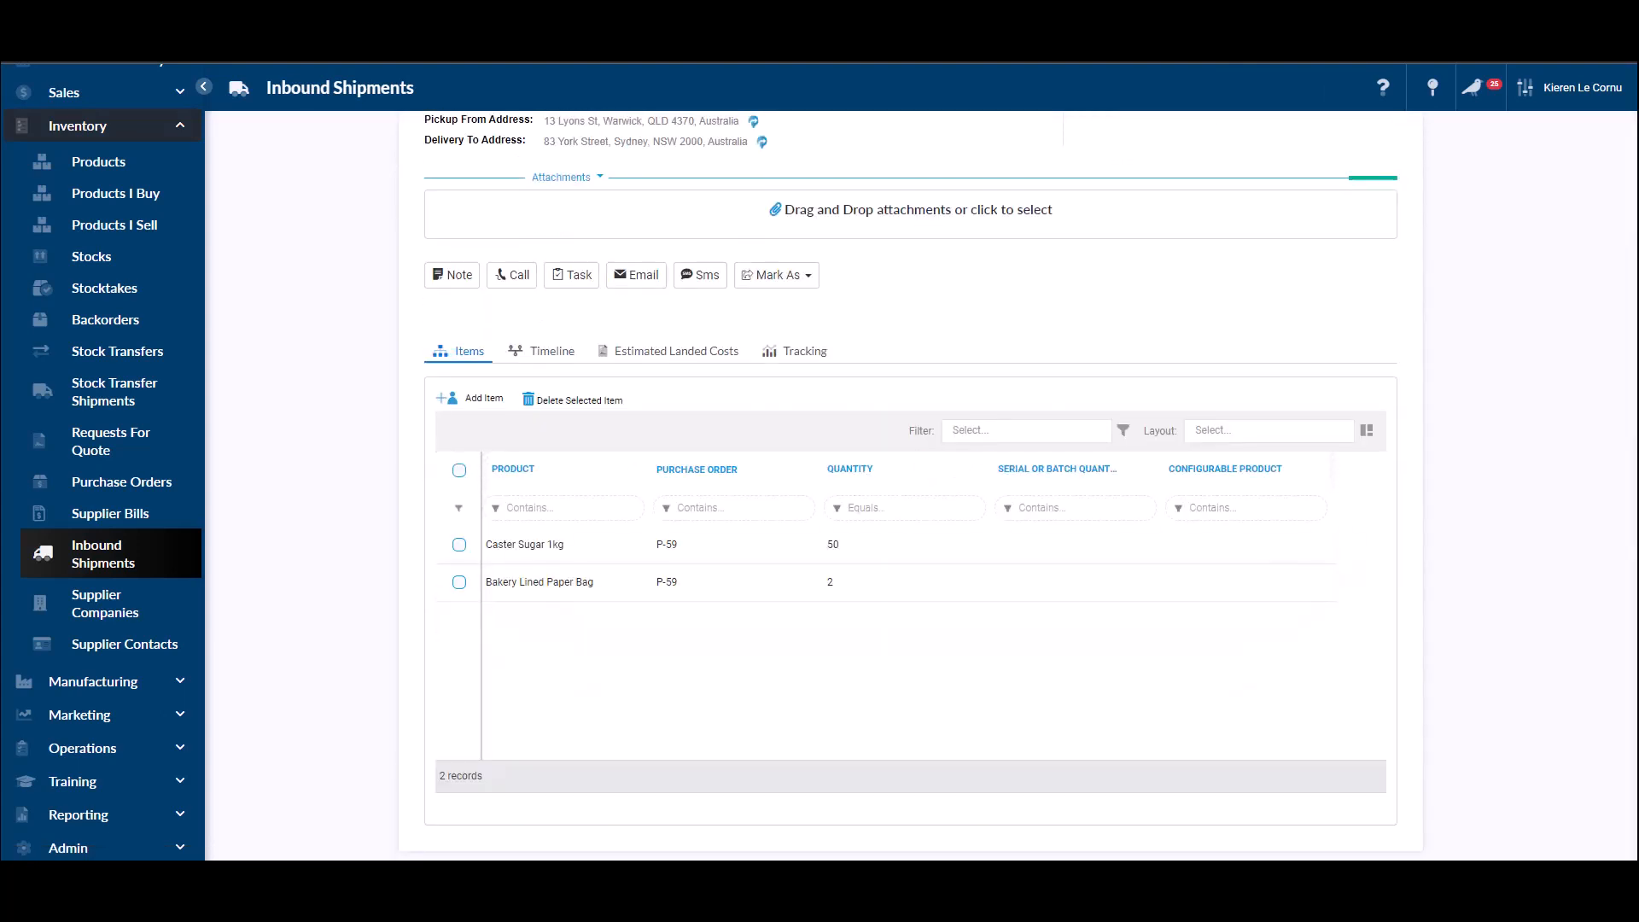
{"action": "left_click", "coordinate": [524, 545]}
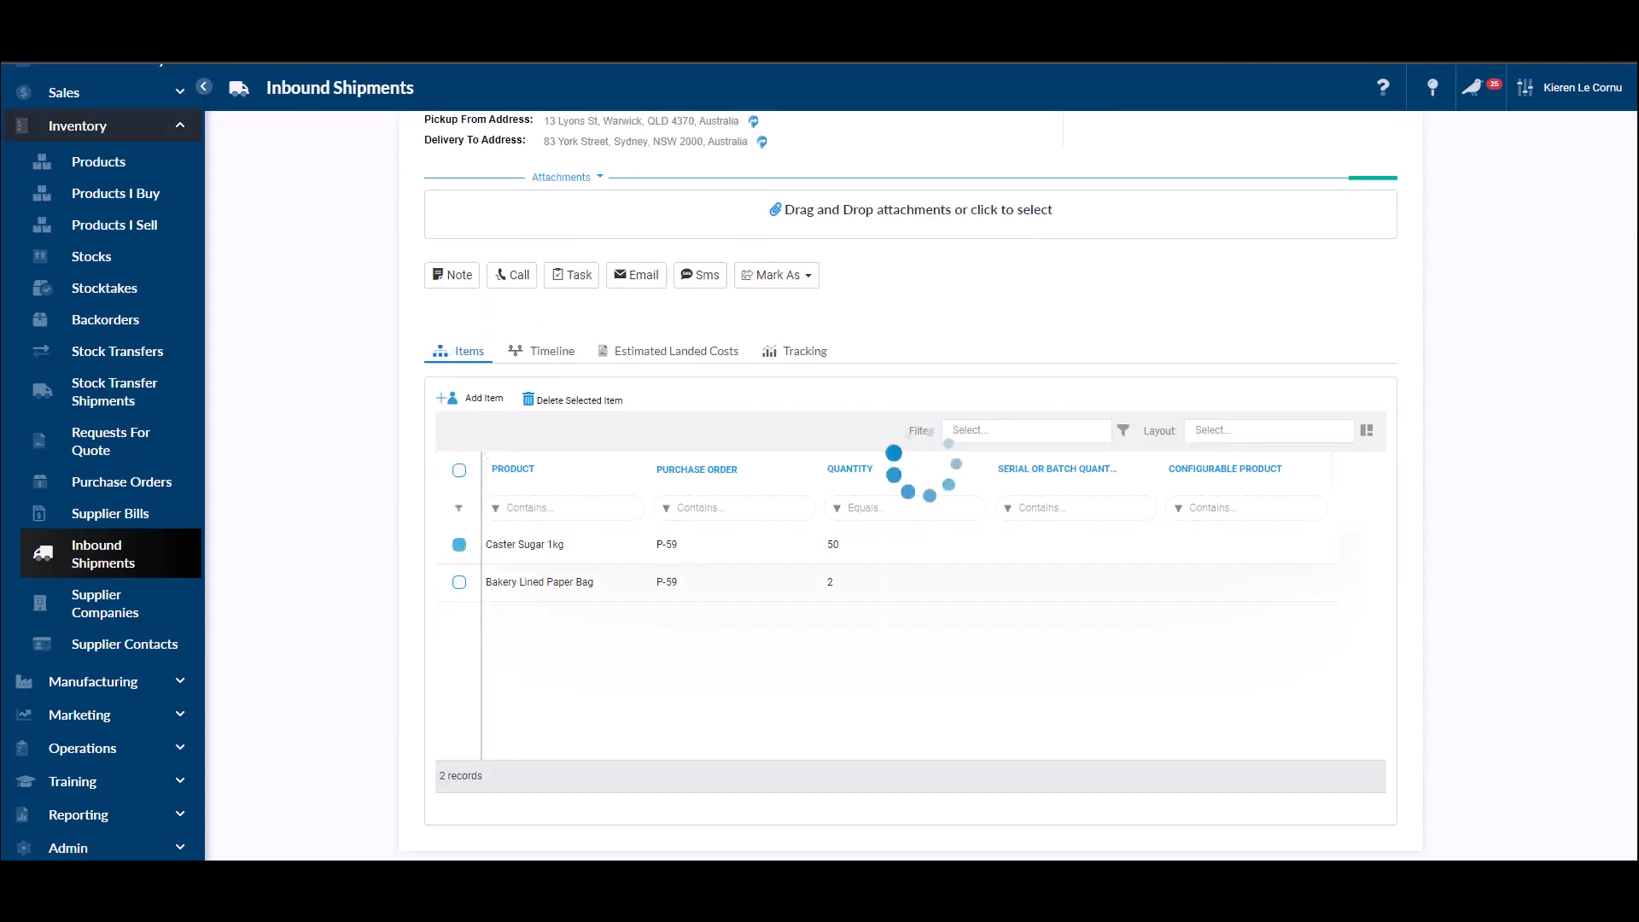
{"action": "double_click", "coordinate": [939, 476]}
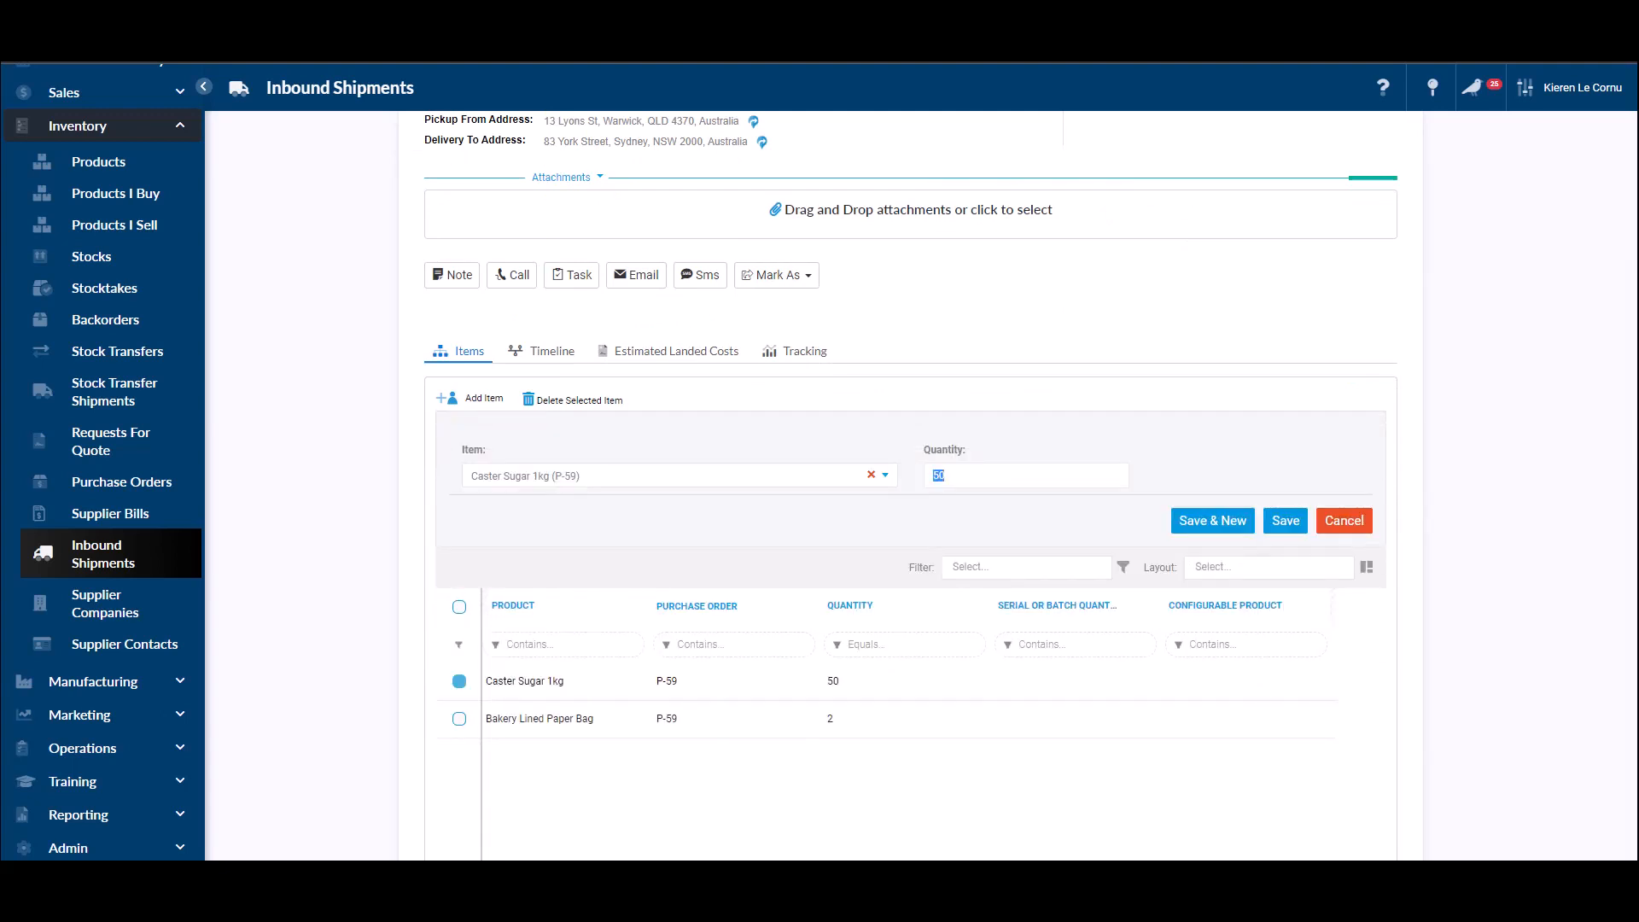
{"action": "type", "text": "25"}
{"action": "left_click", "coordinate": [1285, 520]}
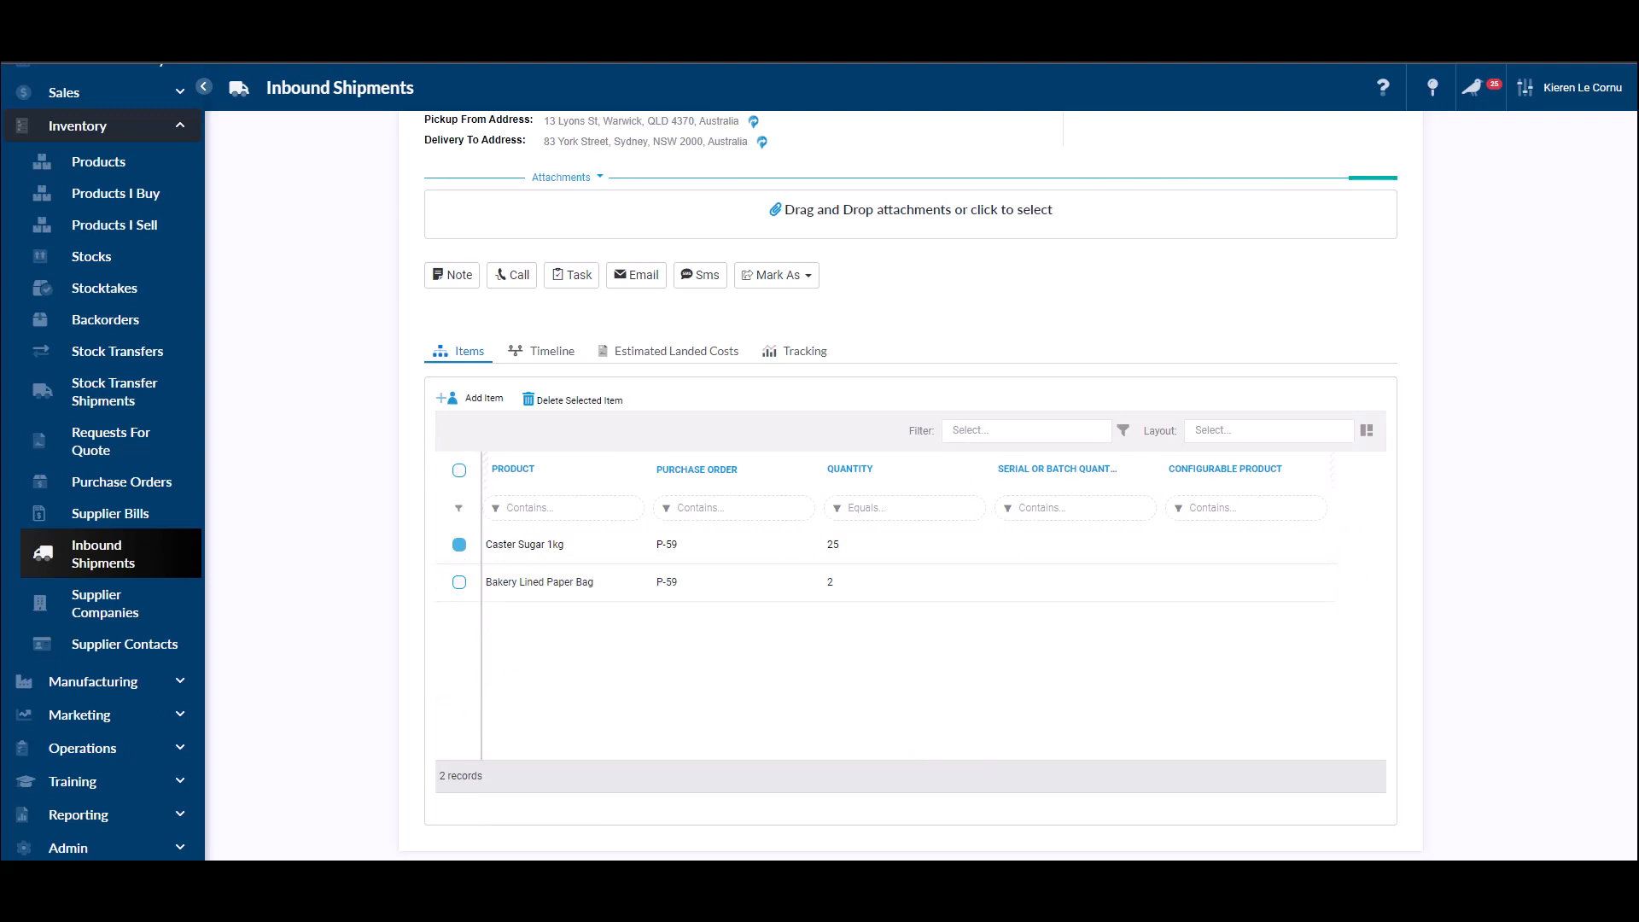
Delete the Bakery Lined Paper Bag line from the inbound shipment.
{"action": "left_click", "coordinate": [459, 582]}
{"action": "left_click", "coordinate": [459, 545]}
{"action": "left_click", "coordinate": [573, 400]}
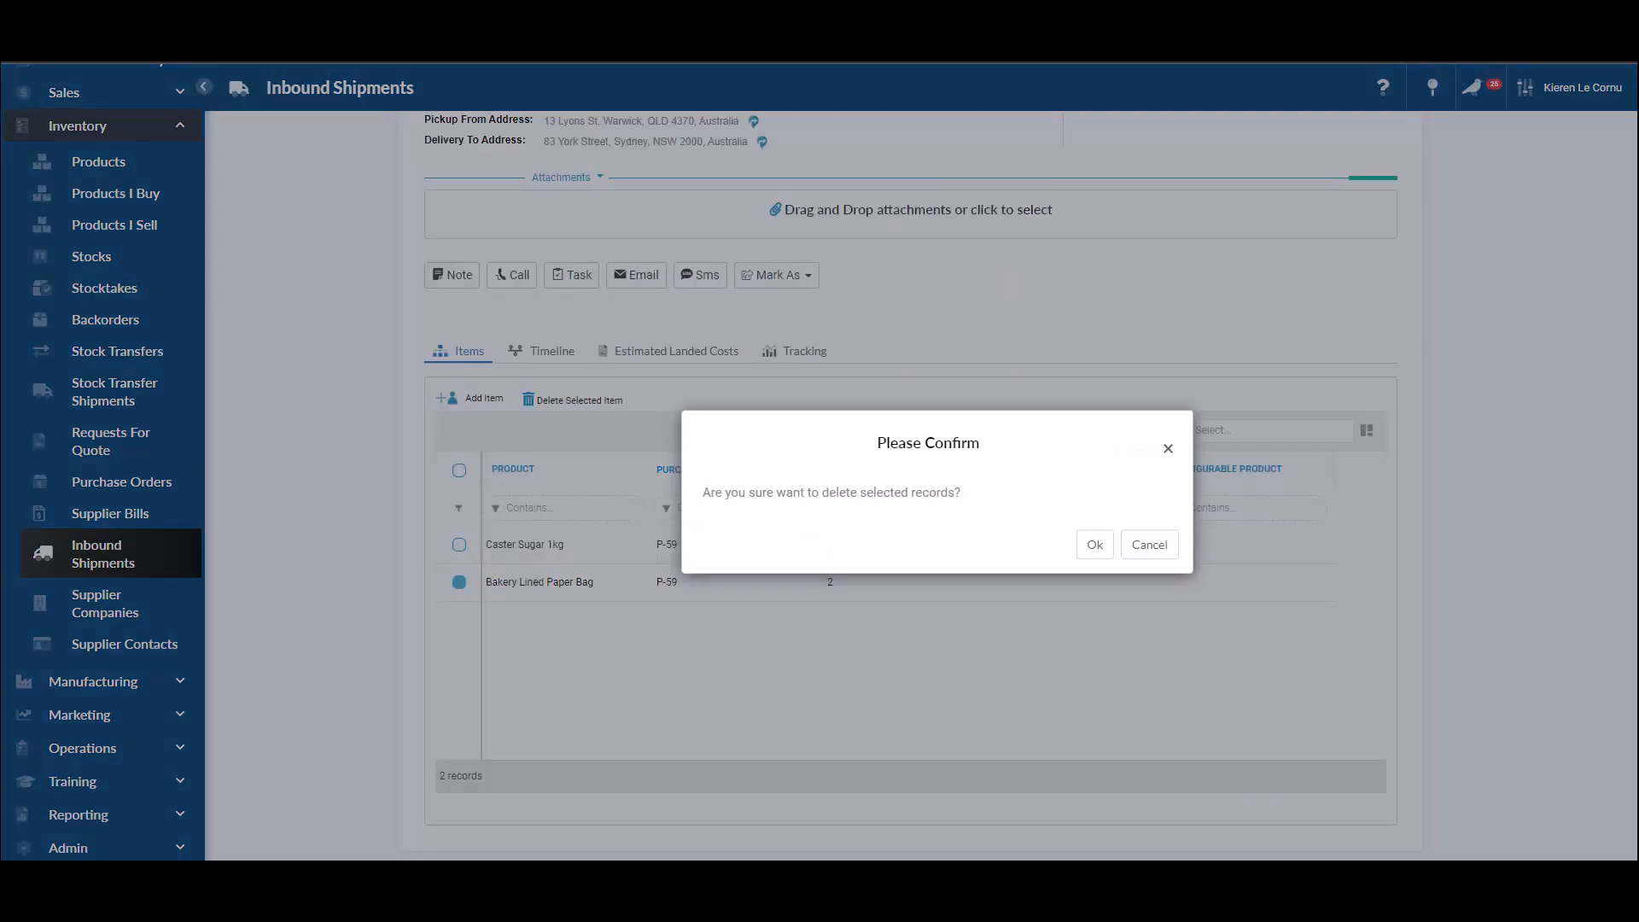
{"action": "left_click", "coordinate": [1095, 544]}
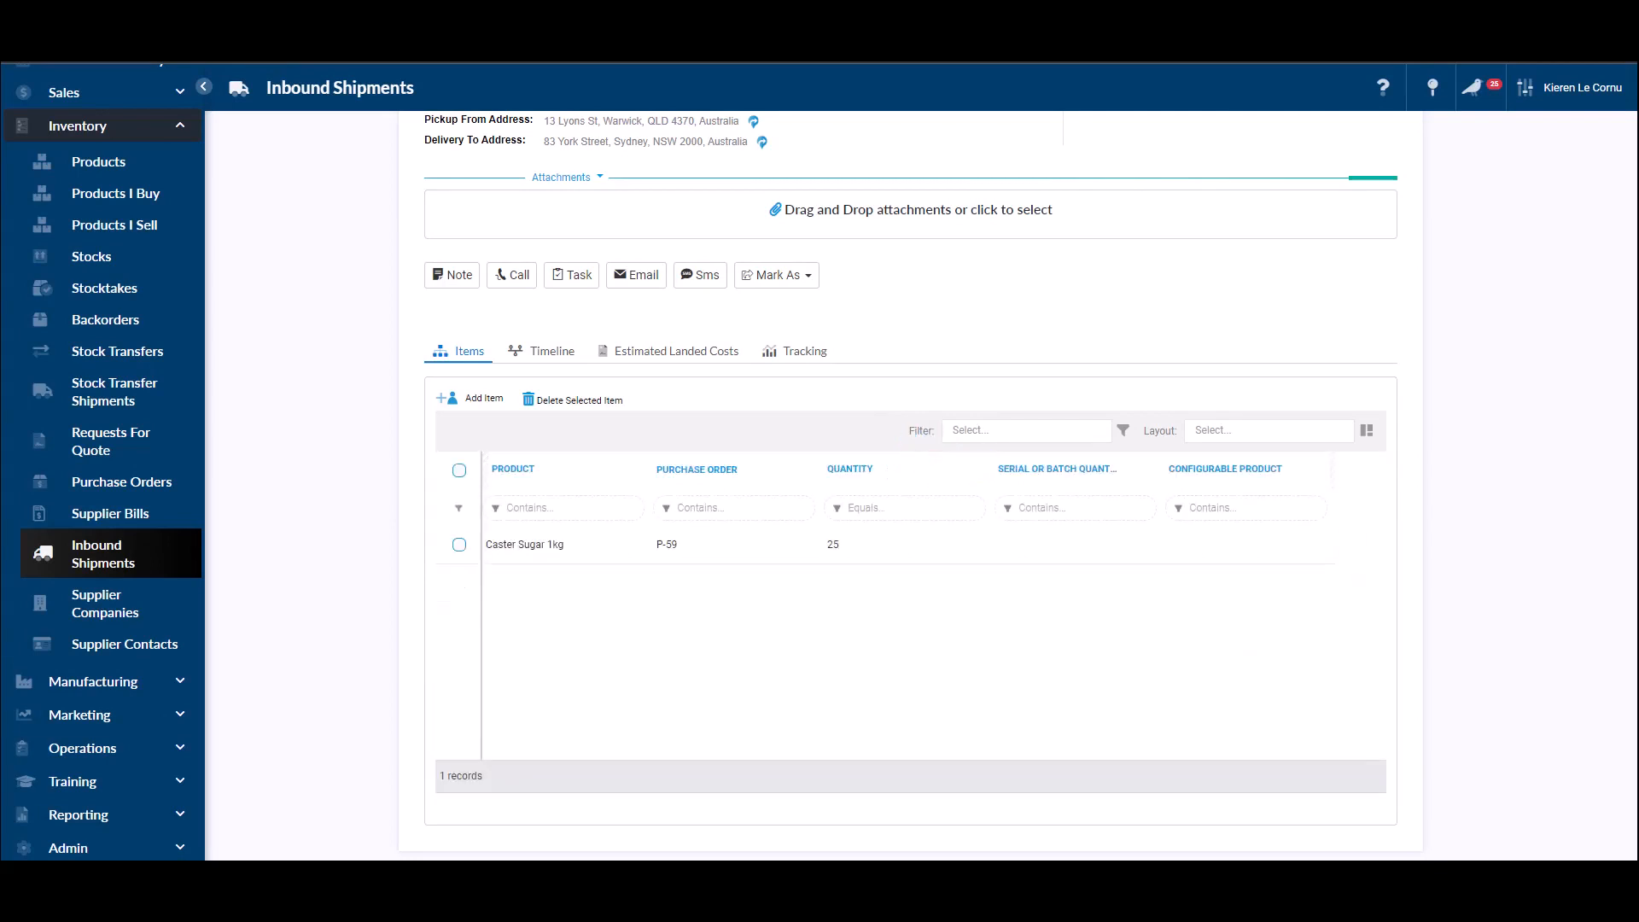
Mark the Olsens Produce inbound shipment as received.
{"action": "scroll", "coordinate": [910, 482], "scroll_direction": "up", "scroll_amount": 3}
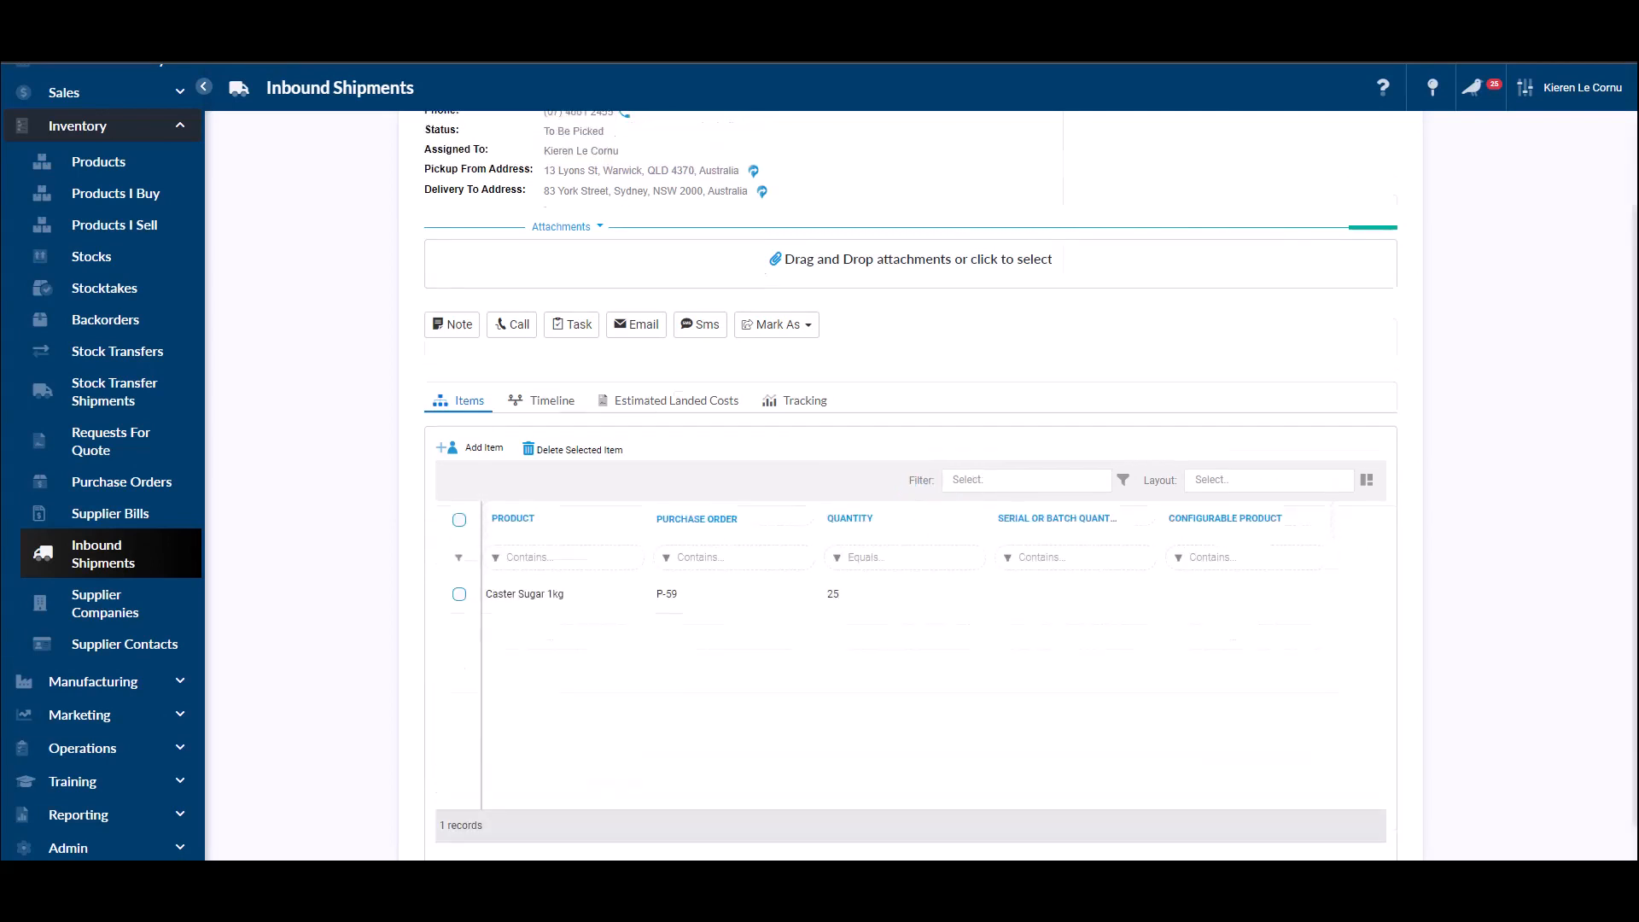
{"action": "left_click", "coordinate": [541, 578]}
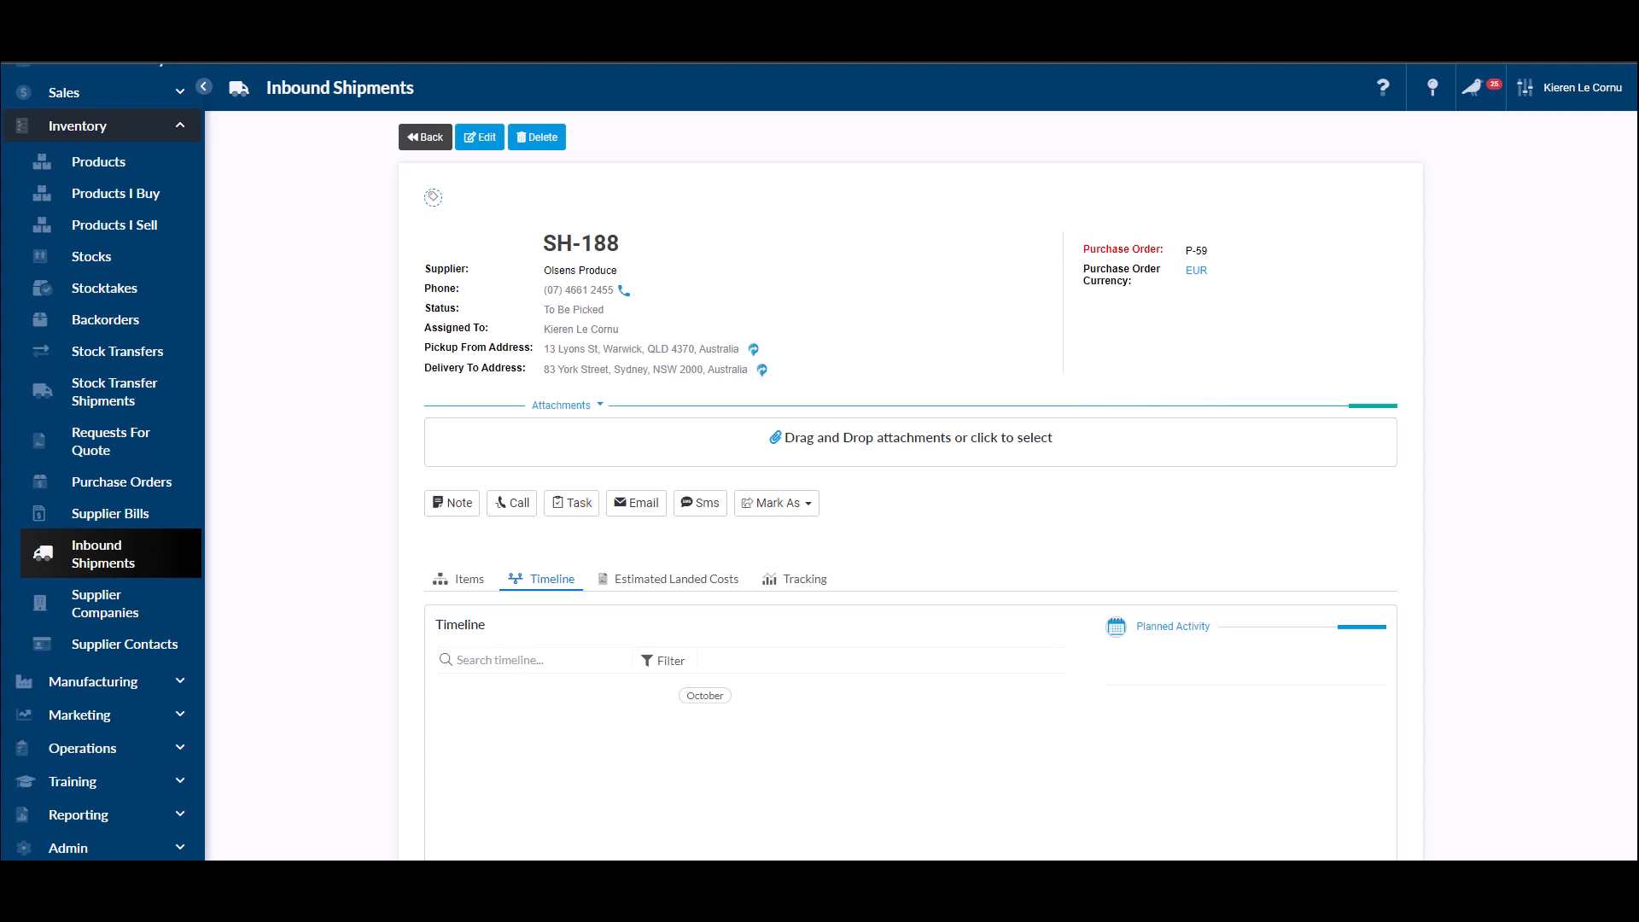
{"action": "left_click", "coordinate": [775, 503]}
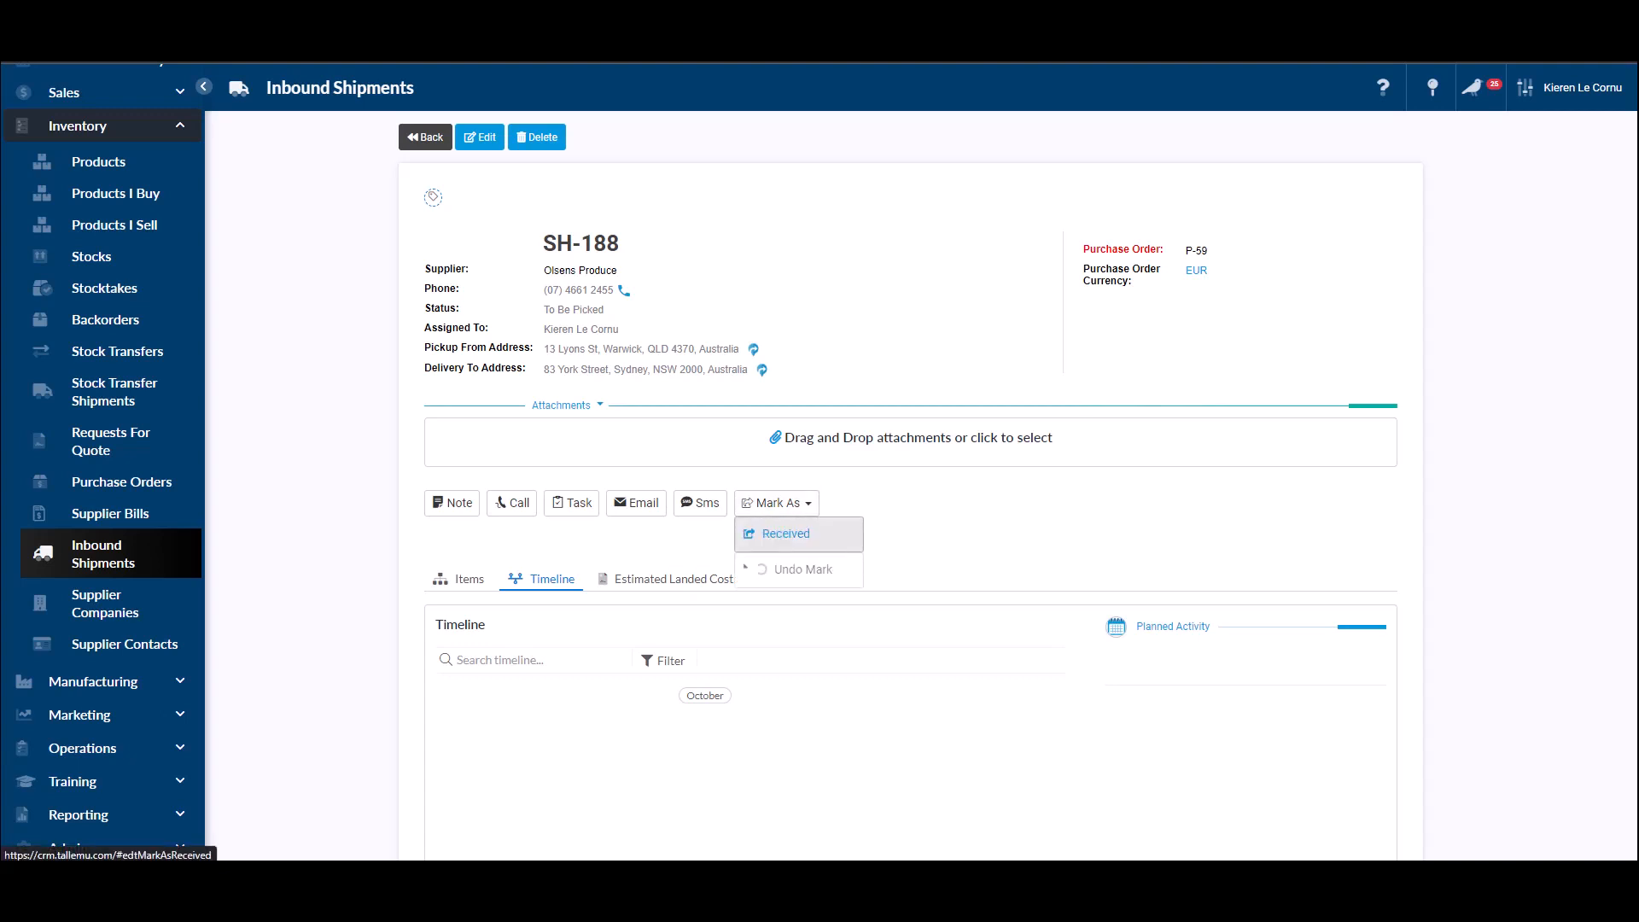
{"action": "left_click_drag", "start_coordinate": [605, 310], "coordinate": [544, 309]}
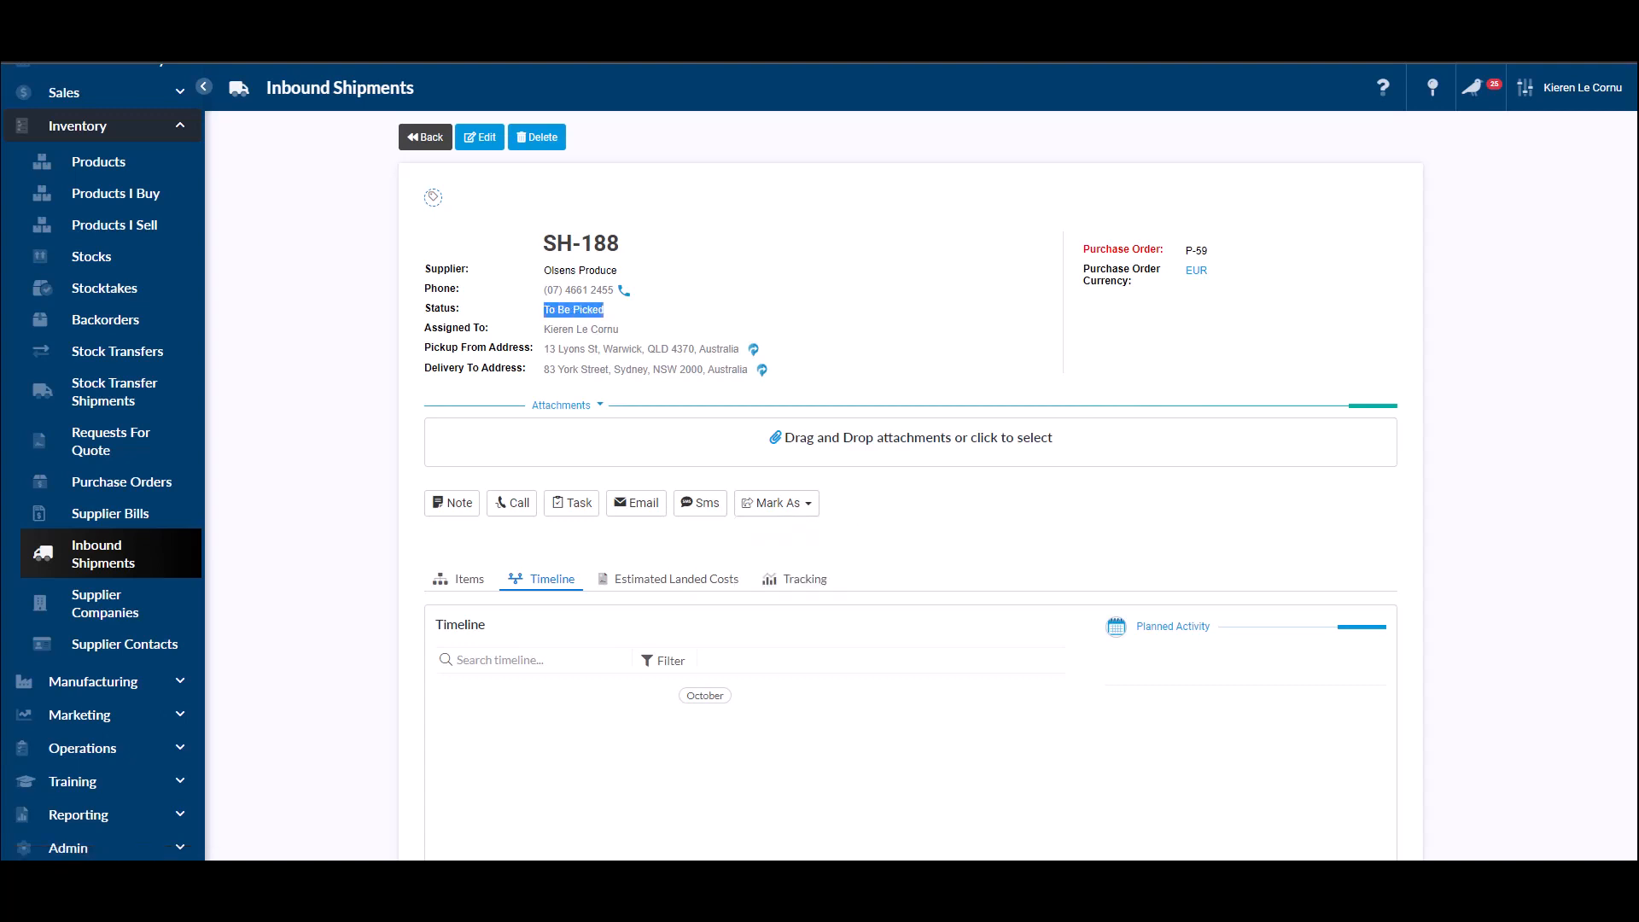
{"action": "left_click", "coordinate": [775, 503]}
{"action": "left_click", "coordinate": [773, 533]}
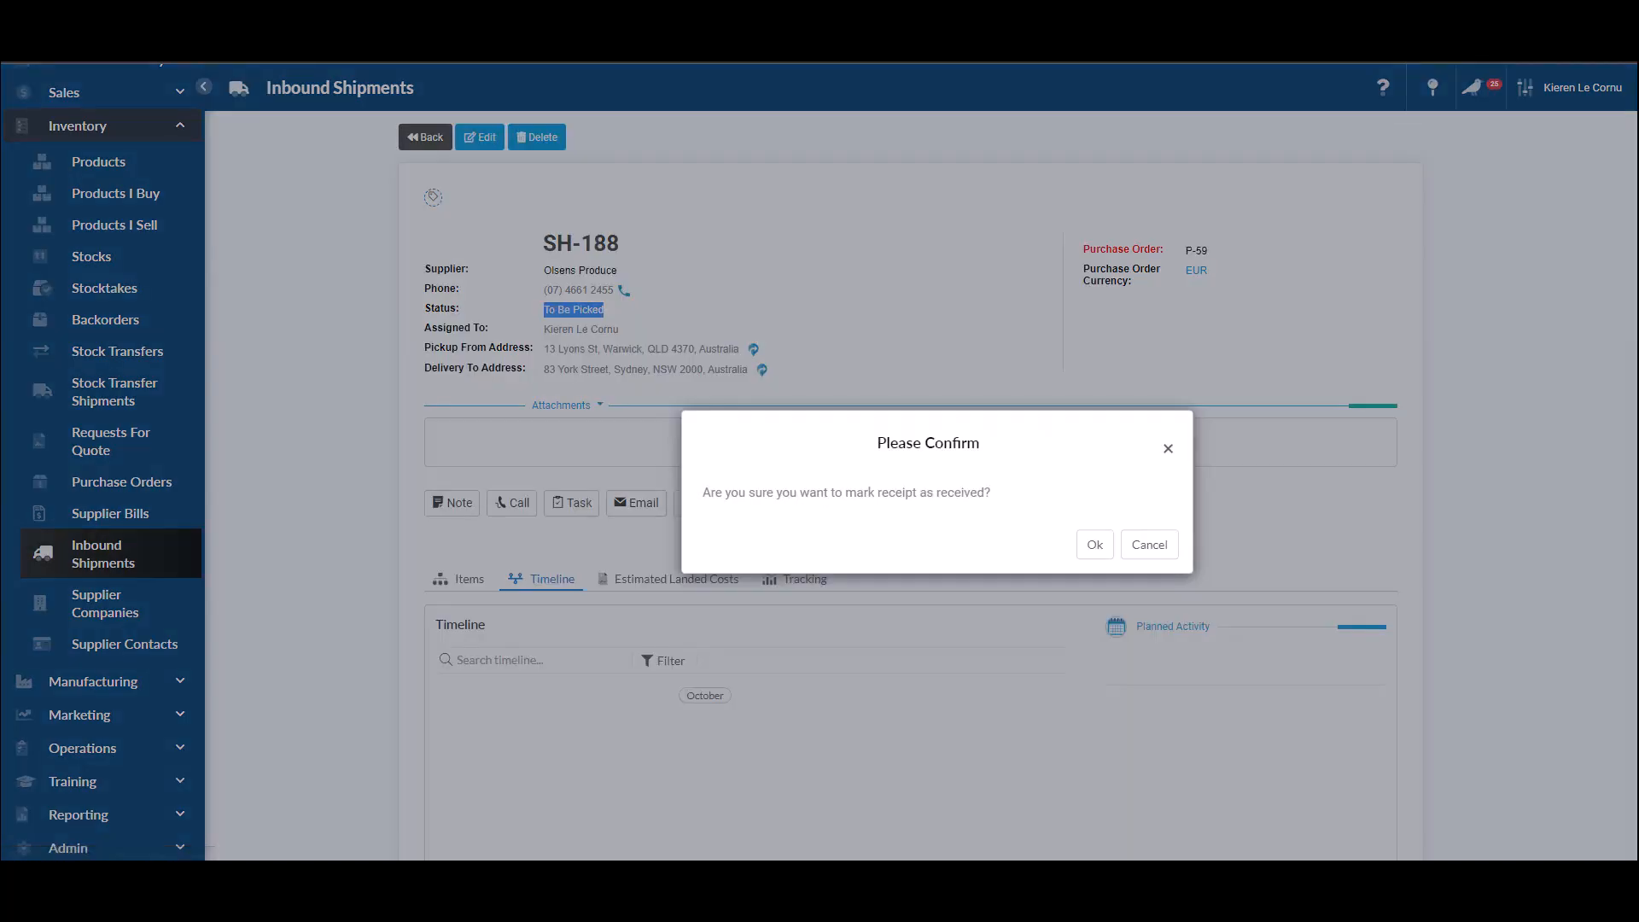
{"action": "left_click", "coordinate": [1090, 541]}
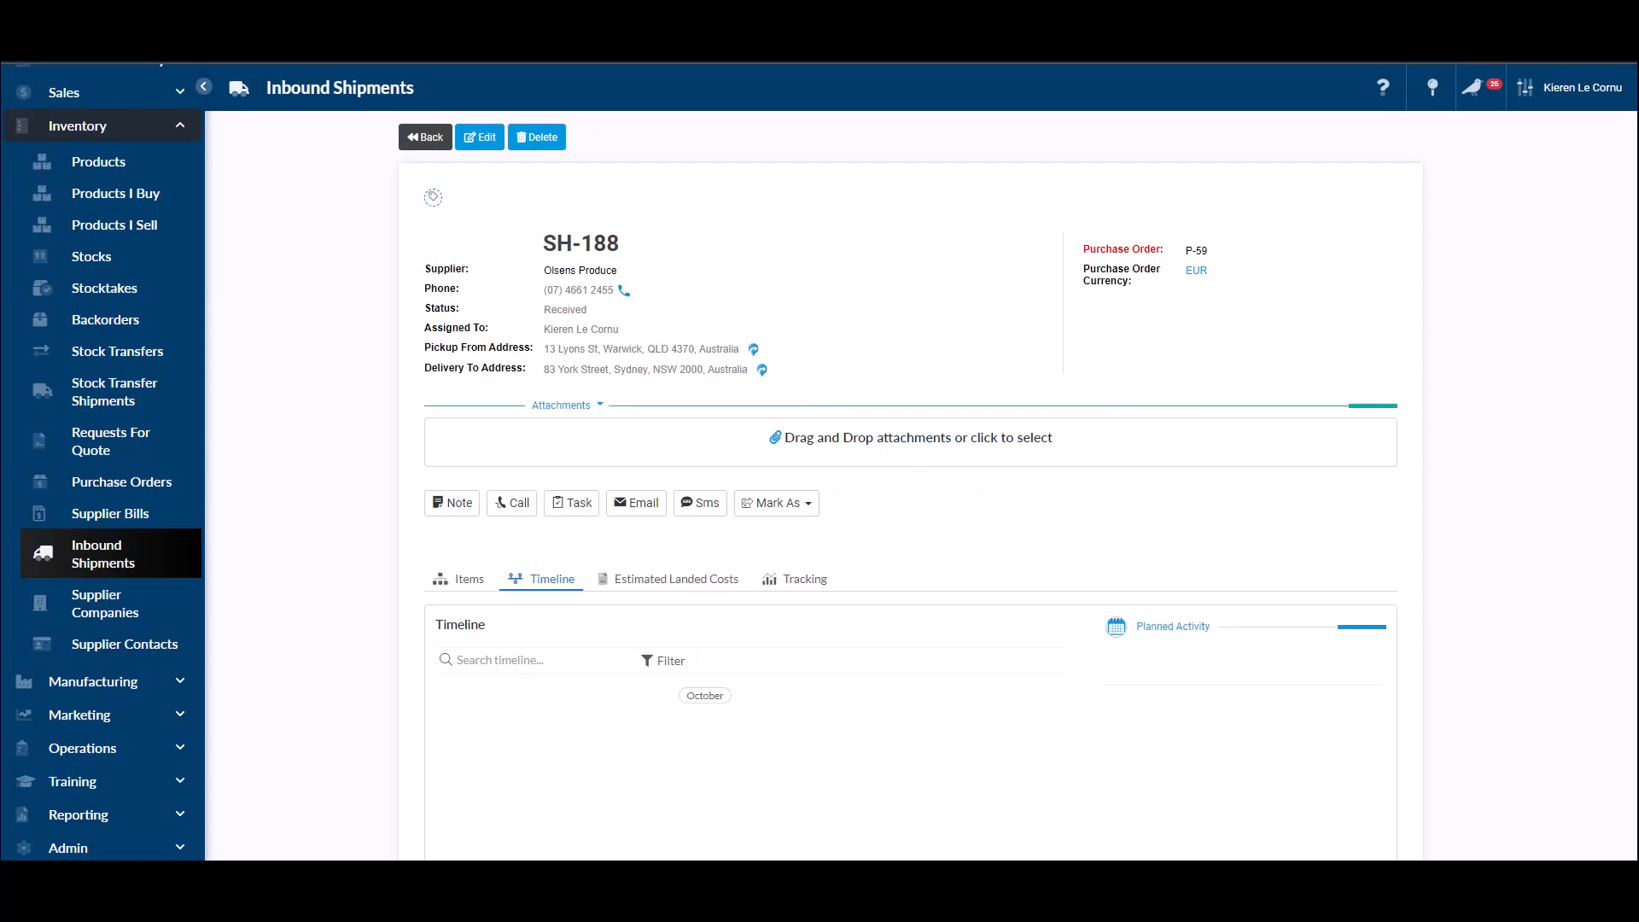
Check the received shipment's status and view its Caster Sugar 1kg item details without editing them.
{"action": "double_click", "coordinate": [567, 310]}
{"action": "left_click", "coordinate": [468, 580]}
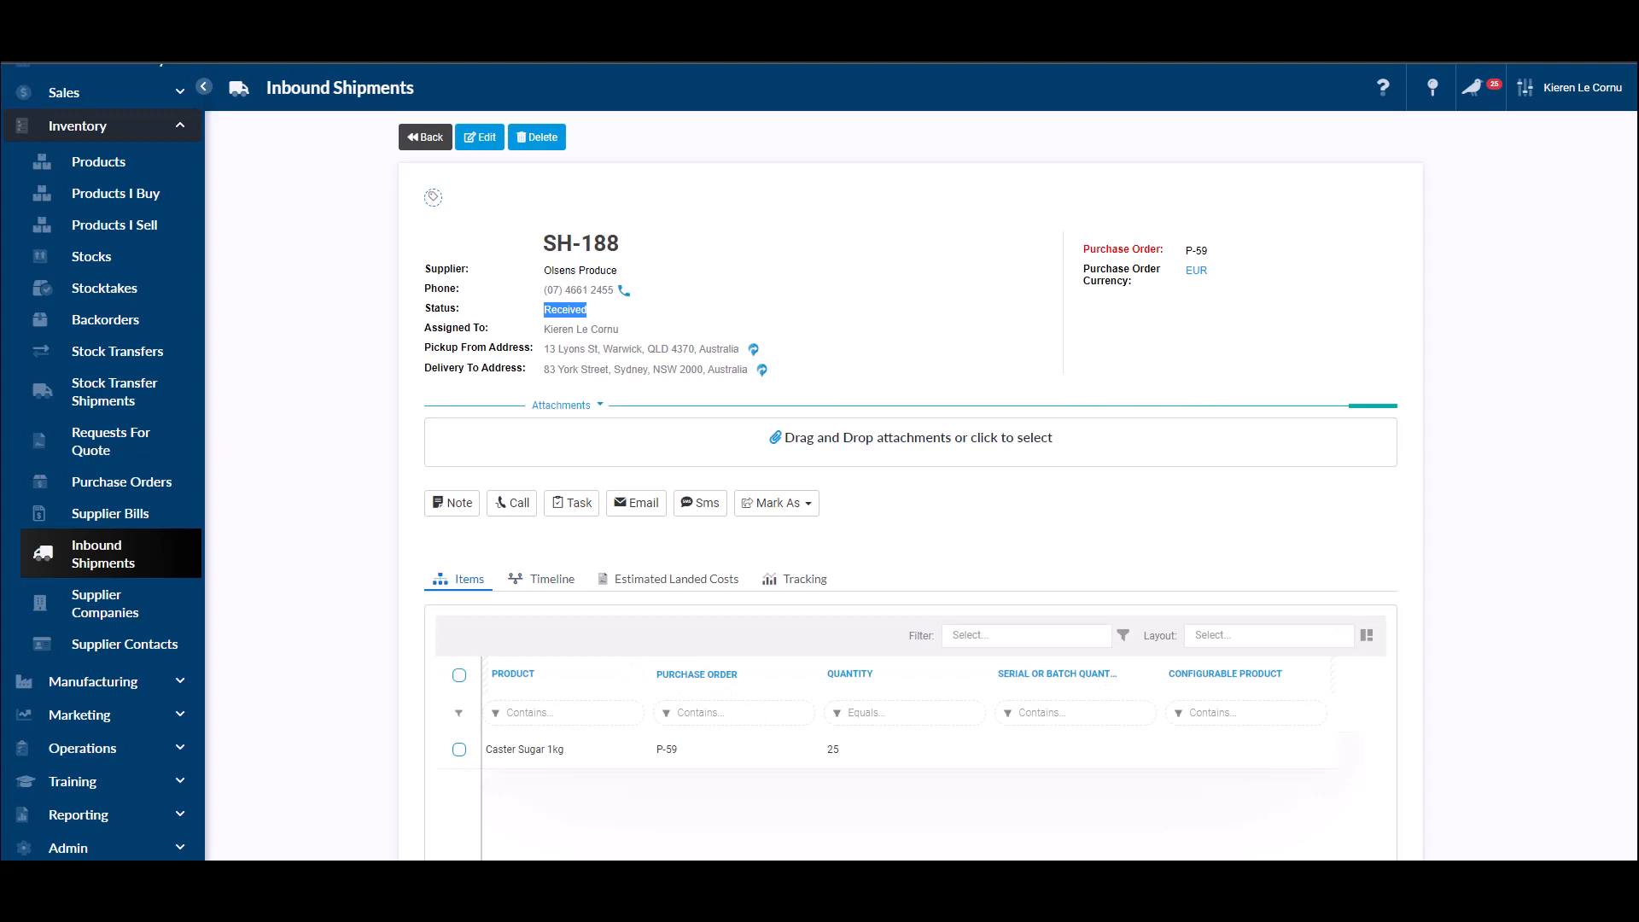
{"action": "left_click", "coordinate": [524, 750]}
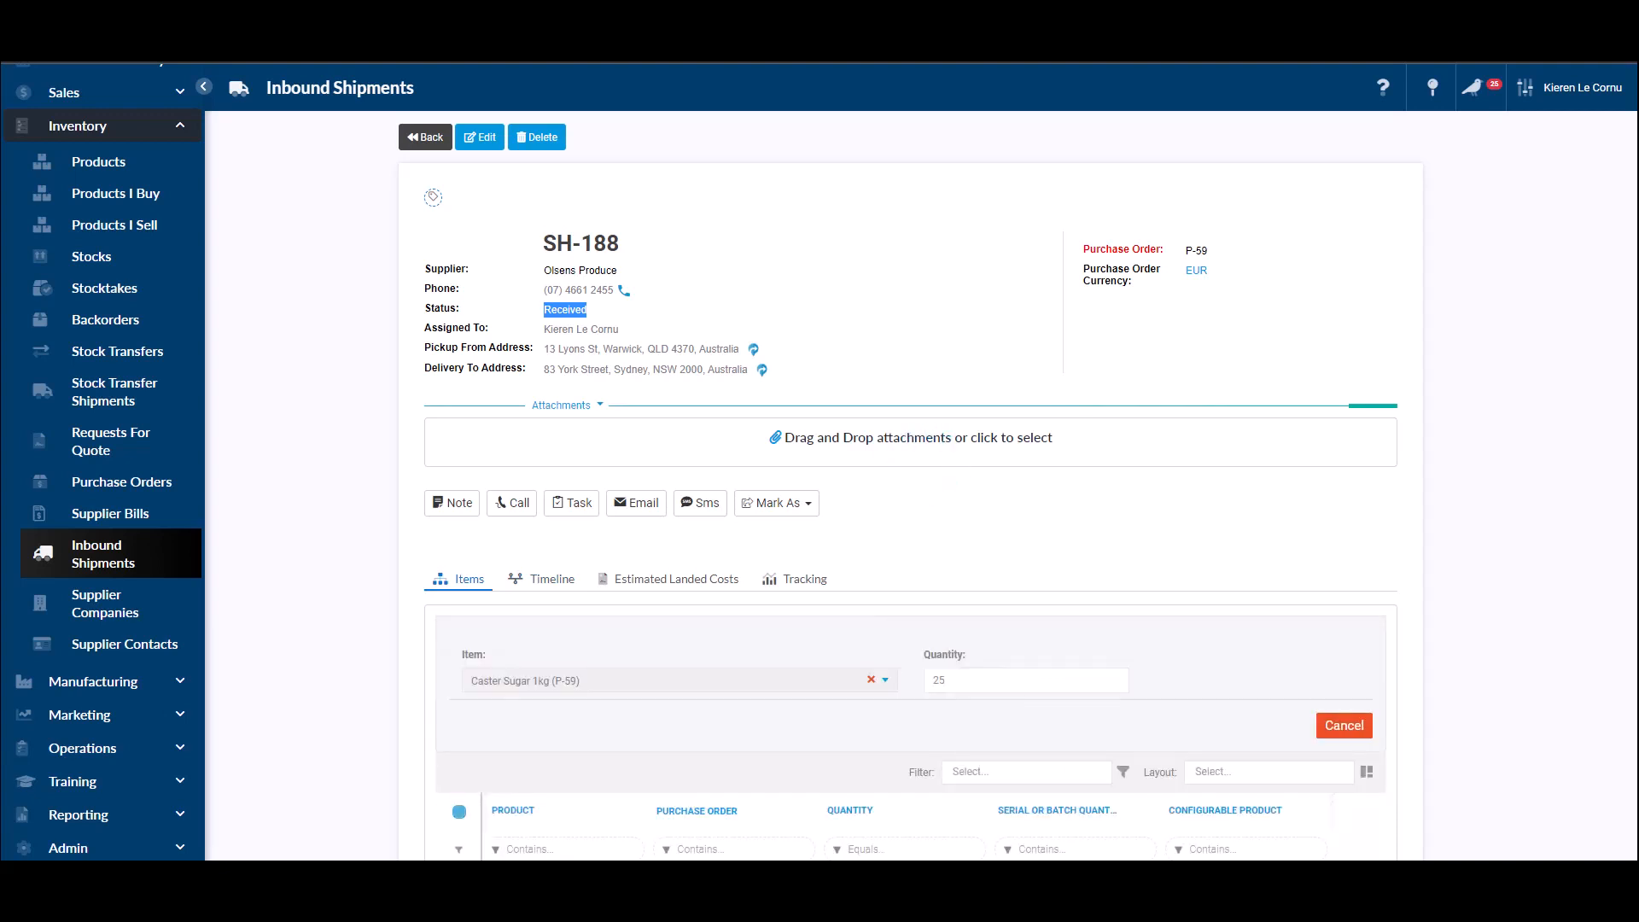
{"action": "left_click", "coordinate": [1344, 725]}
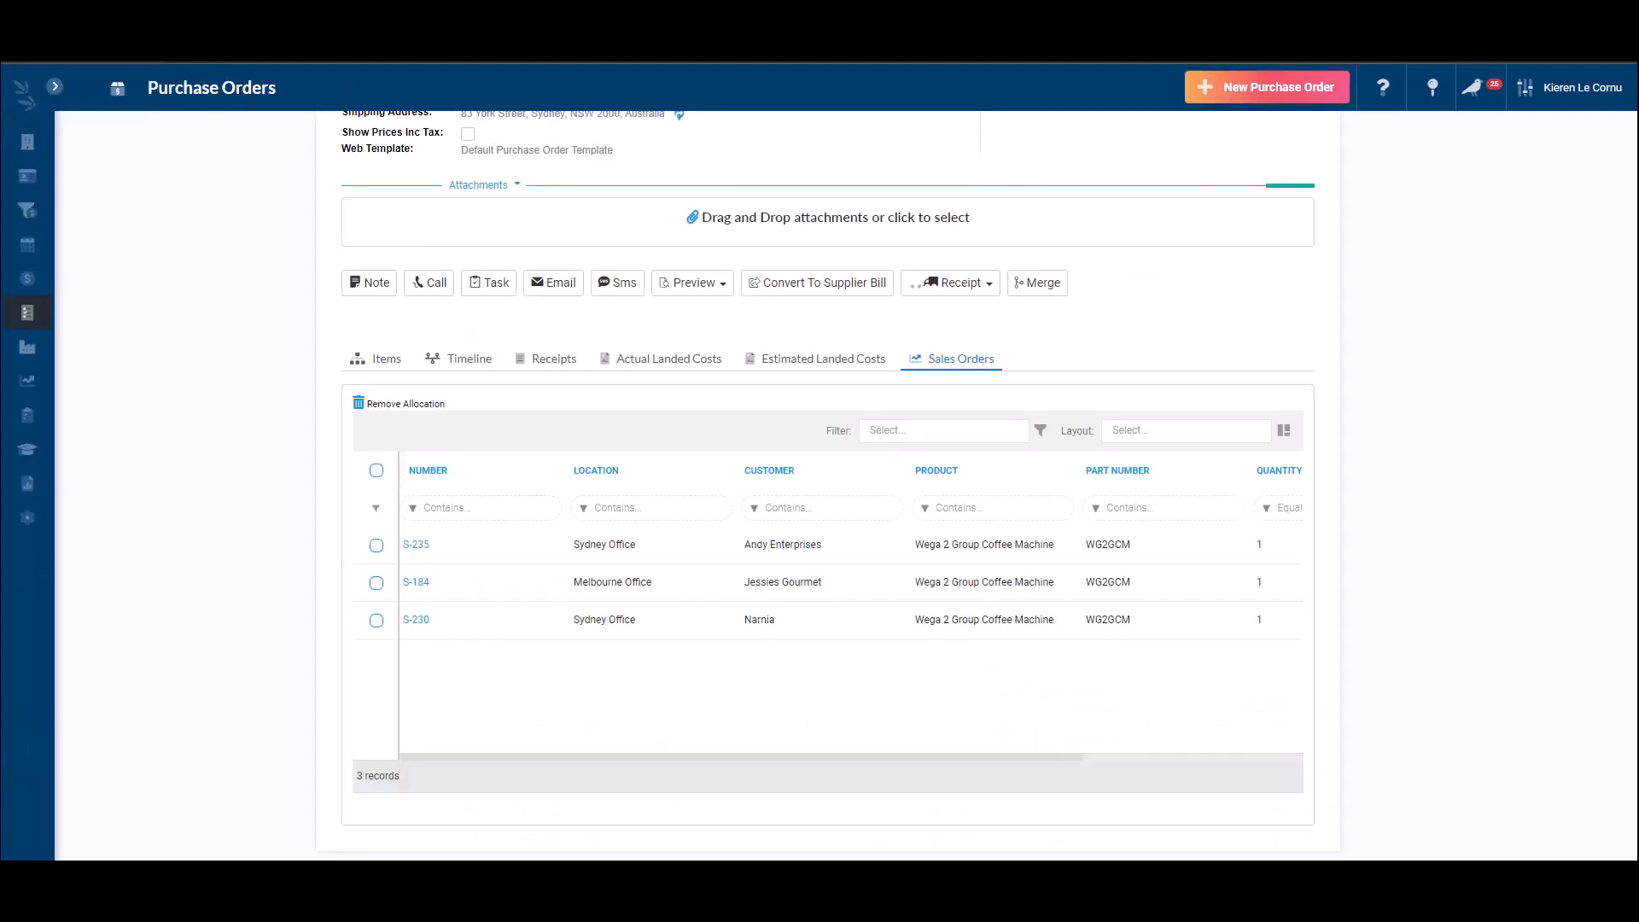
Filter the products list by name for "caster" and open the Caster Sugar 1kg product.
{"action": "mouse_move", "coordinate": [27, 312]}
{"action": "left_click", "coordinate": [96, 348]}
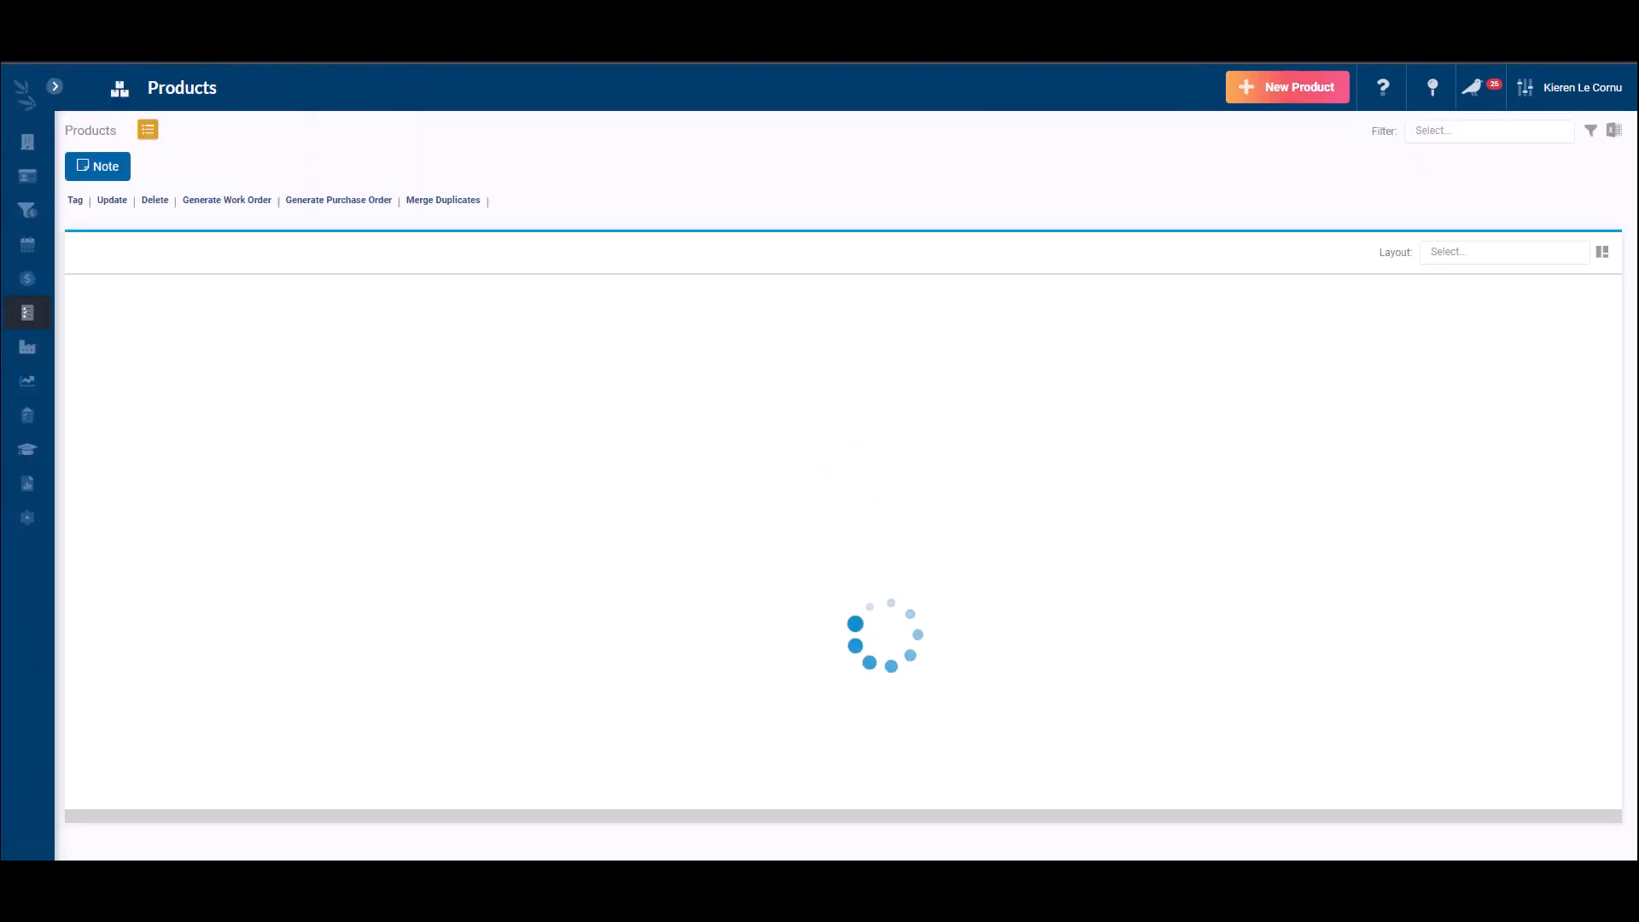
{"action": "double_click", "coordinate": [150, 330]}
{"action": "type", "text": "caster"}
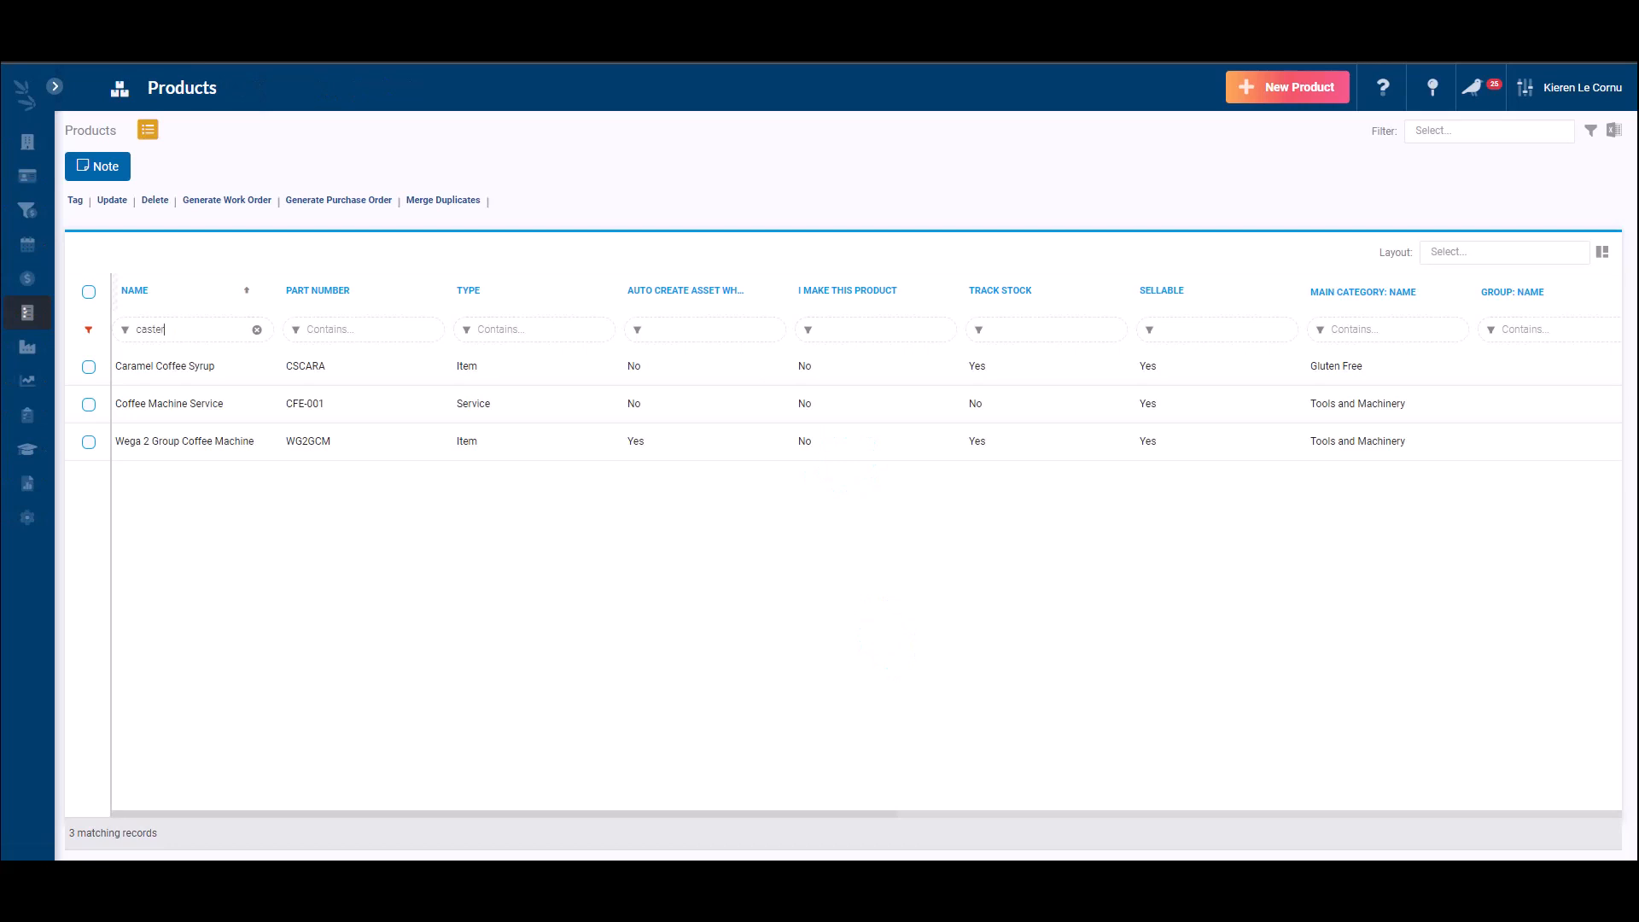
{"action": "left_click", "coordinate": [152, 366]}
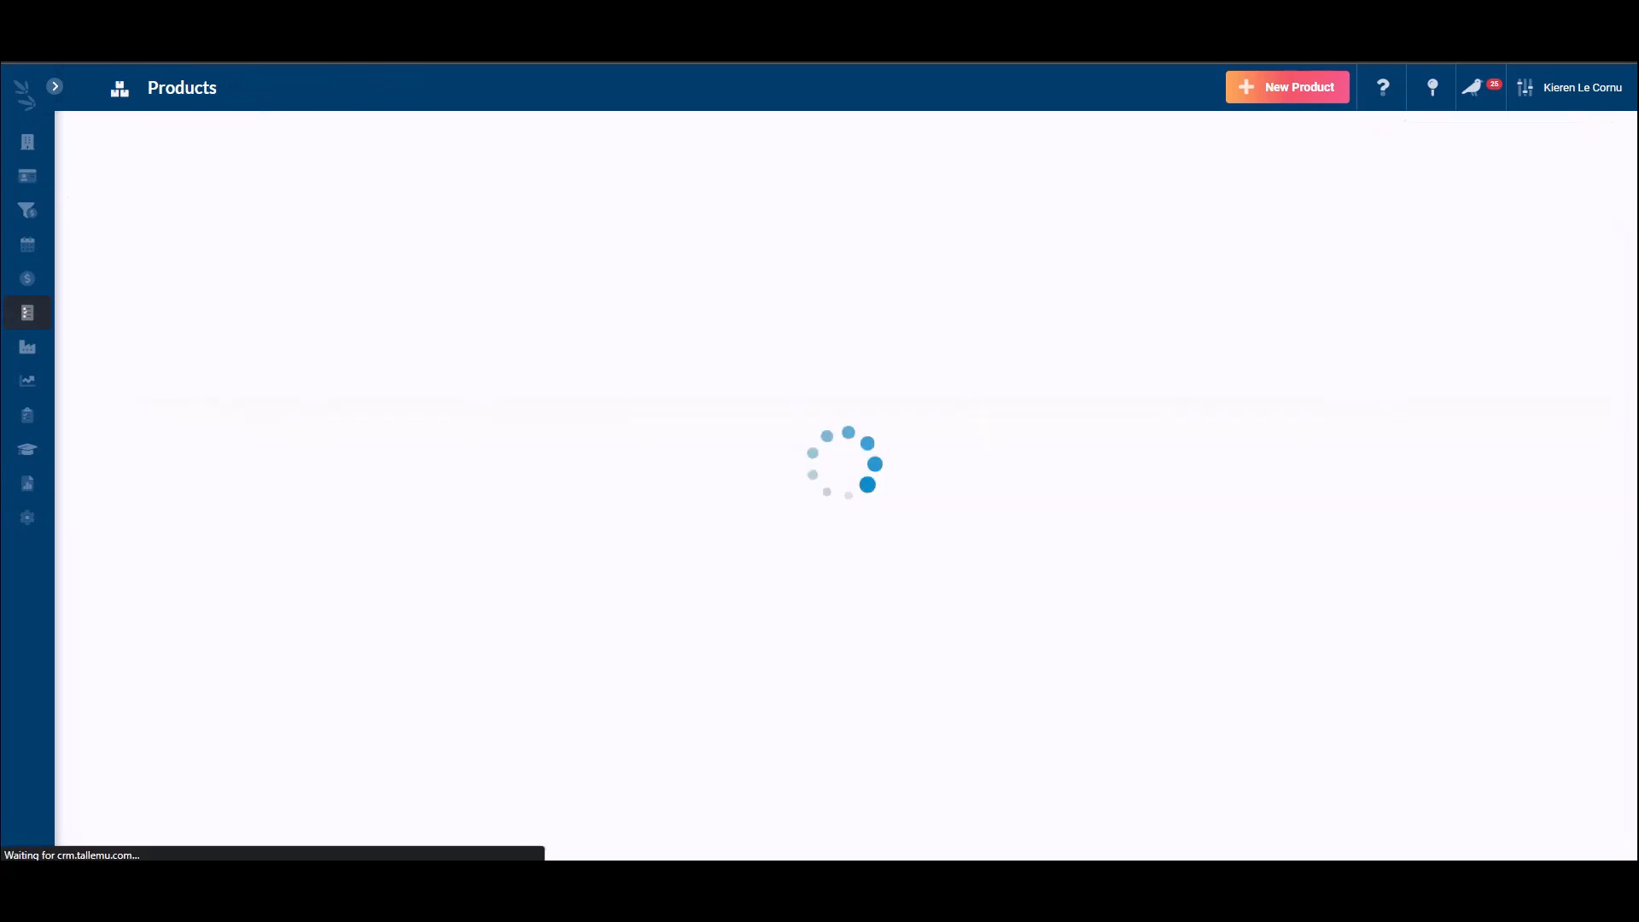
Show the Caster Sugar 1kg product's stock movements with the newest movement date first.
{"action": "scroll", "coordinate": [820, 478], "scroll_direction": "down", "scroll_amount": 3}
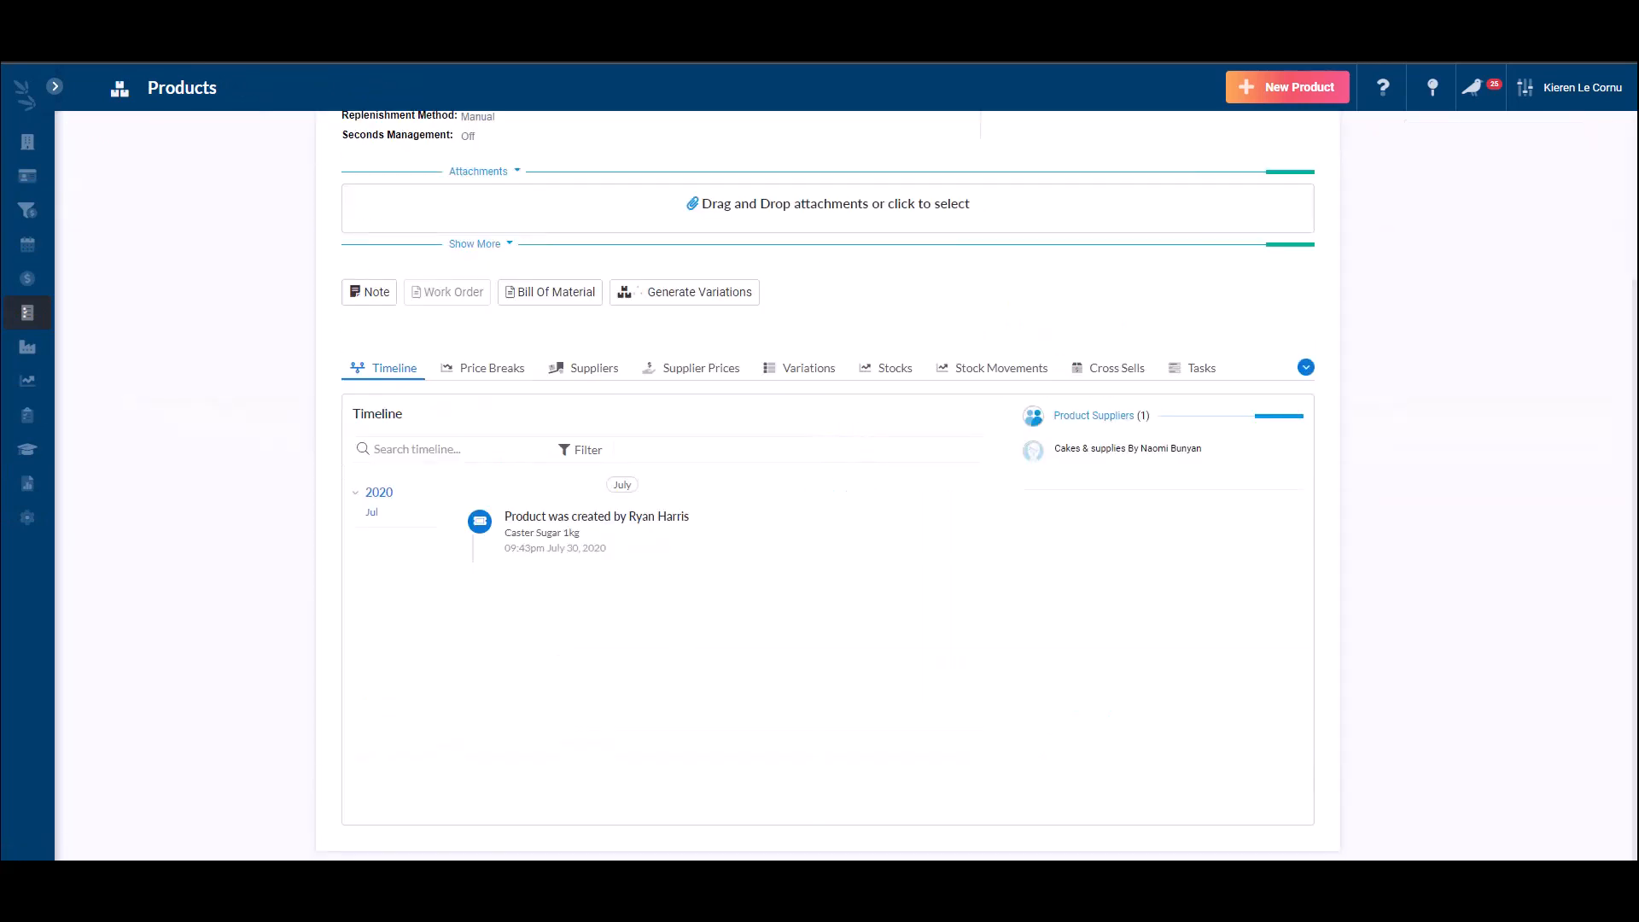
{"action": "left_click", "coordinate": [993, 368]}
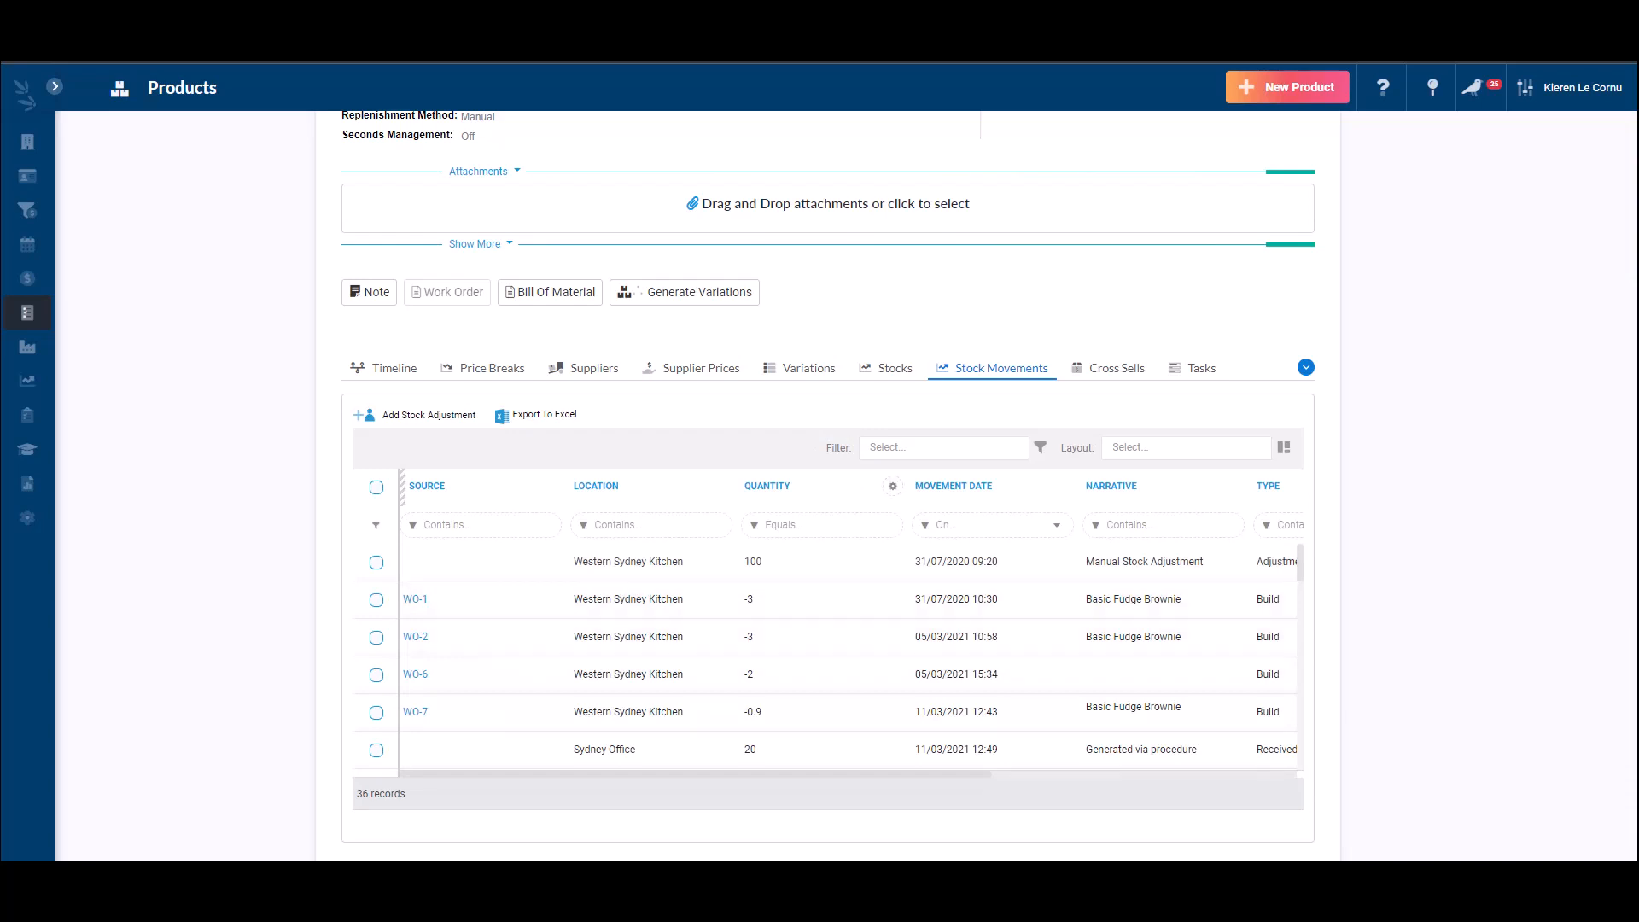
{"action": "left_click", "coordinate": [953, 486]}
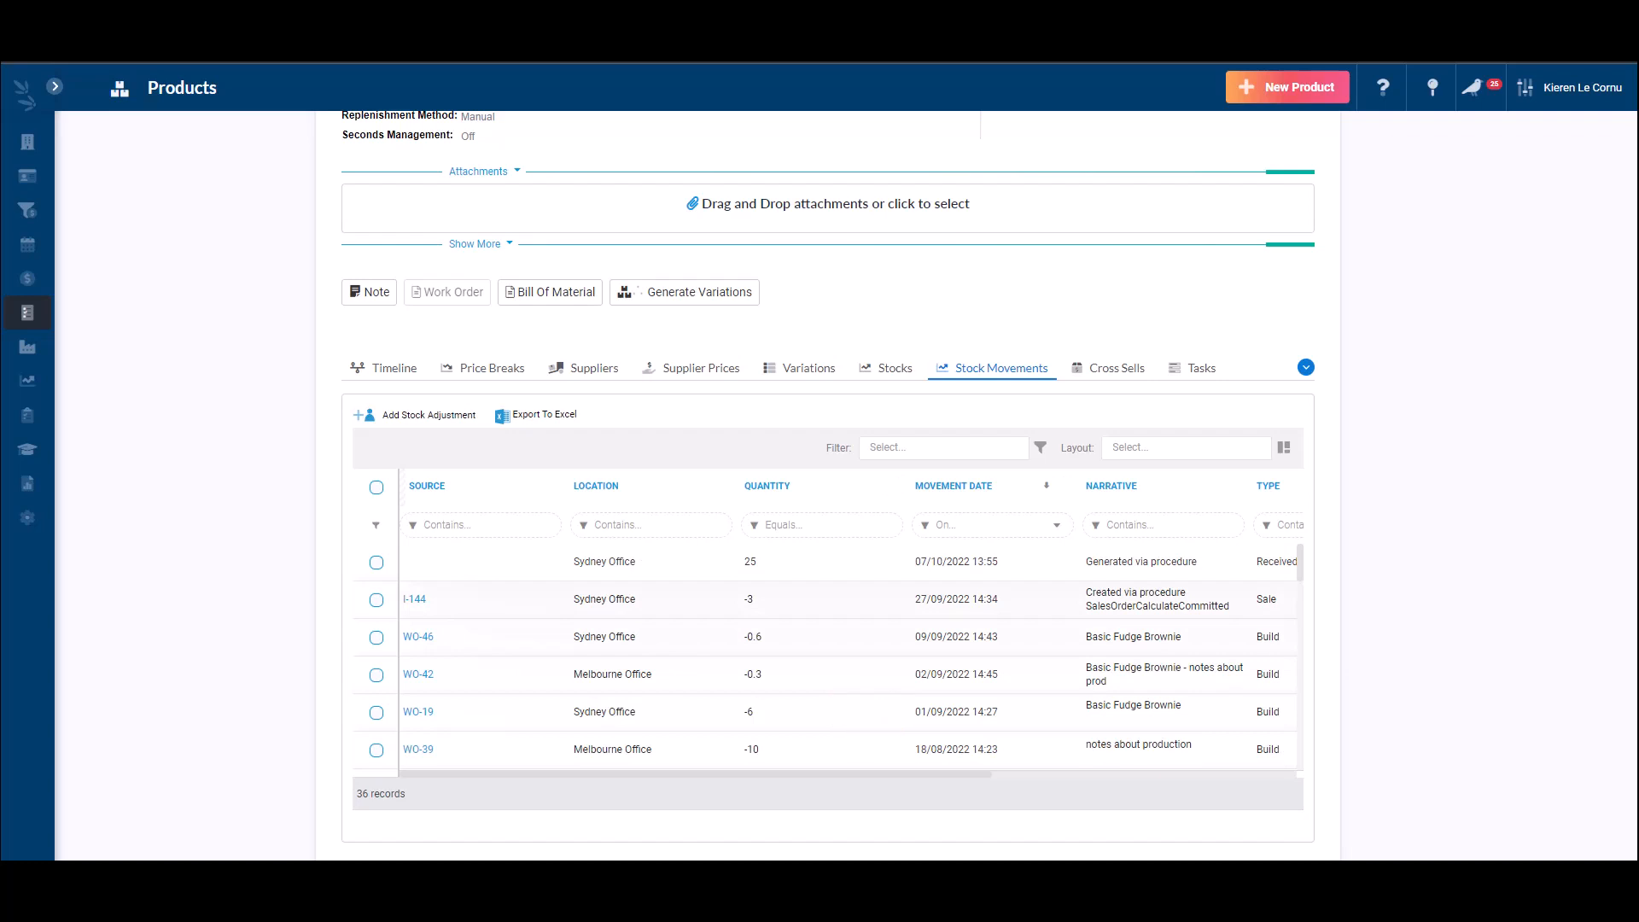
{"action": "scroll", "coordinate": [849, 631], "scroll_direction": "right", "scroll_amount": 1}
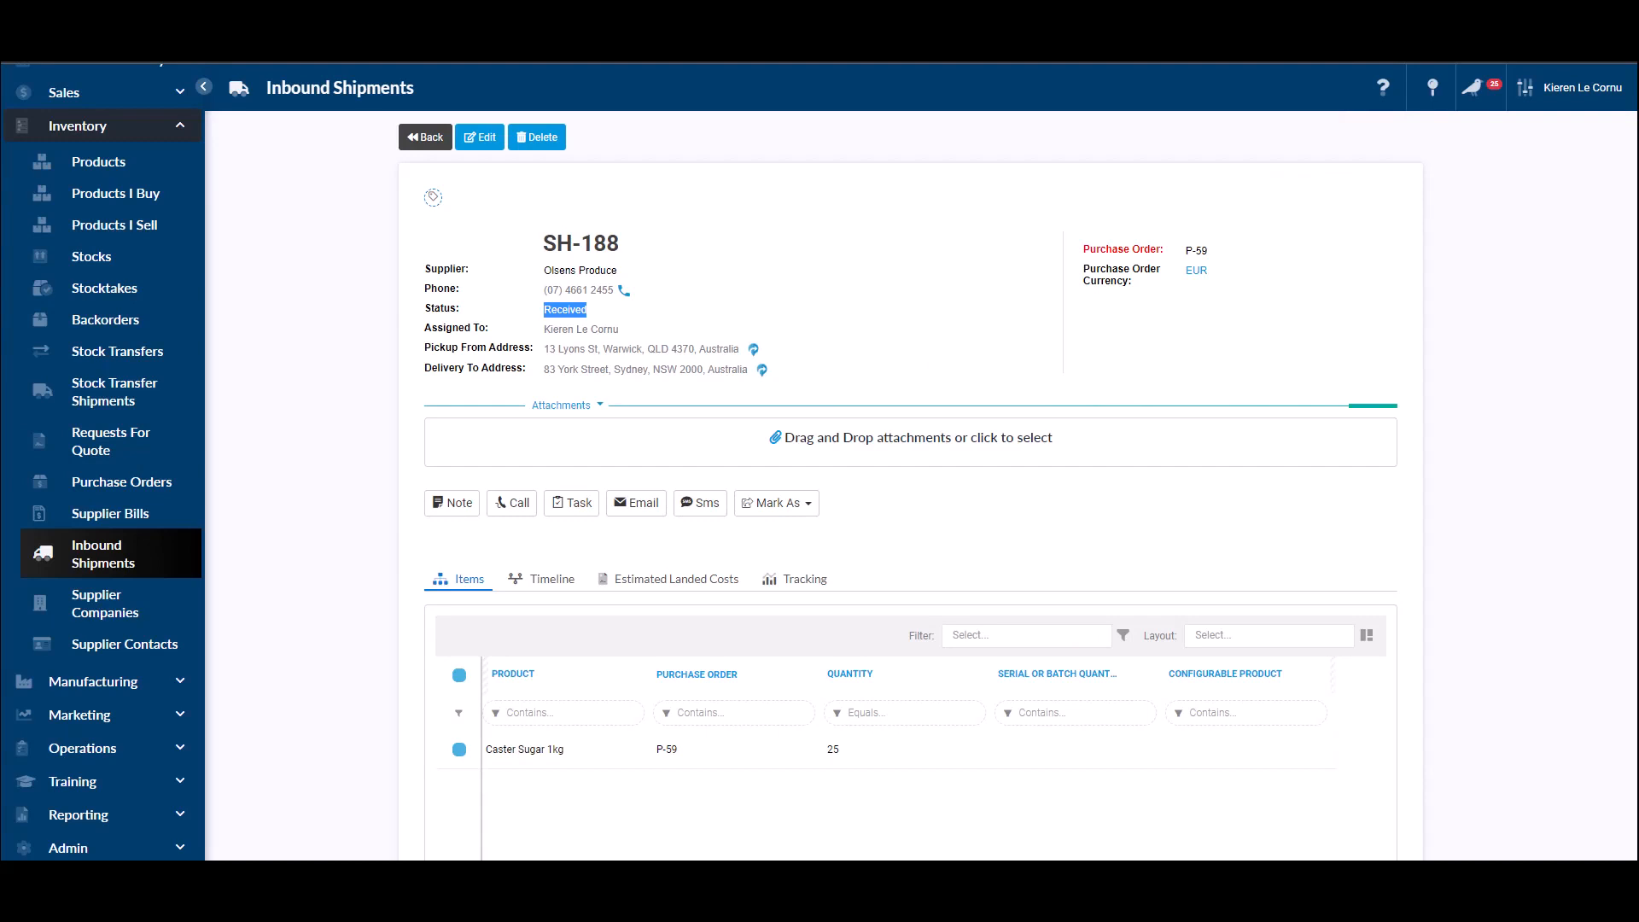
Open the inbound shipment's linked purchase order and check its shipment status and receiving options.
{"action": "left_click", "coordinate": [542, 580]}
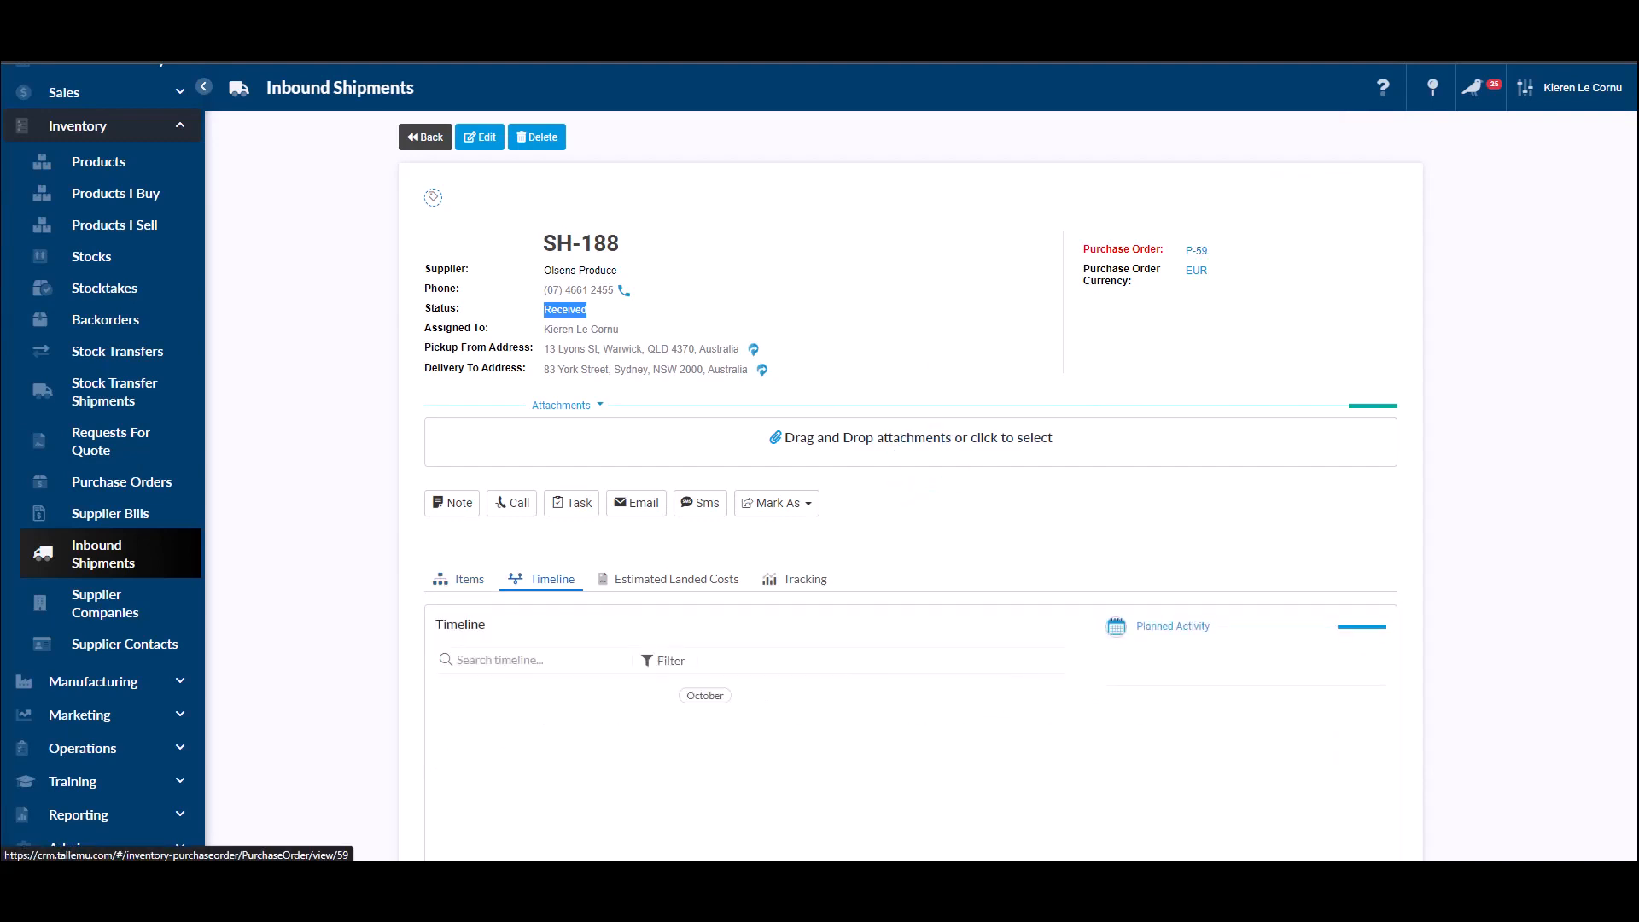
{"action": "left_click", "coordinate": [1196, 250]}
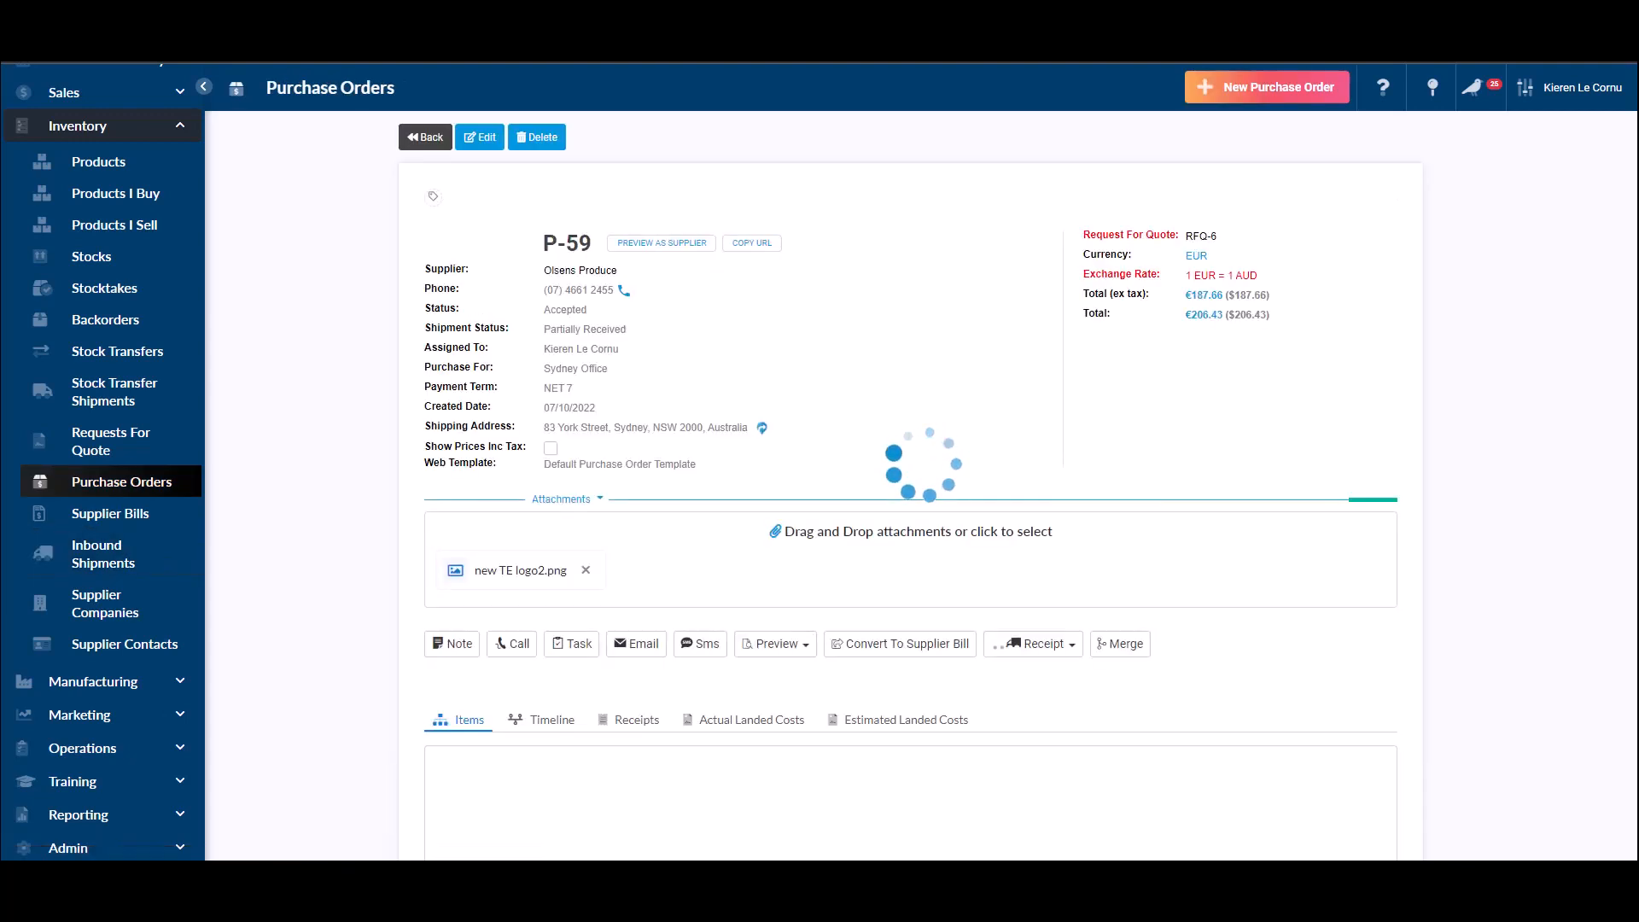
{"action": "triple_click", "coordinate": [585, 330]}
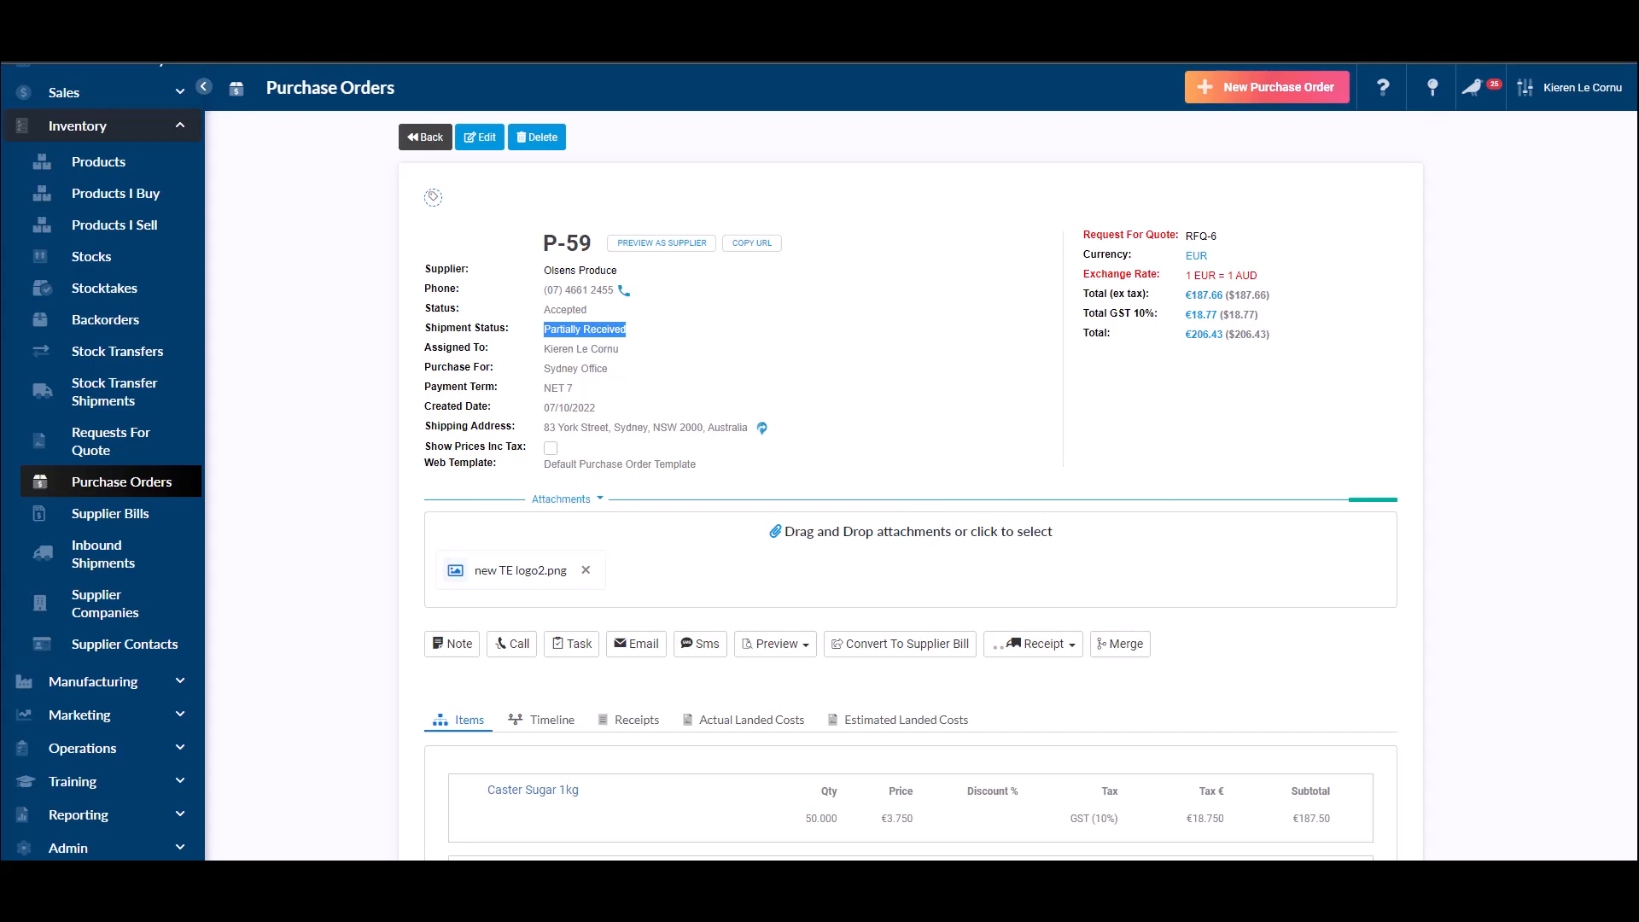
{"action": "left_click", "coordinate": [1033, 644]}
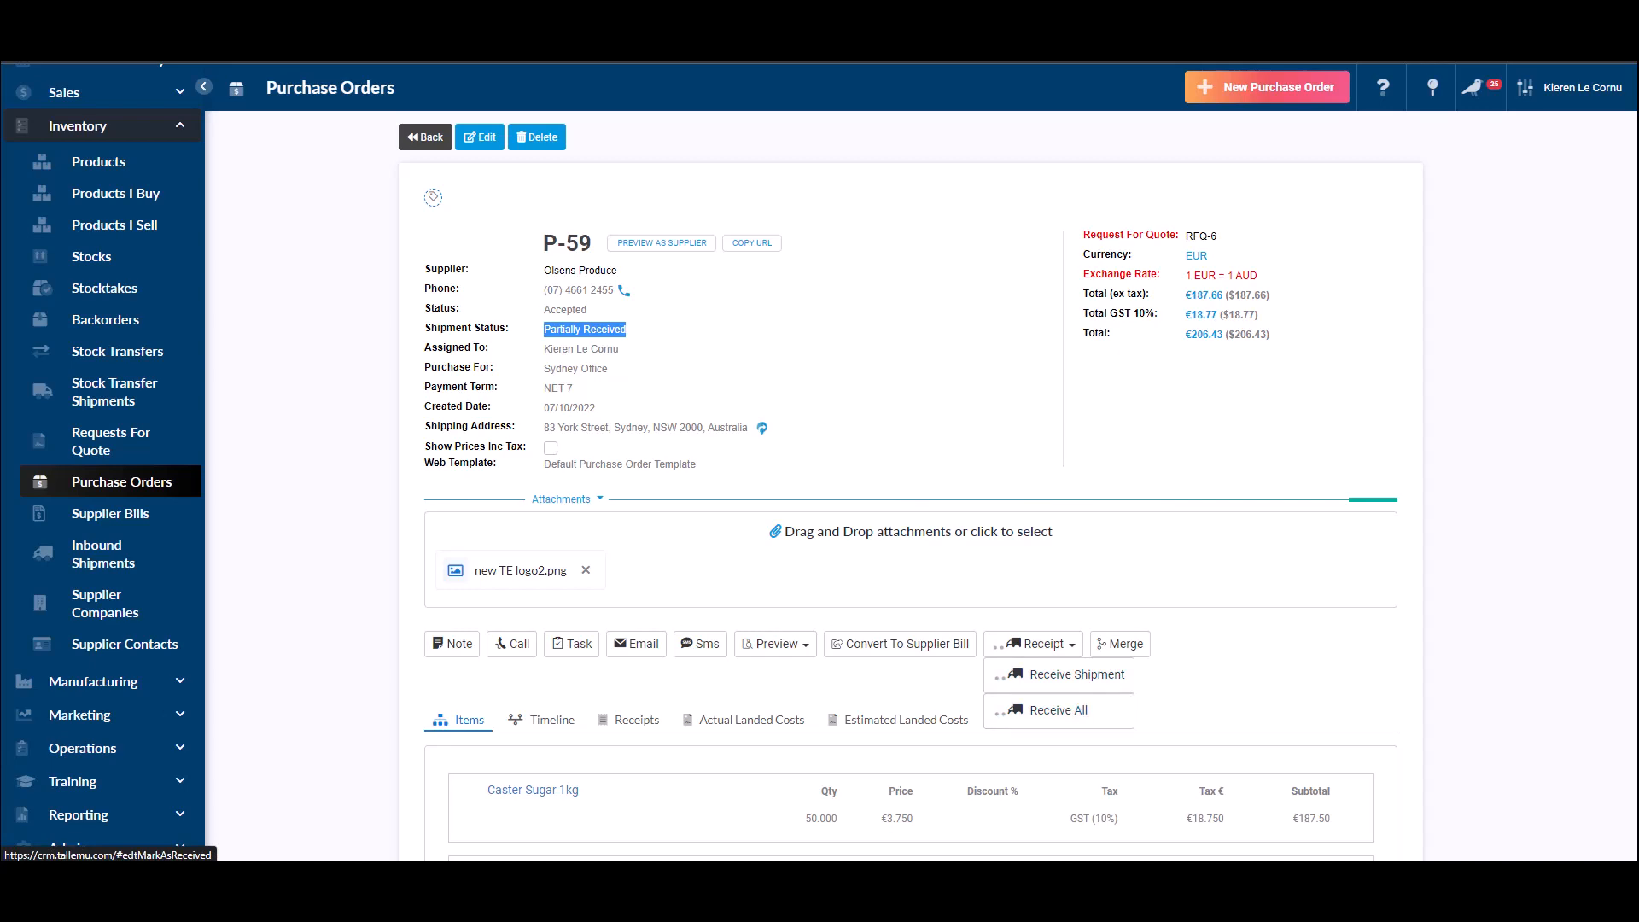
{"action": "left_click", "coordinate": [1221, 690]}
View the Olsens Produce purchase order's items and receipts, and show its actual landed costs.
{"action": "scroll", "coordinate": [910, 512], "scroll_direction": "down", "scroll_amount": 4}
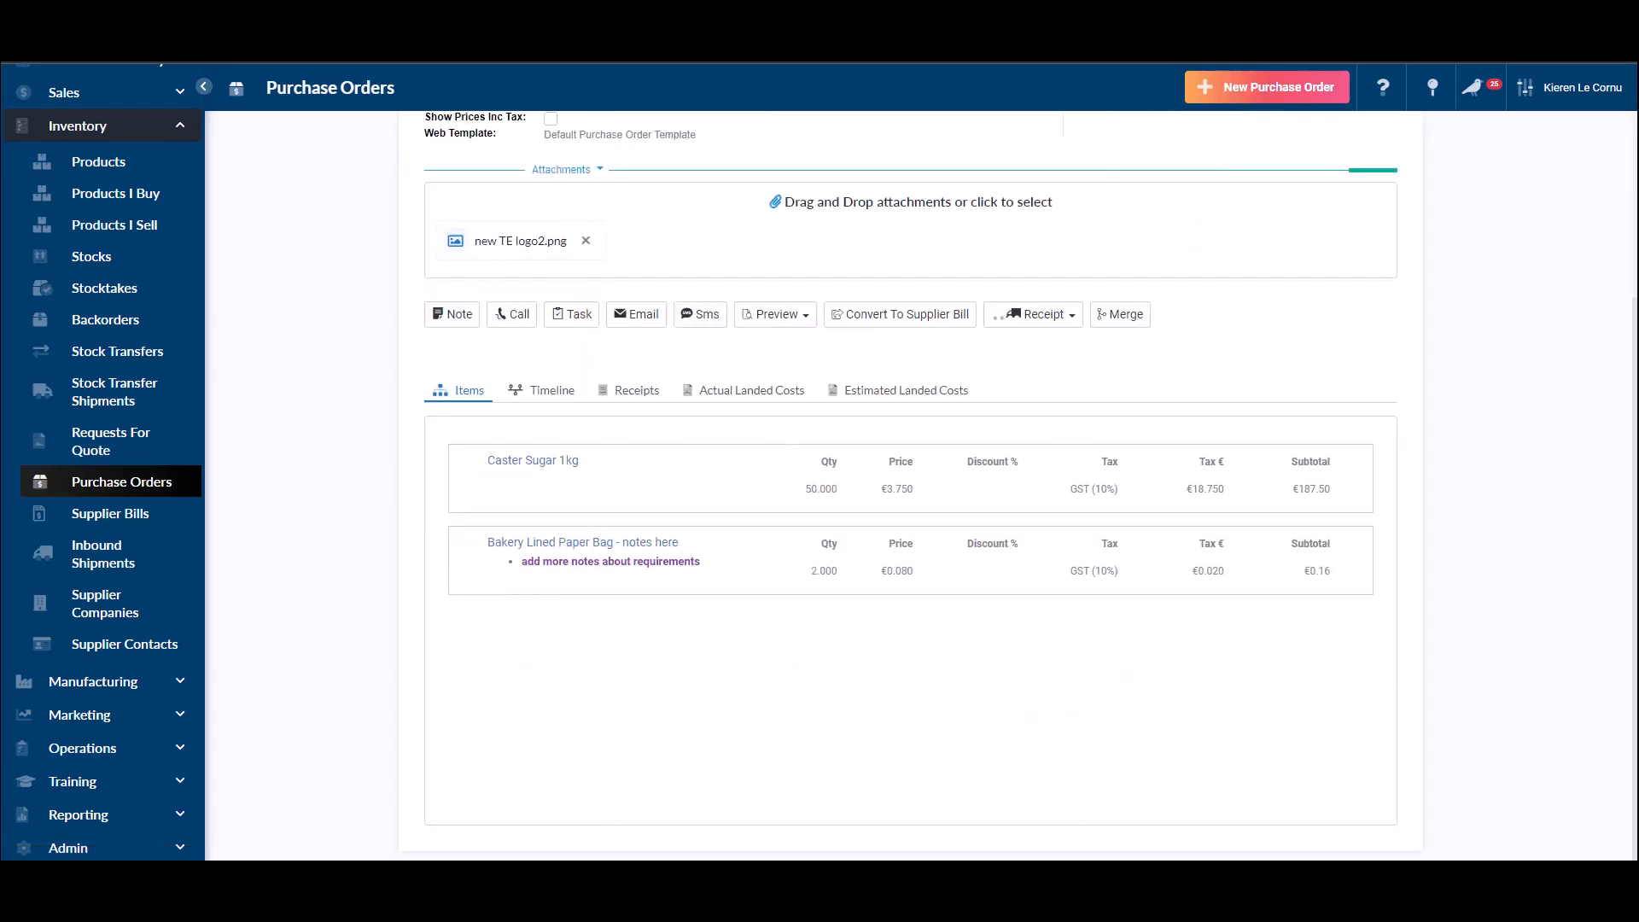
{"action": "left_click", "coordinate": [630, 390]}
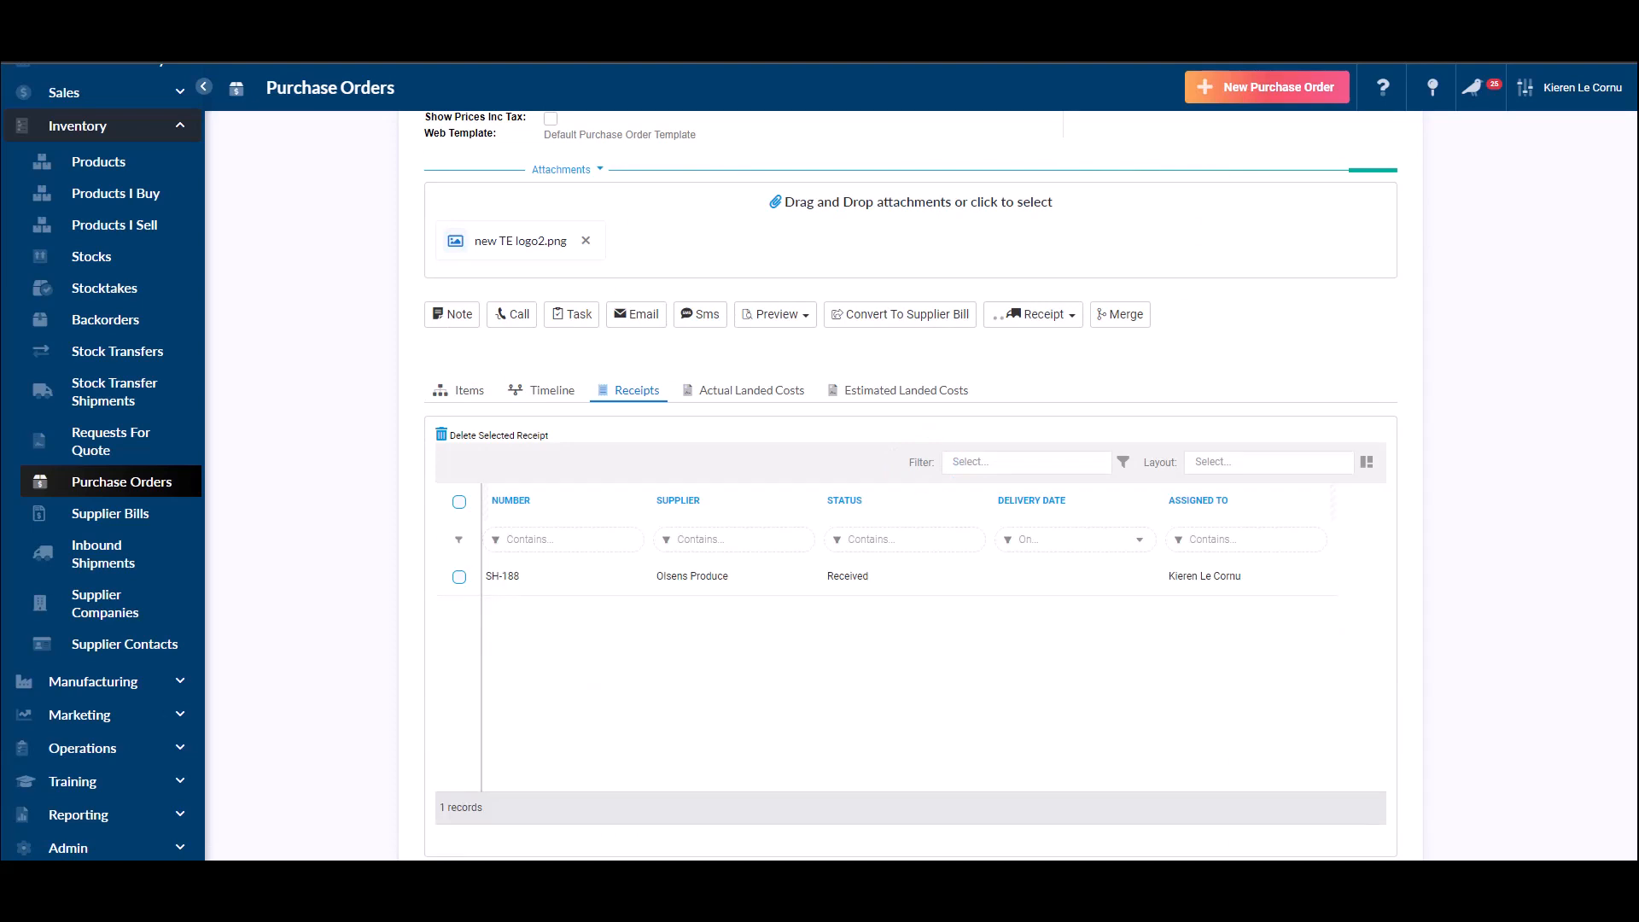
{"action": "scroll", "coordinate": [910, 487], "scroll_direction": "up", "scroll_amount": 4}
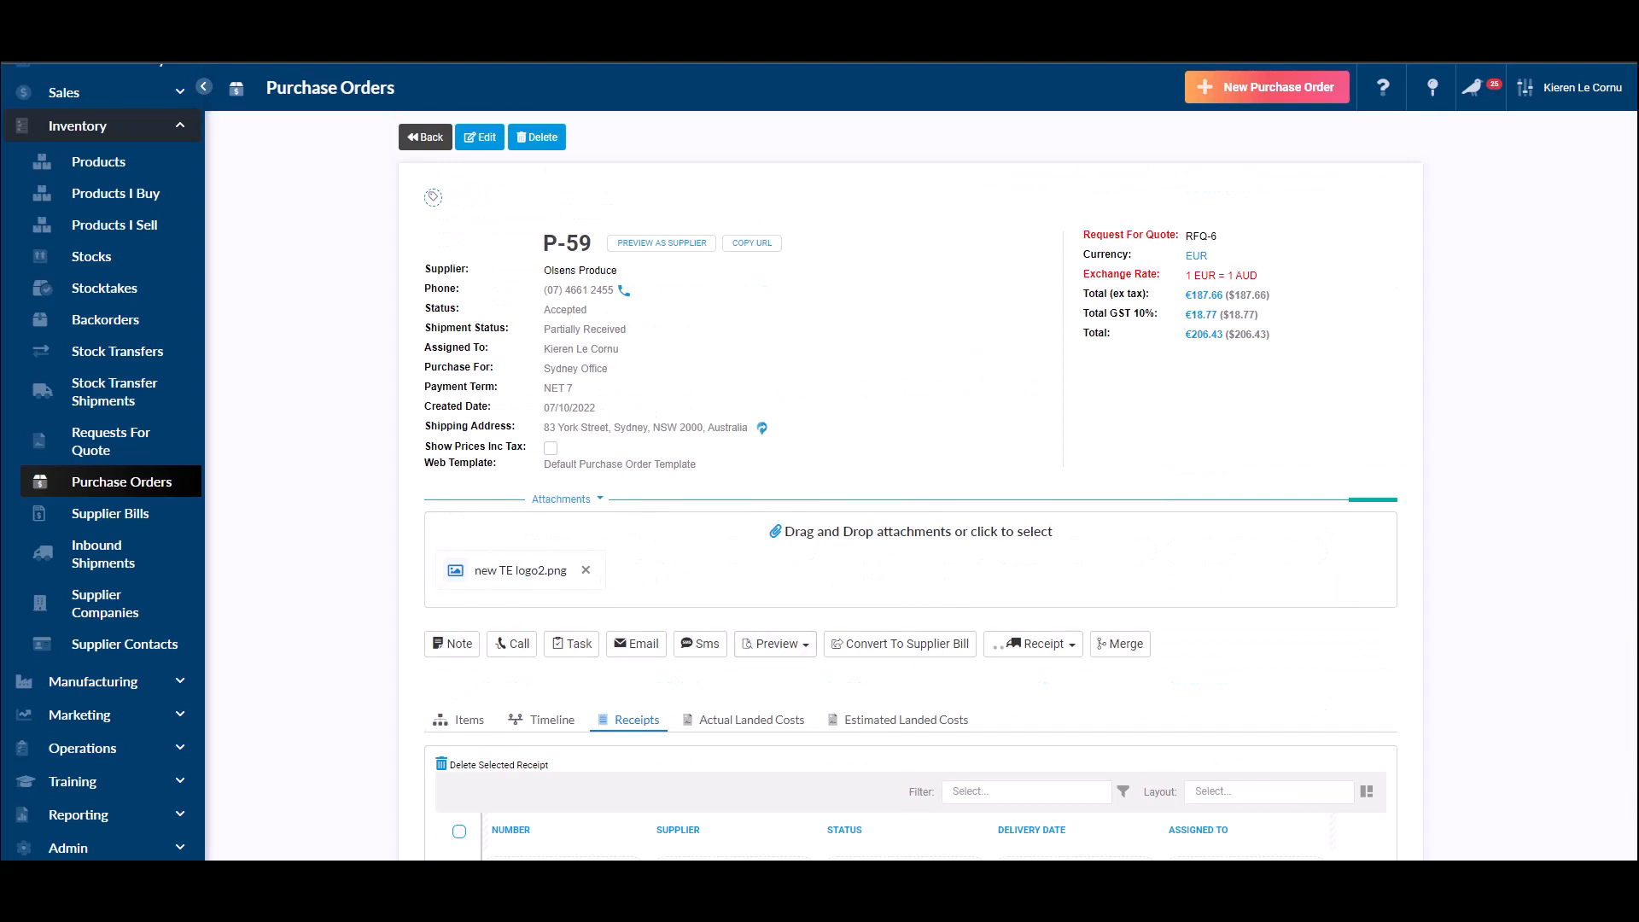
{"action": "left_click", "coordinate": [750, 720]}
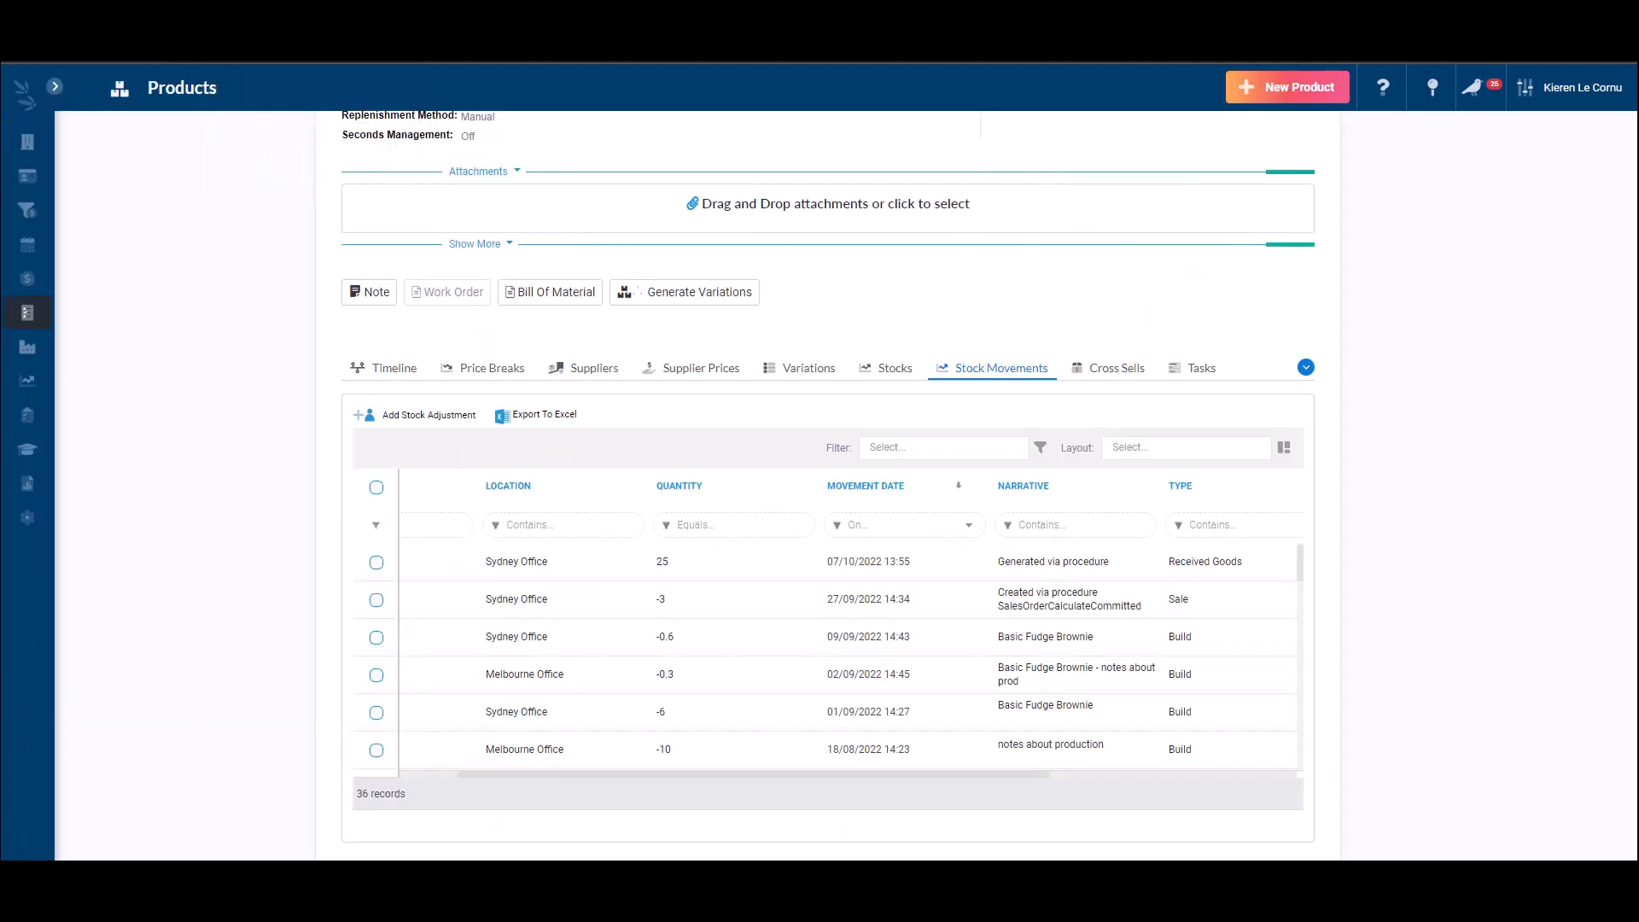
In the general admin settings, switch Landed Cost Management Enabled off and back on to compare the Landed Cost Calculation options.
{"action": "left_click", "coordinate": [55, 86]}
{"action": "left_click", "coordinate": [78, 312]}
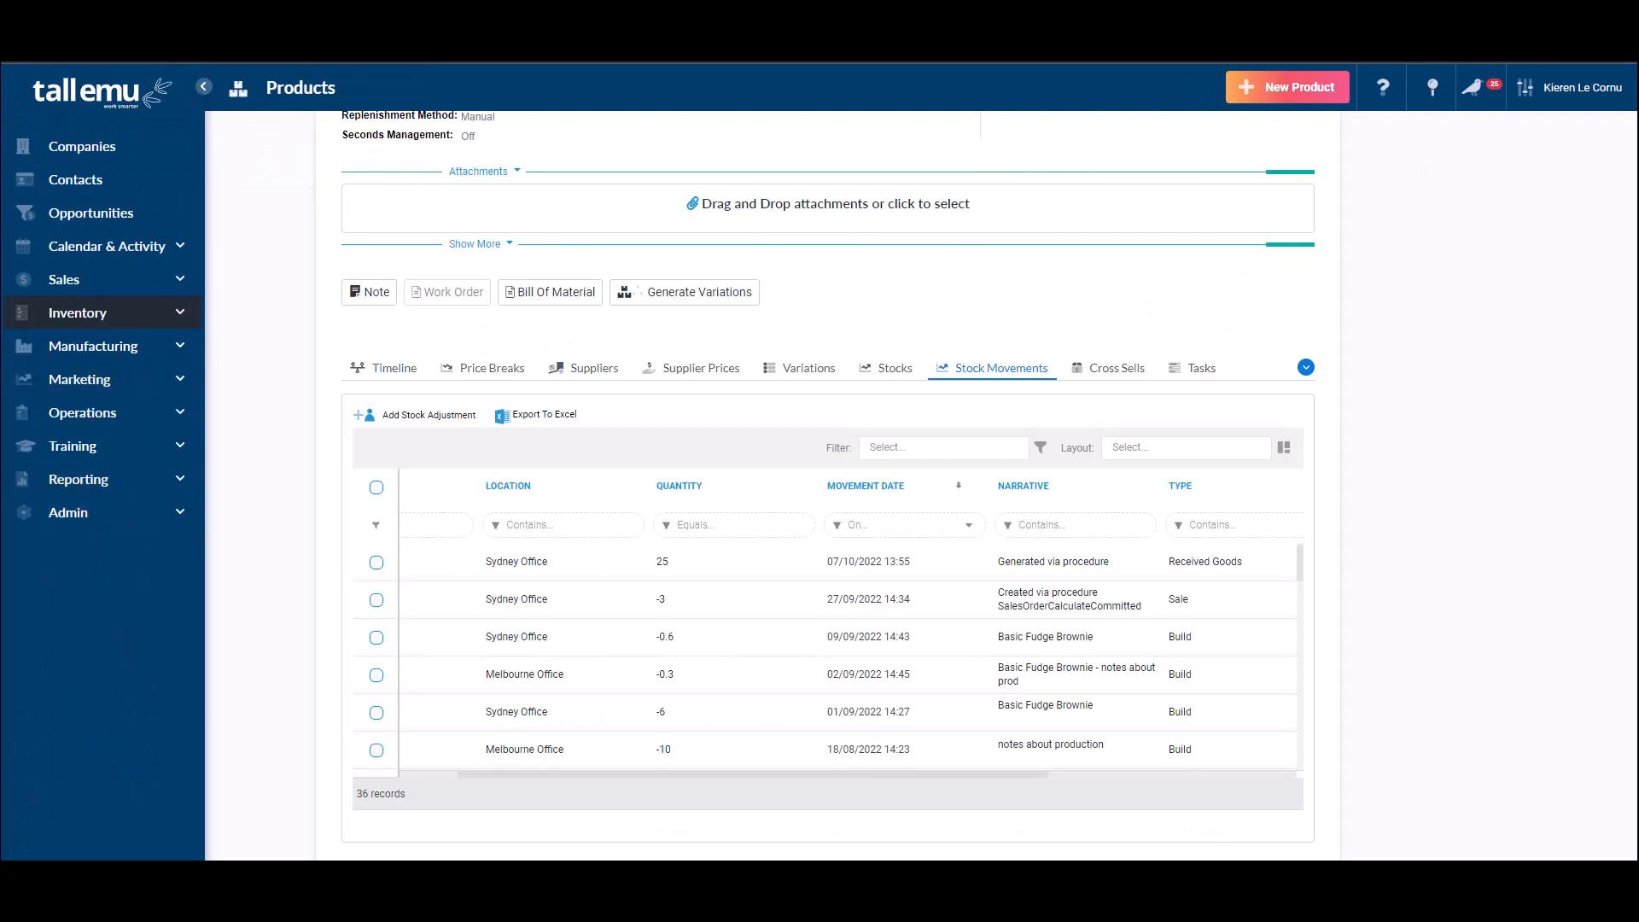
{"action": "left_click", "coordinate": [68, 512]}
{"action": "left_click", "coordinate": [95, 548]}
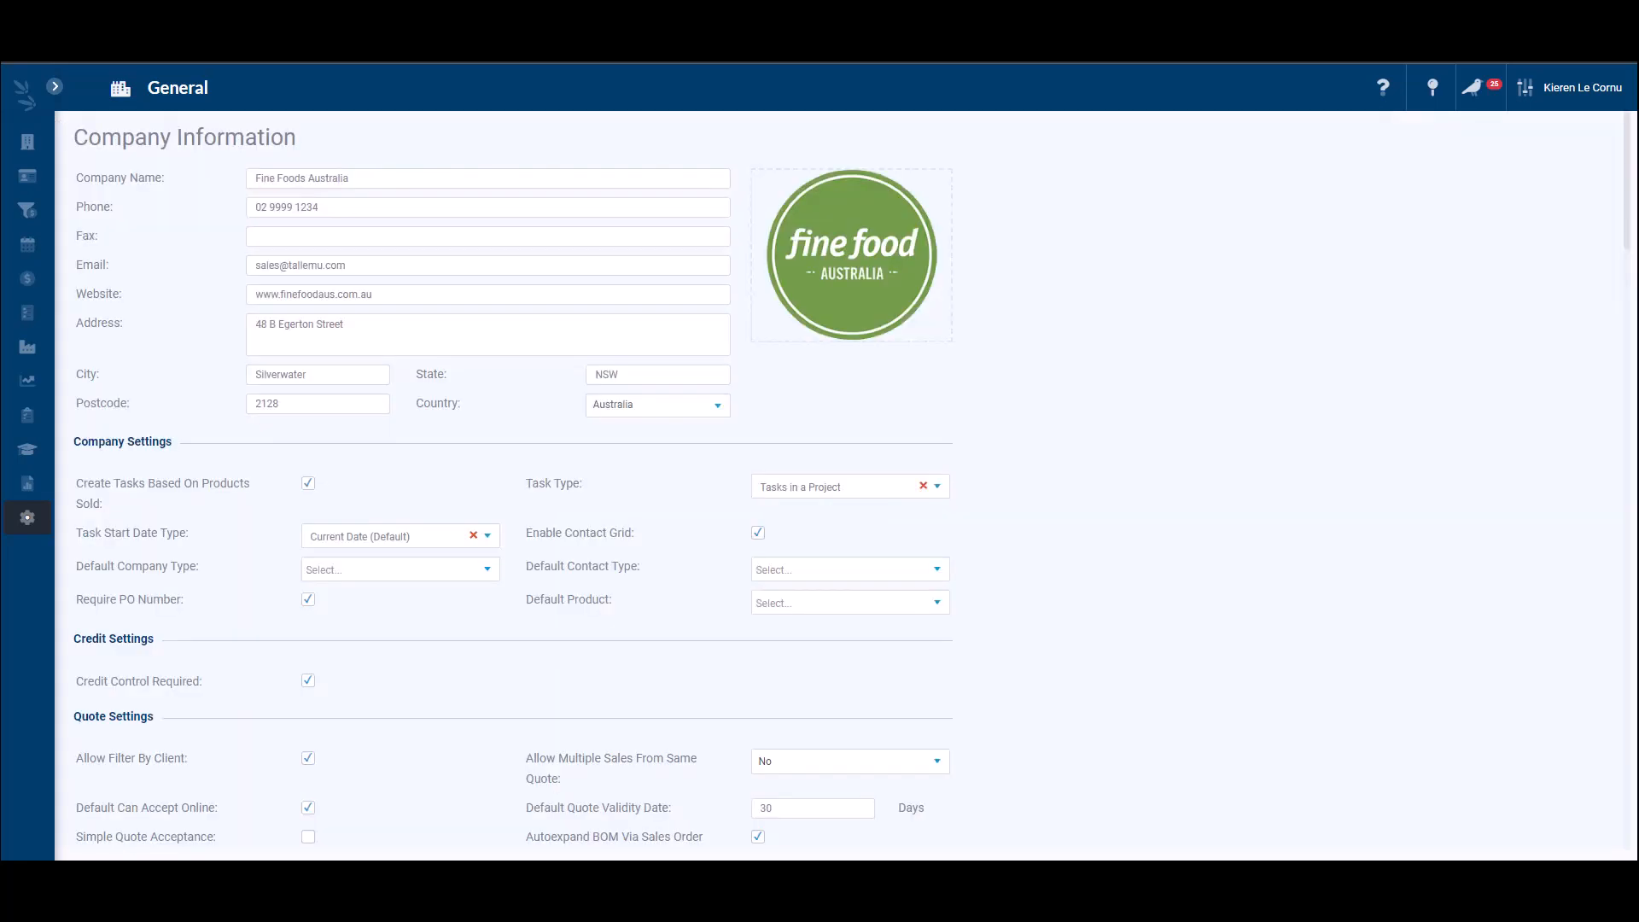
{"action": "scroll", "coordinate": [512, 478], "scroll_direction": "down", "scroll_amount": 20}
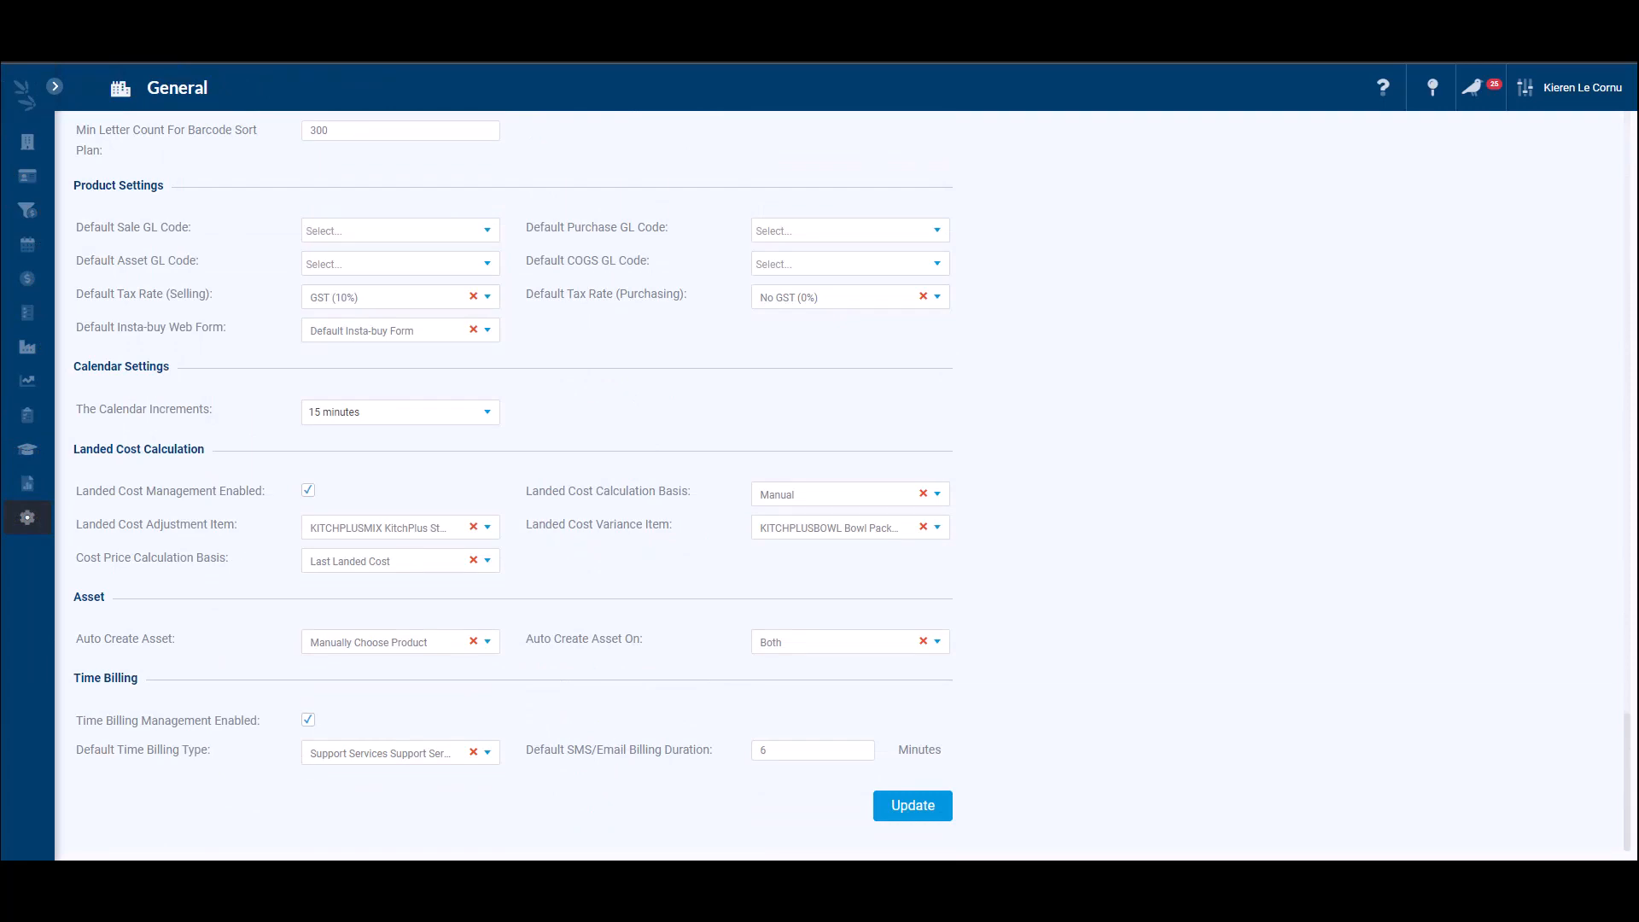
{"action": "left_click", "coordinate": [308, 490]}
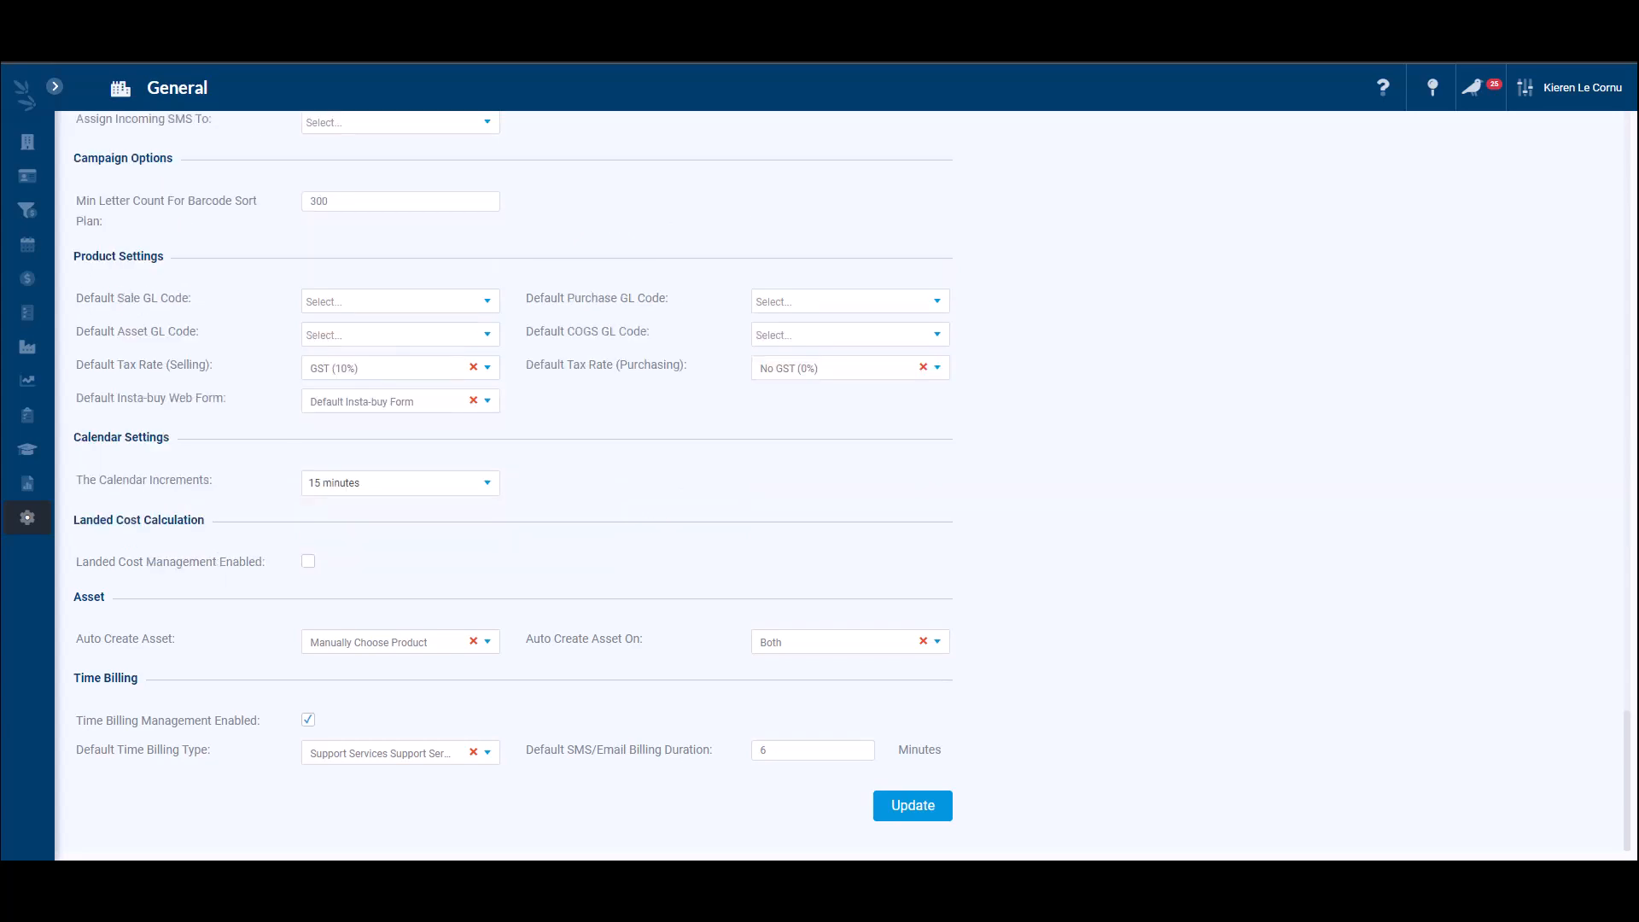
{"action": "left_click", "coordinate": [308, 561]}
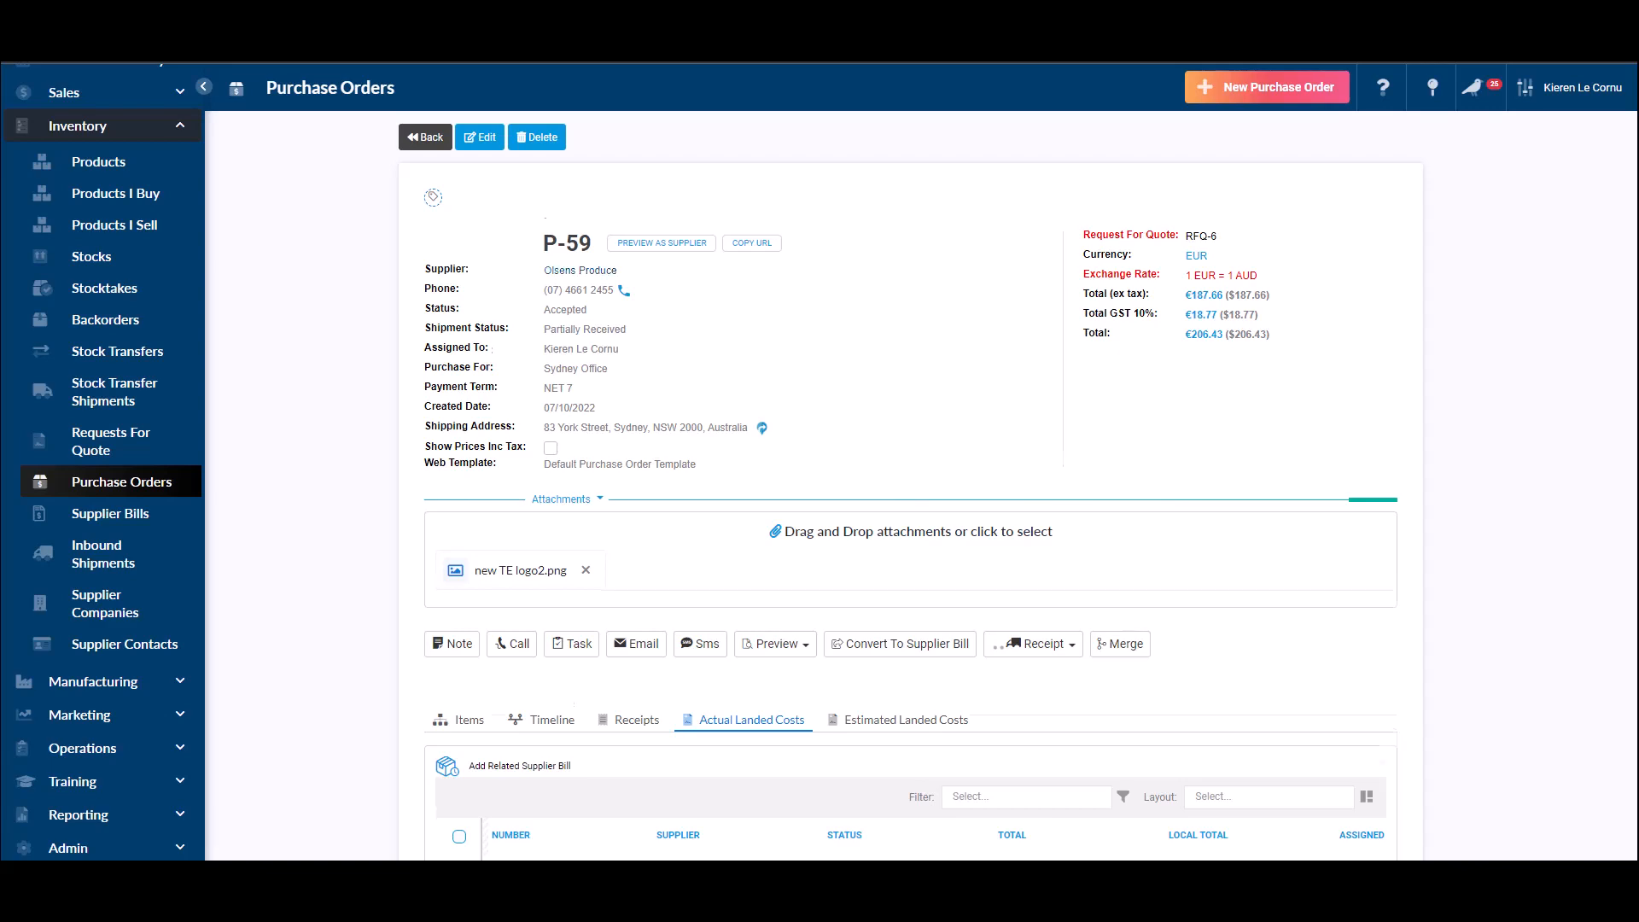
Examine the actual and estimated landed costs of the Olsens Produce purchase order.
{"action": "scroll", "coordinate": [910, 512], "scroll_direction": "down", "scroll_amount": 4}
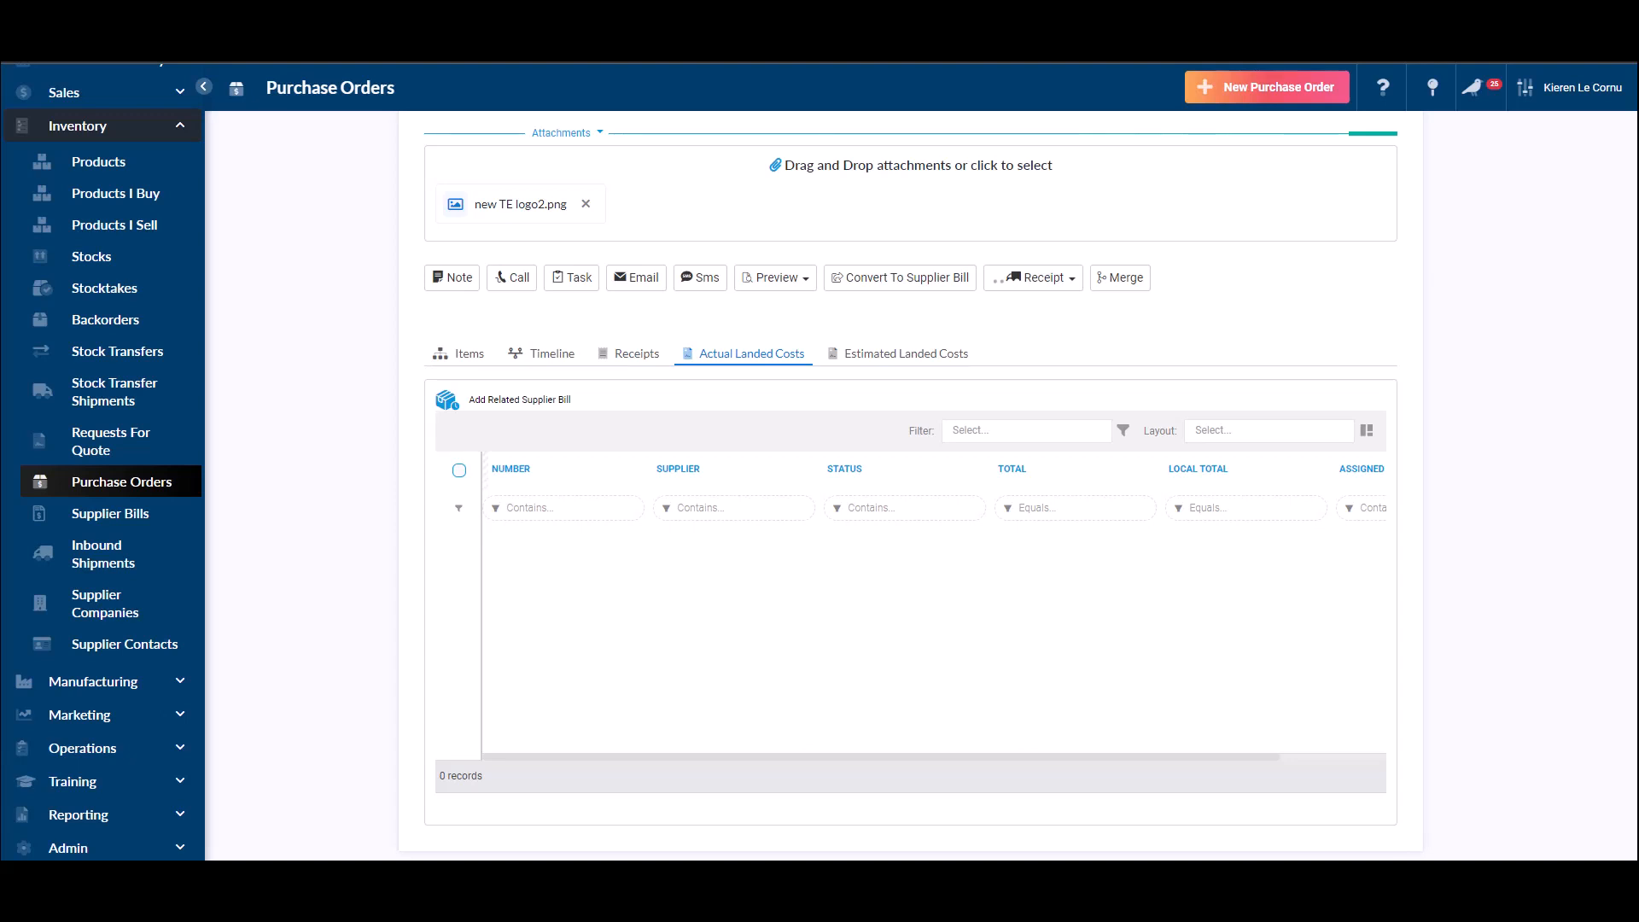
{"action": "left_click", "coordinate": [905, 353]}
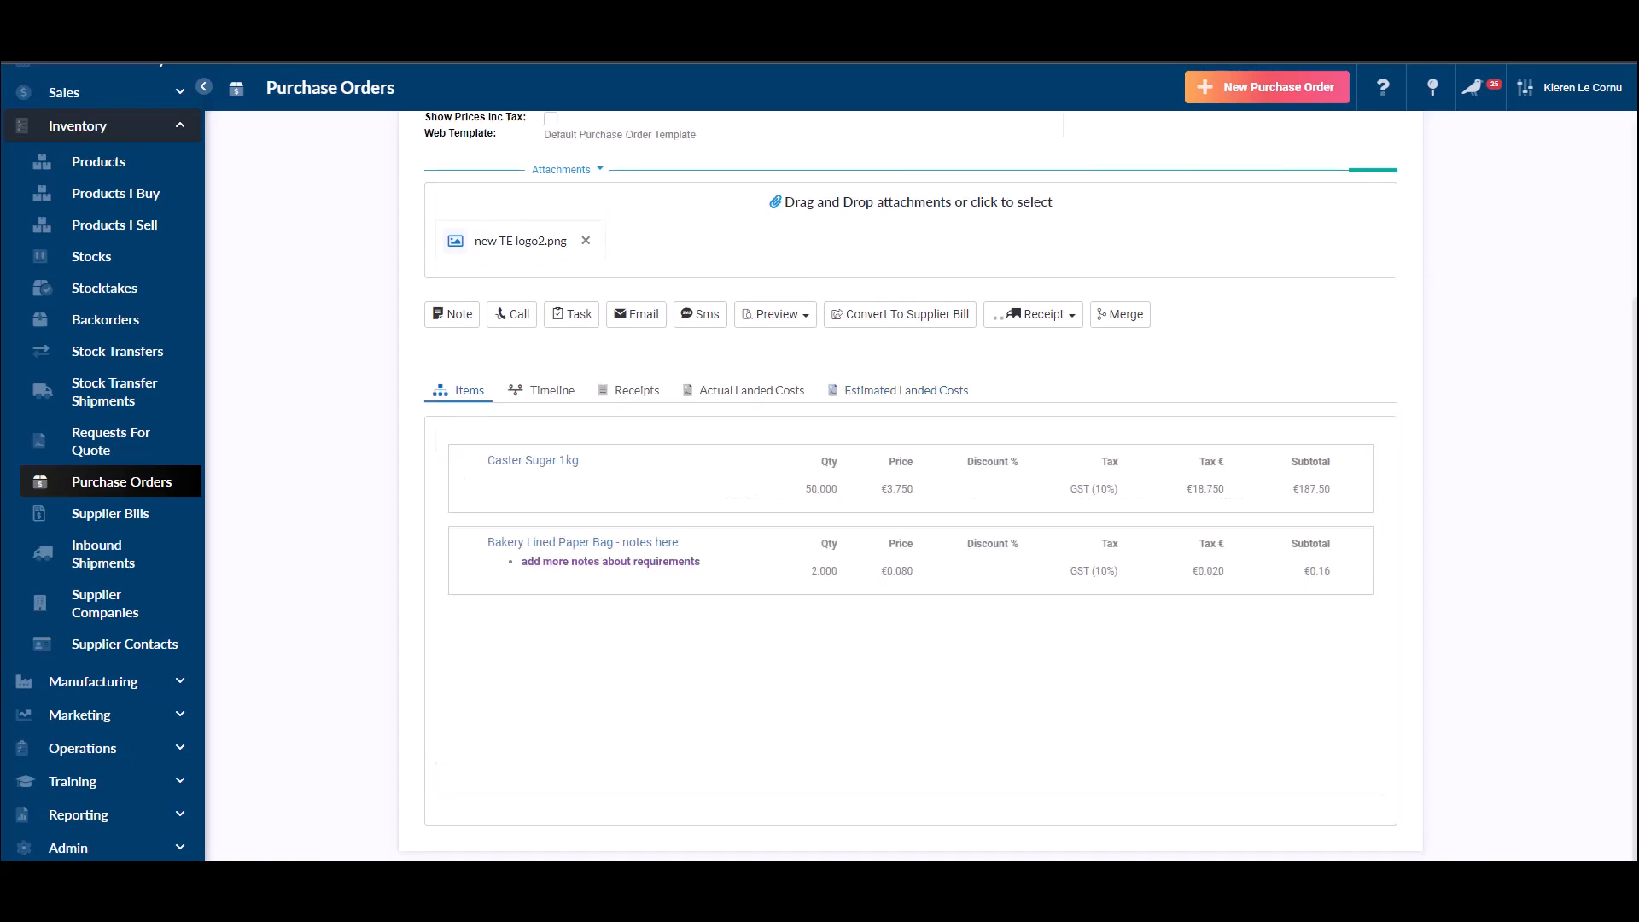
Convert the Olsens Produce purchase order to a supplier bill and check the bill's purchase order link.
{"action": "scroll", "coordinate": [907, 393], "scroll_direction": "up", "scroll_amount": 4}
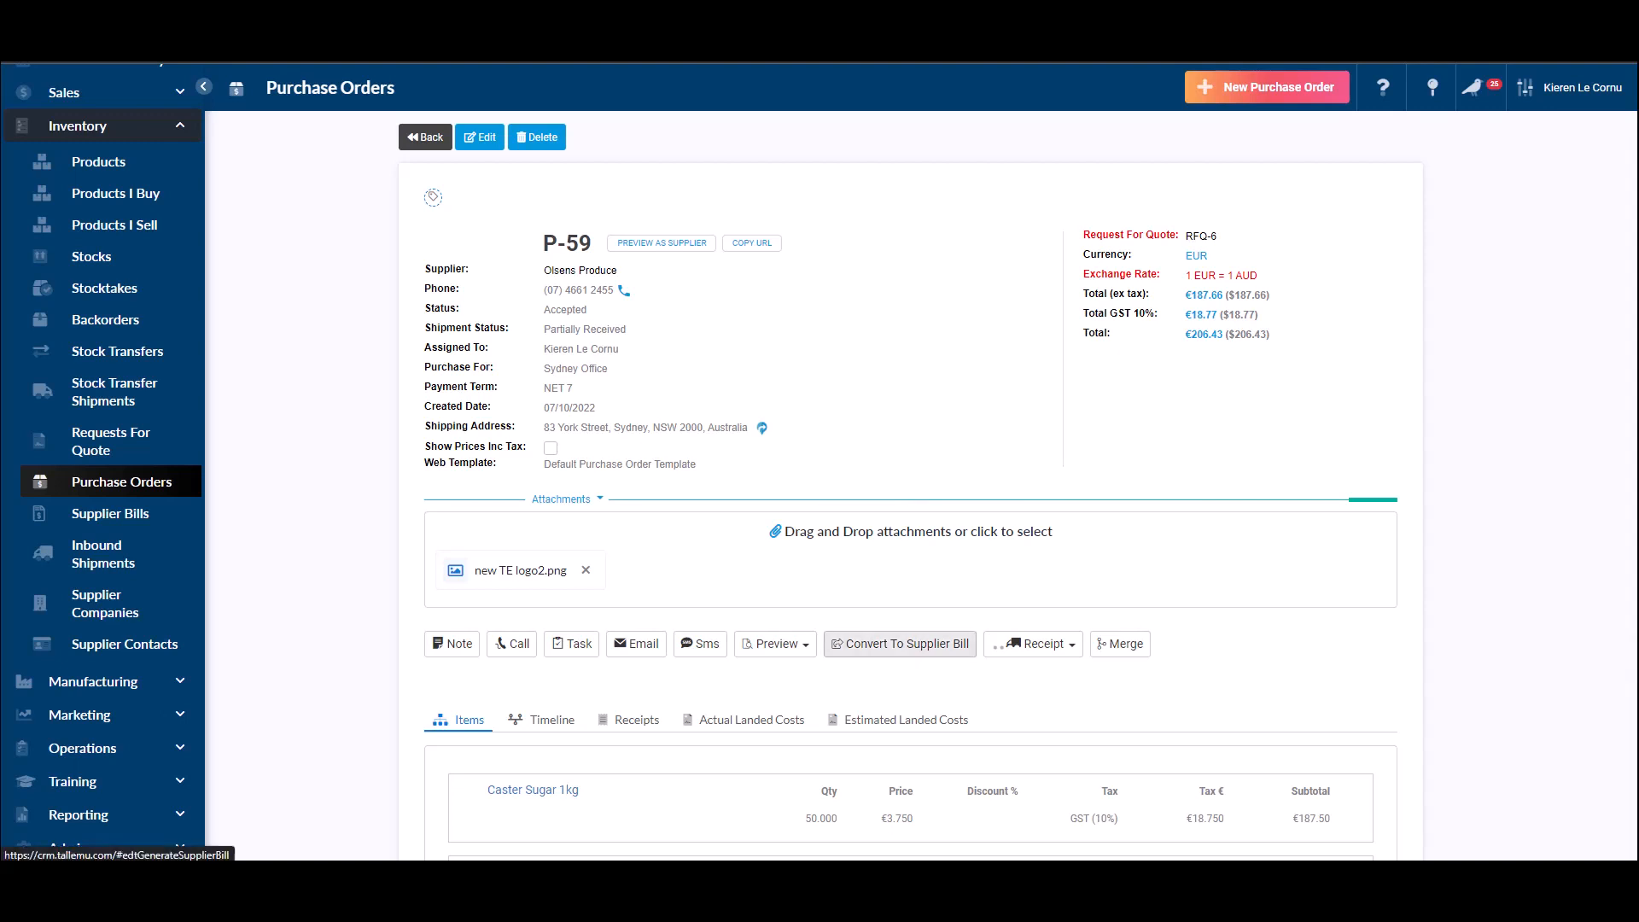
{"action": "left_click", "coordinate": [899, 643]}
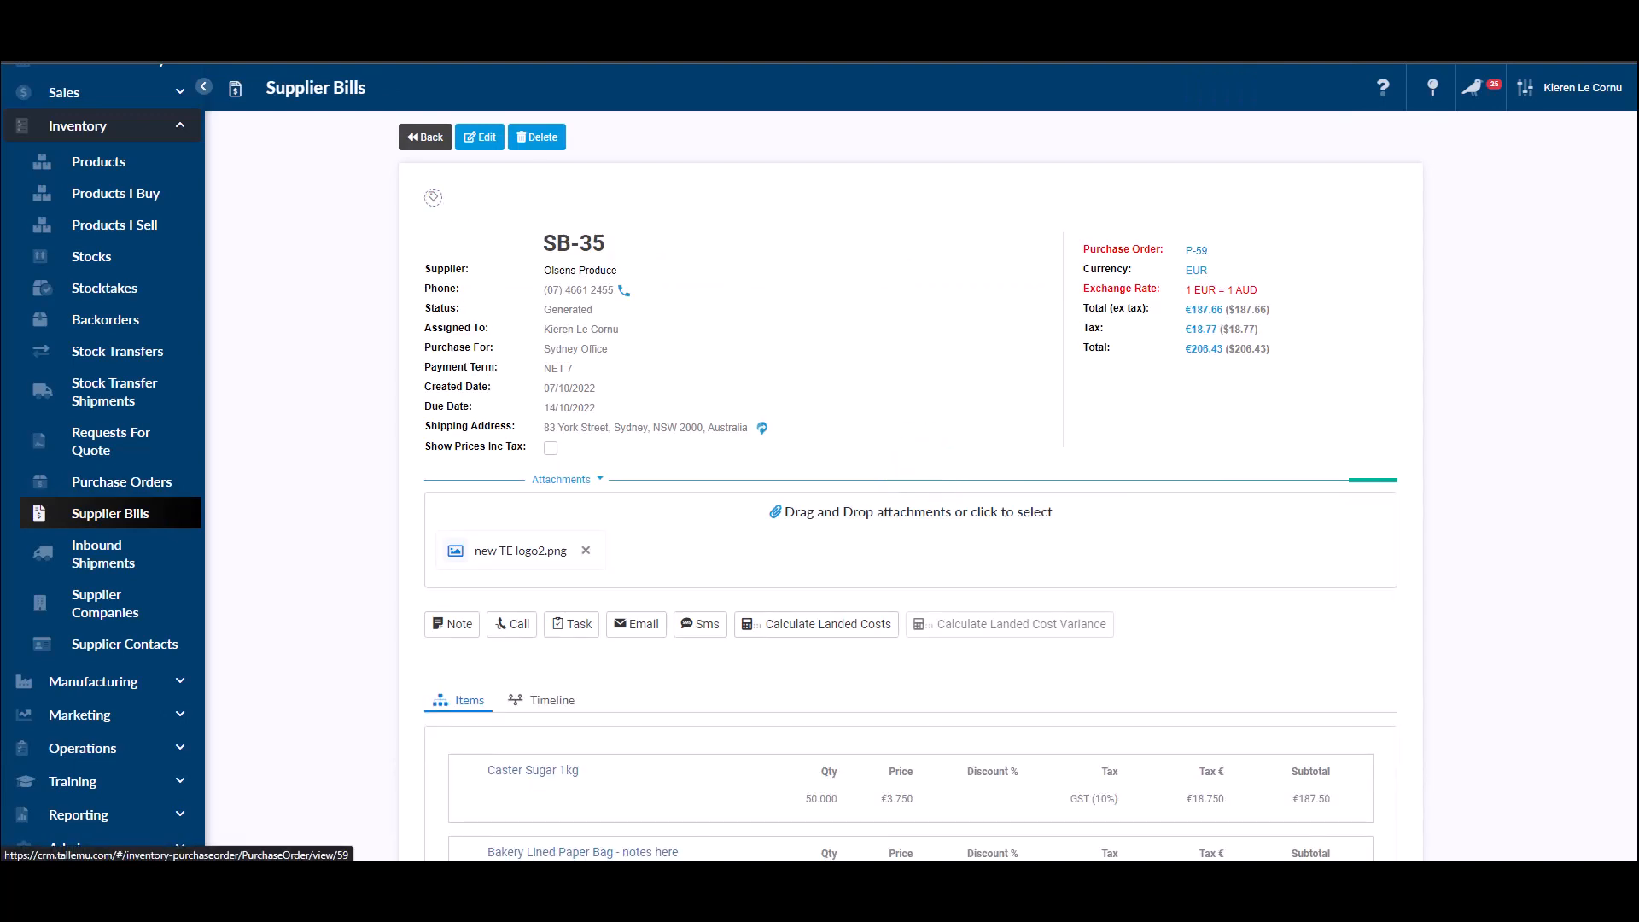
{"action": "right_click", "coordinate": [1198, 250]}
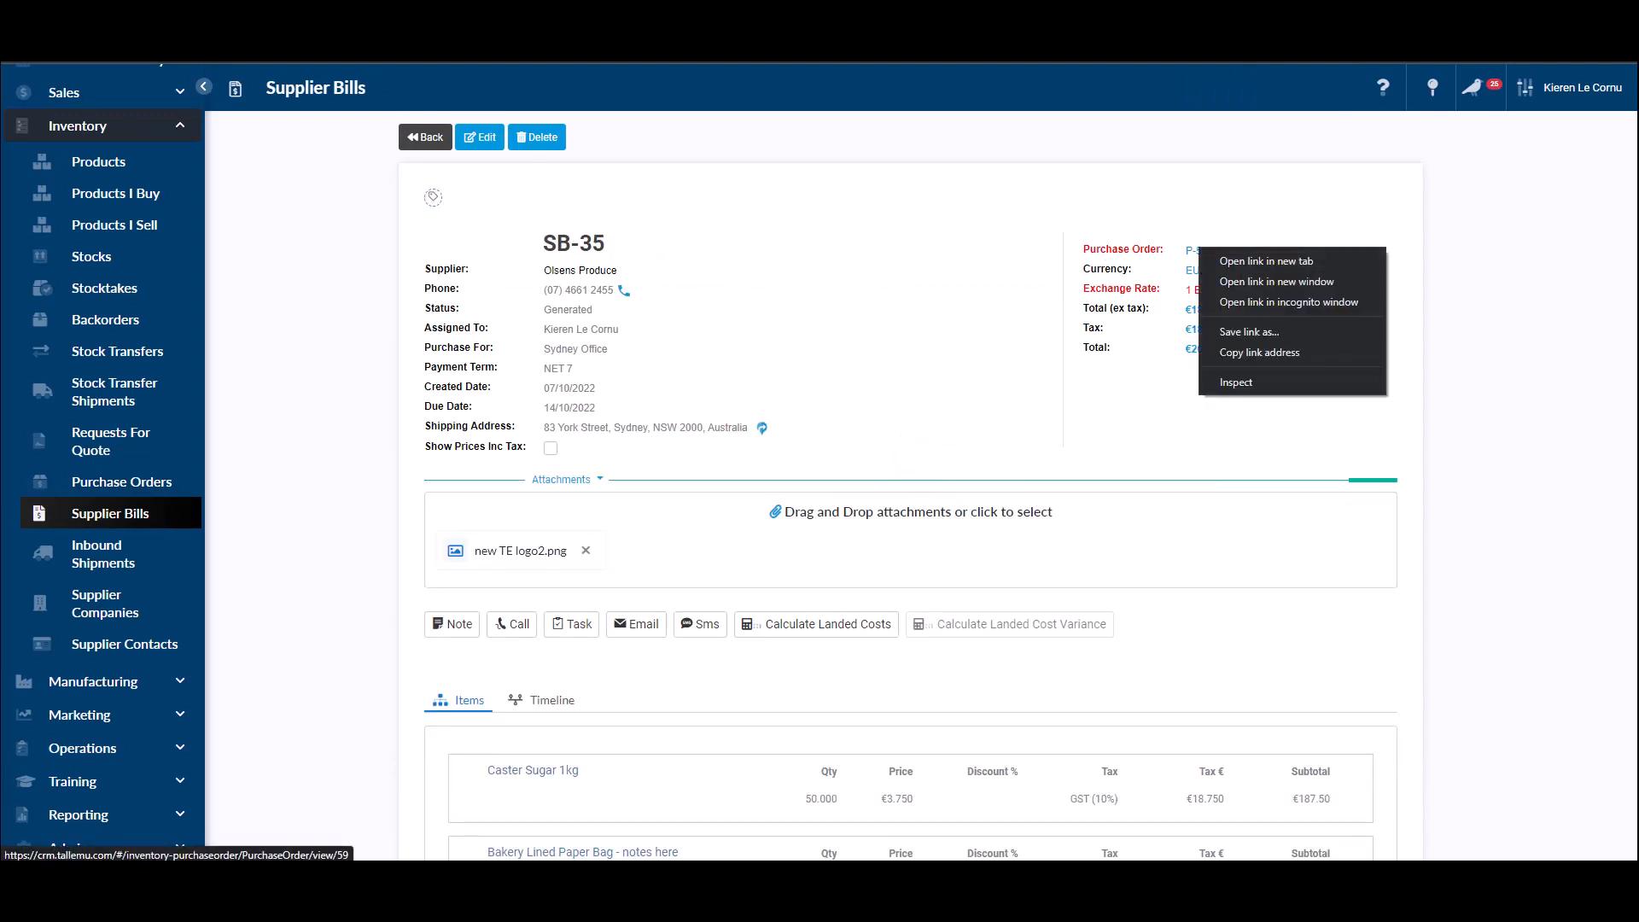
{"action": "left_click", "coordinate": [1195, 251]}
Review the new supplier bill's items and timeline.
{"action": "scroll", "coordinate": [910, 513], "scroll_direction": "down", "scroll_amount": 4}
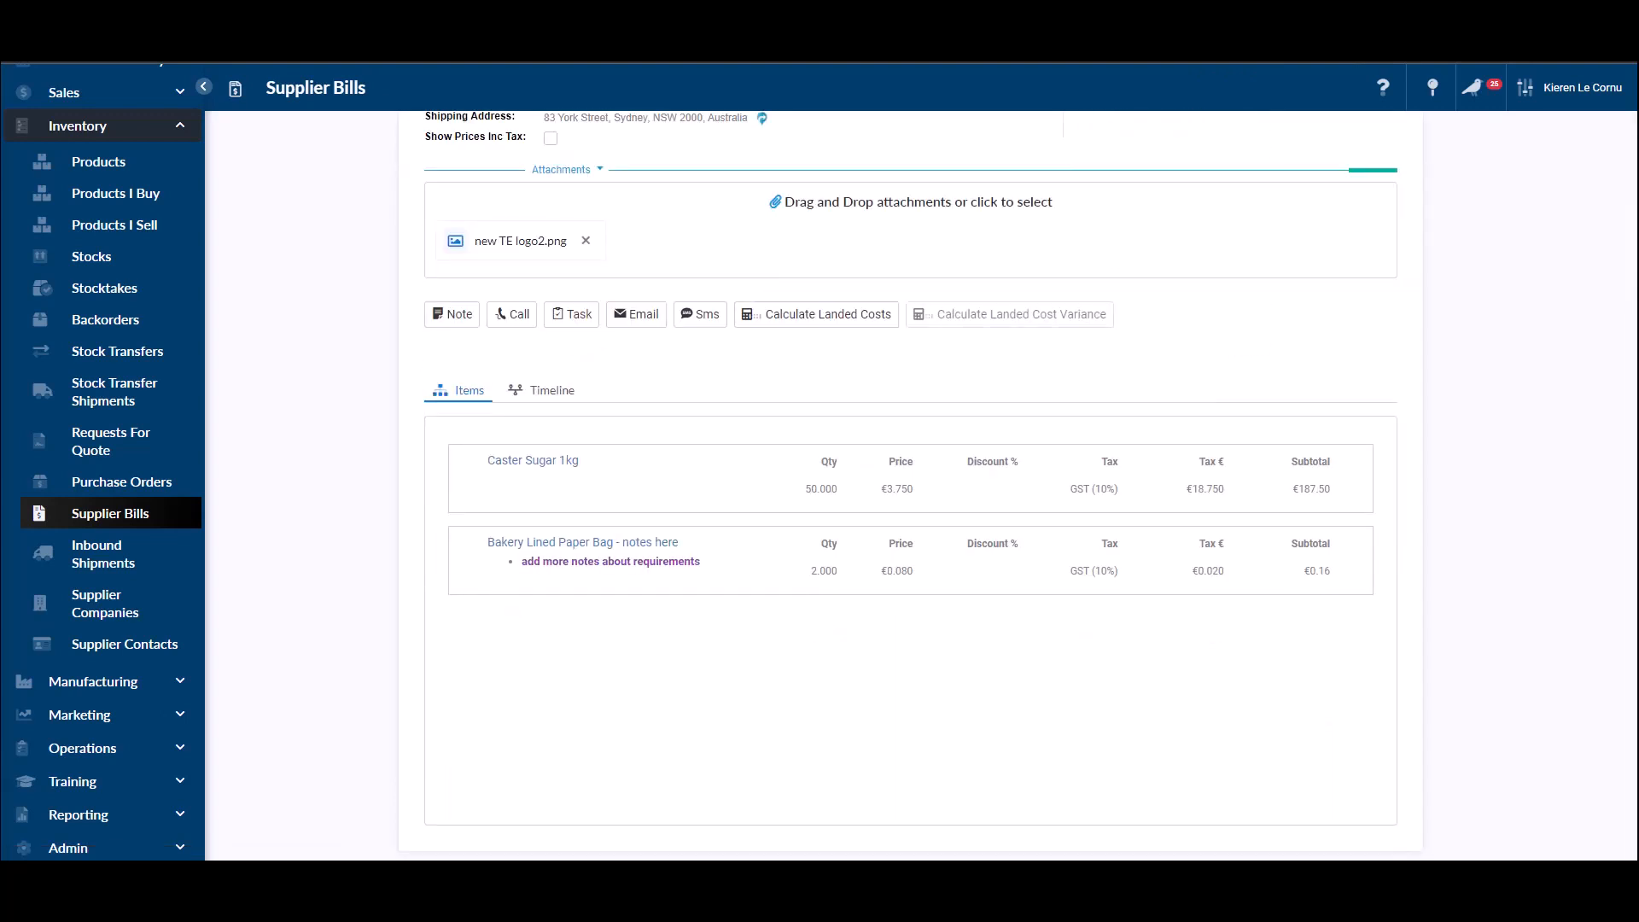
{"action": "left_click", "coordinate": [551, 390]}
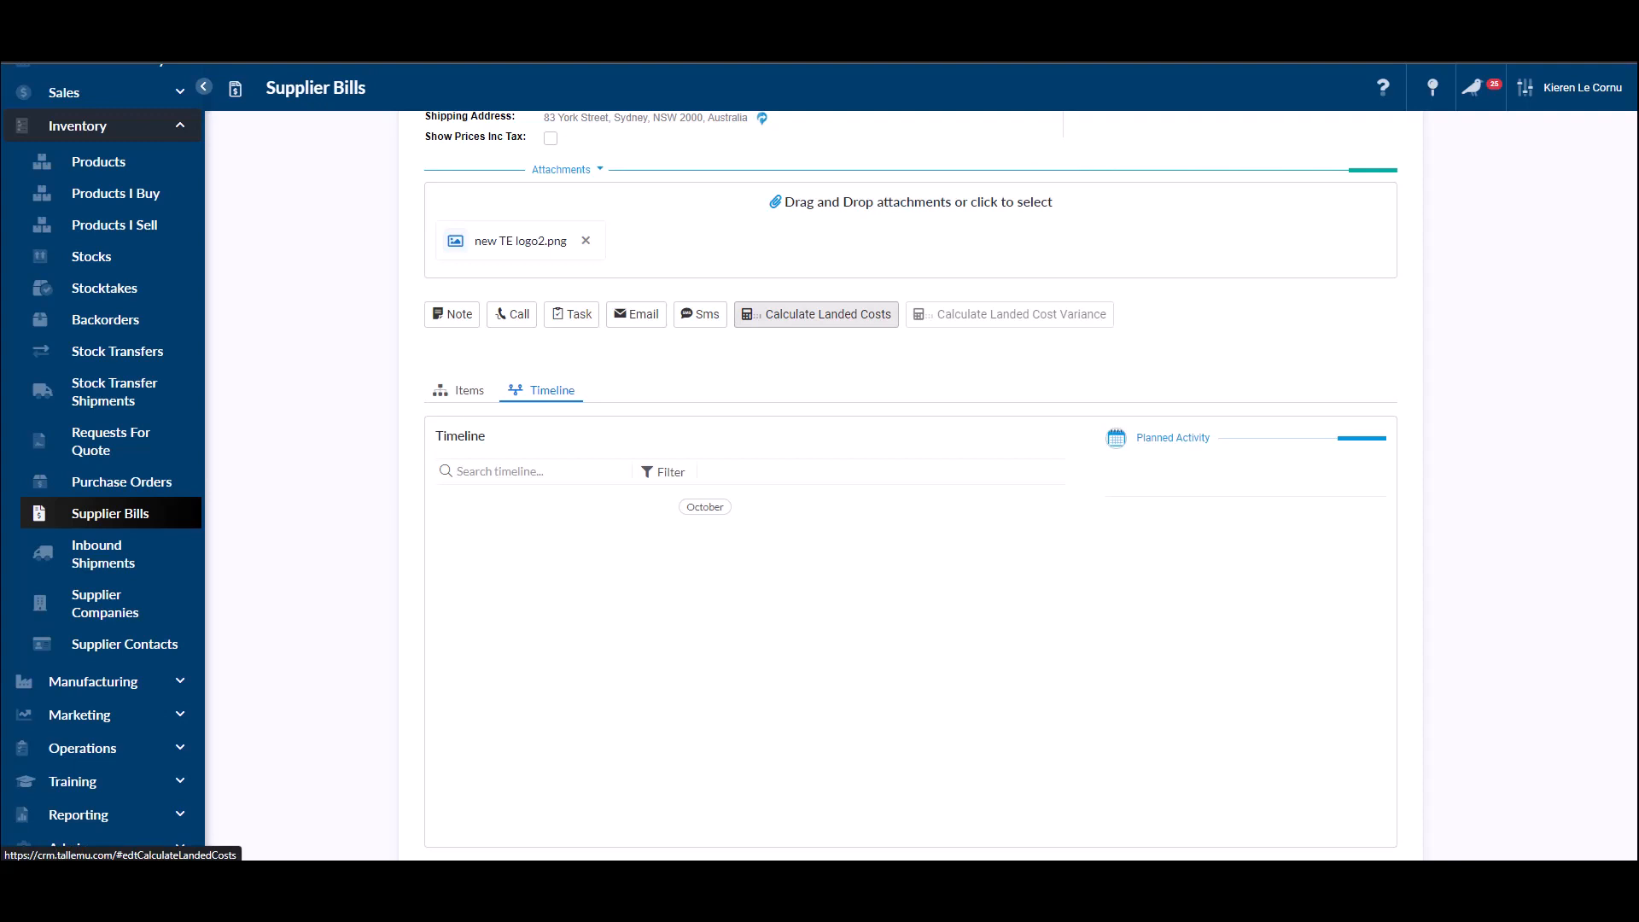
{"action": "scroll", "coordinate": [816, 314], "scroll_direction": "up", "scroll_amount": 4}
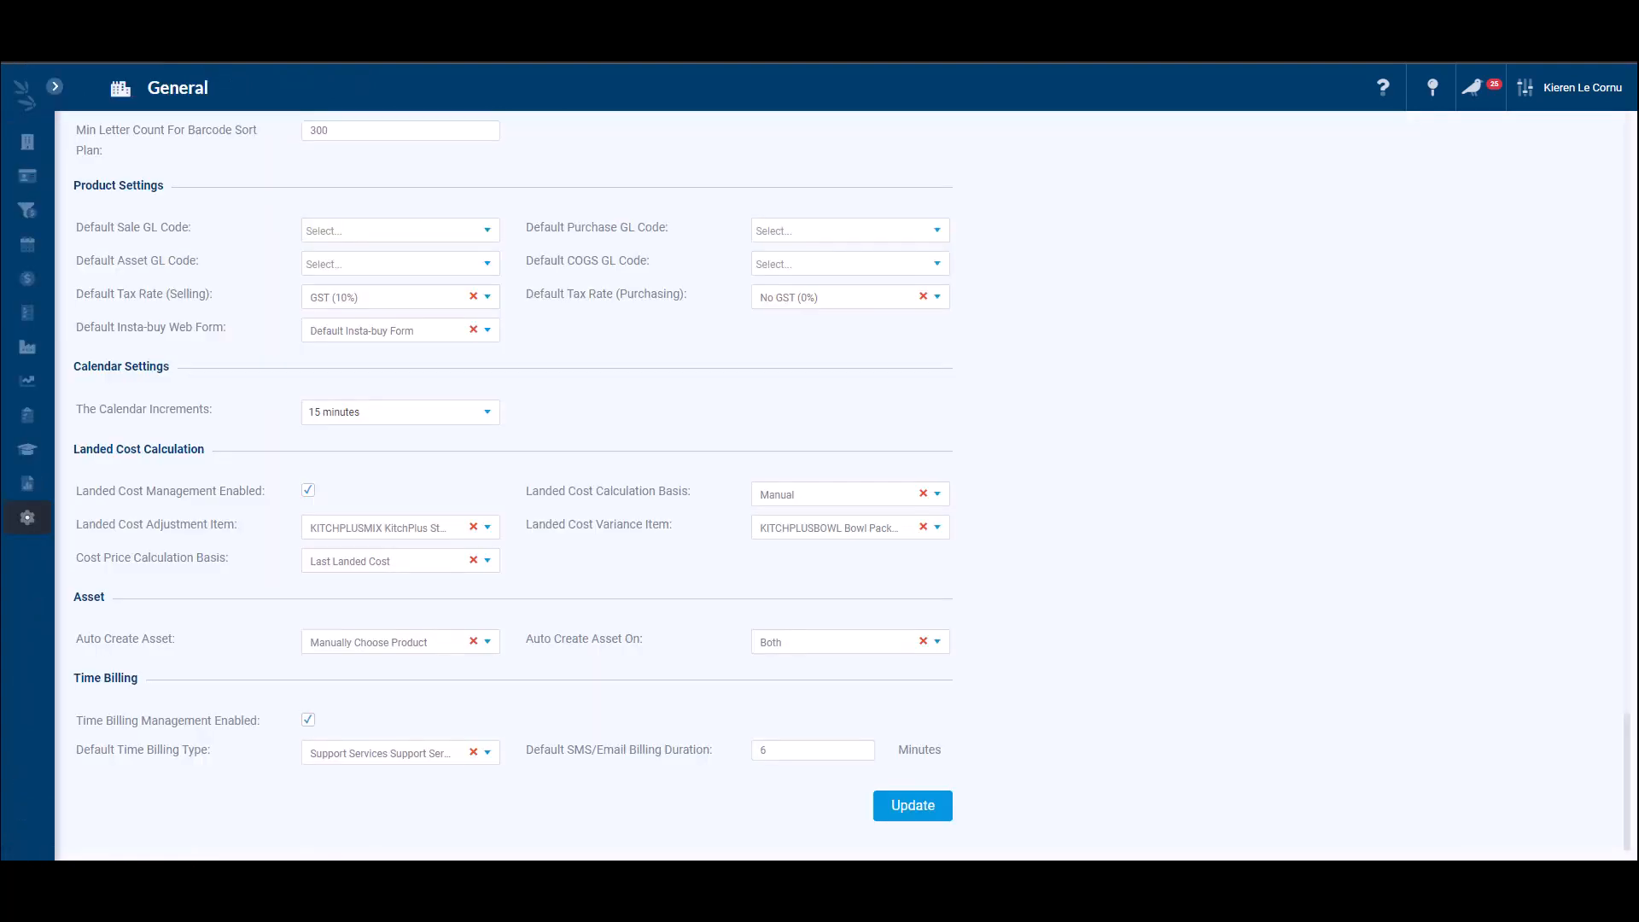
Open the Caster Sugar 1kg product and check its last and average landed cost prices.
{"action": "left_click", "coordinate": [77, 312]}
{"action": "left_click", "coordinate": [99, 348]}
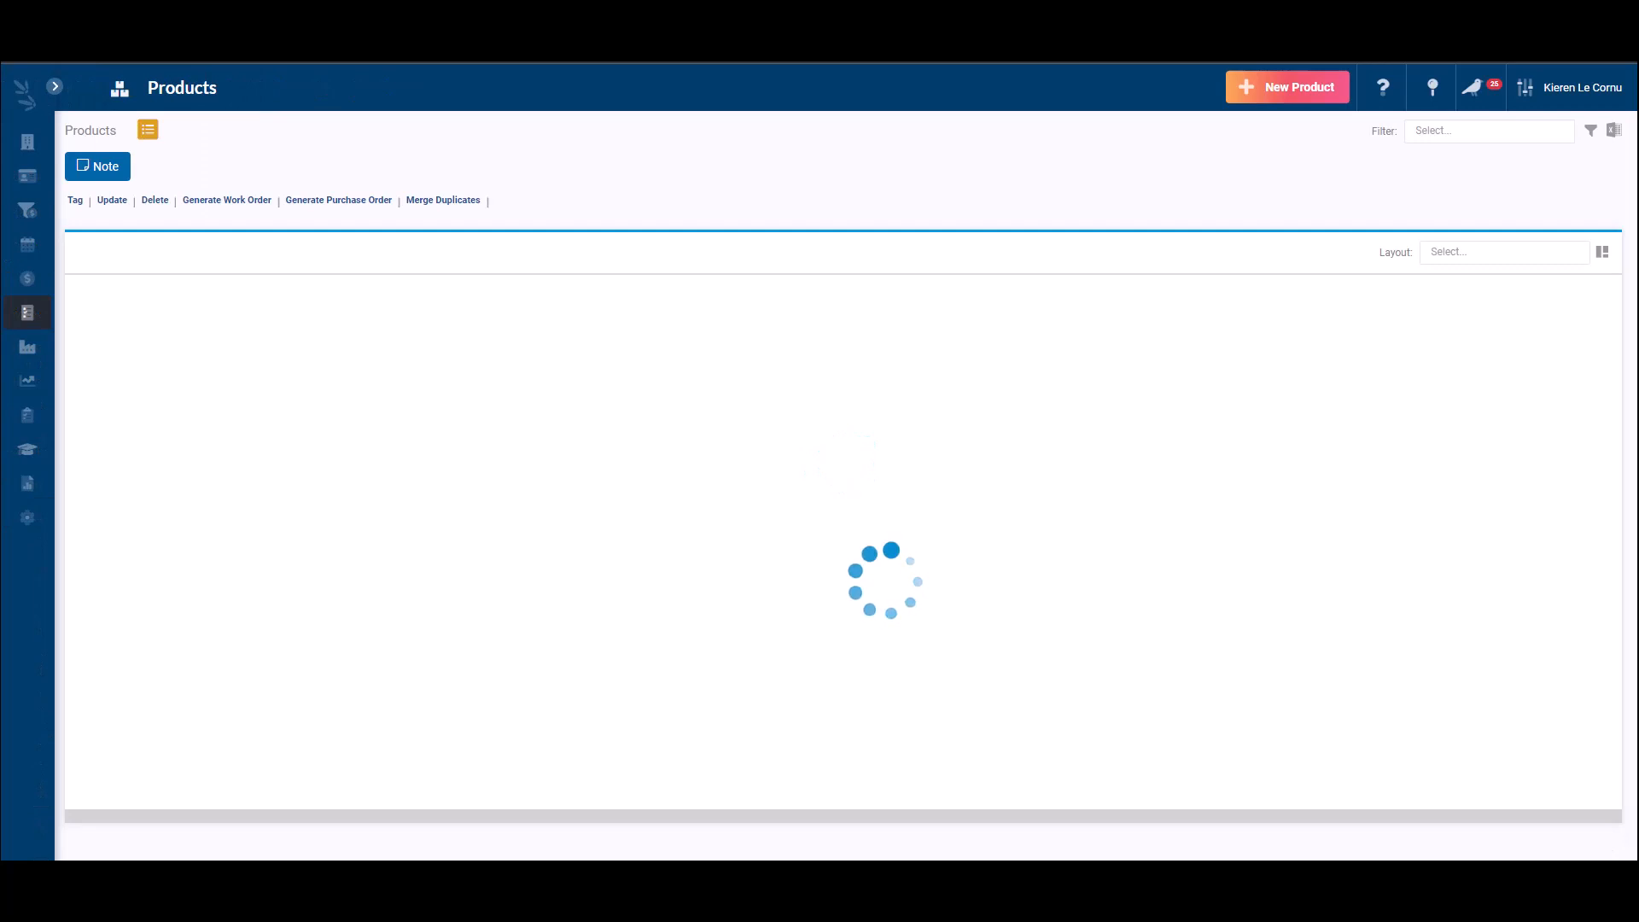
{"action": "double_click", "coordinate": [166, 366]}
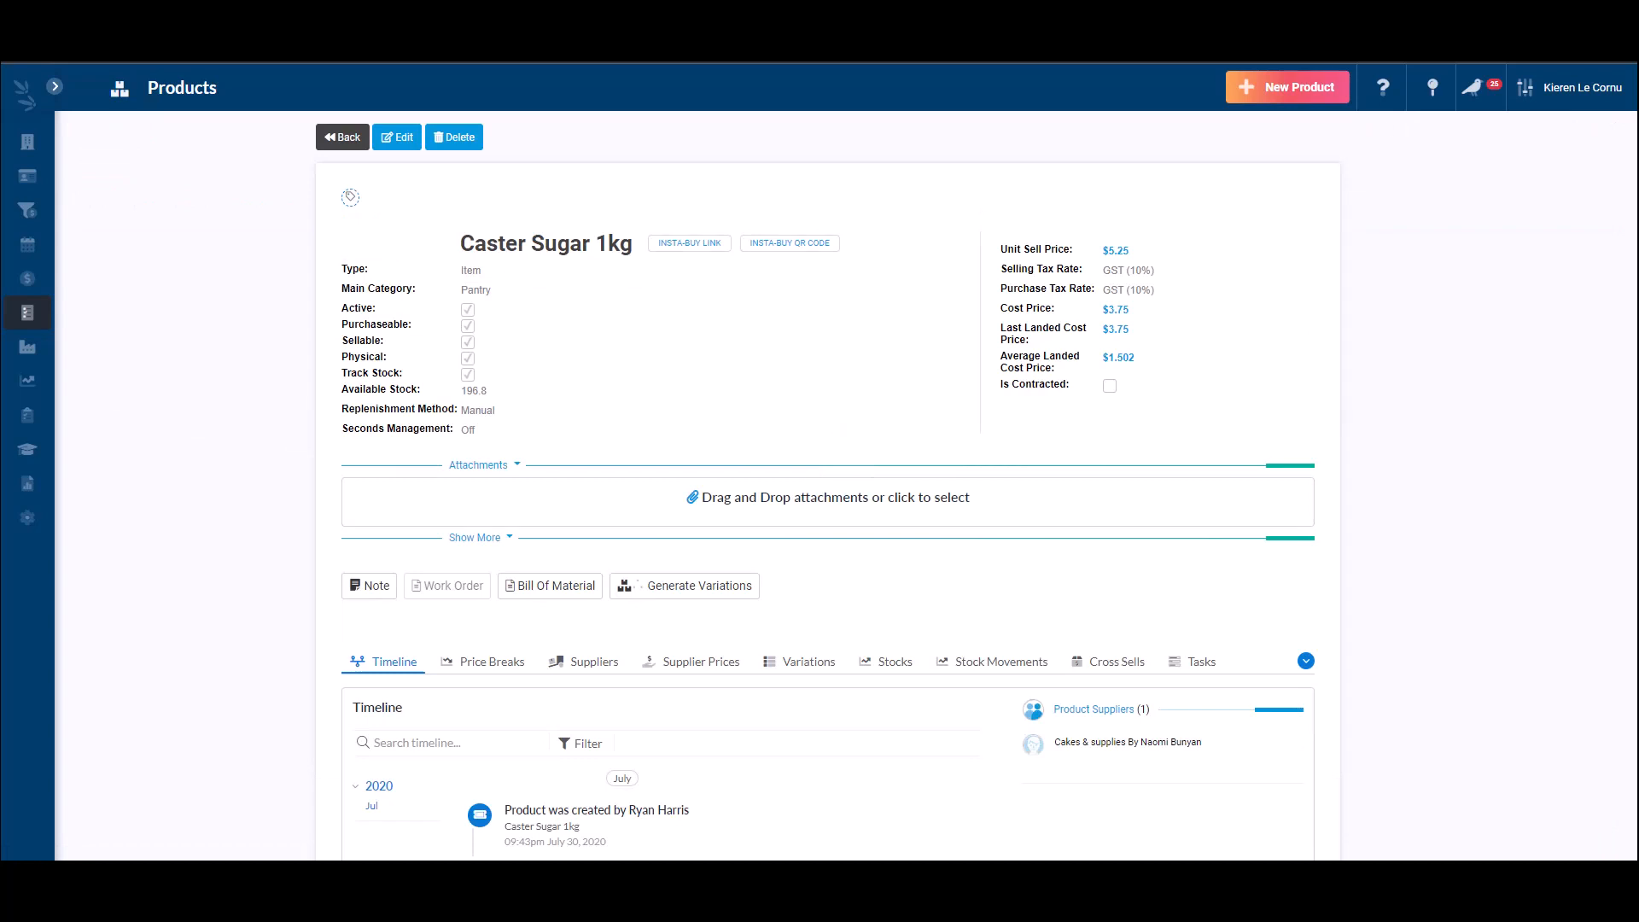
{"action": "left_click_drag", "start_coordinate": [1001, 329], "coordinate": [1130, 330]}
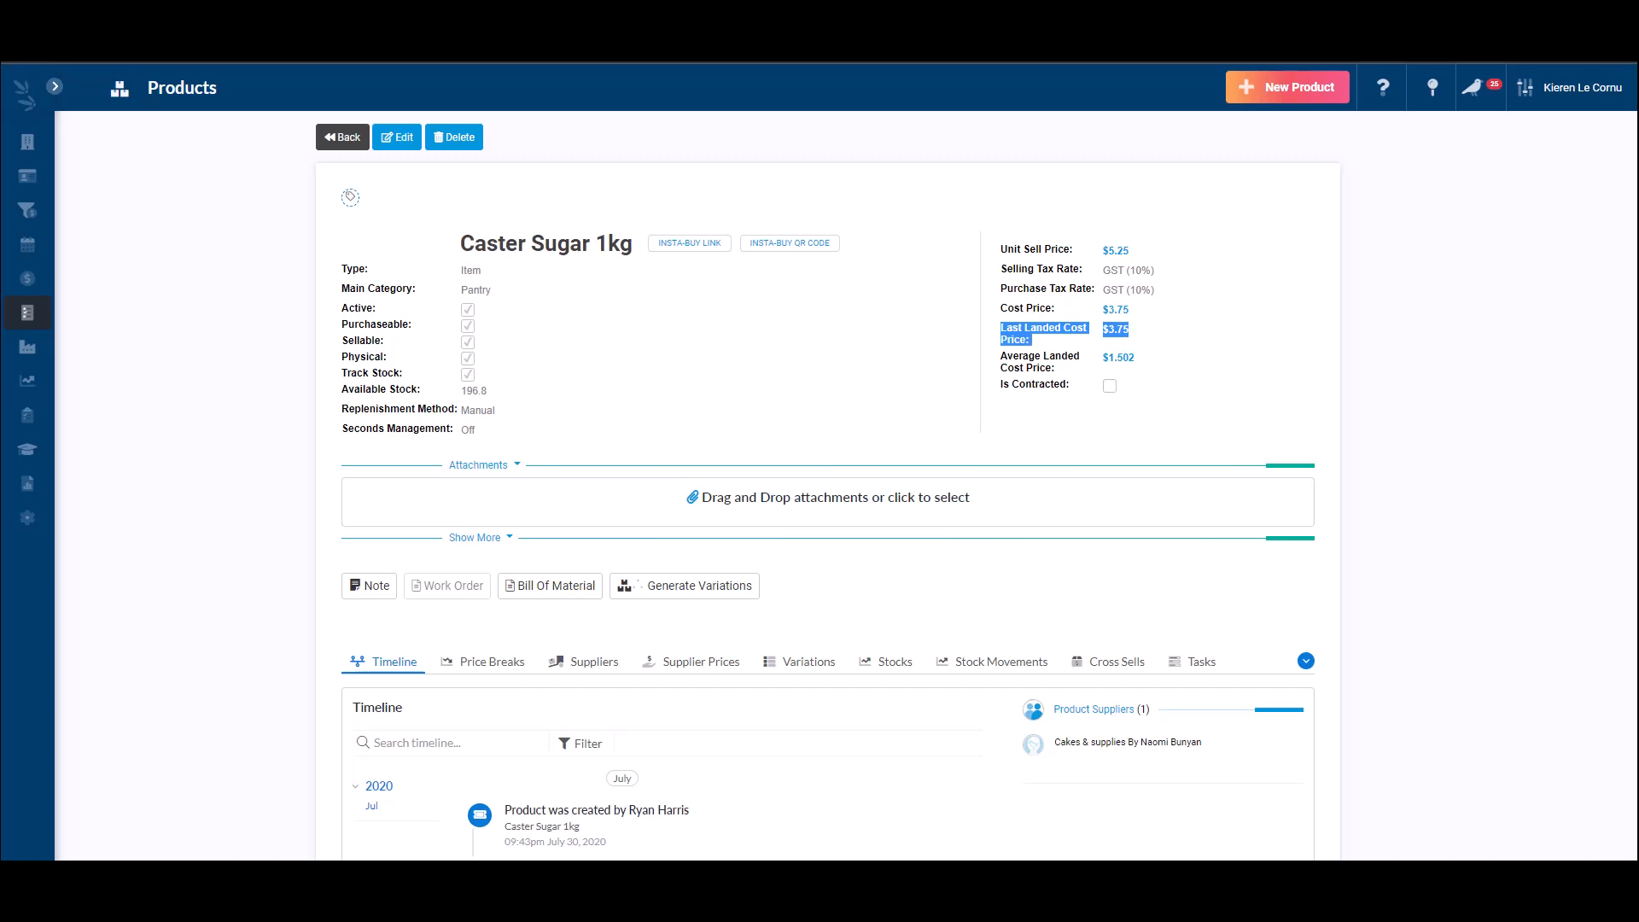
{"action": "left_click", "coordinate": [1001, 359]}
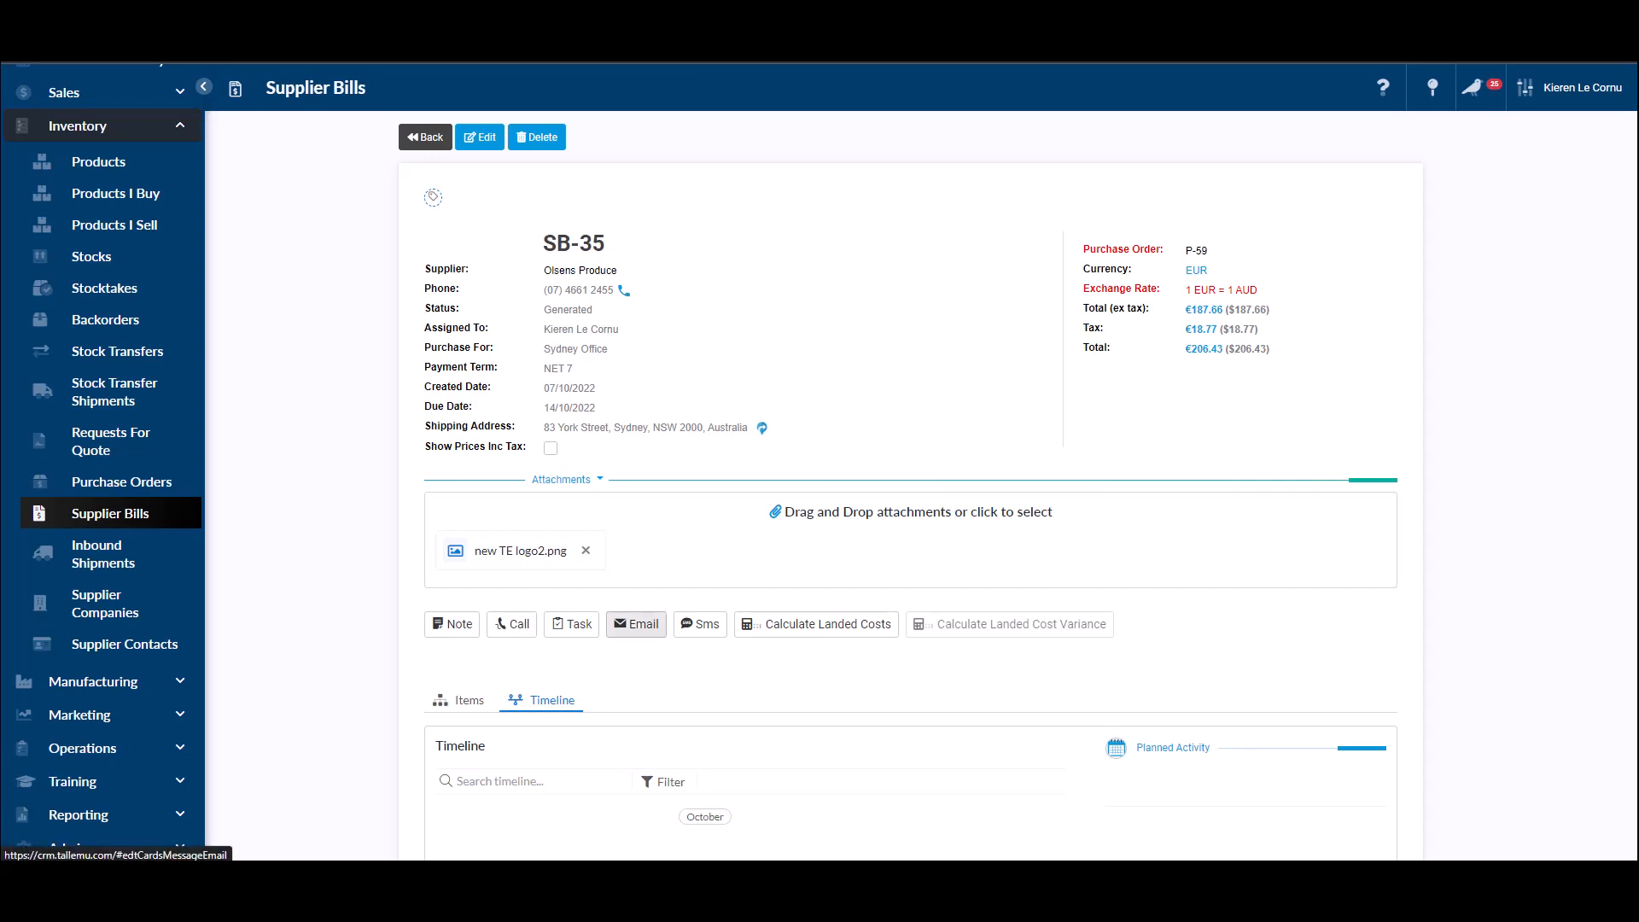
Open an email draft to Olsens Produce from the supplier bill and look over its fields and template selection.
{"action": "left_click", "coordinate": [635, 624]}
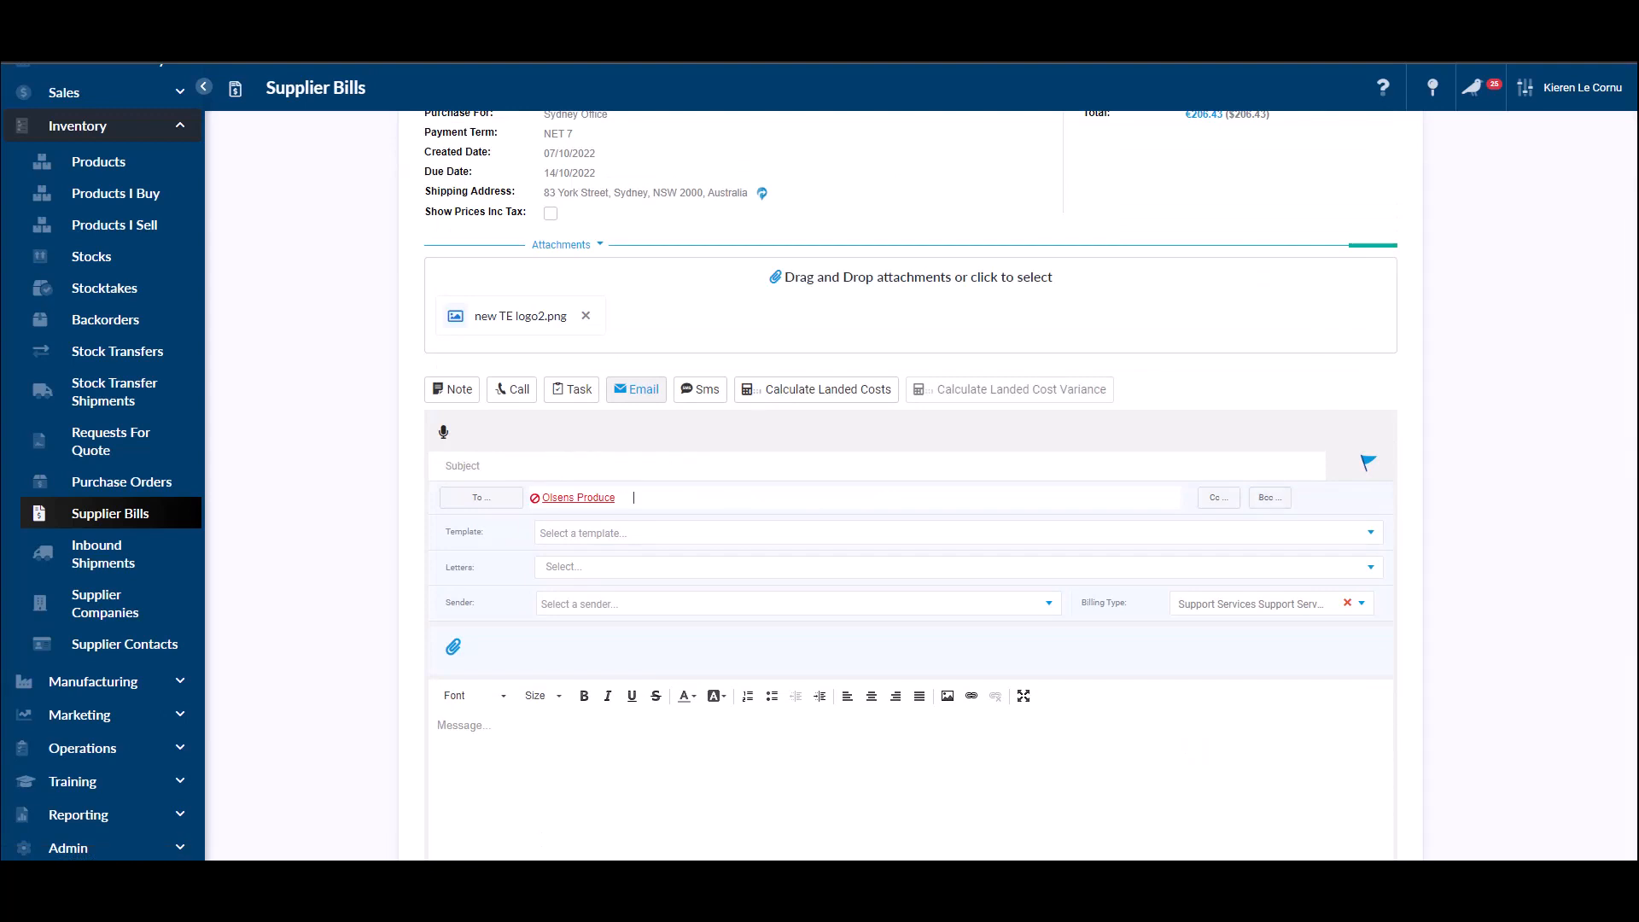
{"action": "scroll", "coordinate": [910, 598], "scroll_direction": "down", "scroll_amount": 4}
{"action": "left_click", "coordinate": [1355, 526]}
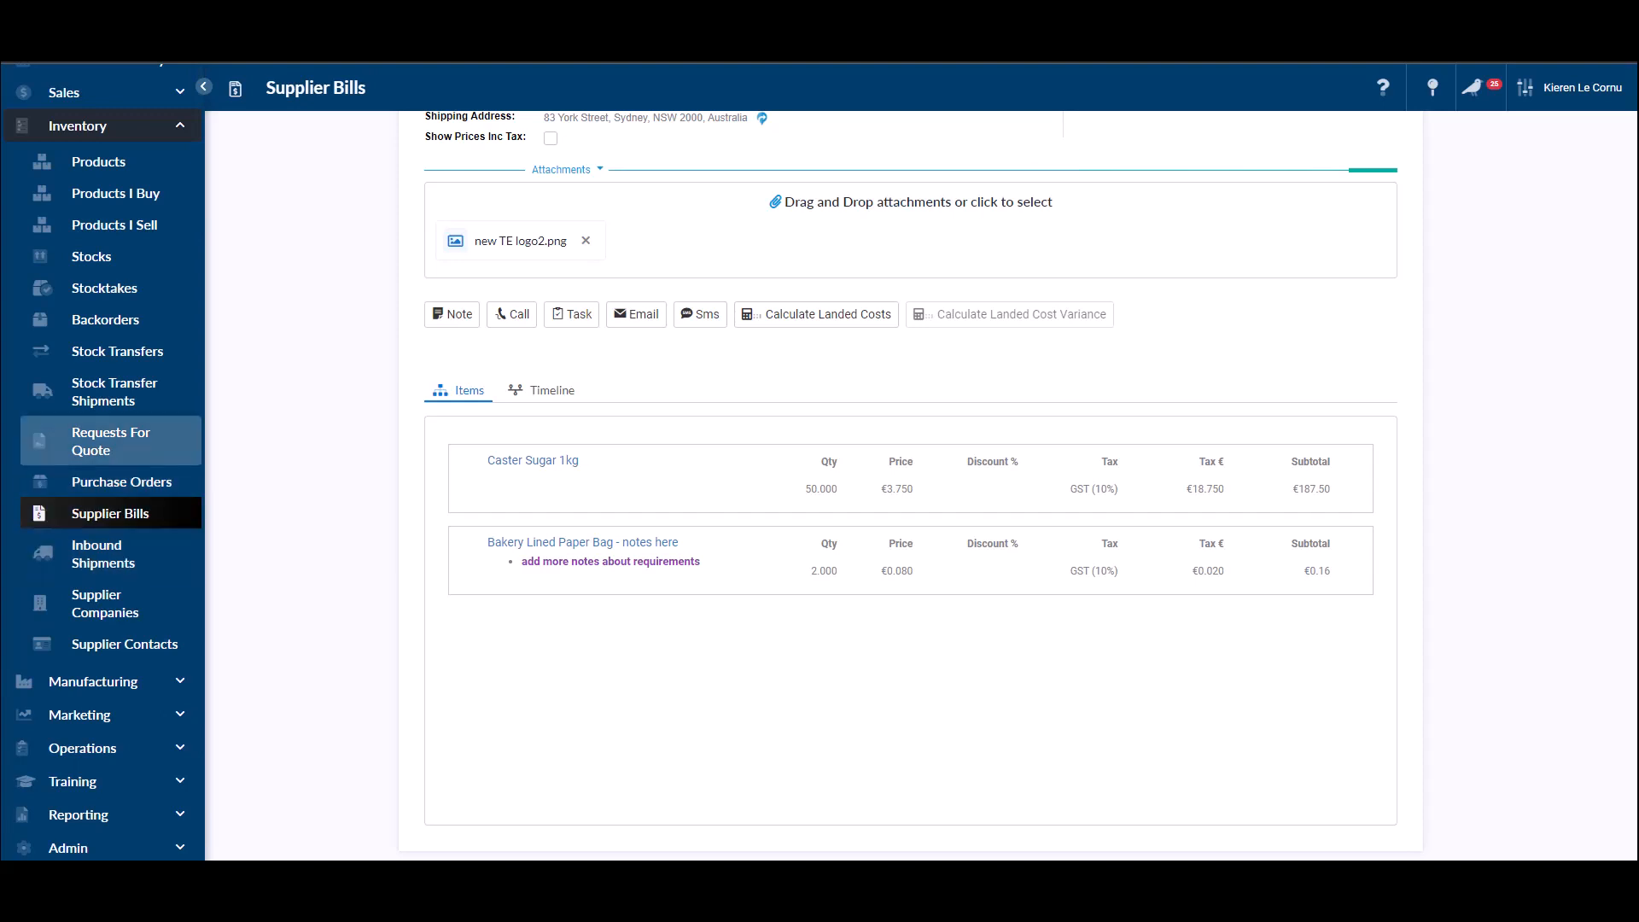
Open the Requests For Quote list and look at its filter and layout choices without applying any.
{"action": "left_click", "coordinate": [111, 440]}
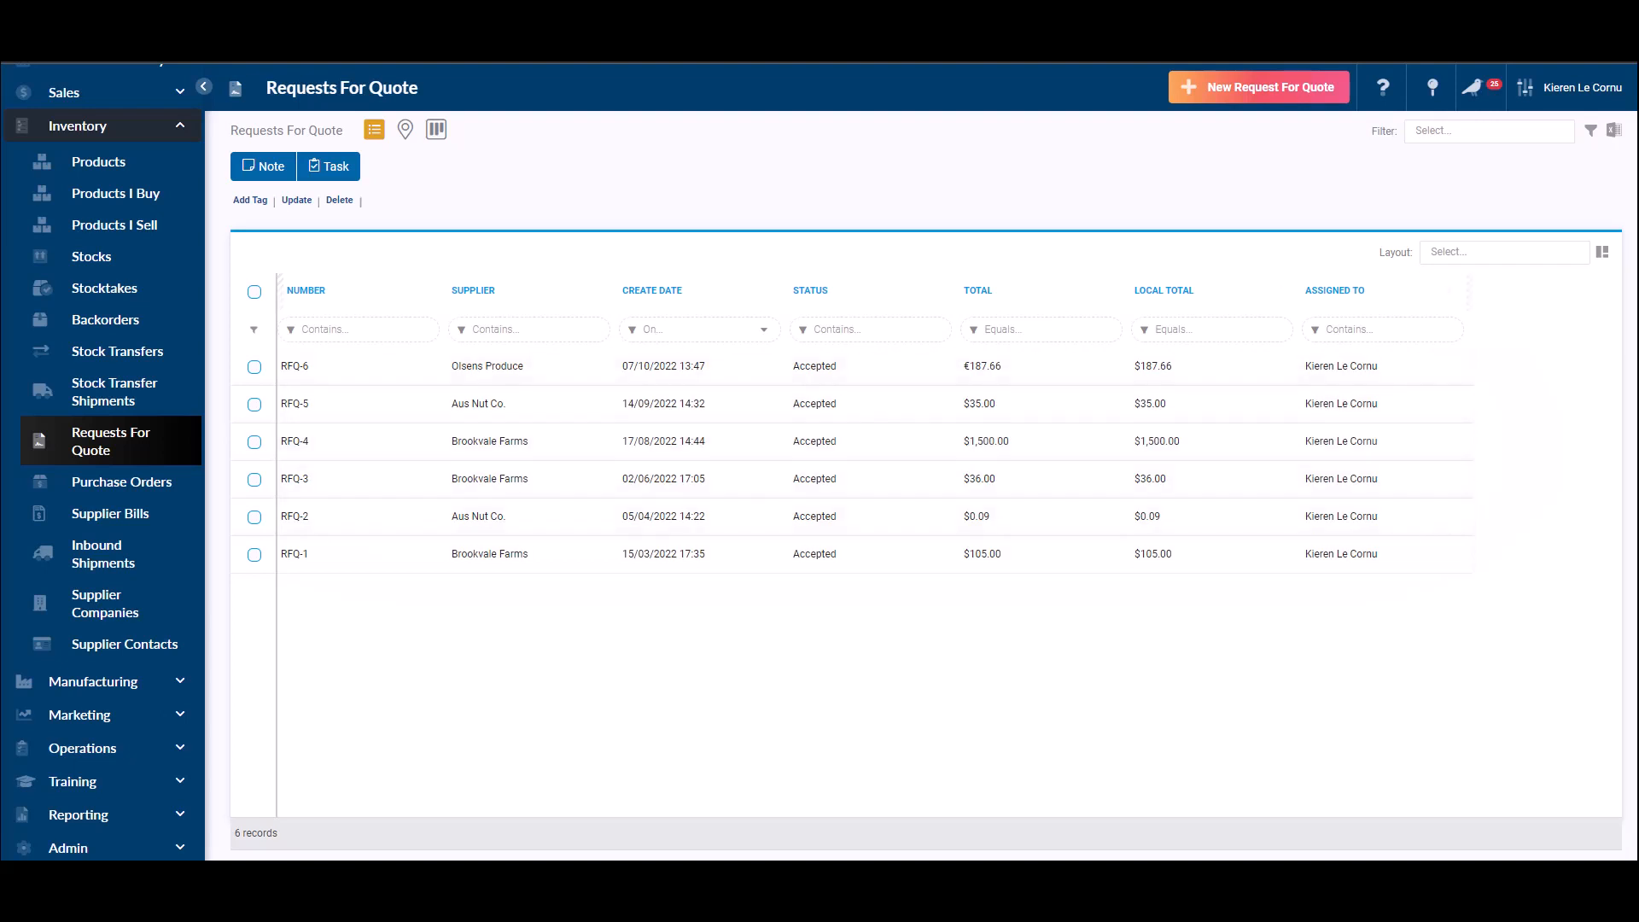
{"action": "left_click", "coordinate": [1489, 132]}
{"action": "left_click", "coordinate": [1504, 253]}
{"action": "key", "text": "Escape"}
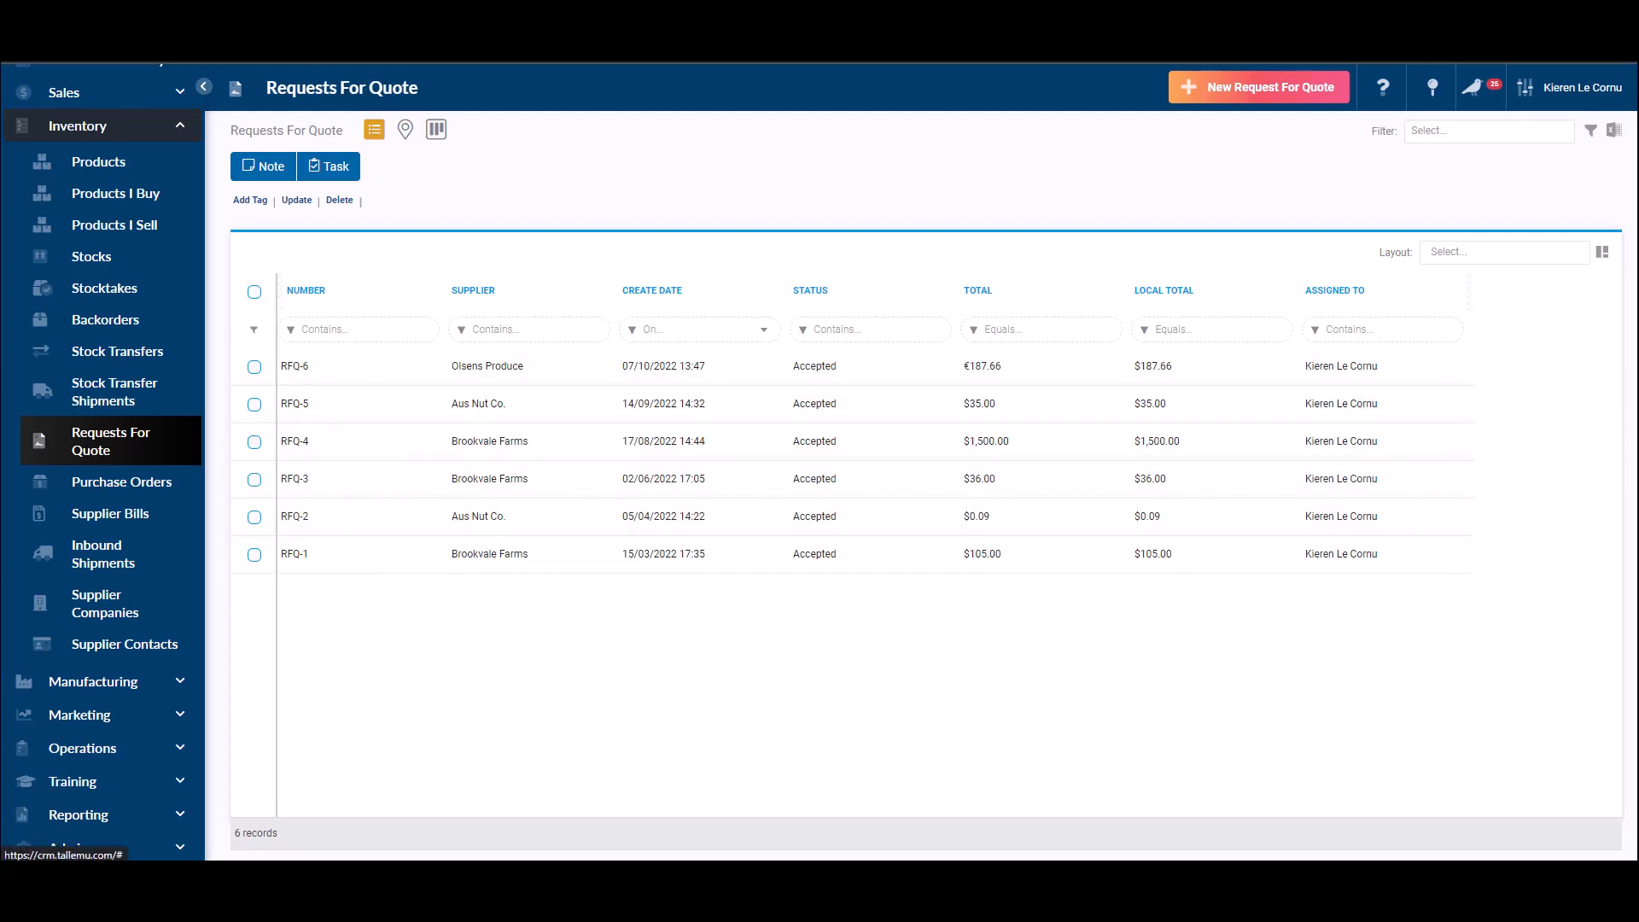
Show the requests for quote on the map, with all of southern Australia in view.
{"action": "left_click", "coordinate": [405, 130]}
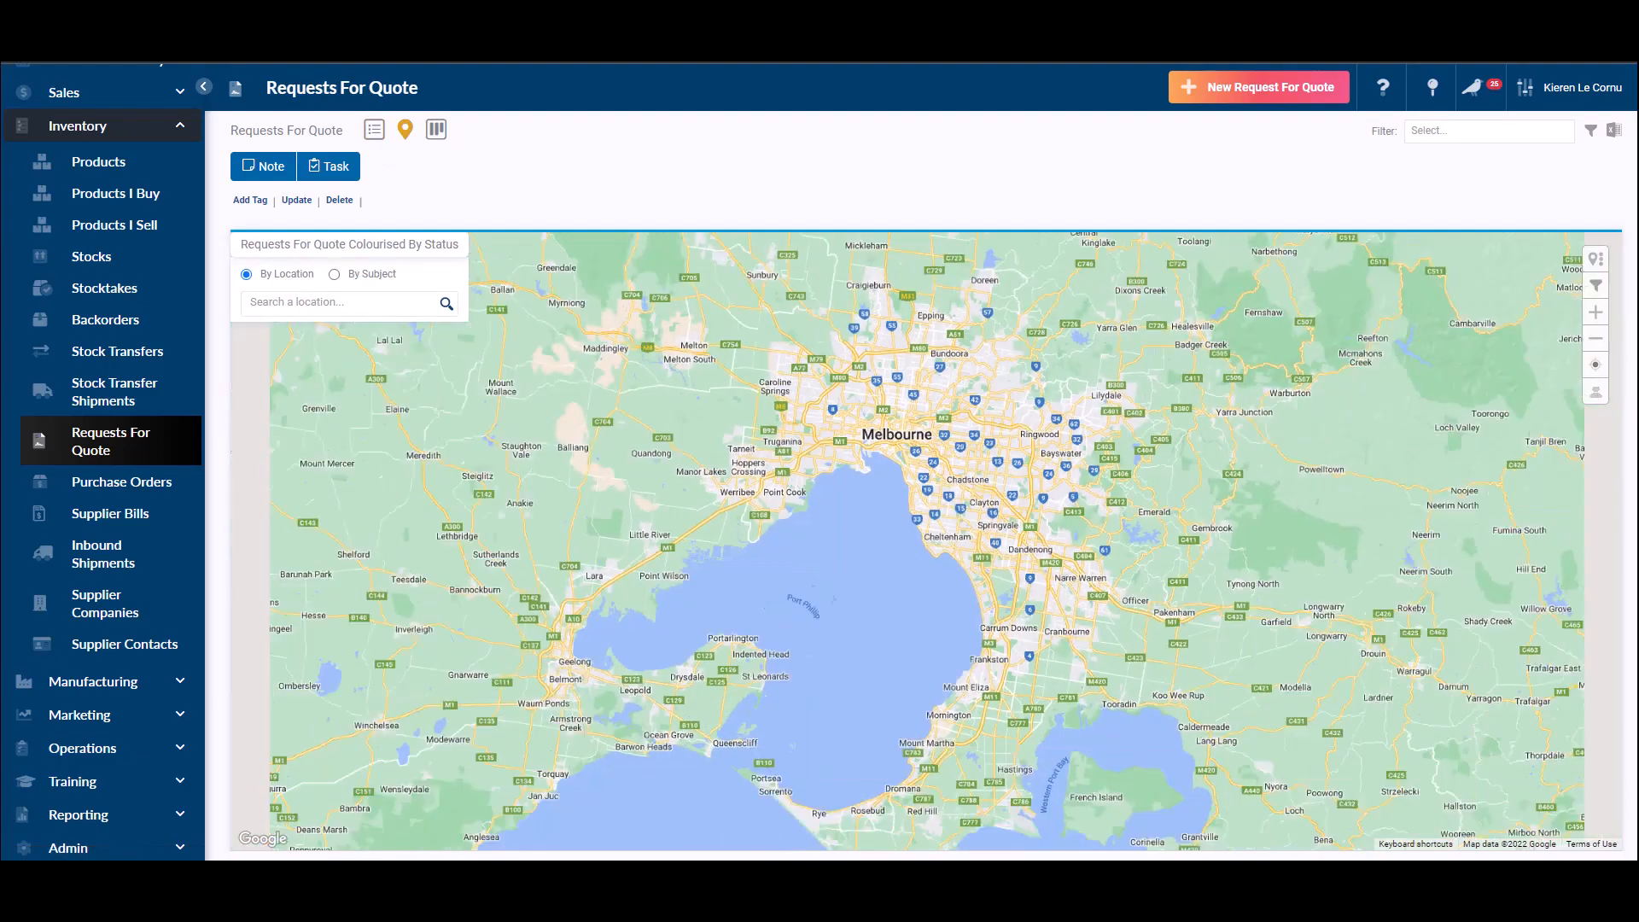
{"action": "scroll", "coordinate": [926, 540], "scroll_direction": "down", "scroll_amount": 1}
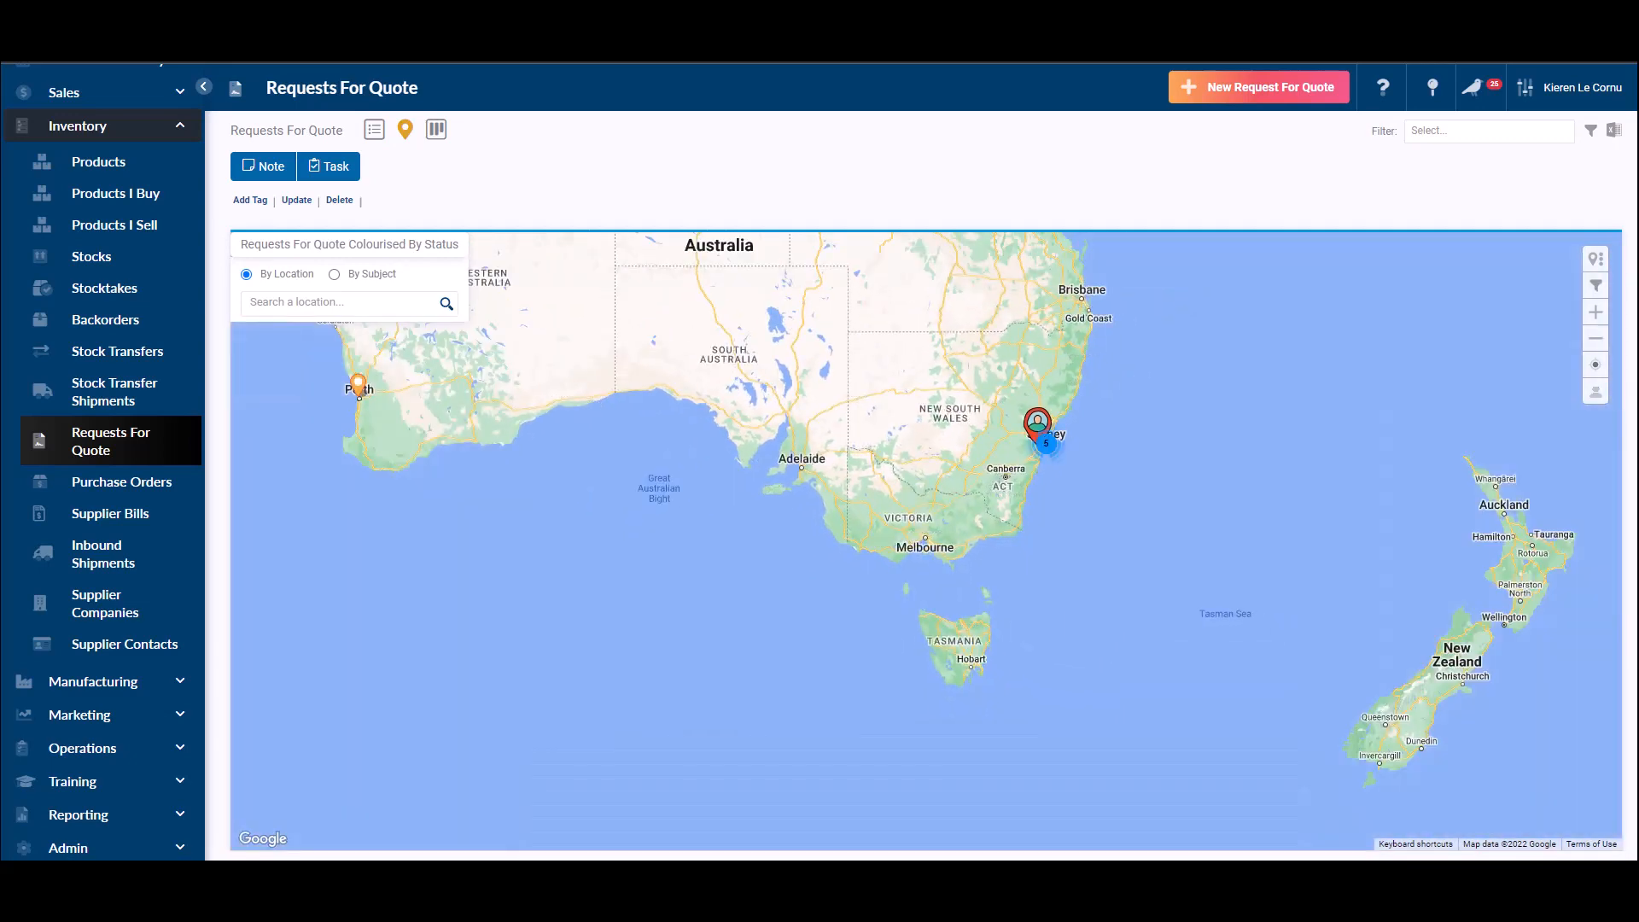
{"action": "left_click_drag", "start_coordinate": [927, 540], "coordinate": [959, 560]}
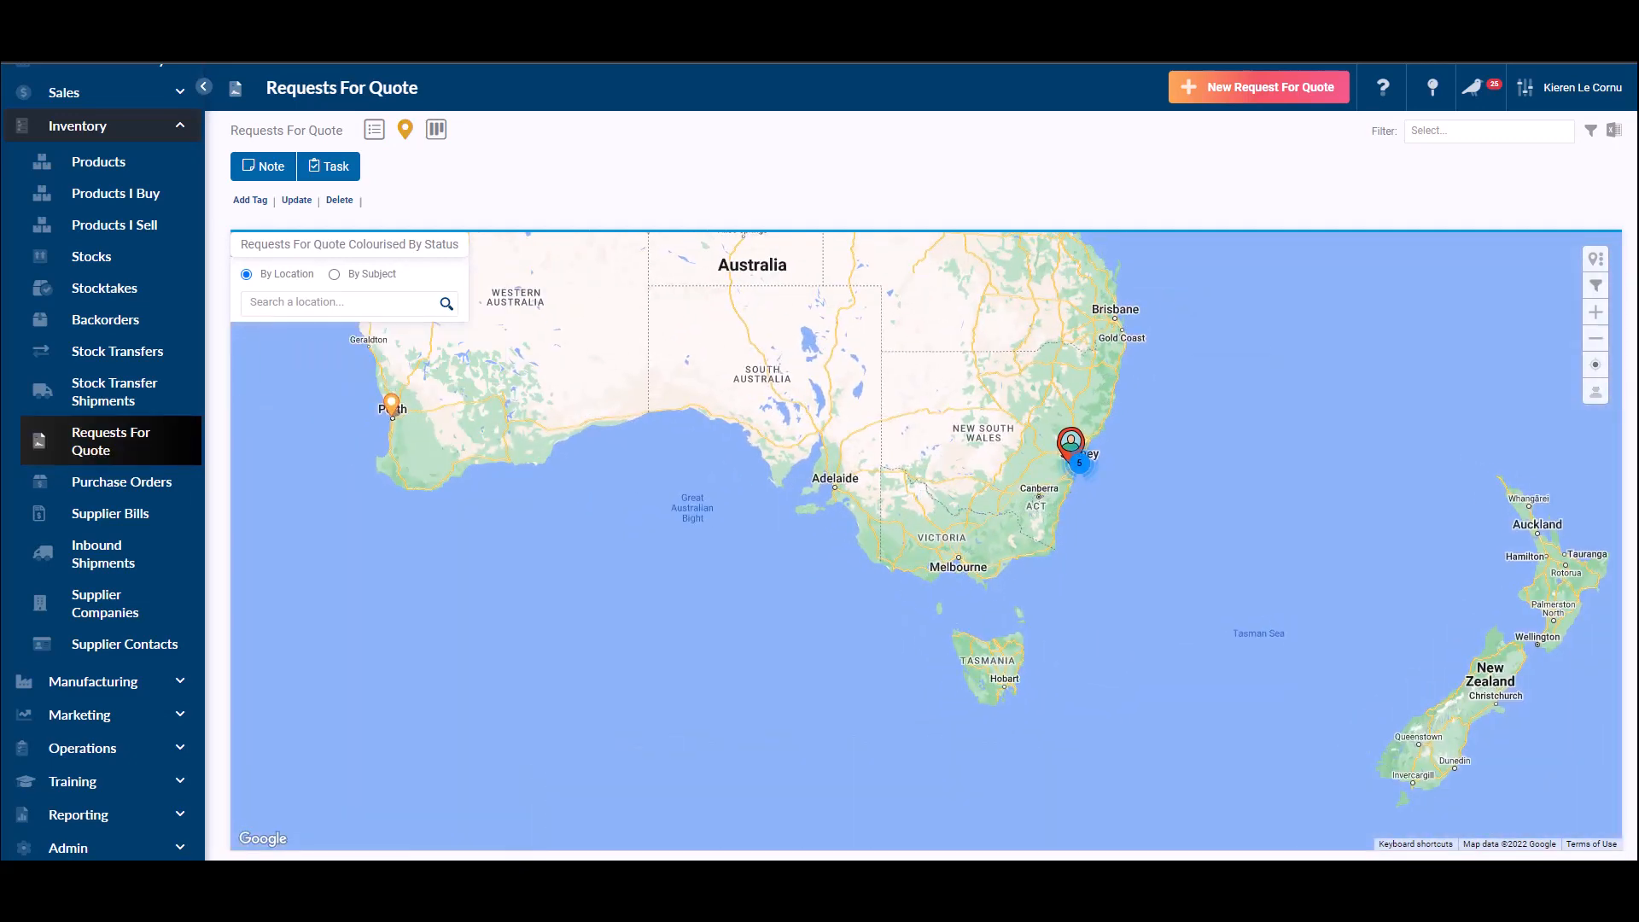
Show the requests for quote as a board by status and try to move the first Brookvale Farms request from Accepted to Revised.
{"action": "left_click", "coordinate": [436, 128]}
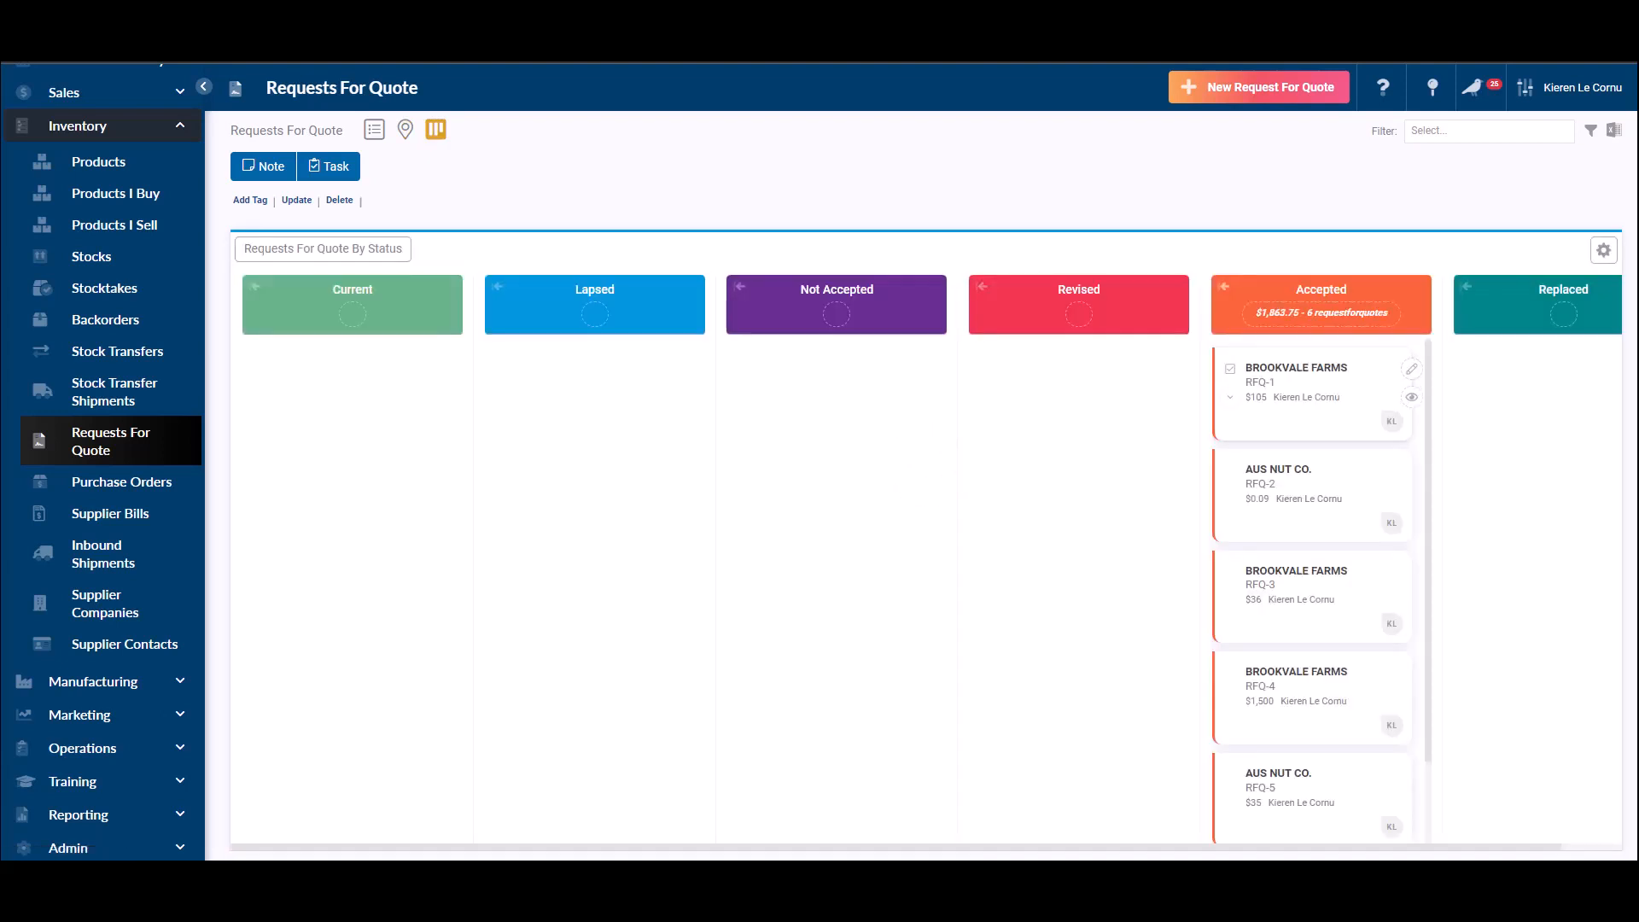
{"action": "mouse_move", "coordinate": [1603, 250]}
{"action": "left_click_drag", "start_coordinate": [1306, 385], "coordinate": [1016, 424]}
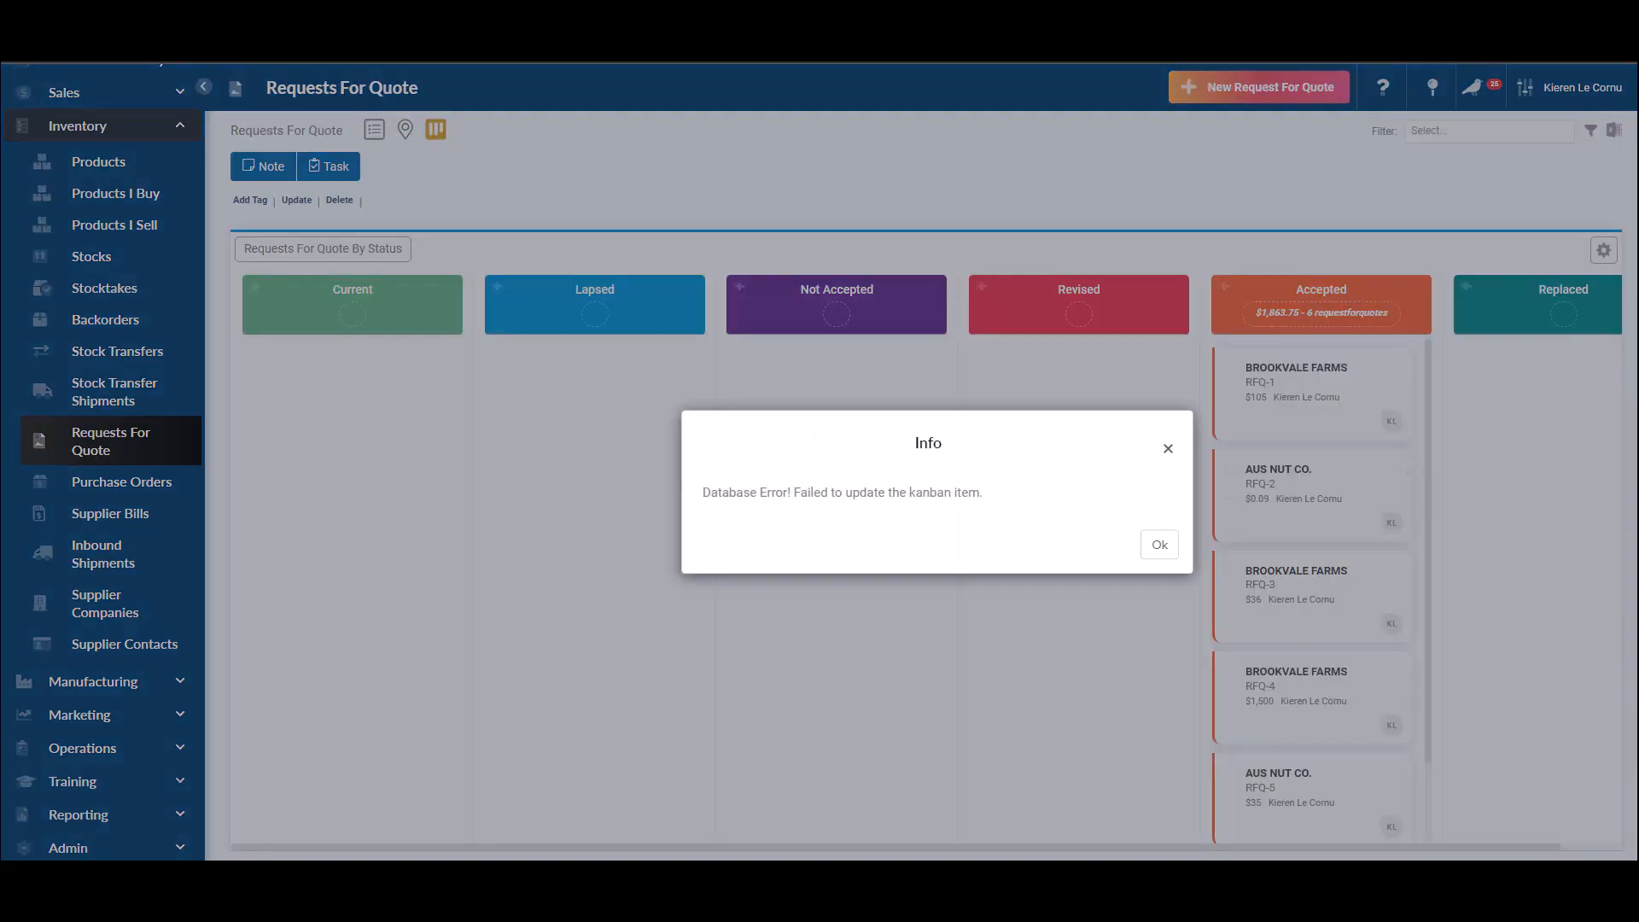
{"action": "left_click", "coordinate": [1159, 545]}
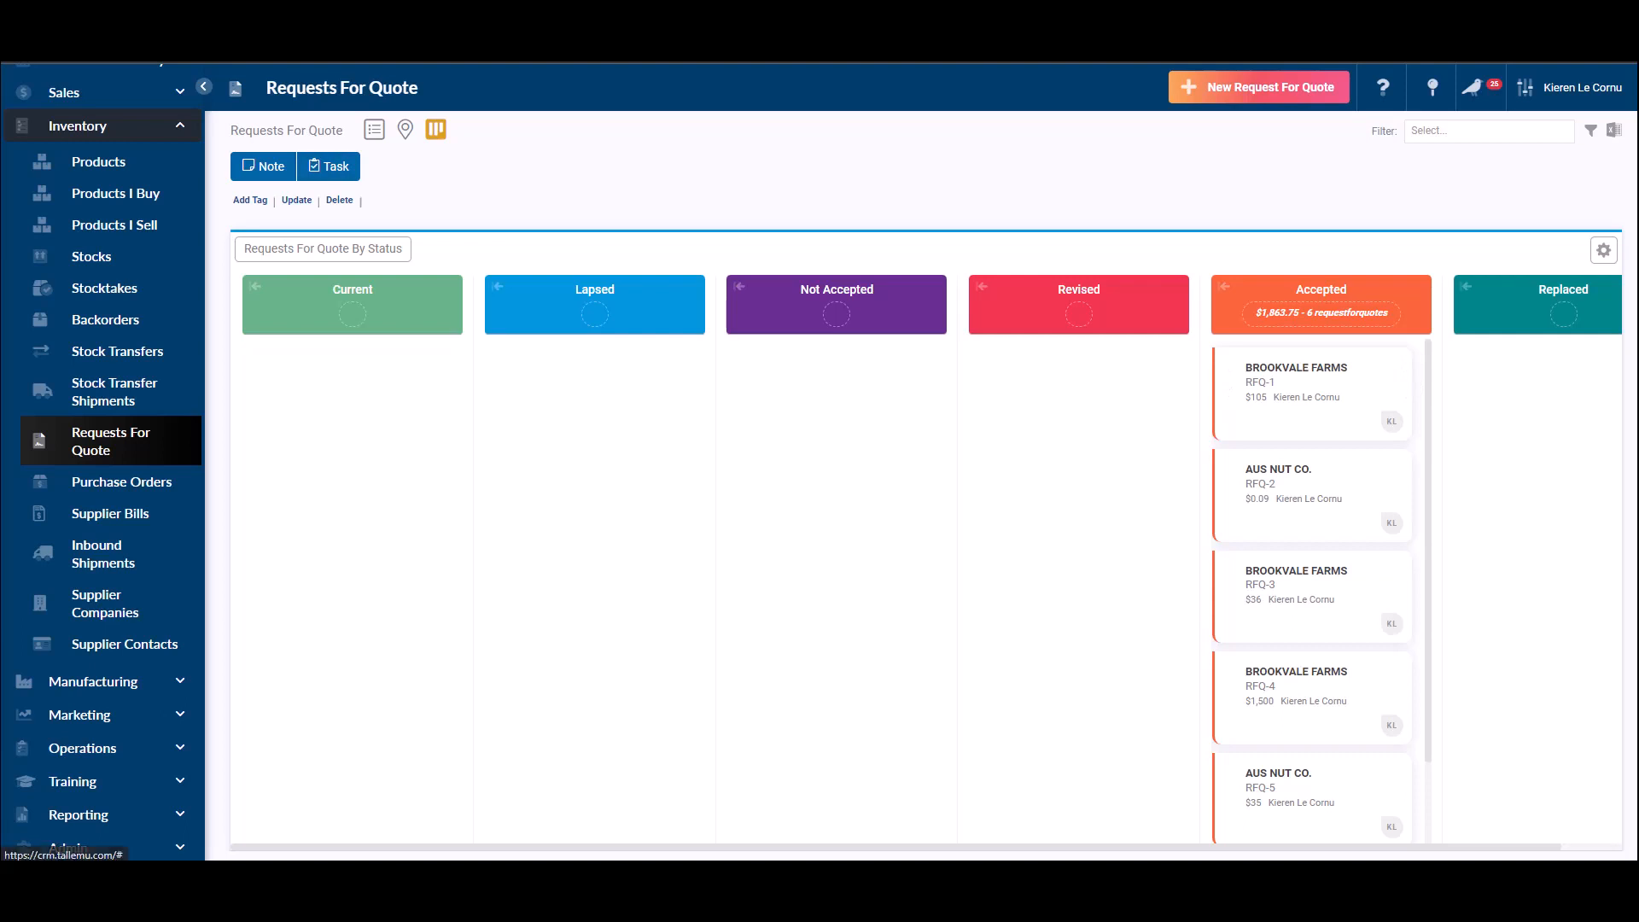
Return the requests for quote to the list view and tag RFQ-6 as "Difficult customer" from its record.
{"action": "left_click", "coordinate": [374, 129]}
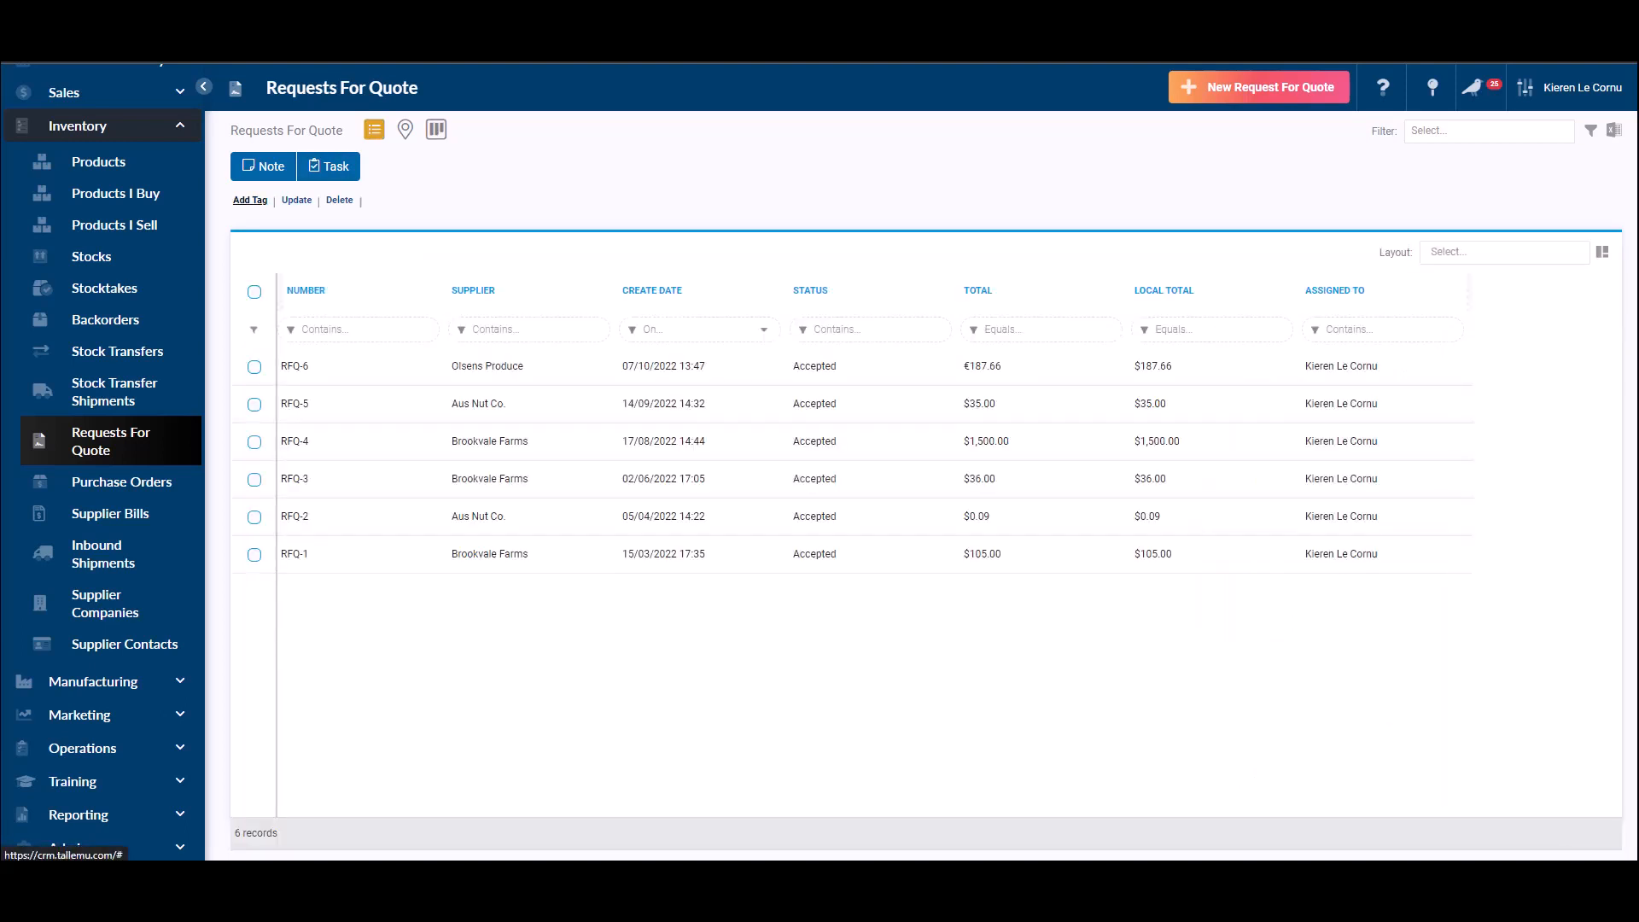
{"action": "left_click", "coordinate": [295, 366]}
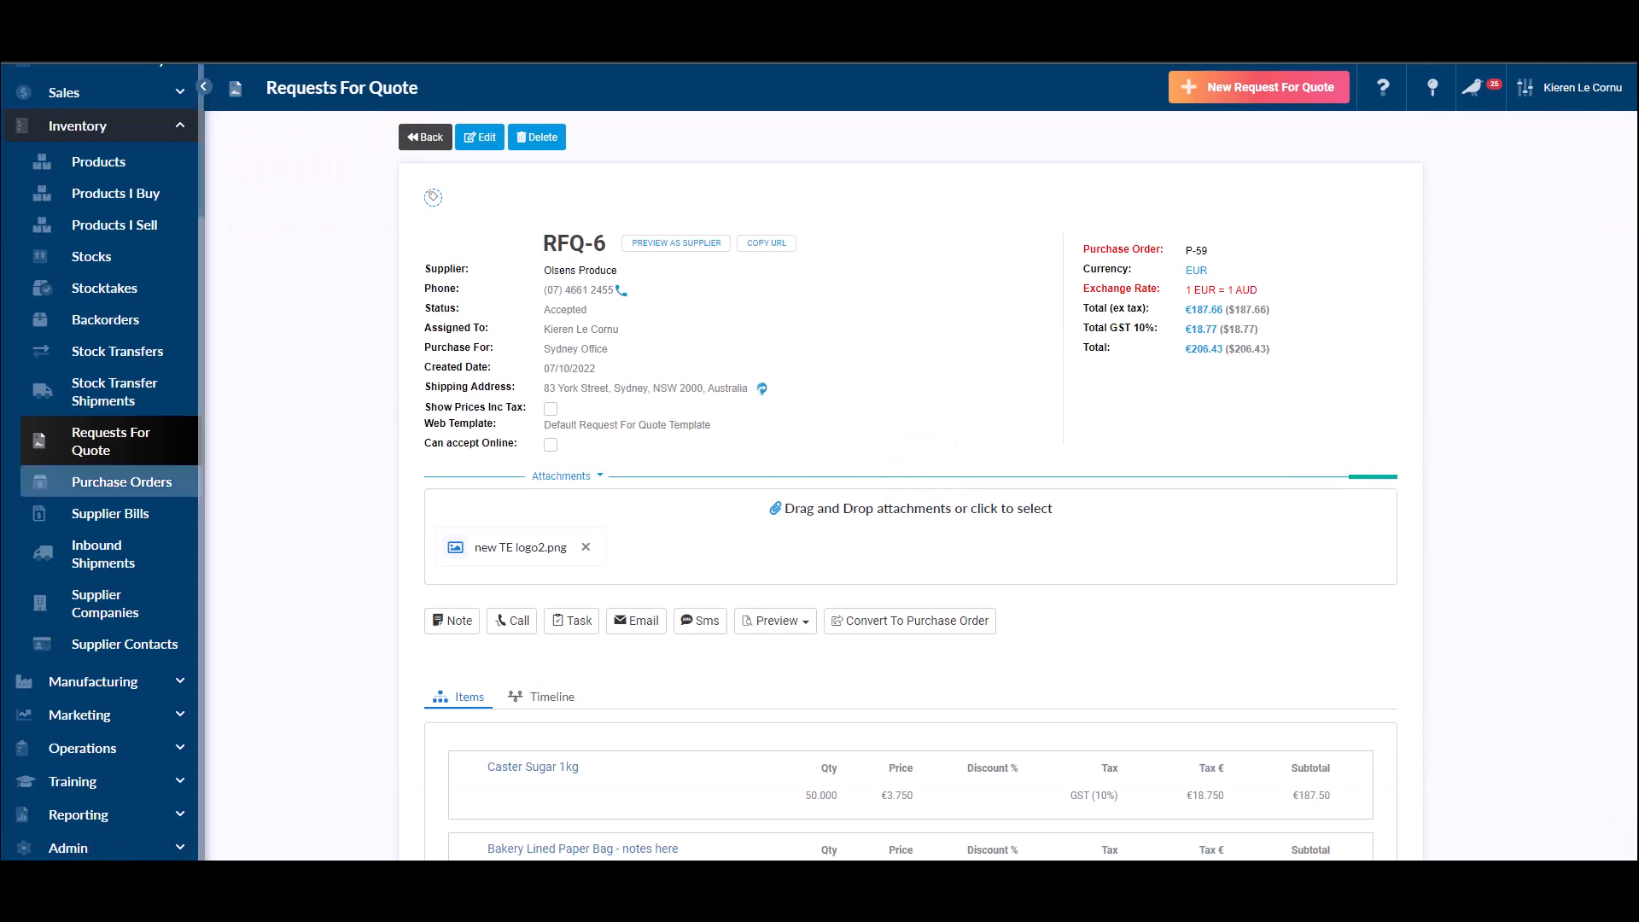
{"action": "left_click", "coordinate": [433, 198]}
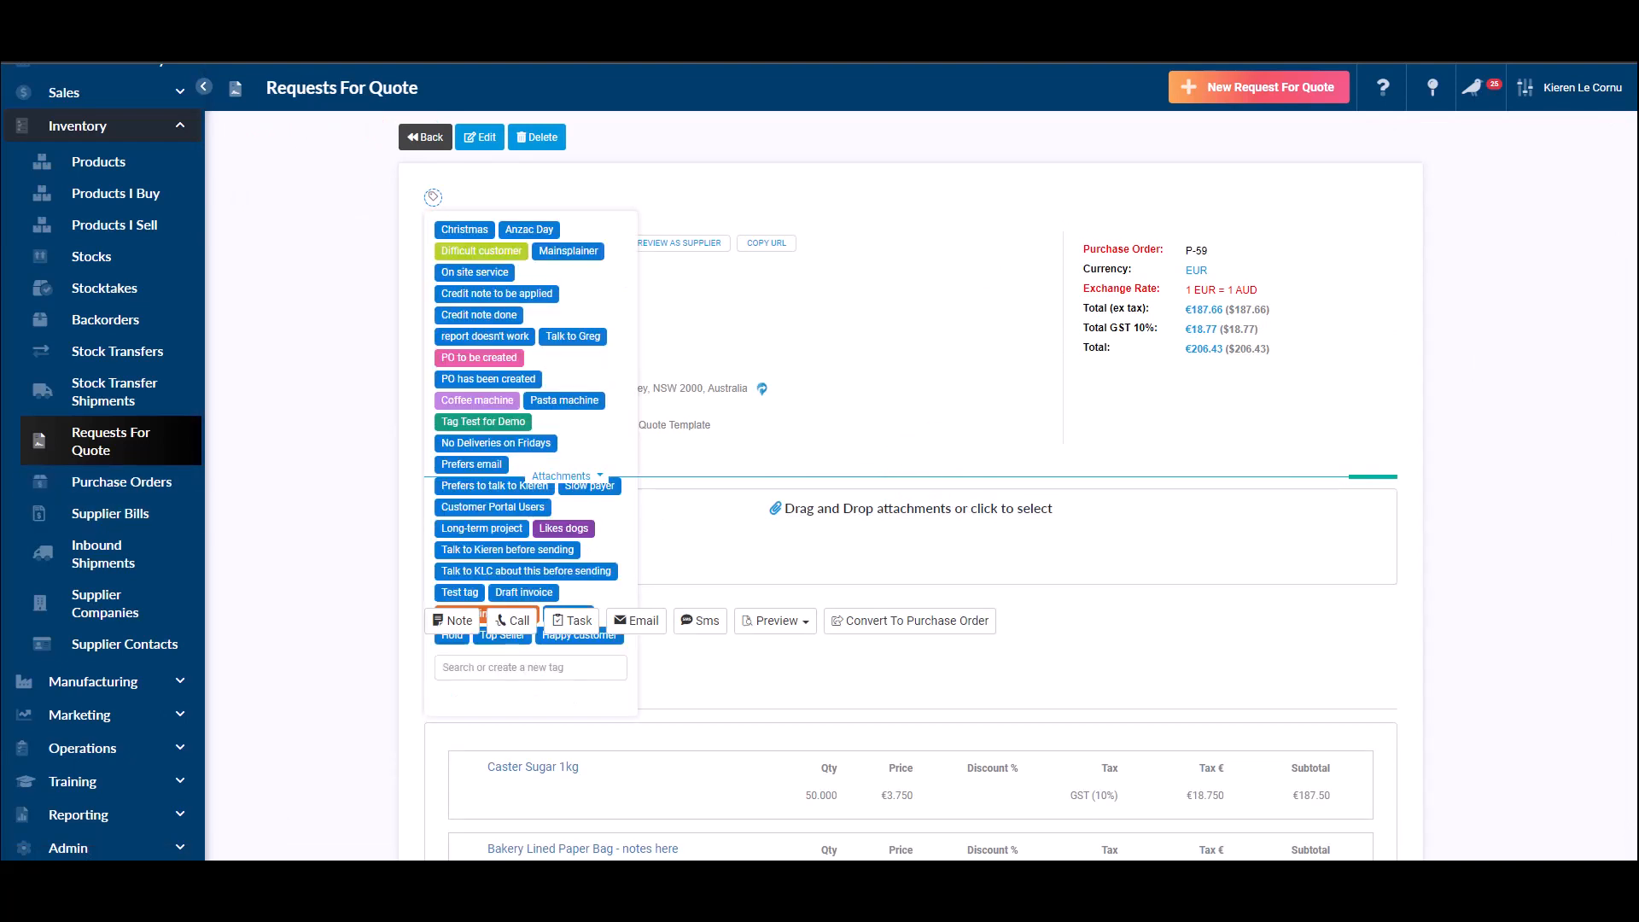
{"action": "left_click", "coordinate": [481, 250]}
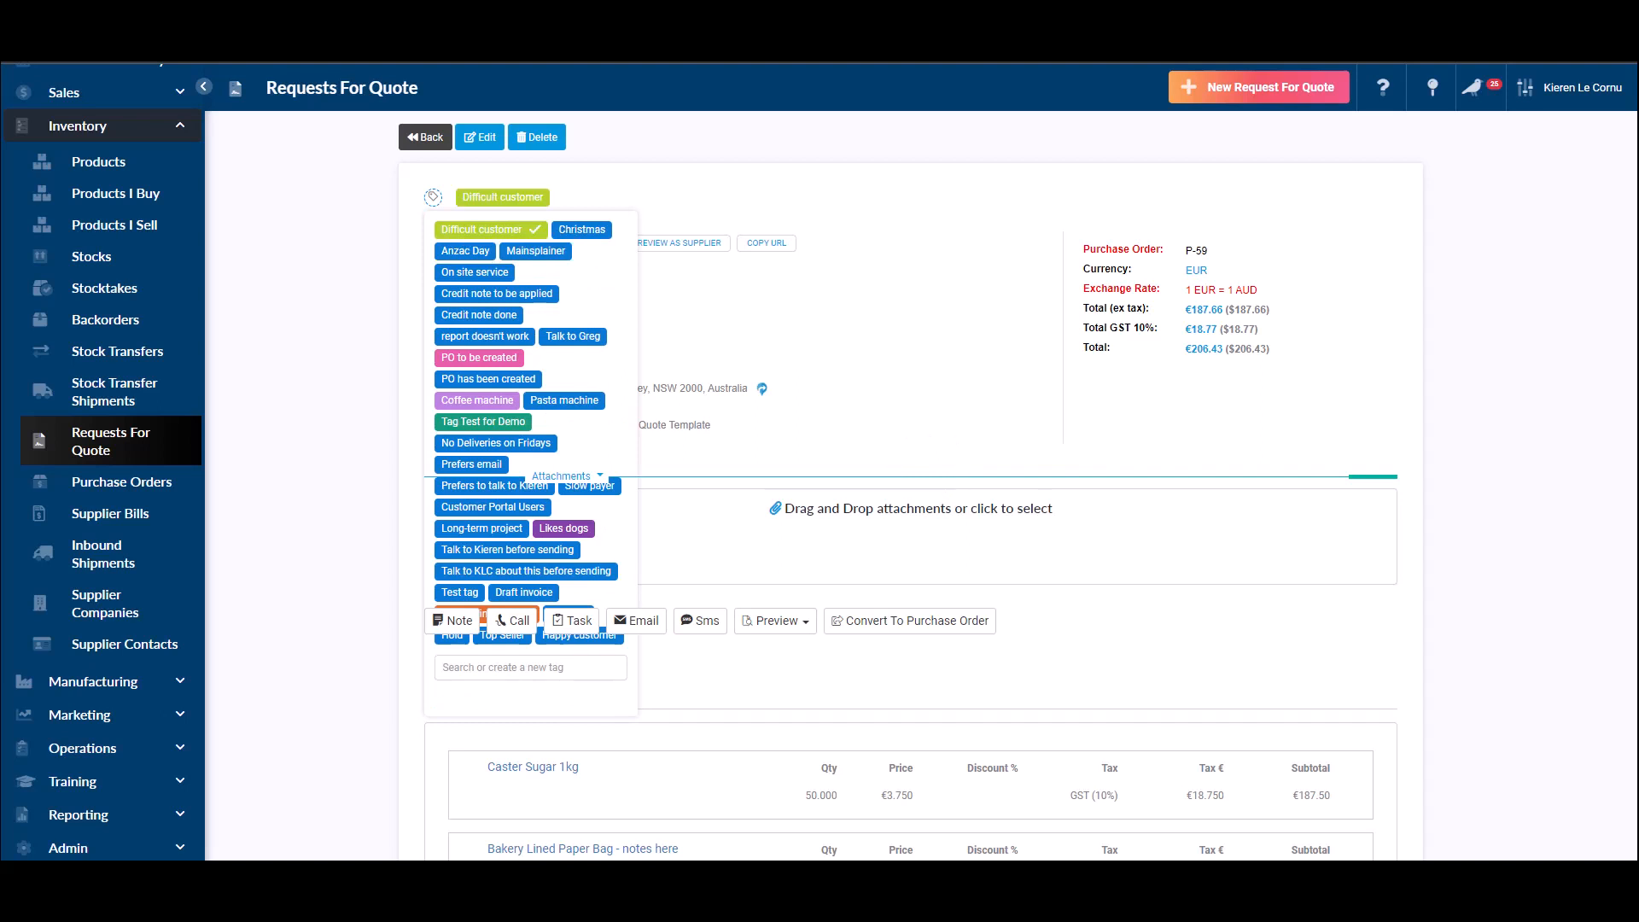
{"action": "left_click", "coordinate": [432, 197]}
{"action": "left_click", "coordinate": [556, 197]}
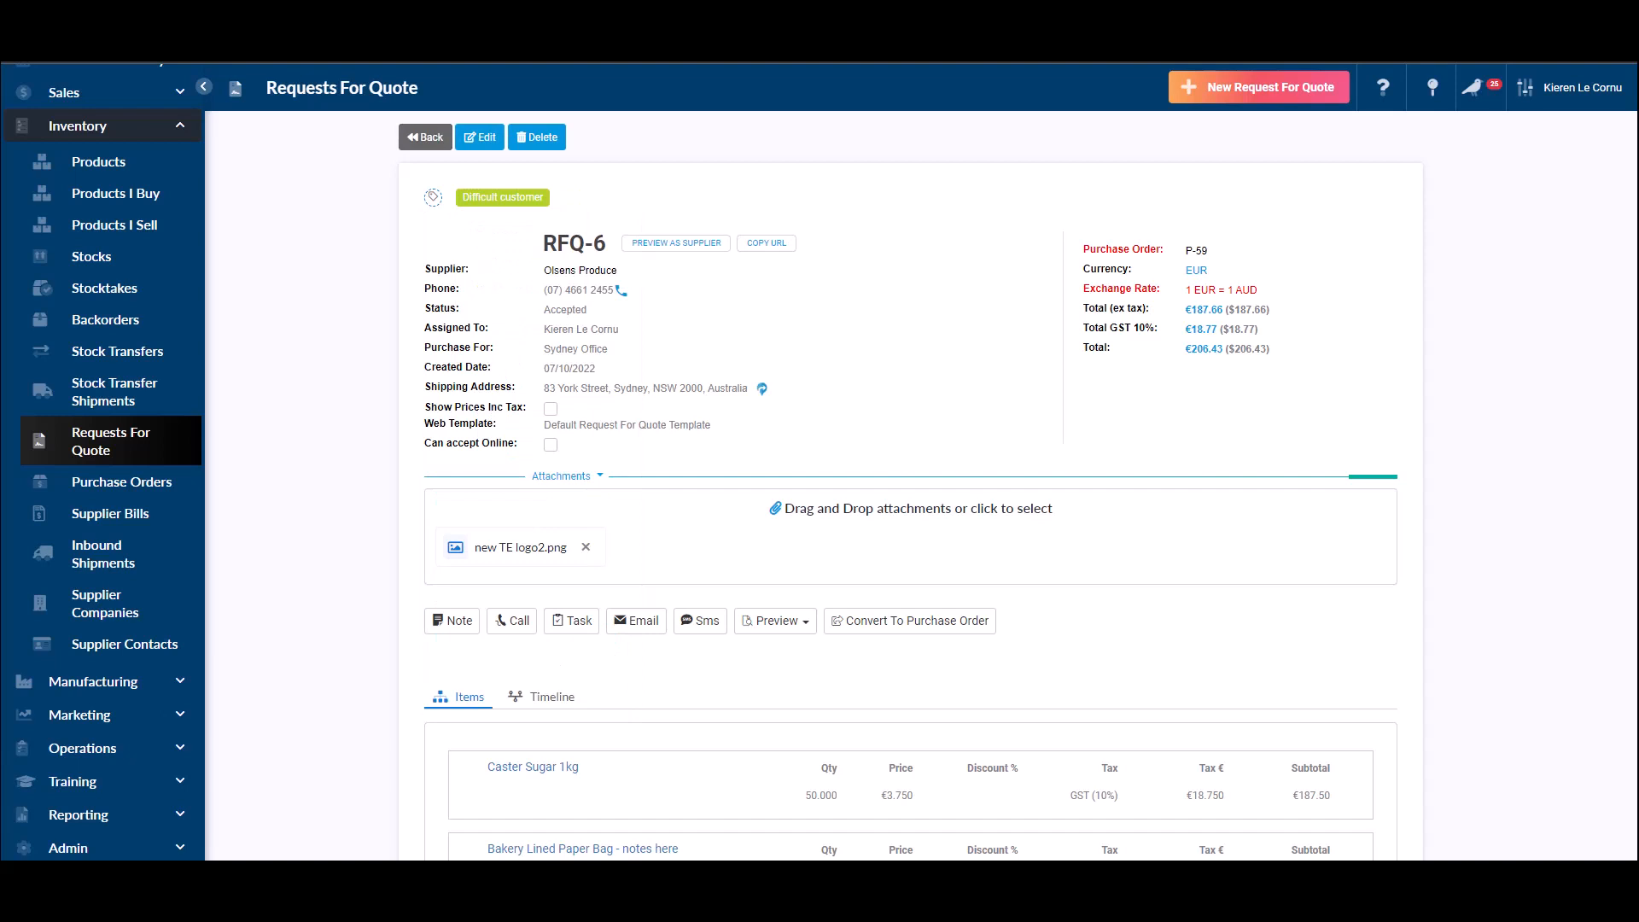
{"action": "left_click", "coordinate": [425, 137]}
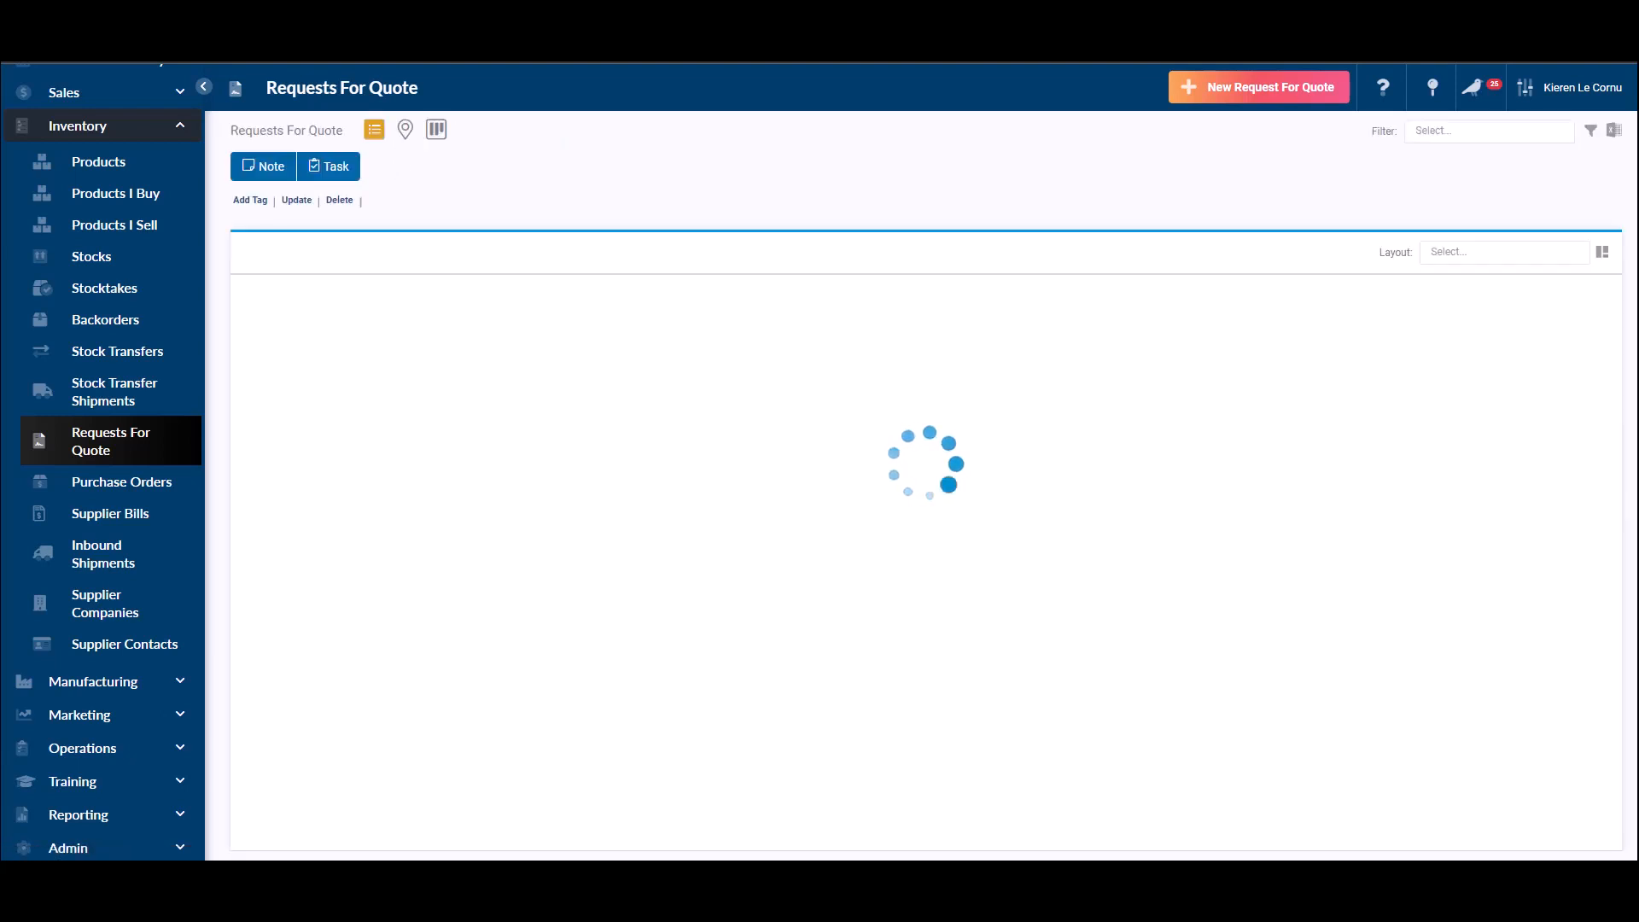
Add the "Likes dogs" tag in bulk to RFQ-6, RFQ-5 and RFQ-4.
{"action": "left_click", "coordinate": [254, 367]}
{"action": "left_click", "coordinate": [254, 404]}
{"action": "left_click", "coordinate": [255, 442]}
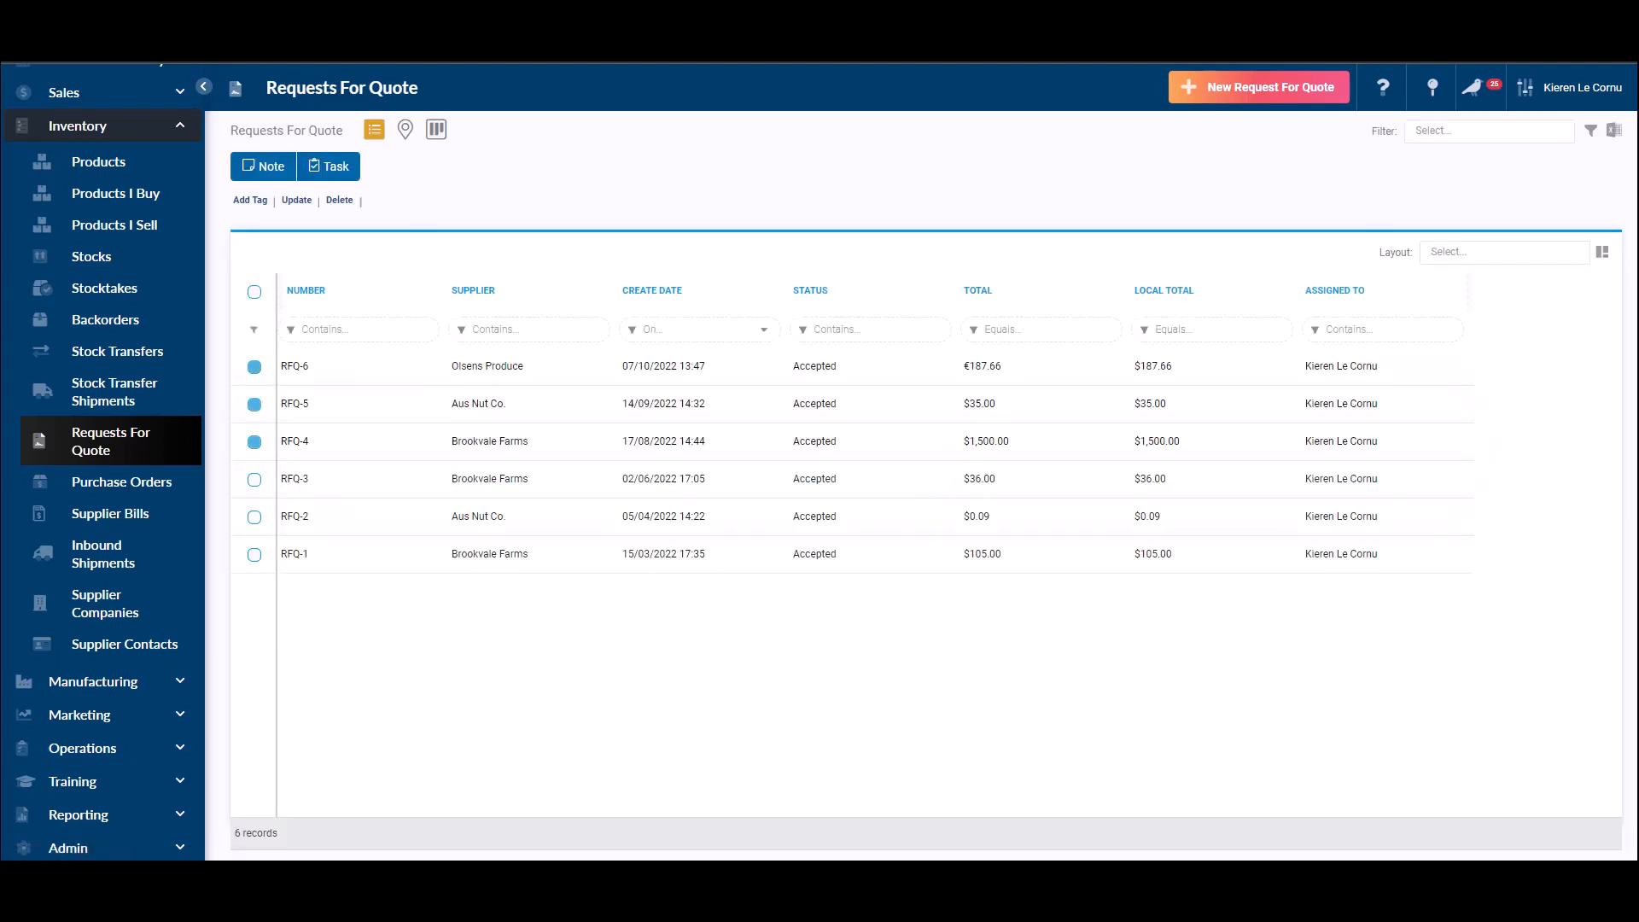
{"action": "left_click", "coordinate": [250, 200]}
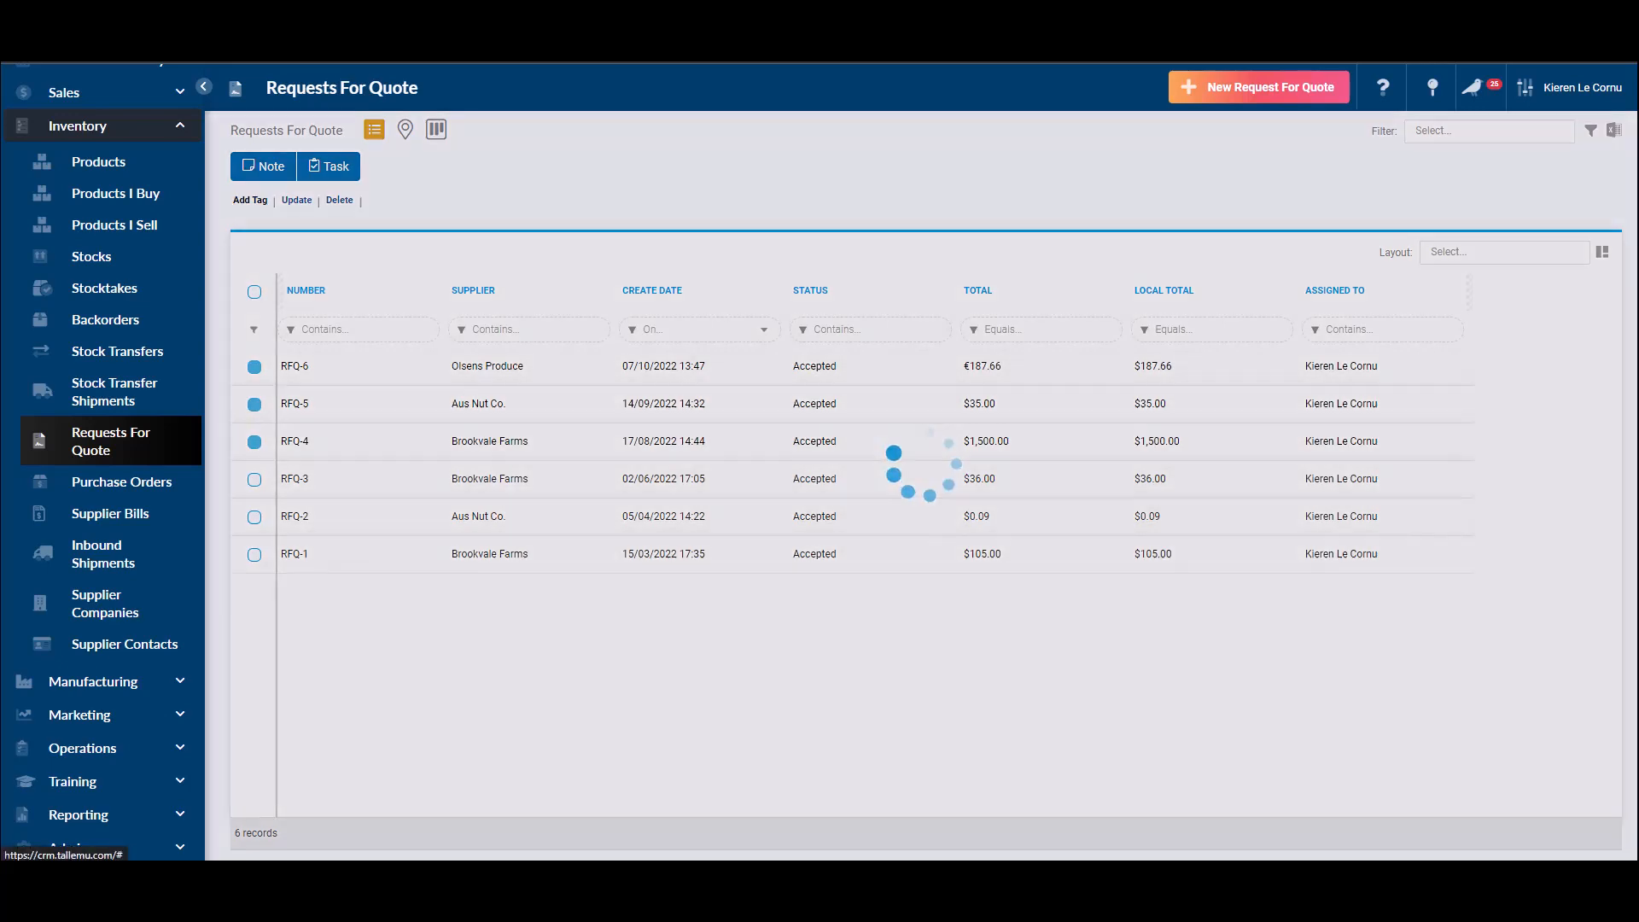
{"action": "left_click", "coordinate": [1018, 484]}
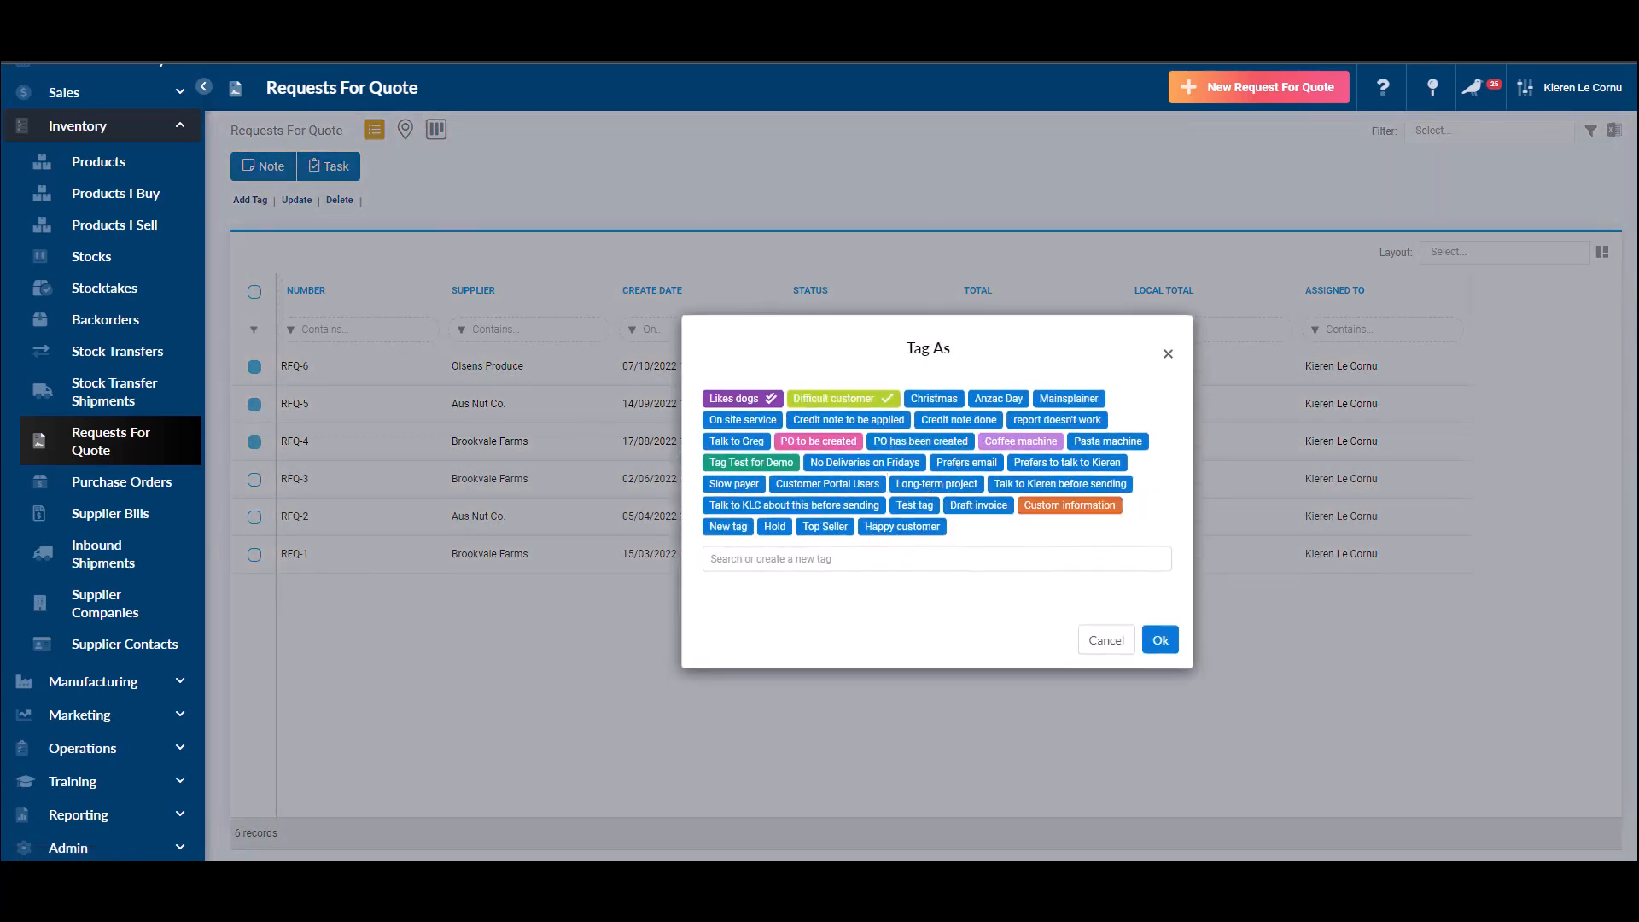
{"action": "left_click", "coordinate": [1160, 640]}
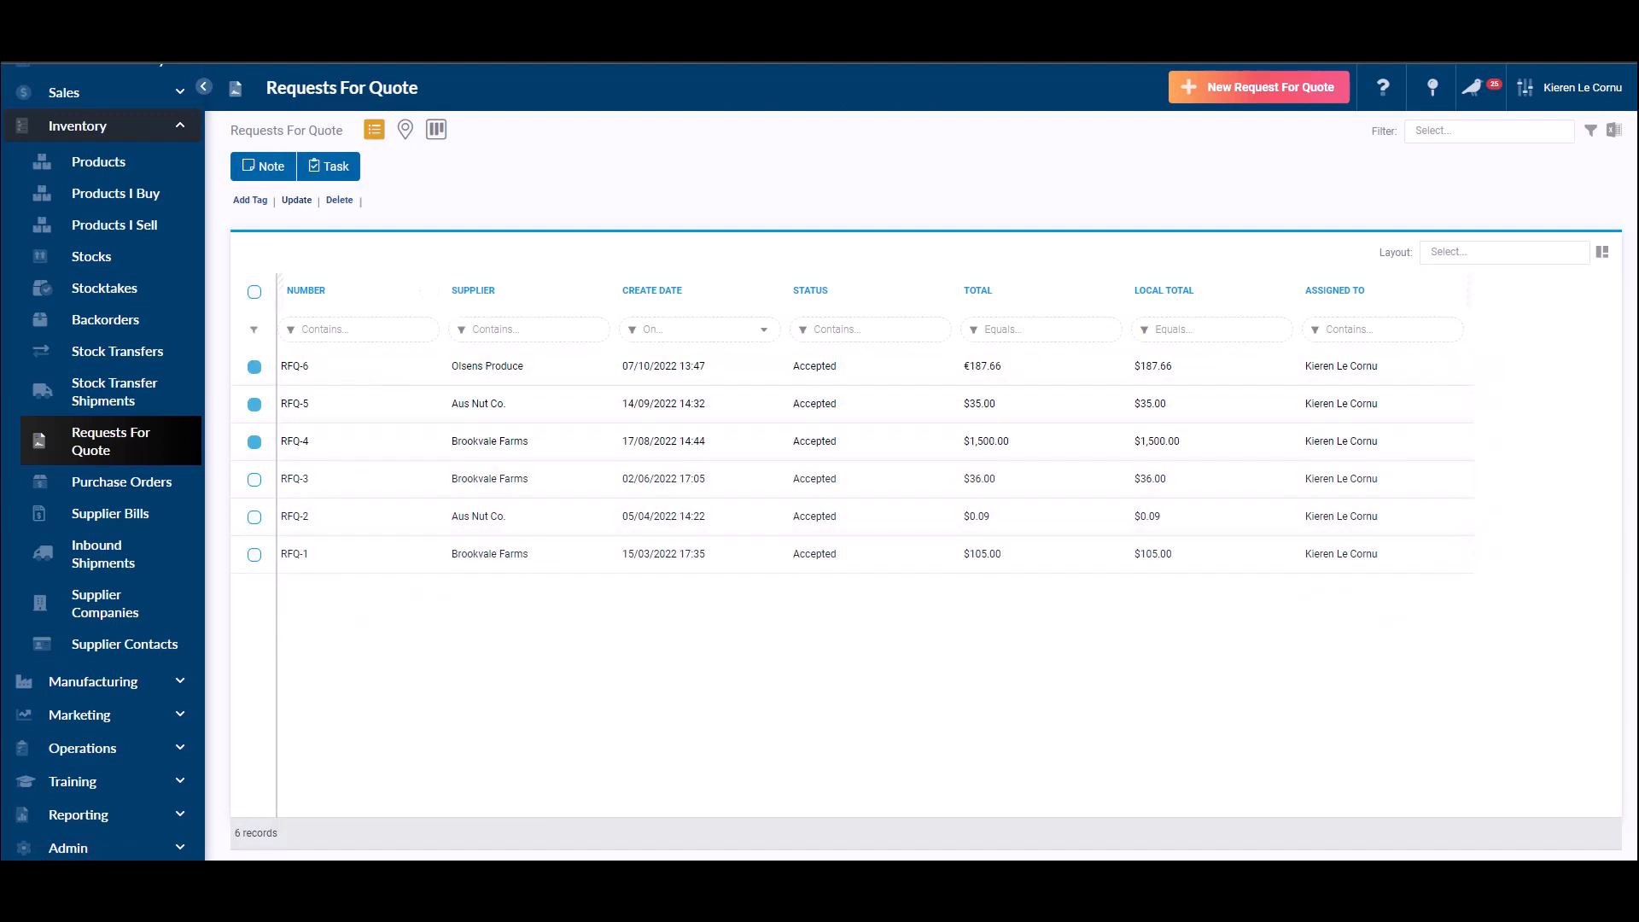
Look through the bulk-update fields for the three selected requests and the Assigned To choices without applying any change.
{"action": "left_click", "coordinate": [296, 199]}
{"action": "left_click", "coordinate": [718, 462]}
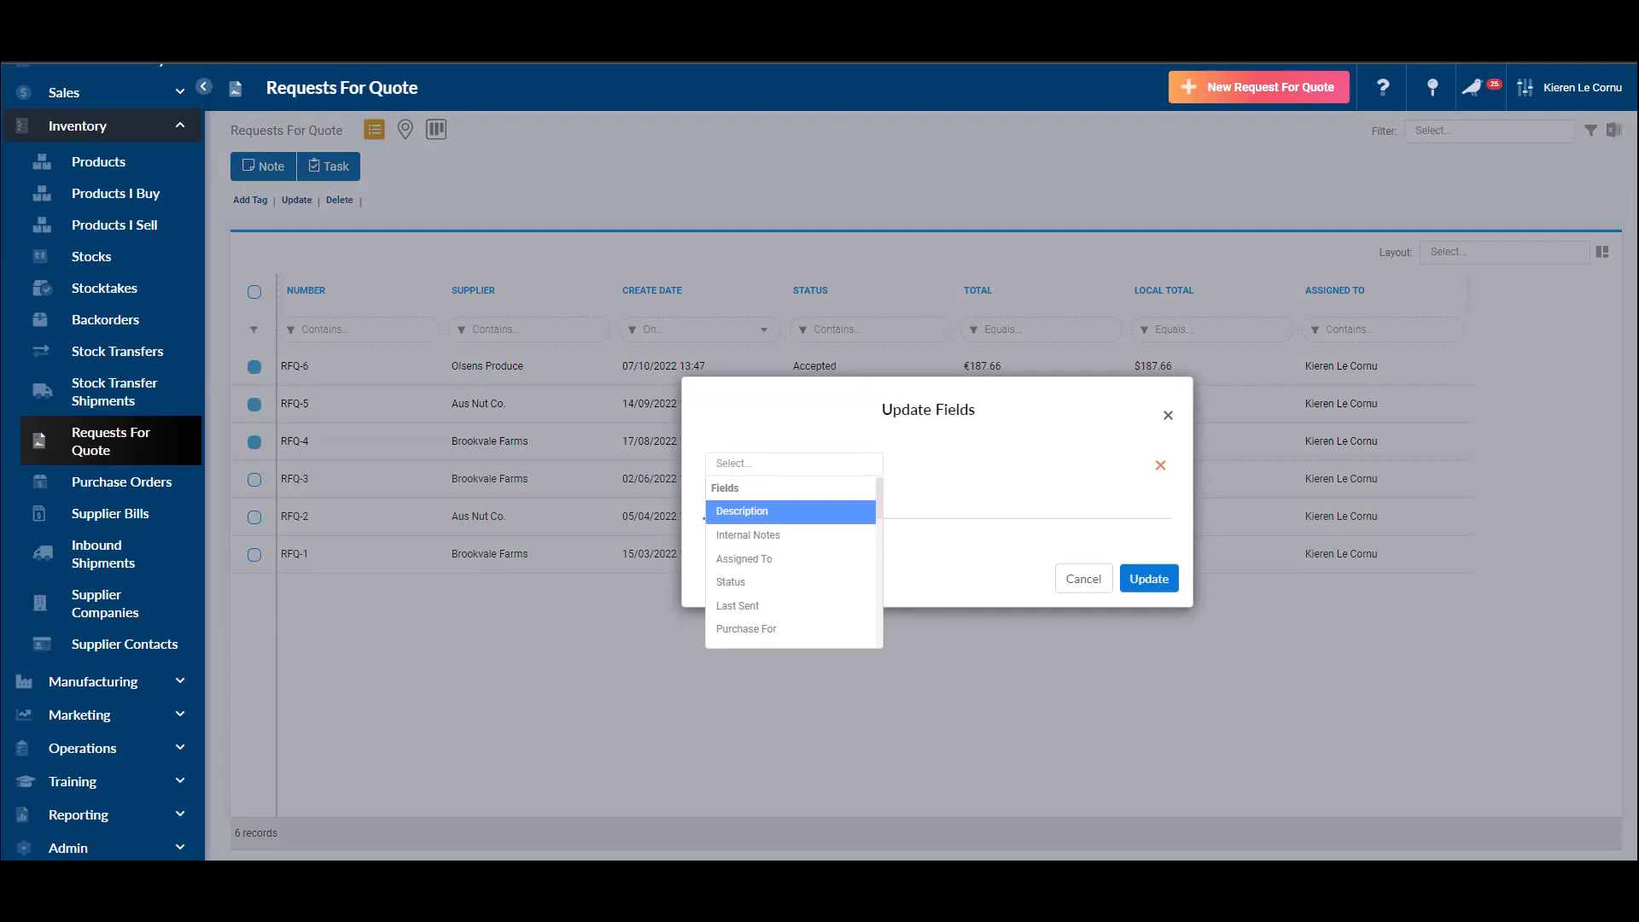
{"action": "key", "text": "Down"}
{"action": "key", "text": "Down"}
{"action": "key", "text": "Down"}
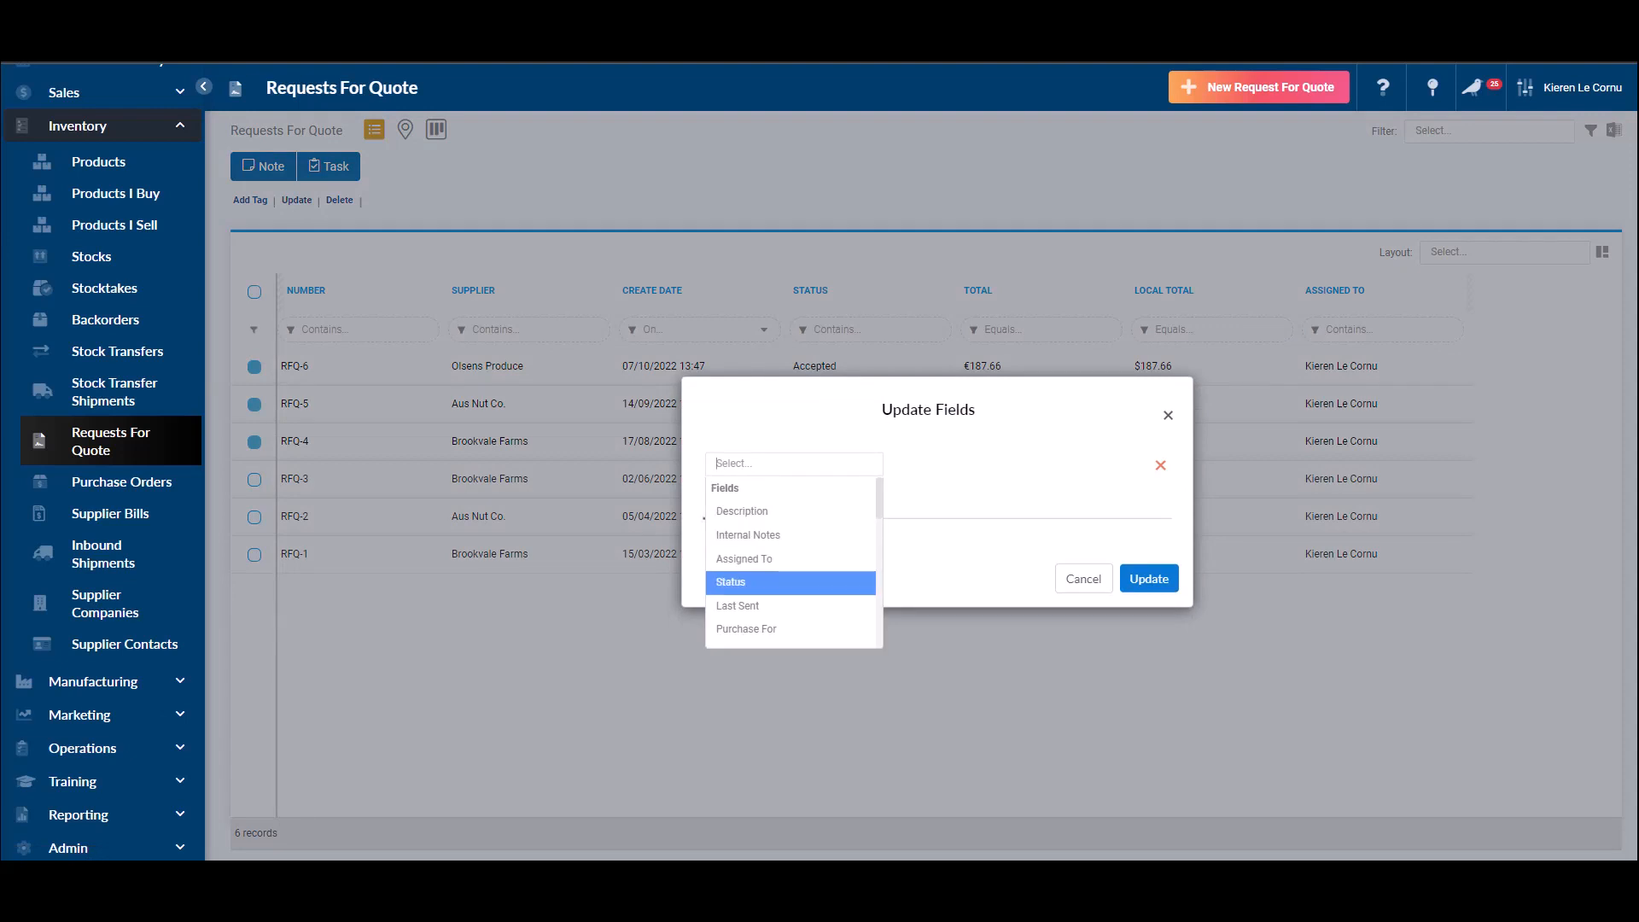
{"action": "scroll", "coordinate": [789, 583], "scroll_direction": "down", "scroll_amount": 5}
{"action": "scroll", "coordinate": [789, 586], "scroll_direction": "down", "scroll_amount": 2}
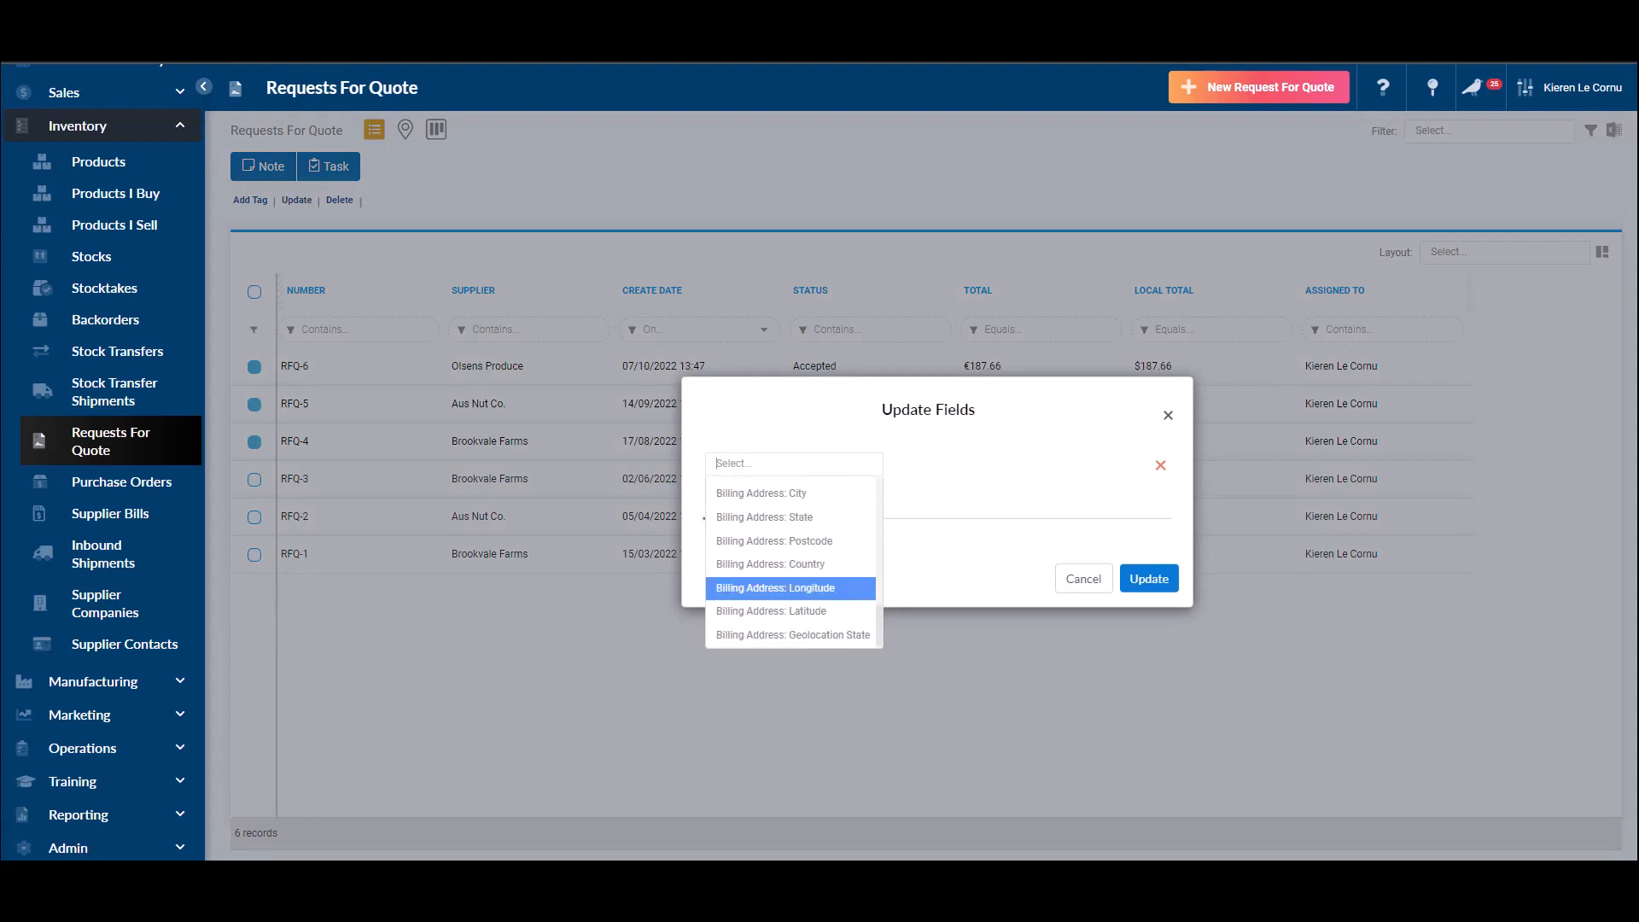
{"action": "scroll", "coordinate": [790, 581], "scroll_direction": "up", "scroll_amount": 7}
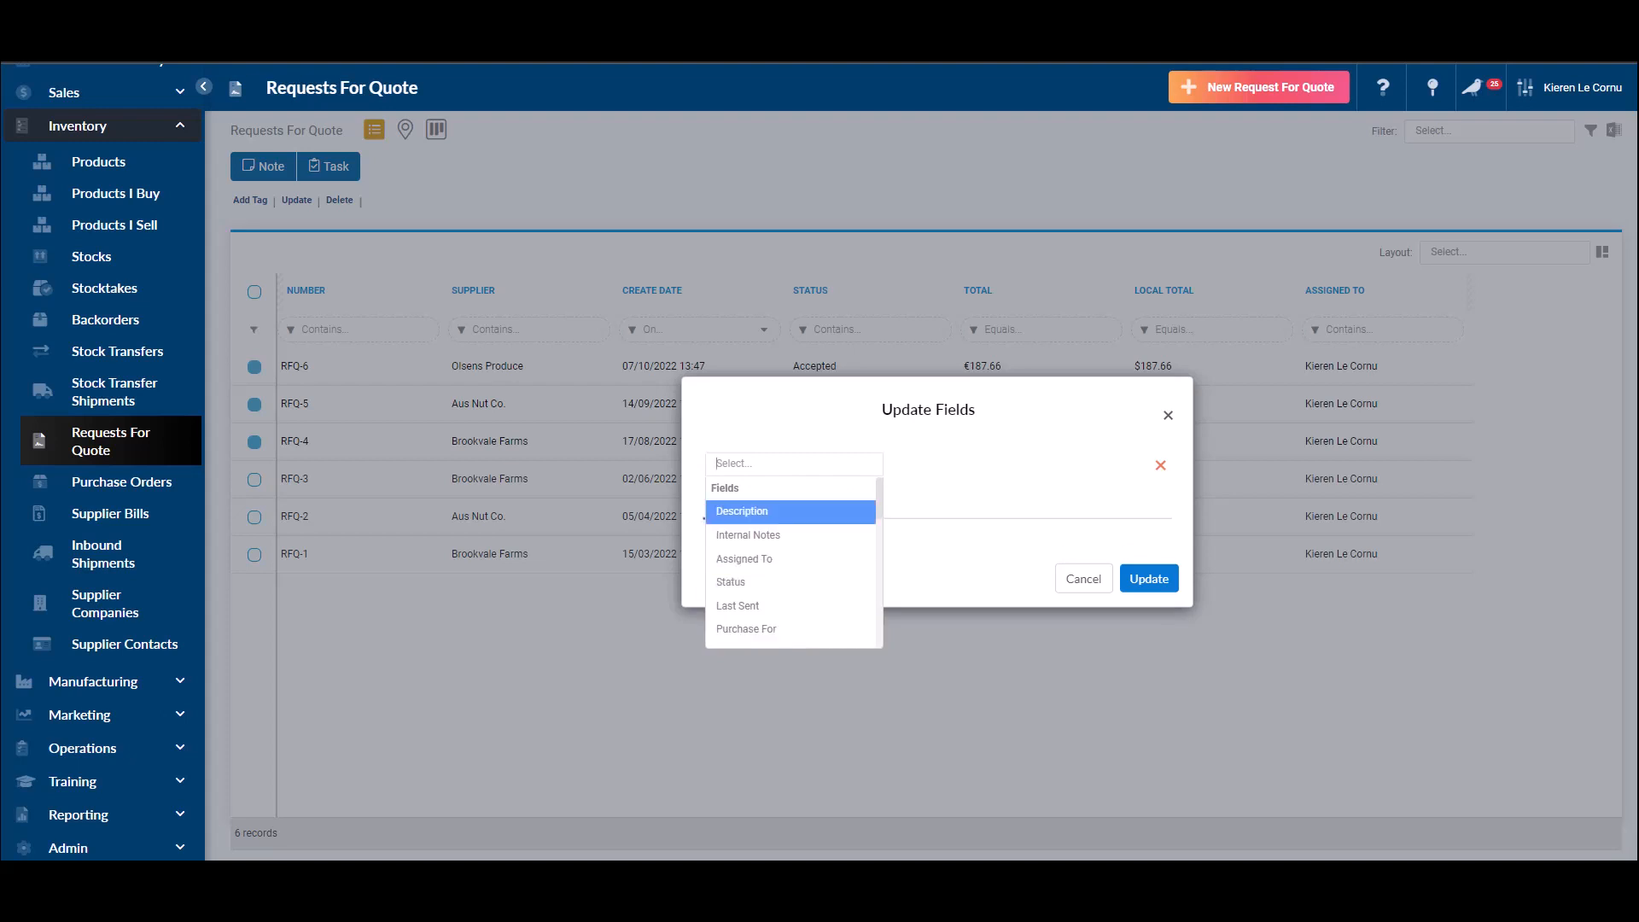
{"action": "left_click", "coordinate": [745, 559]}
{"action": "left_click", "coordinate": [1016, 447]}
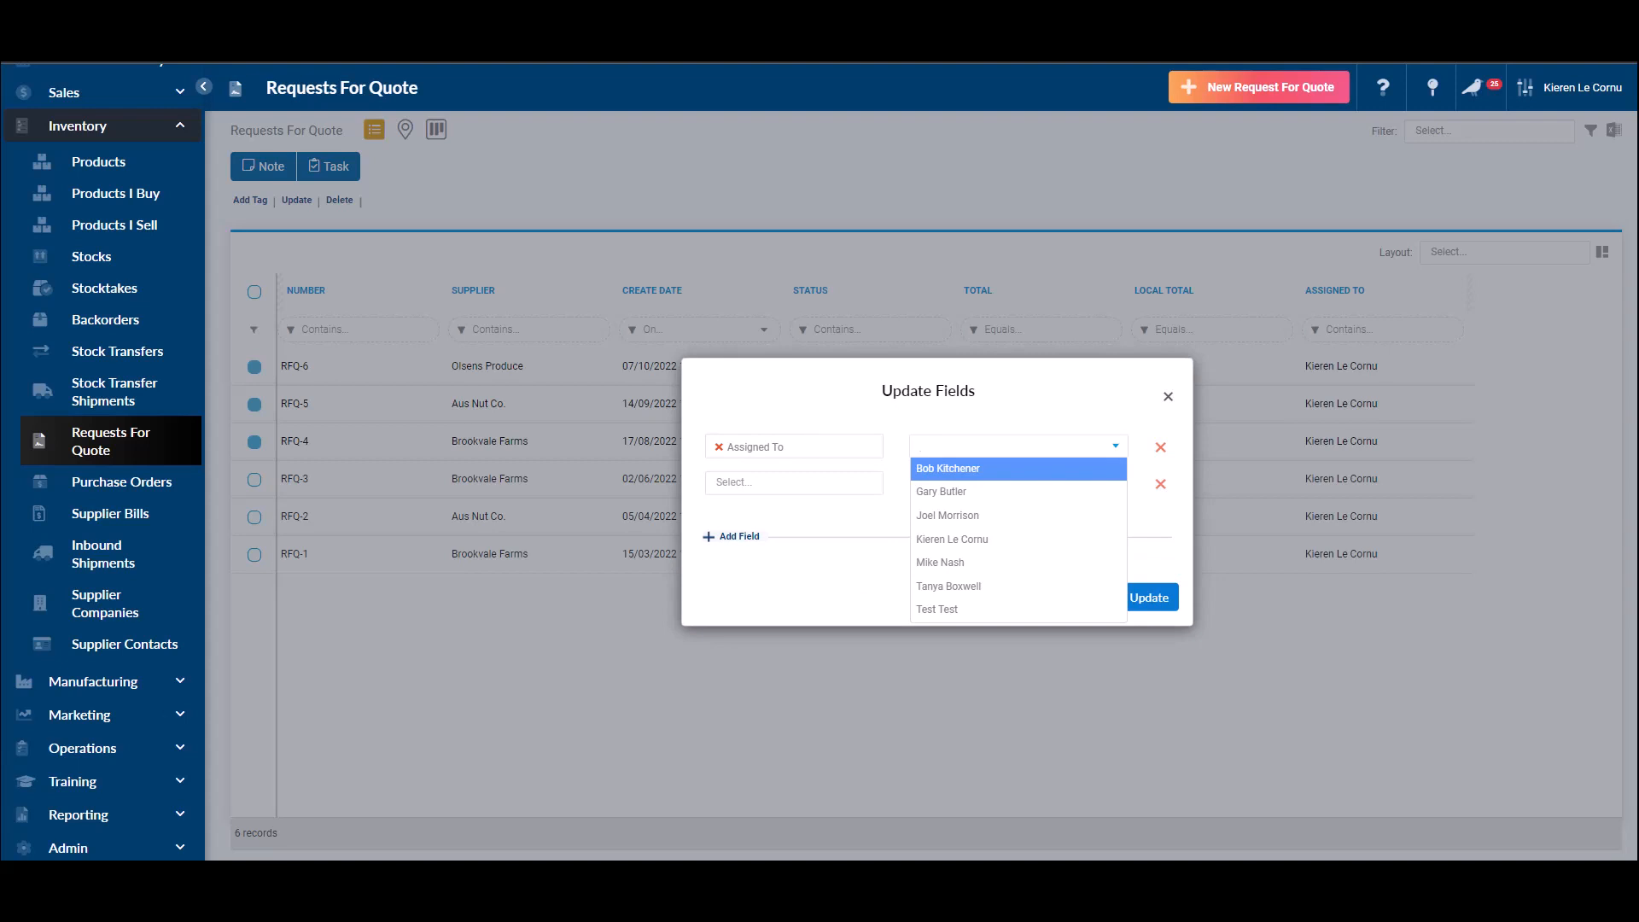
{"action": "left_click", "coordinate": [1168, 396]}
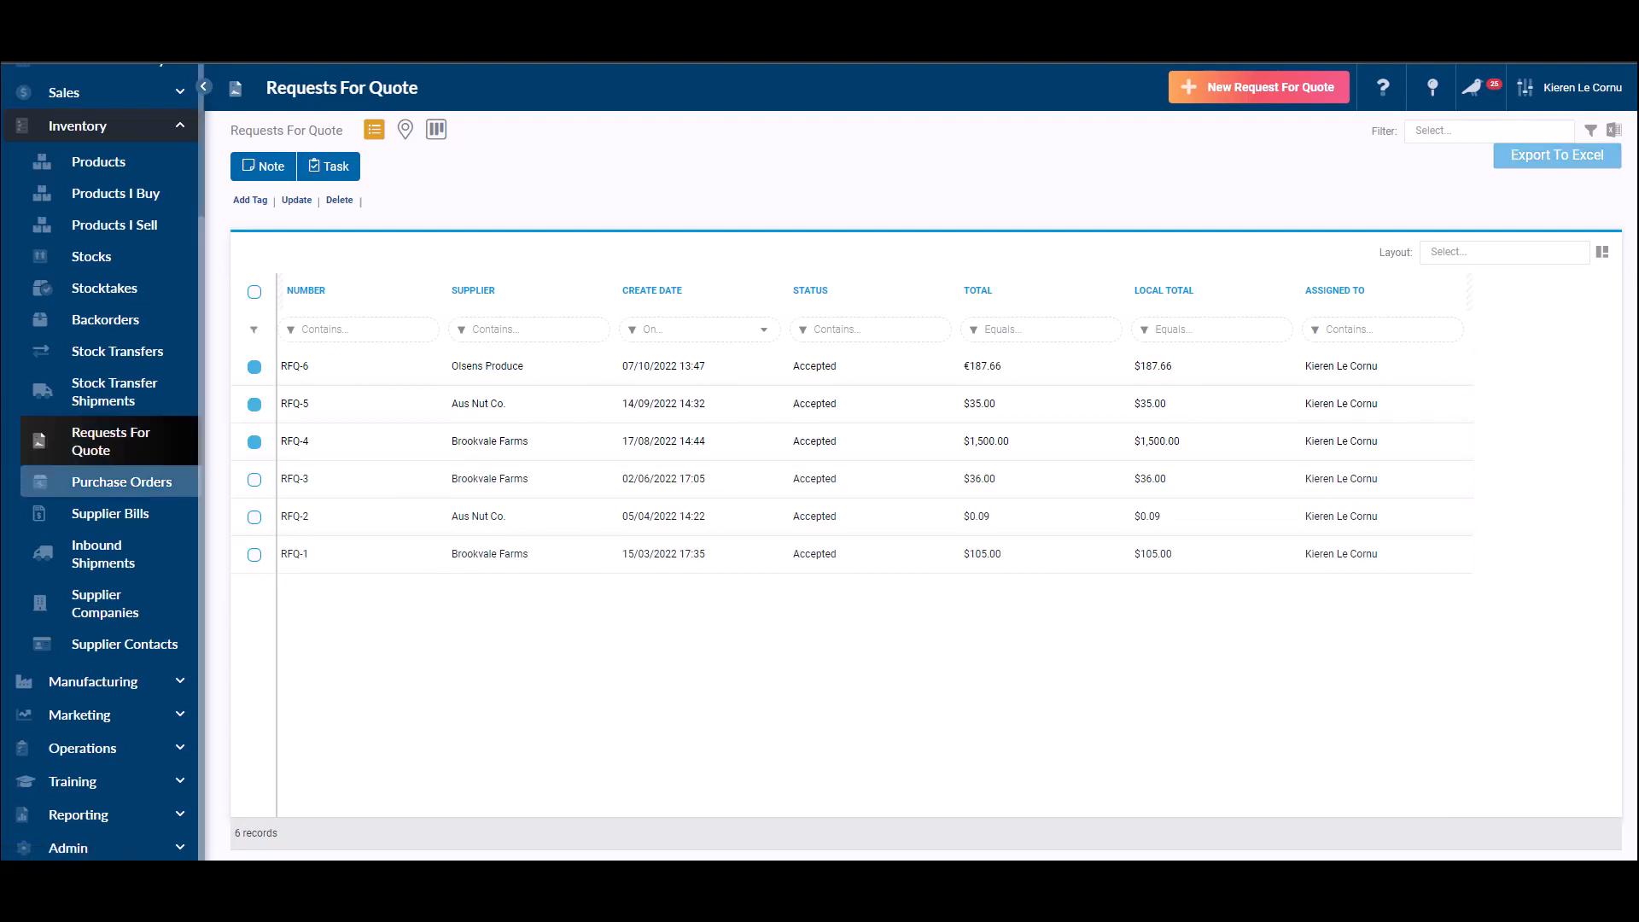
View the Purchase Orders list and look through the Supplier Bills list down to its oldest bills.
{"action": "left_click", "coordinate": [121, 483]}
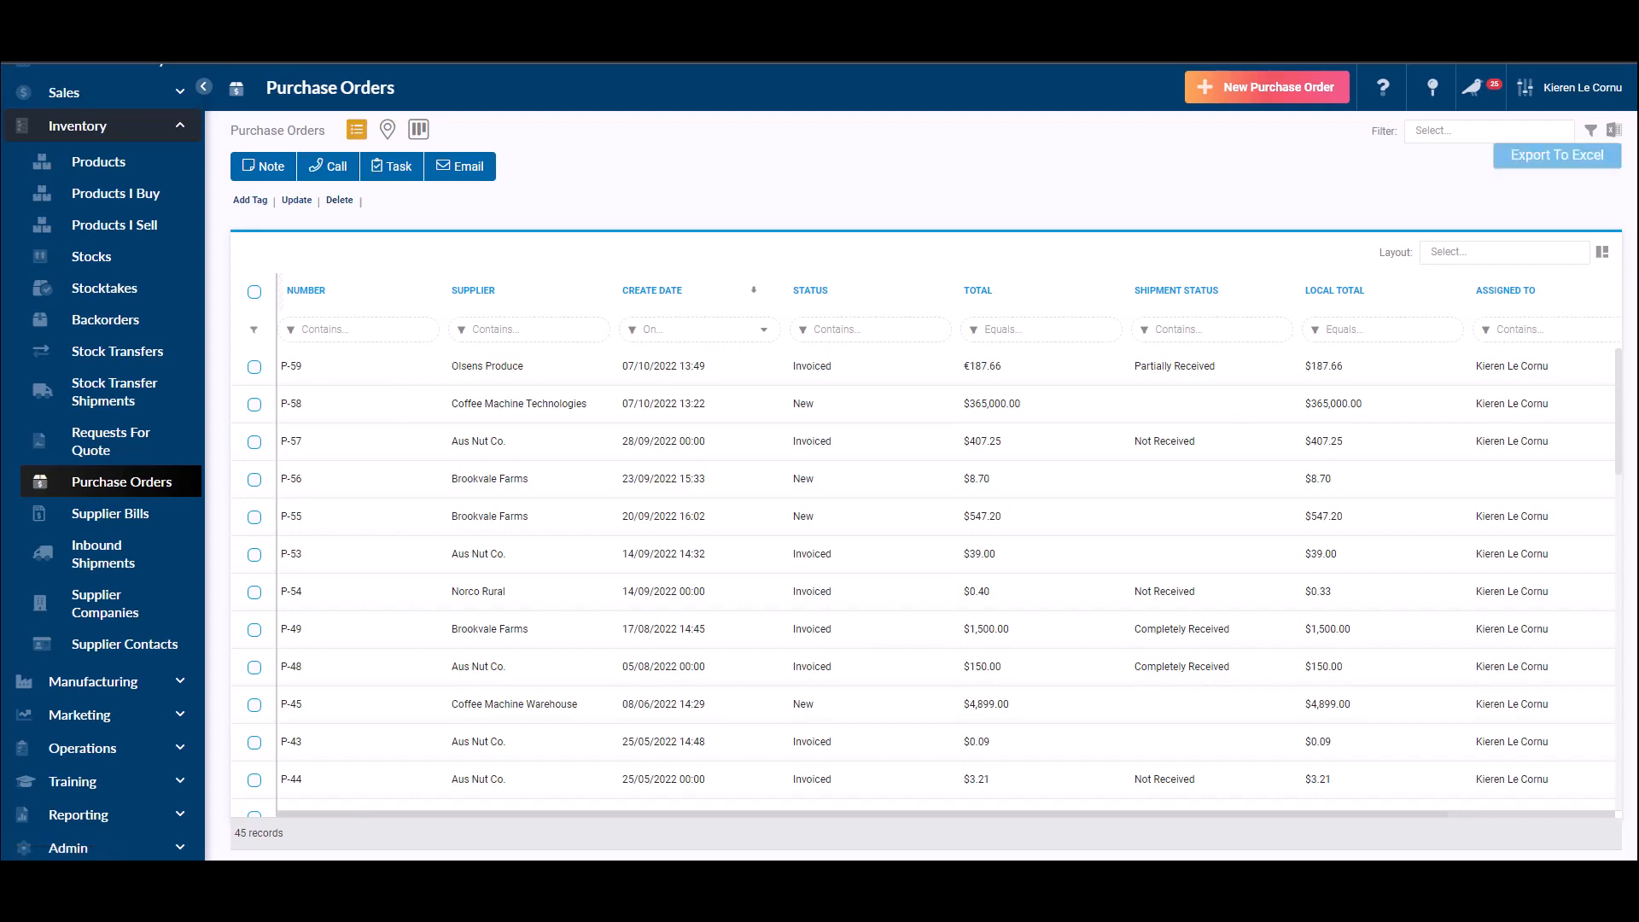
{"action": "left_click", "coordinate": [111, 513]}
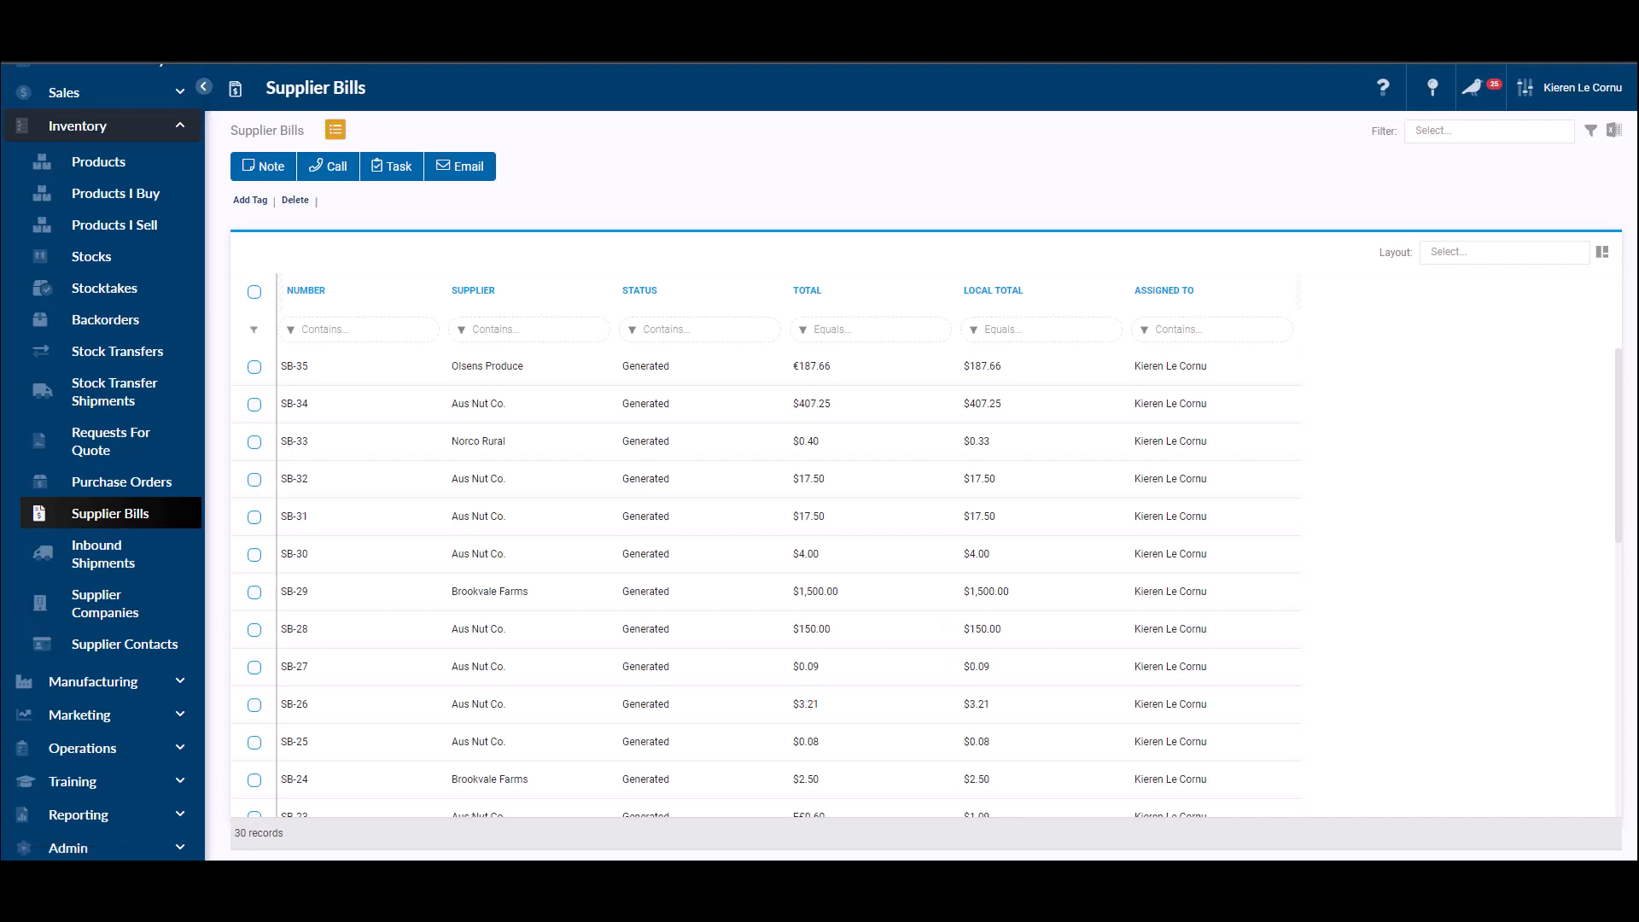
{"action": "scroll", "coordinate": [926, 585], "scroll_direction": "down", "scroll_amount": 7}
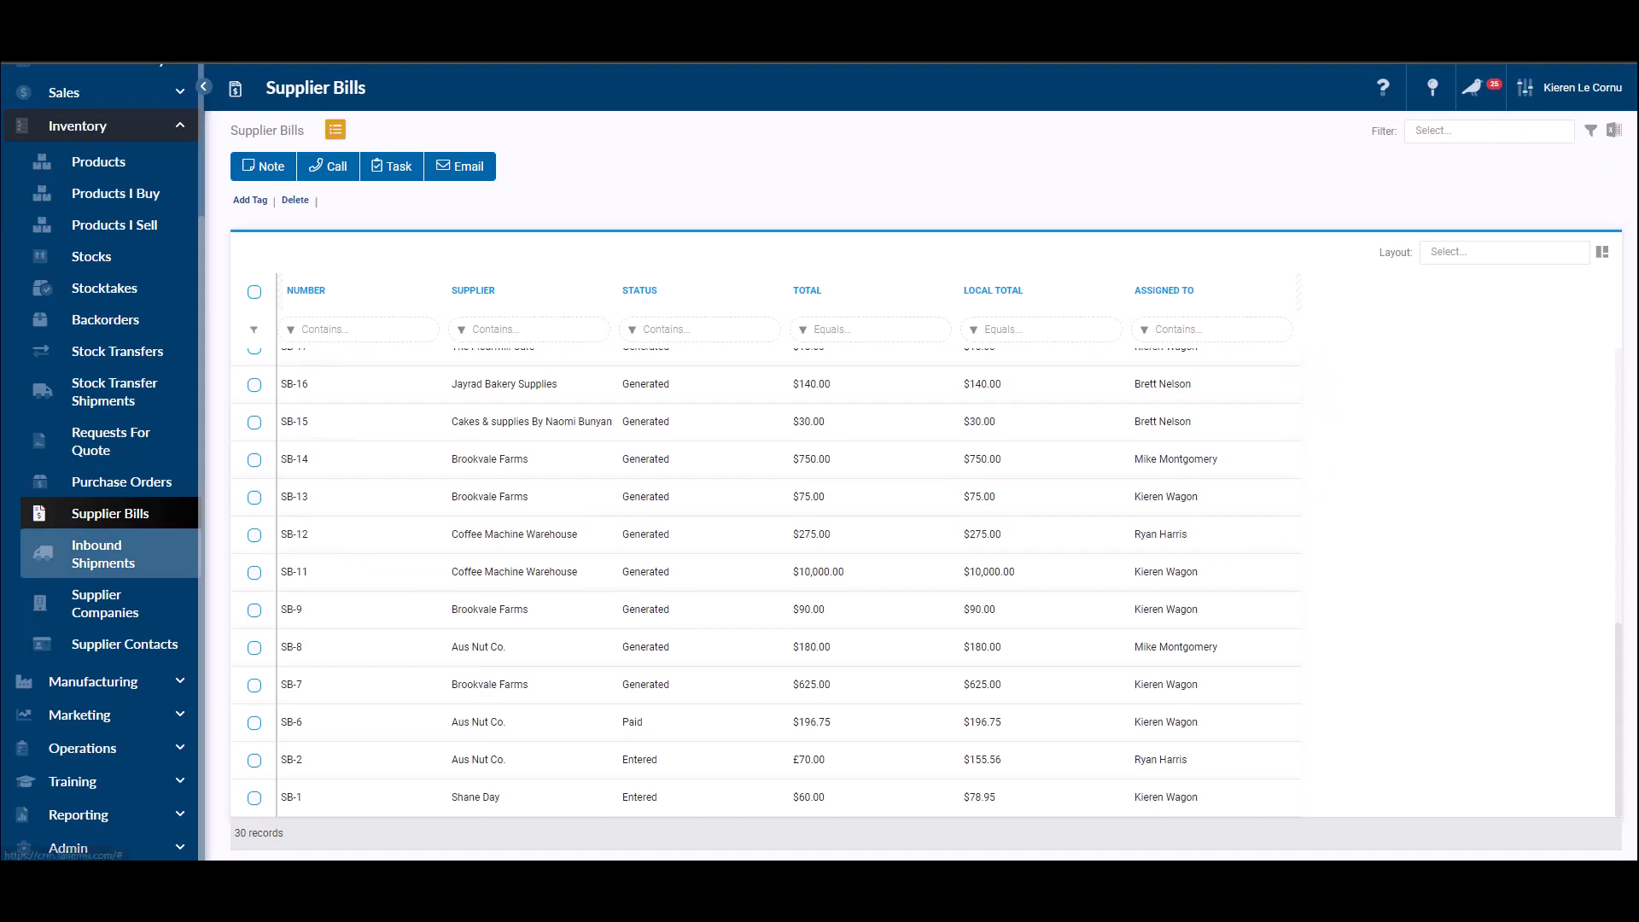
Open the Inbound Shipments list and look at its filter and layout choices without applying any.
{"action": "left_click", "coordinate": [103, 554]}
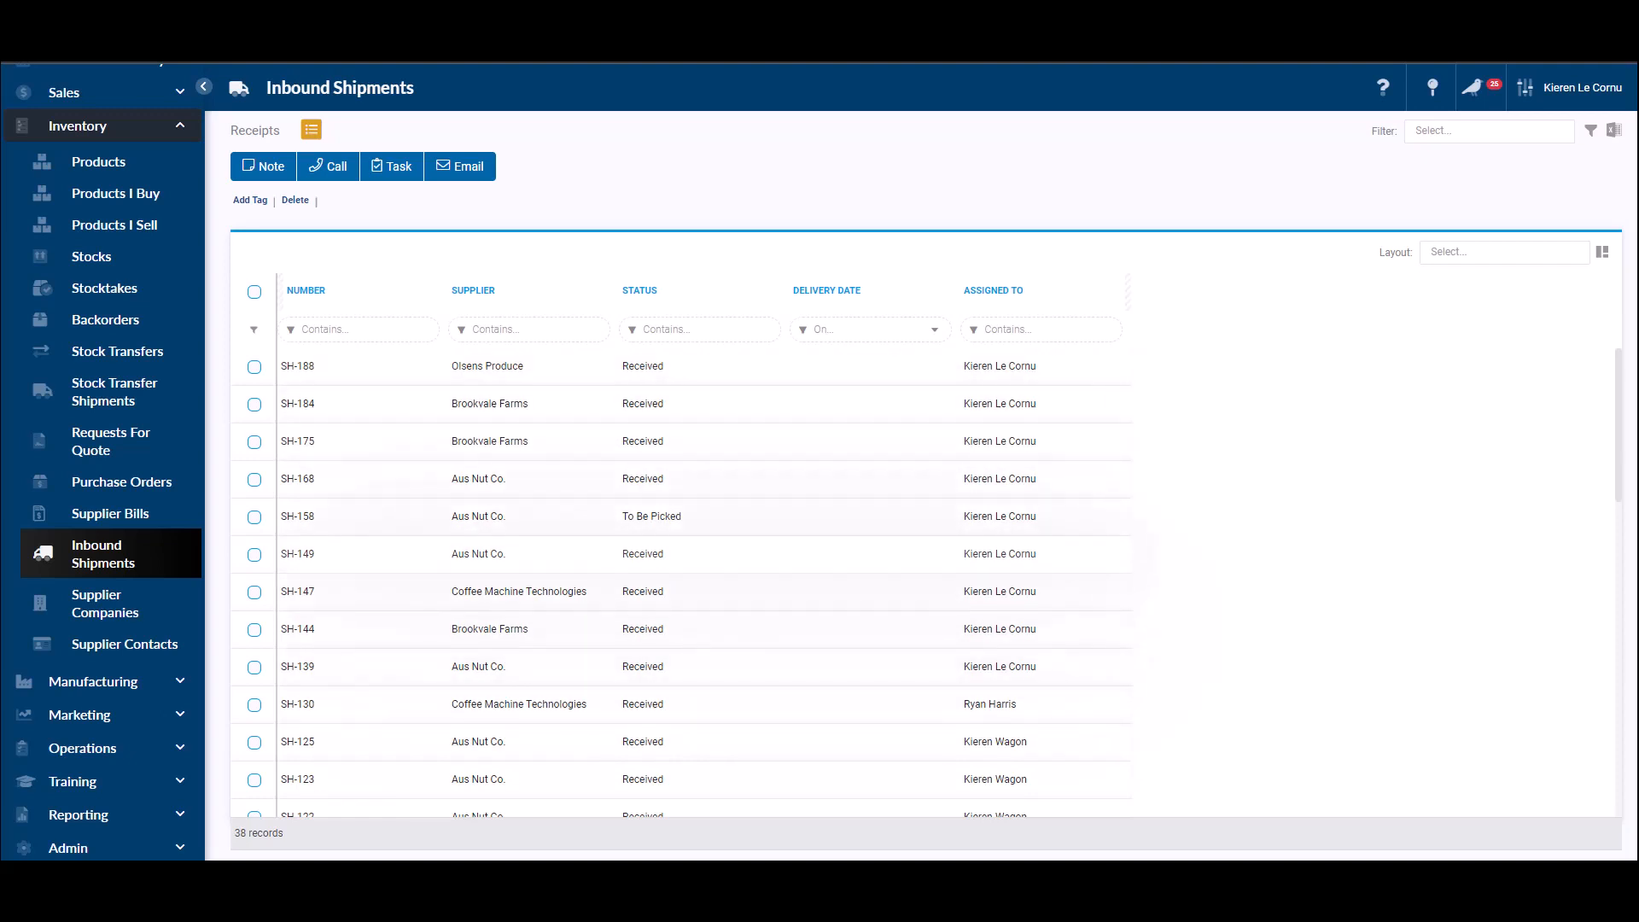
{"action": "left_click", "coordinate": [1489, 131]}
{"action": "left_click", "coordinate": [1504, 252]}
{"action": "key", "text": "Escape"}
{"action": "left_click_drag", "start_coordinate": [853, 290], "coordinate": [892, 304]}
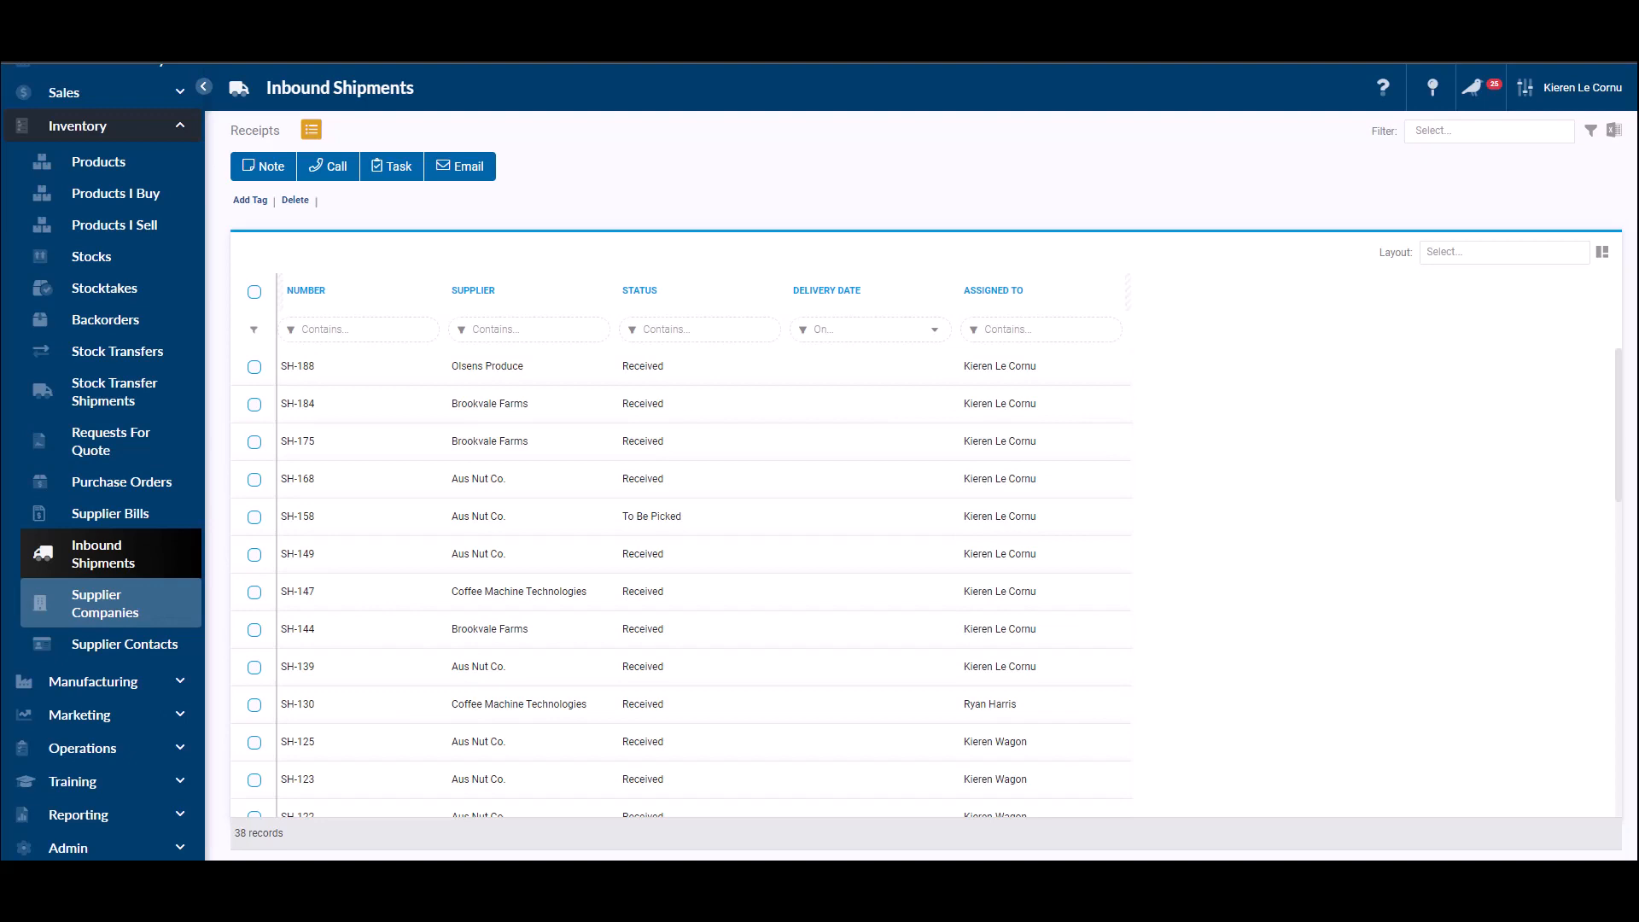
Open the supplier company MSF Sugar for editing, review its default currency choices and remaining fields, and leave without saving.
{"action": "left_click", "coordinate": [105, 603]}
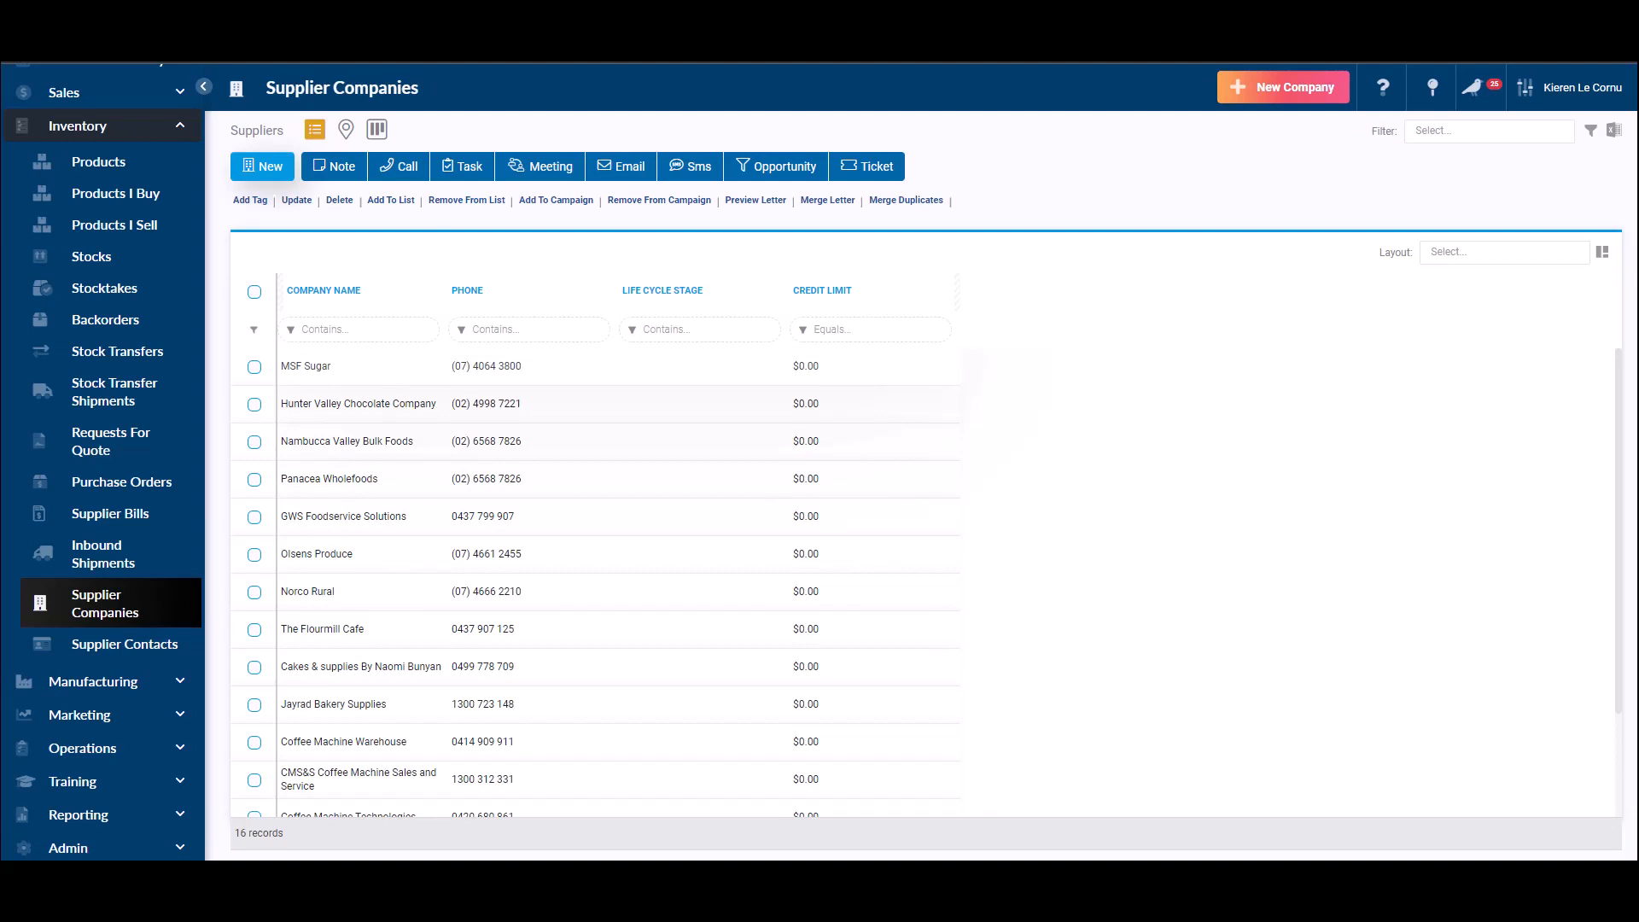
{"action": "left_click", "coordinate": [305, 366]}
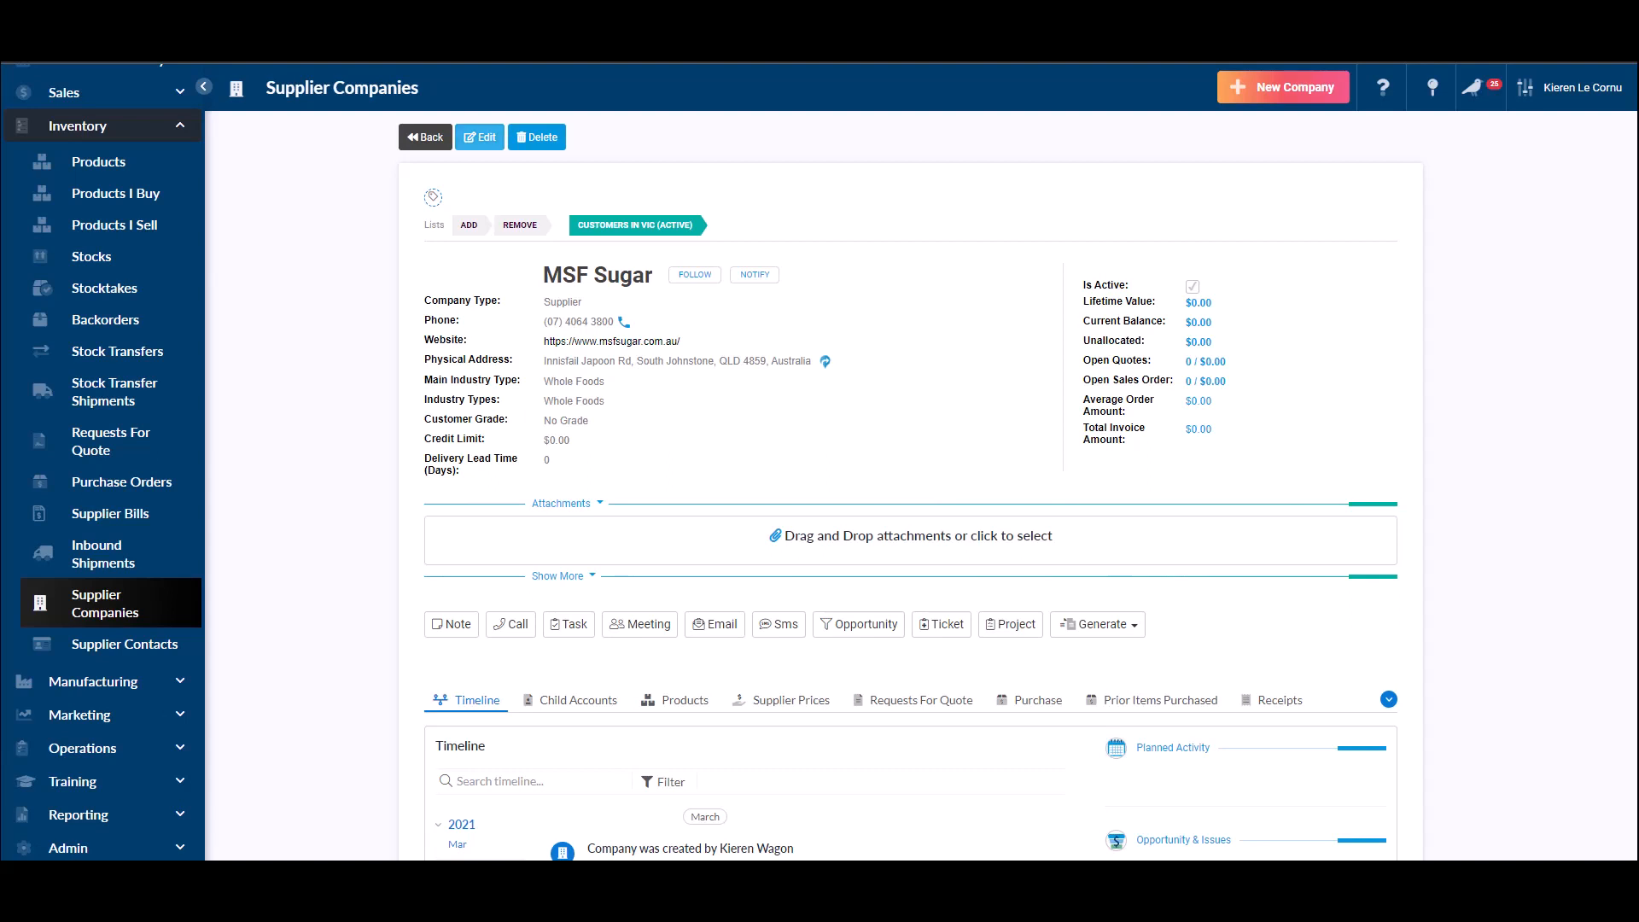
{"action": "left_click", "coordinate": [479, 137]}
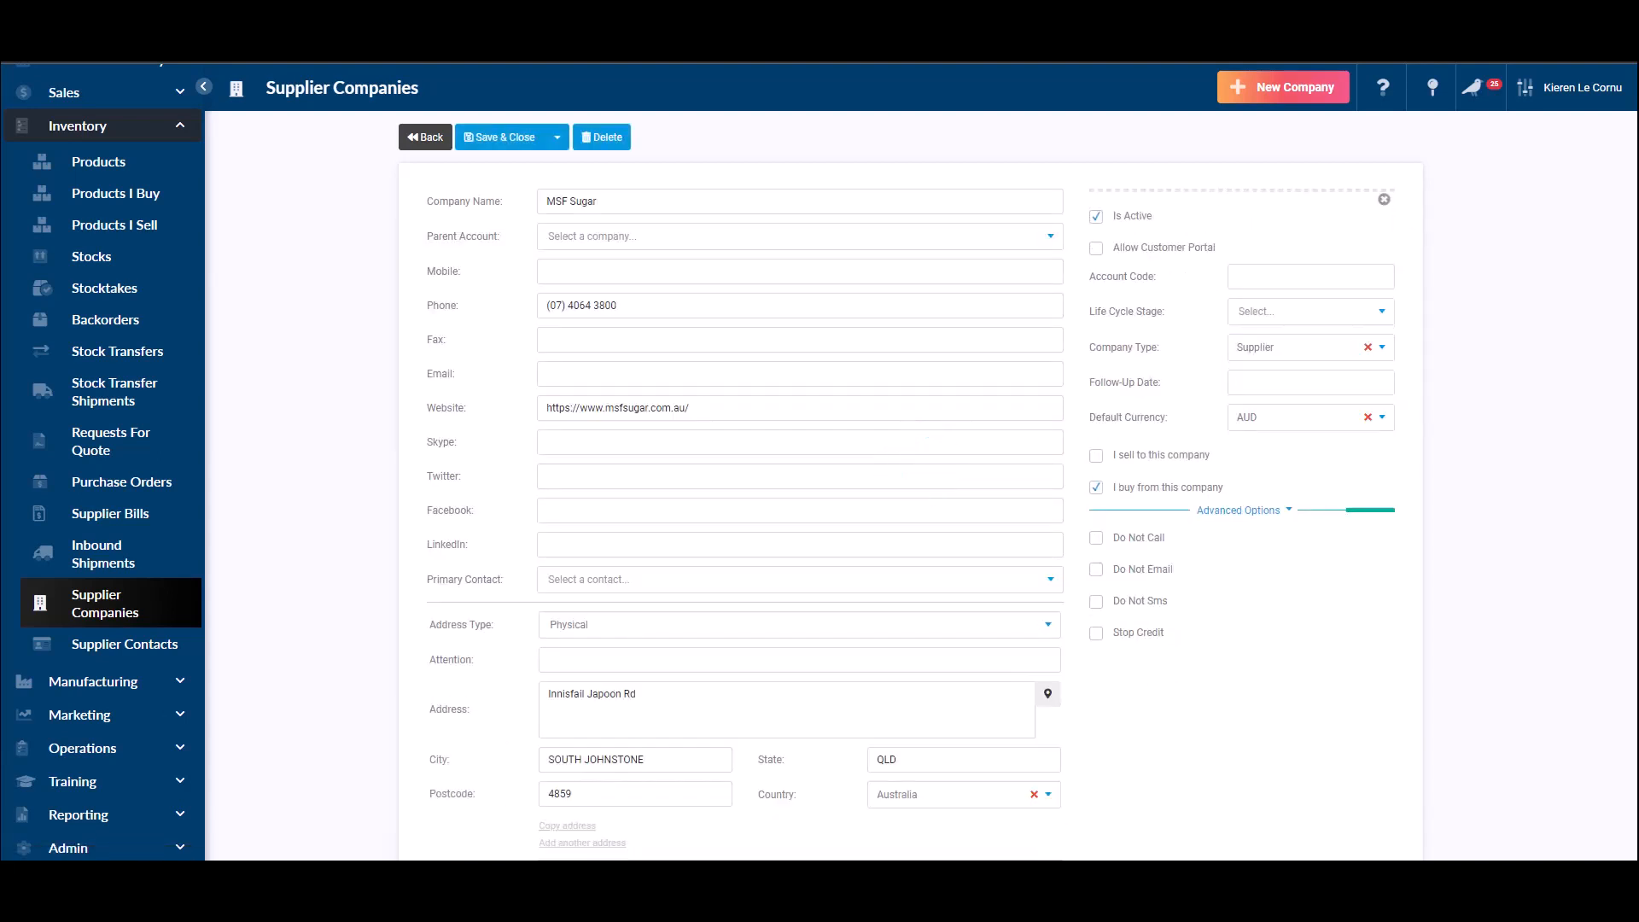
{"action": "left_click", "coordinate": [1310, 418]}
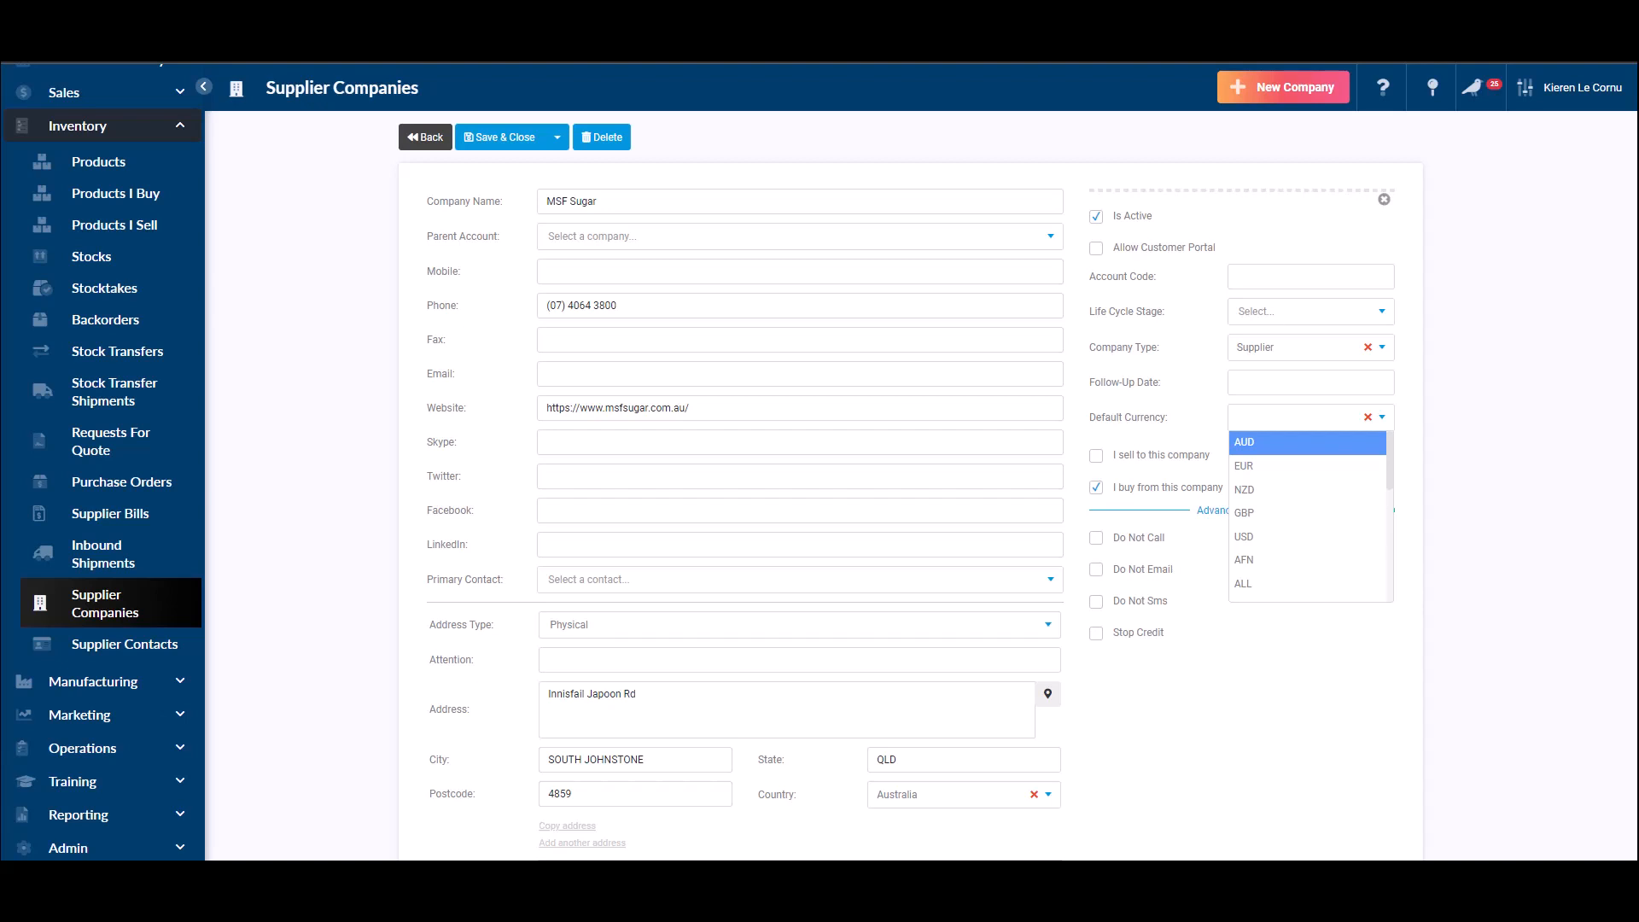
{"action": "key", "text": "Return"}
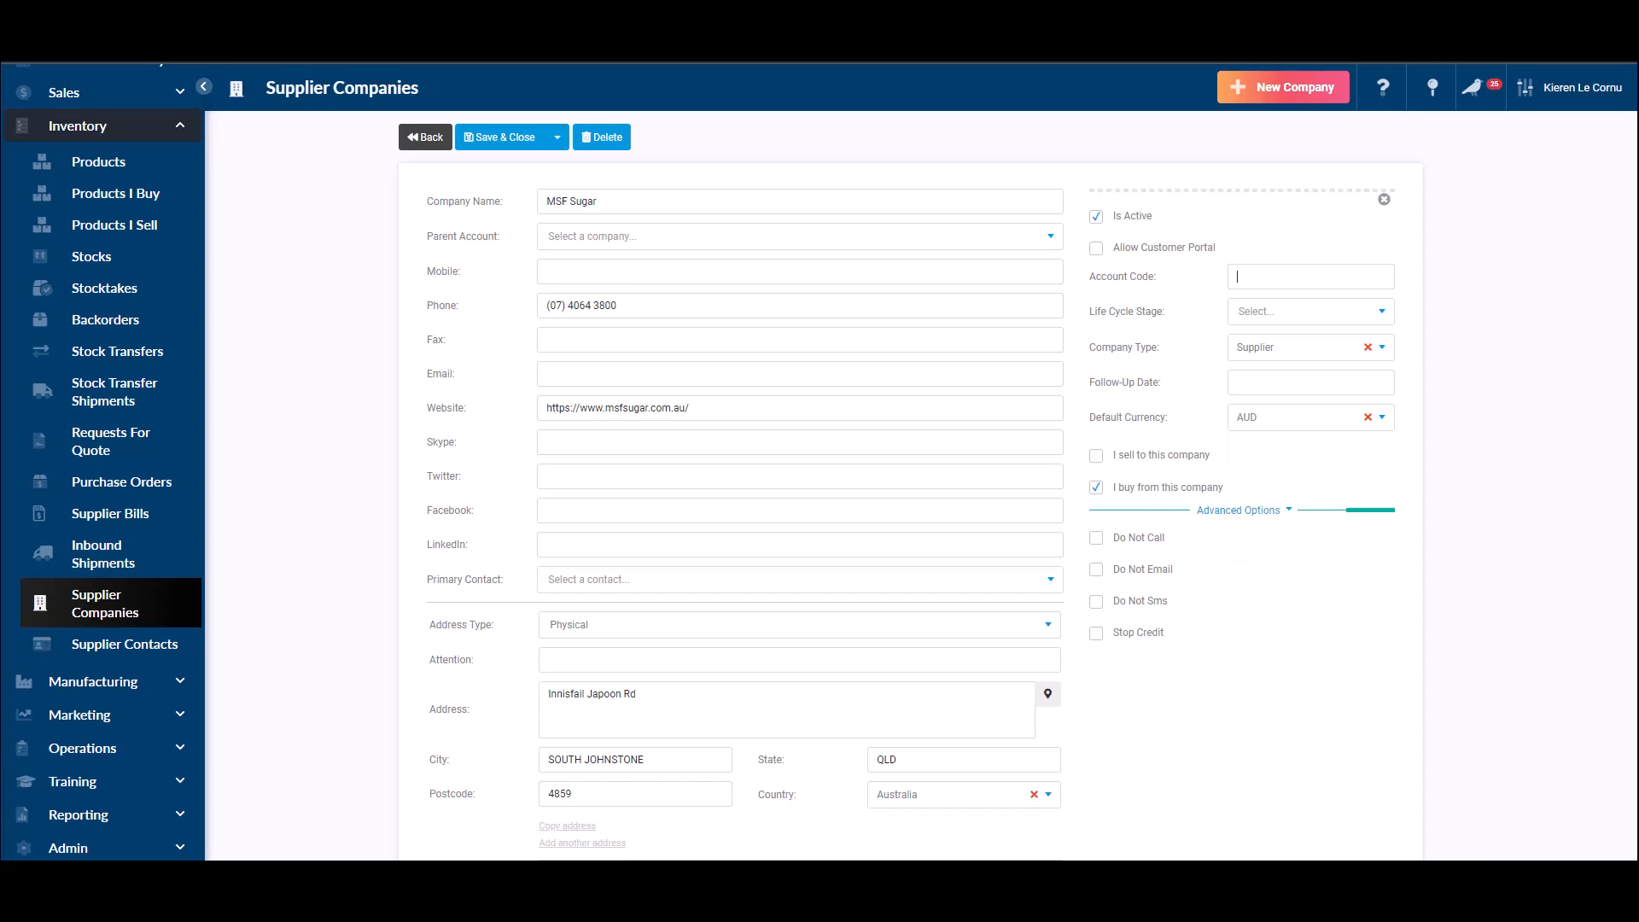
{"action": "scroll", "coordinate": [800, 512], "scroll_direction": "down", "scroll_amount": 10}
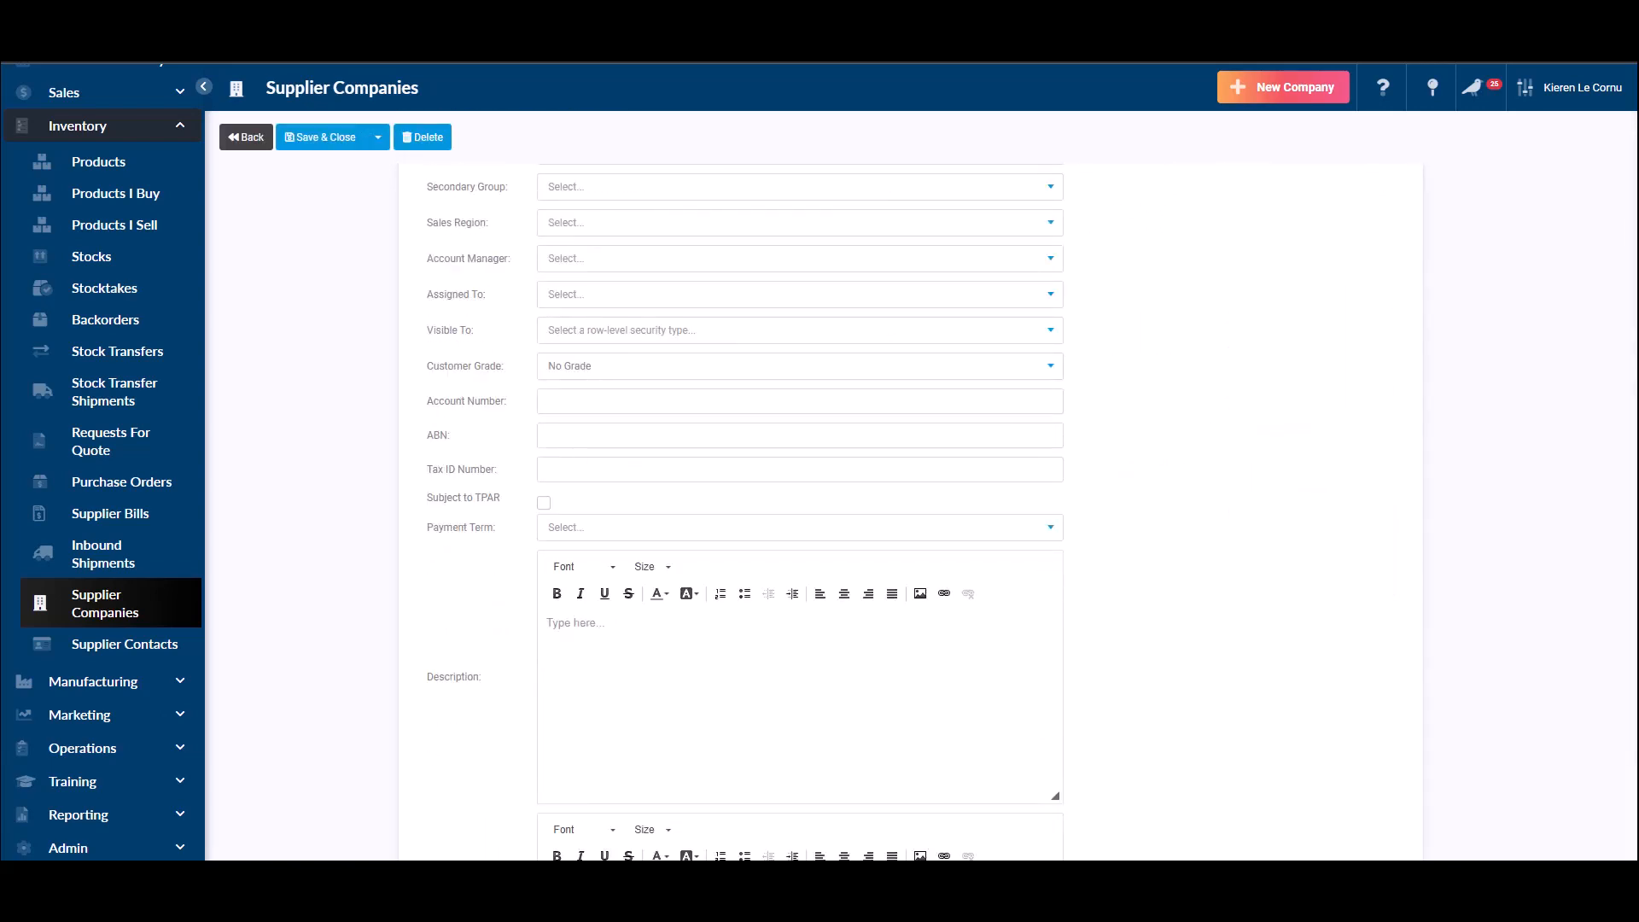
{"action": "scroll", "coordinate": [799, 512], "scroll_direction": "down", "scroll_amount": 3}
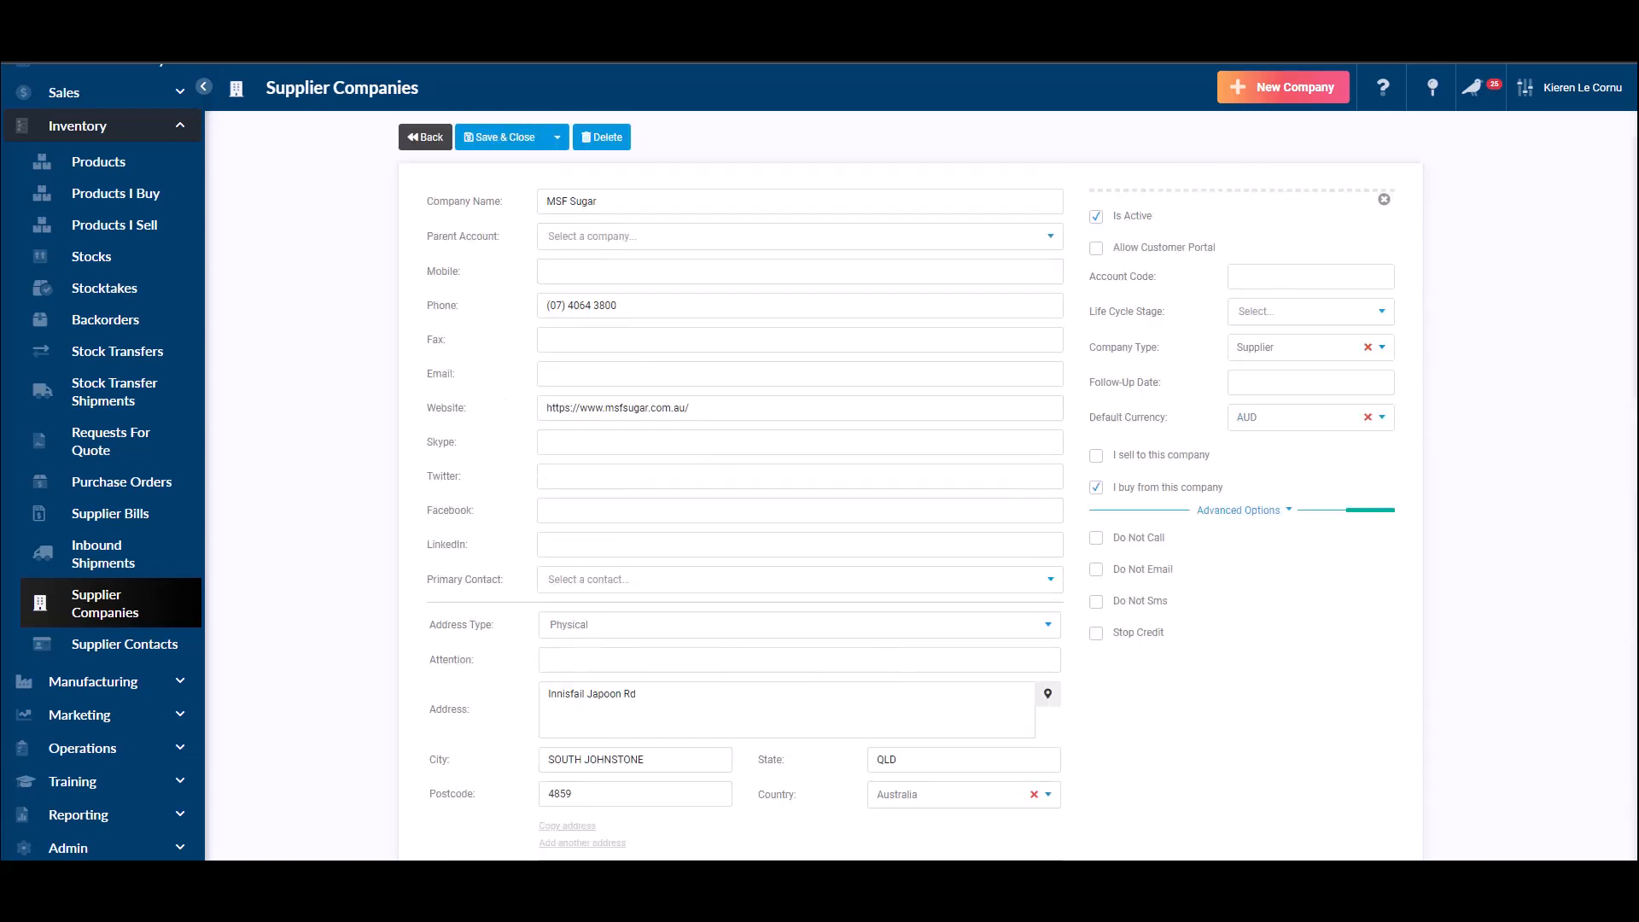
{"action": "left_click", "coordinate": [1310, 277]}
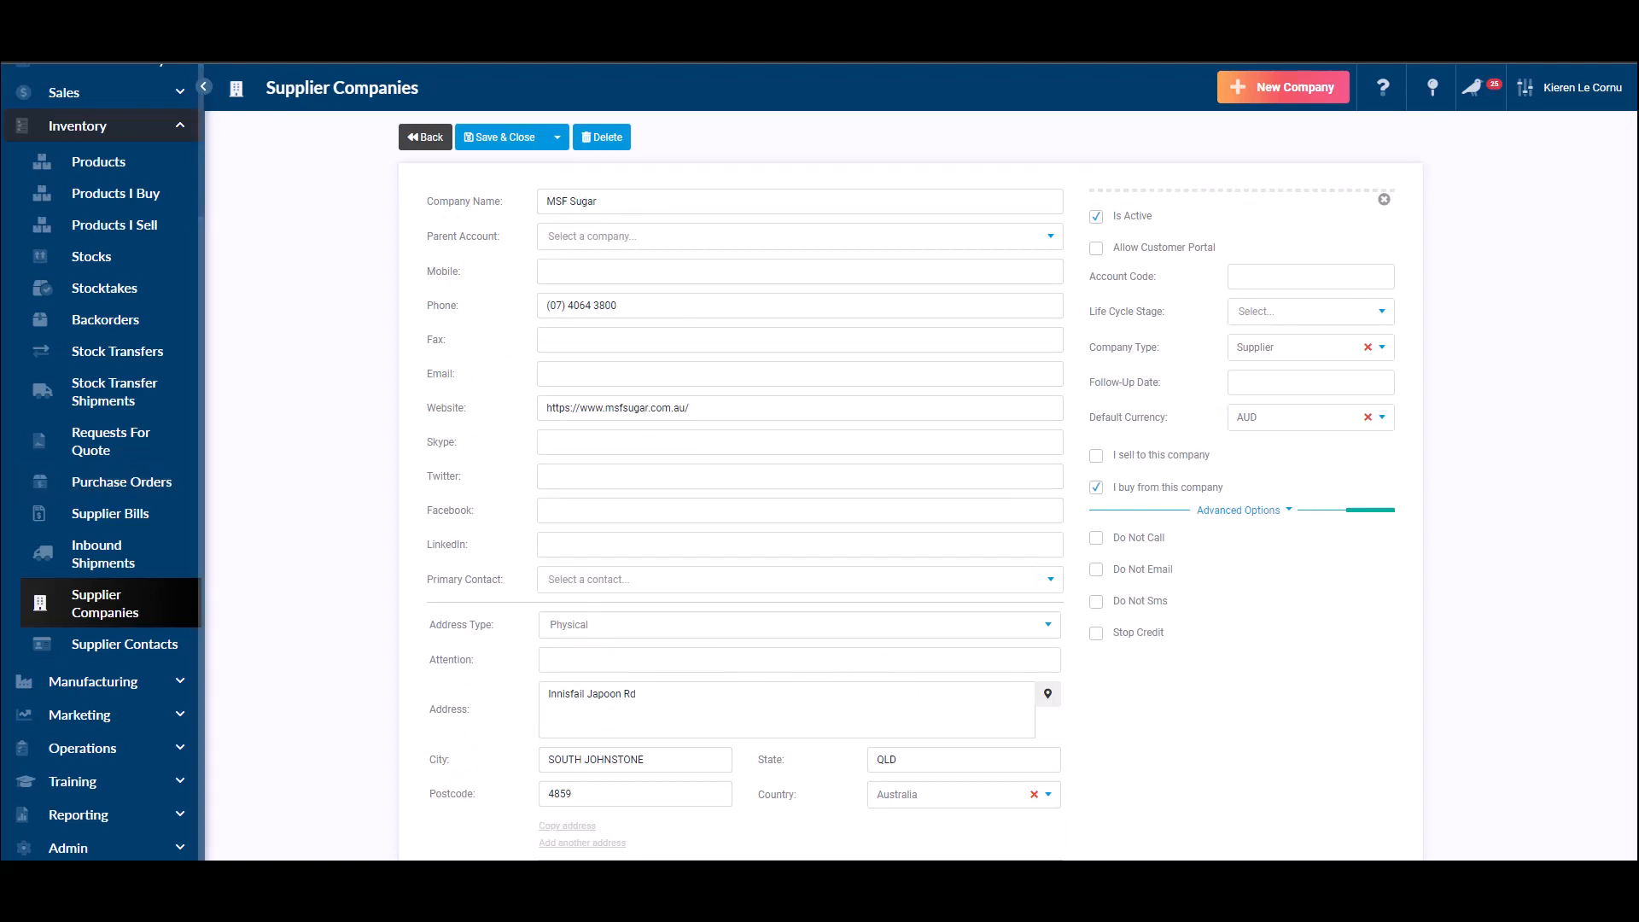
{"action": "left_click", "coordinate": [425, 137]}
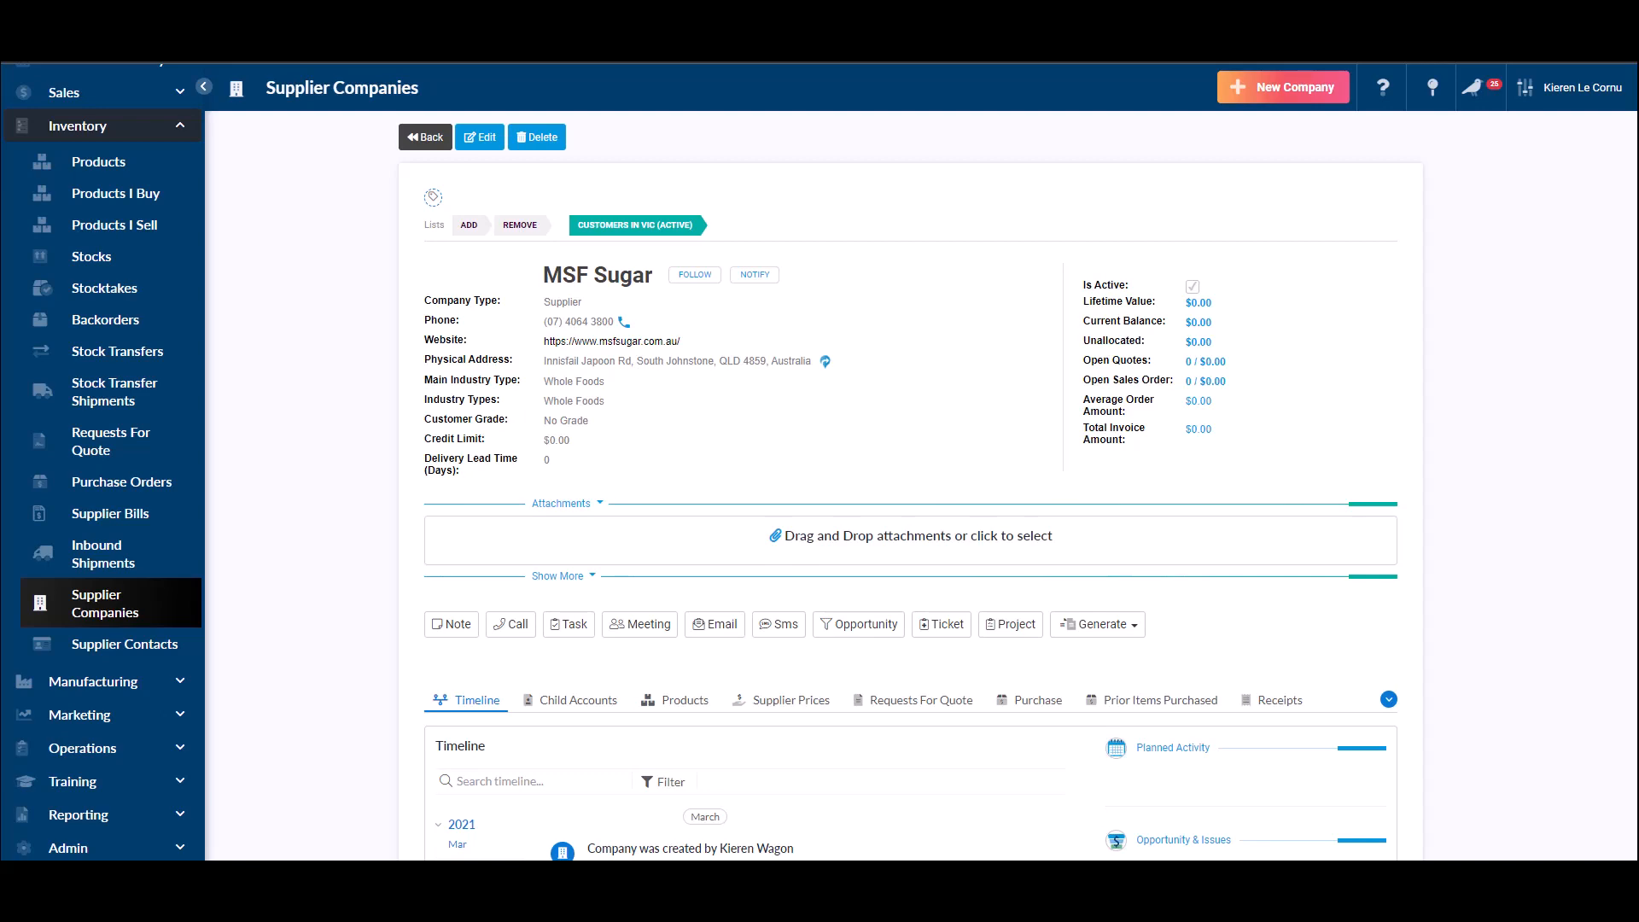
Look through MSF Sugar's related requests for quote, prior items purchased and receipts, and list its further related record types.
{"action": "scroll", "coordinate": [910, 512], "scroll_direction": "down", "scroll_amount": 4}
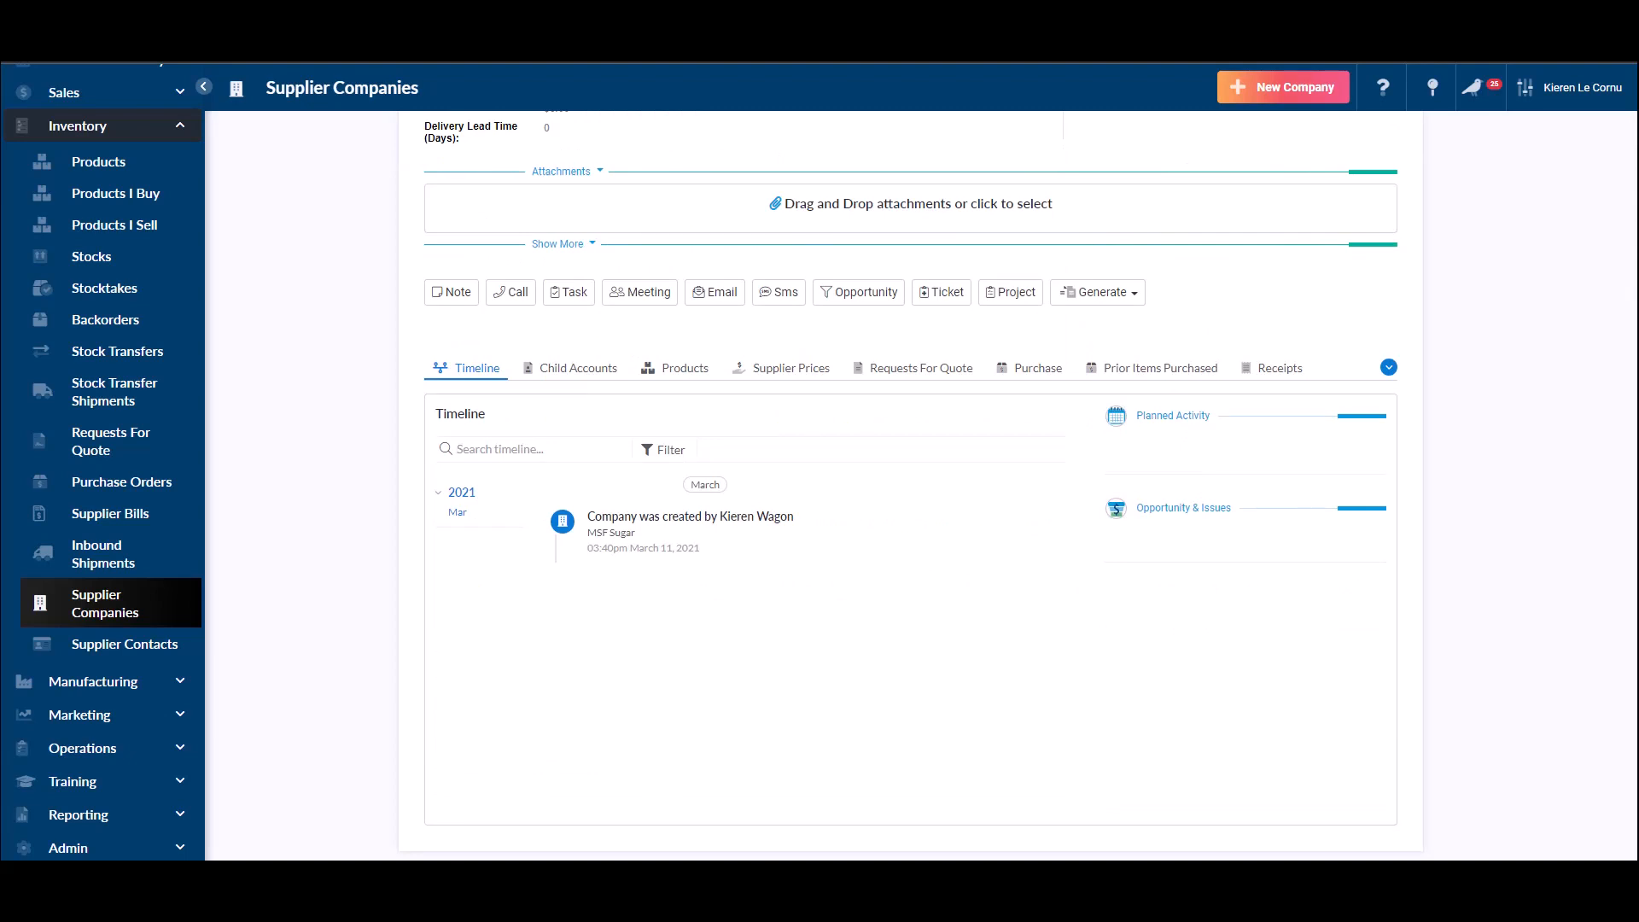
{"action": "left_click", "coordinate": [921, 368]}
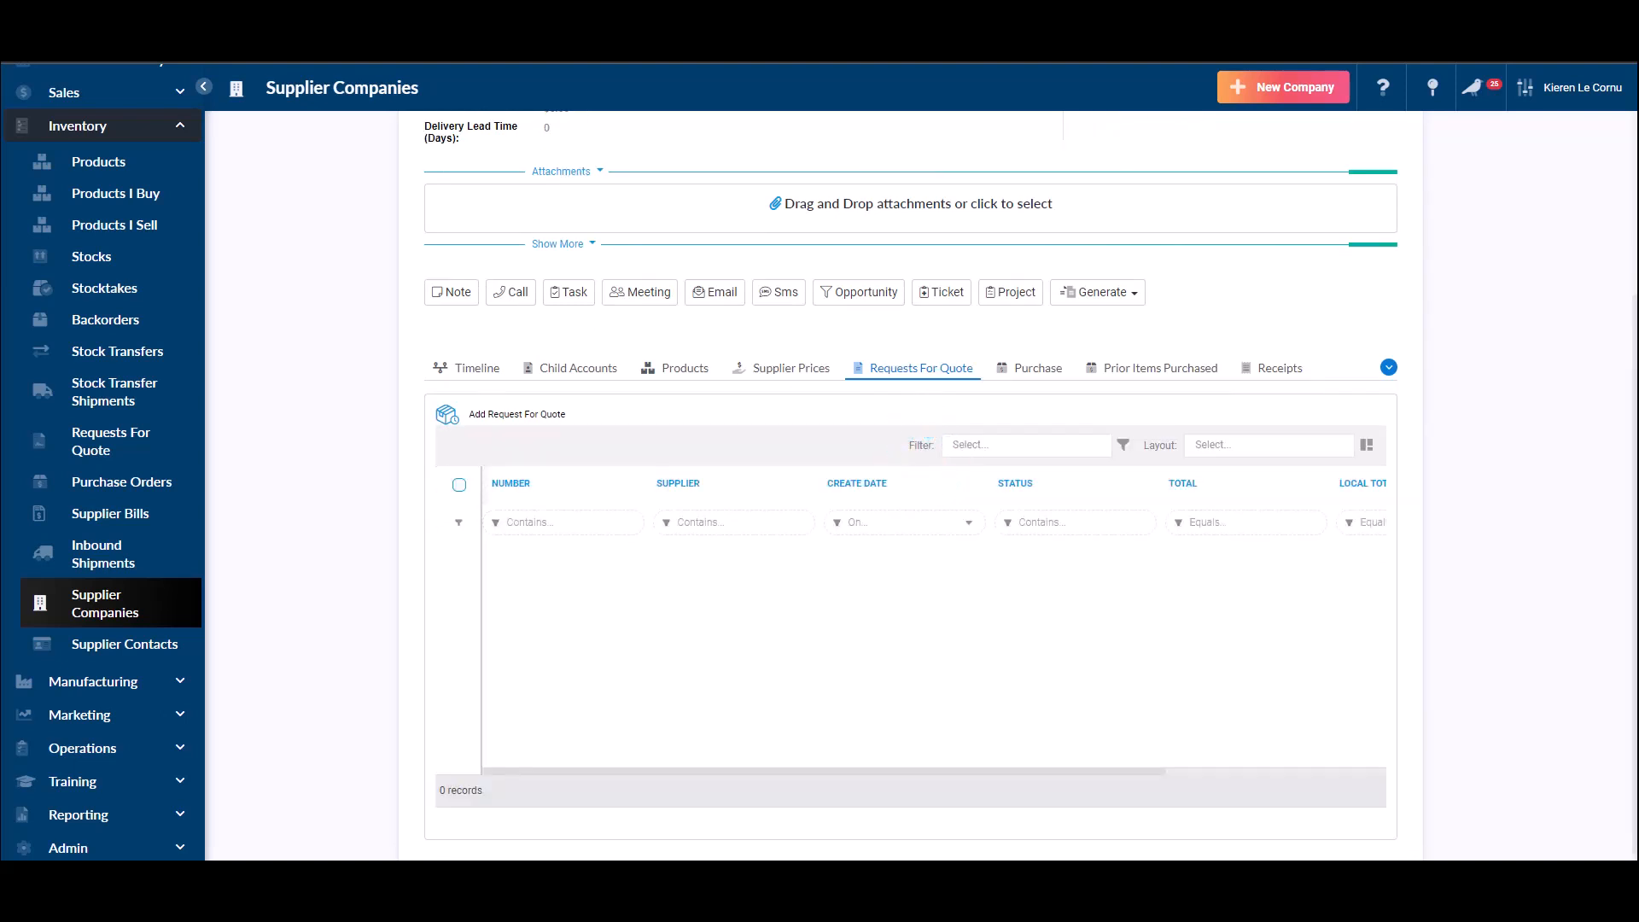
{"action": "left_click", "coordinate": [1160, 367]}
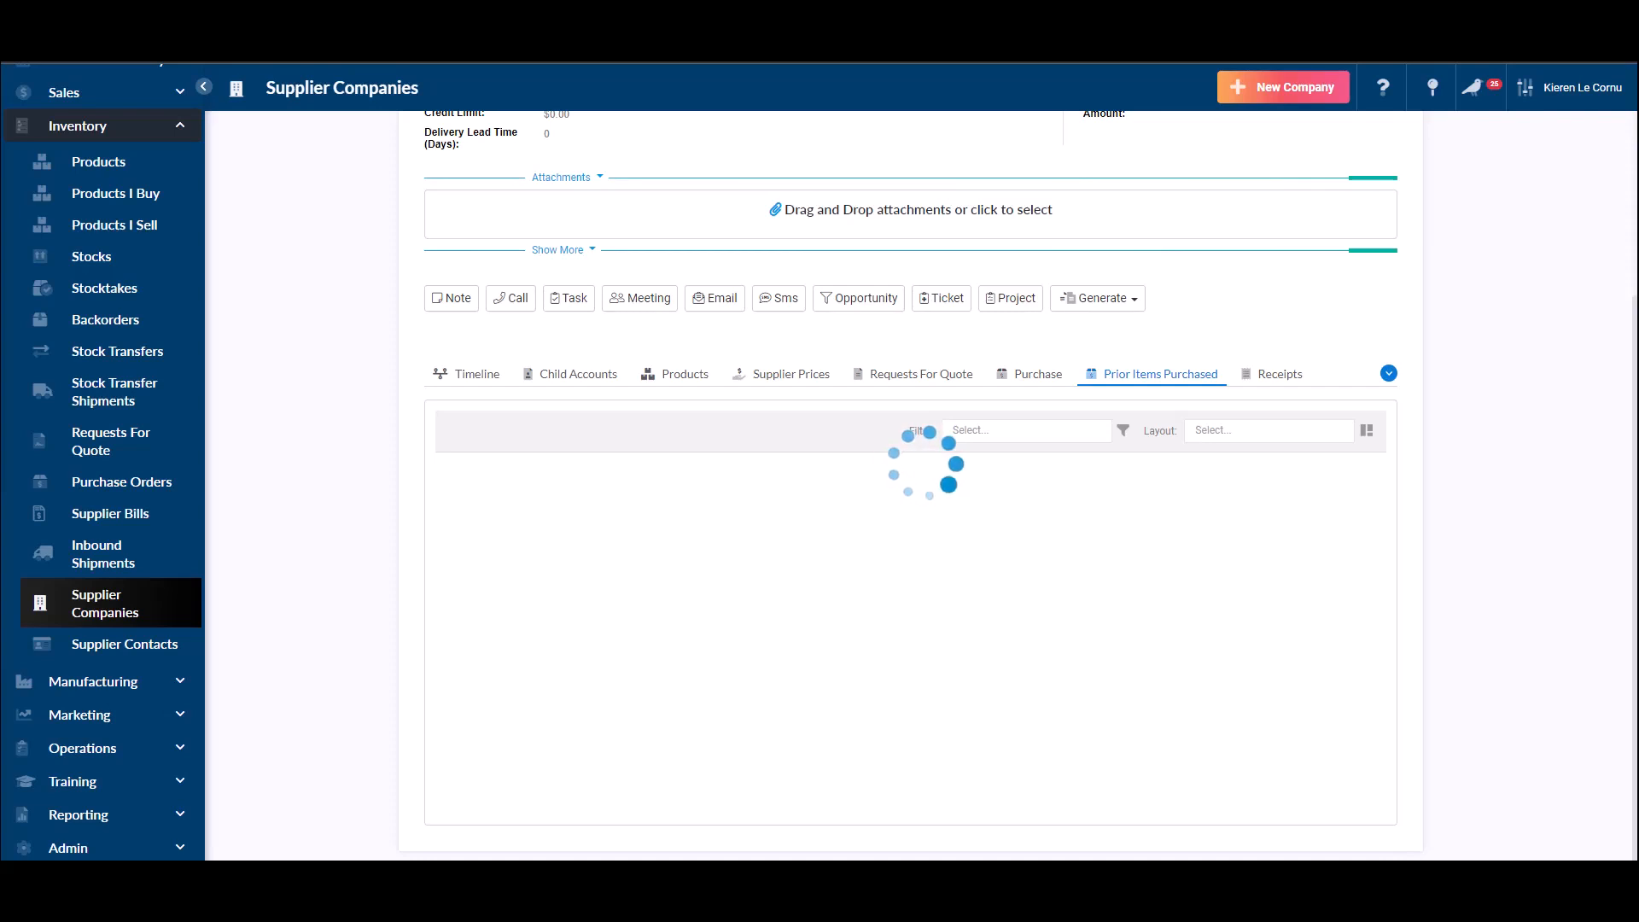
{"action": "left_click", "coordinate": [1279, 374]}
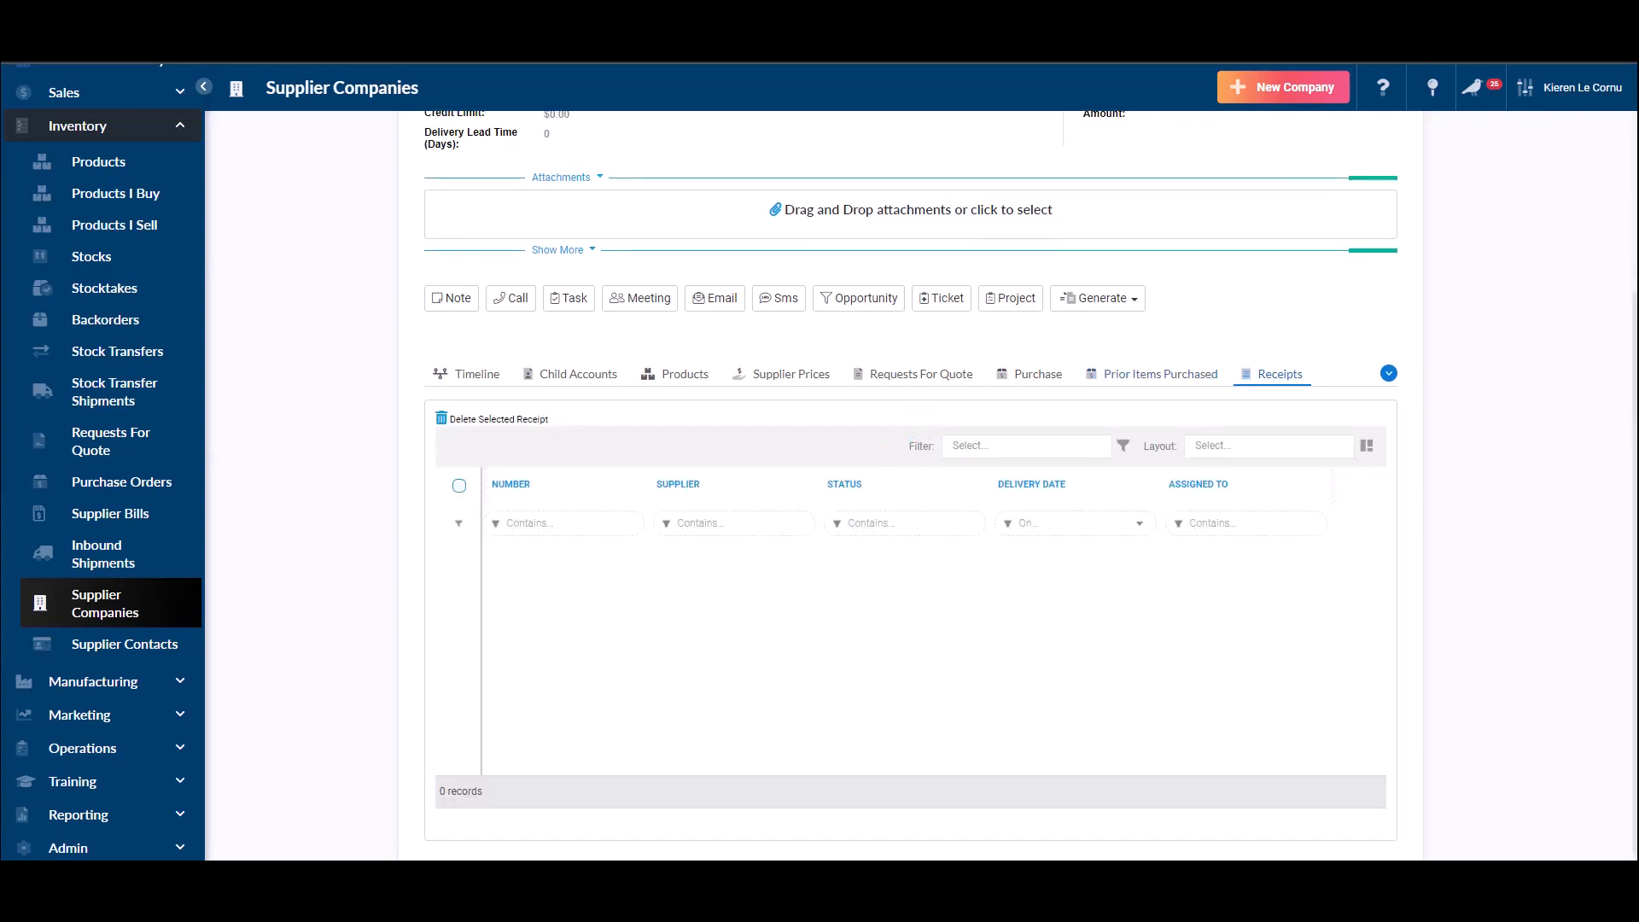
{"action": "left_click", "coordinate": [1389, 373]}
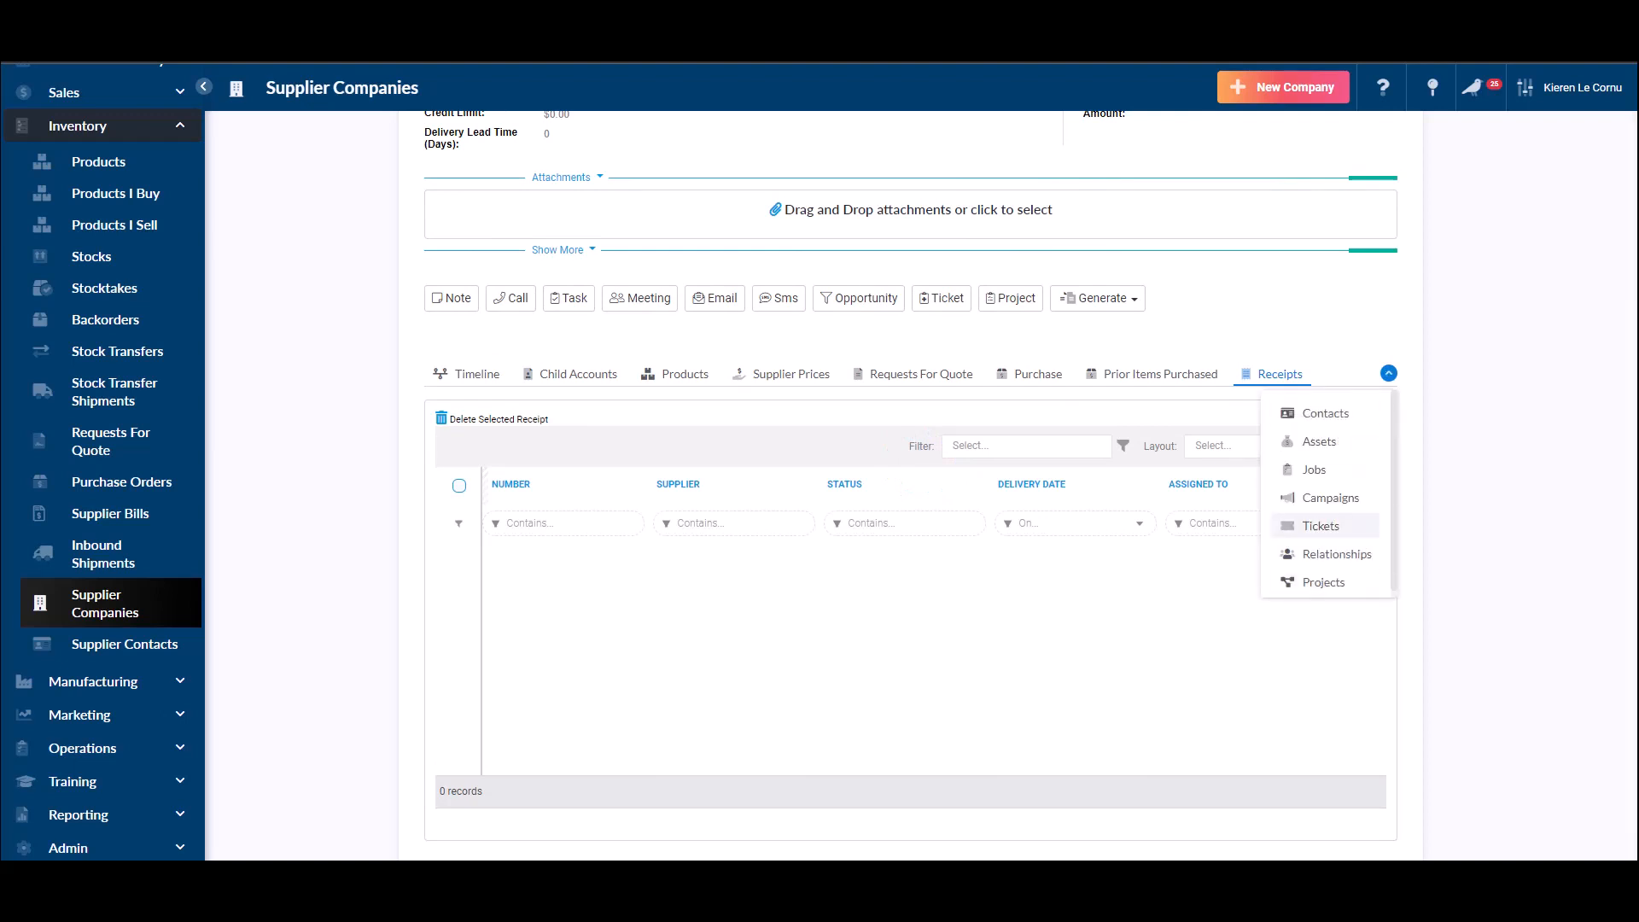
View MSF Sugar's timeline and look over the activities and documents that can be created from the company record.
{"action": "scroll", "coordinate": [1323, 435], "scroll_direction": "down", "scroll_amount": 1}
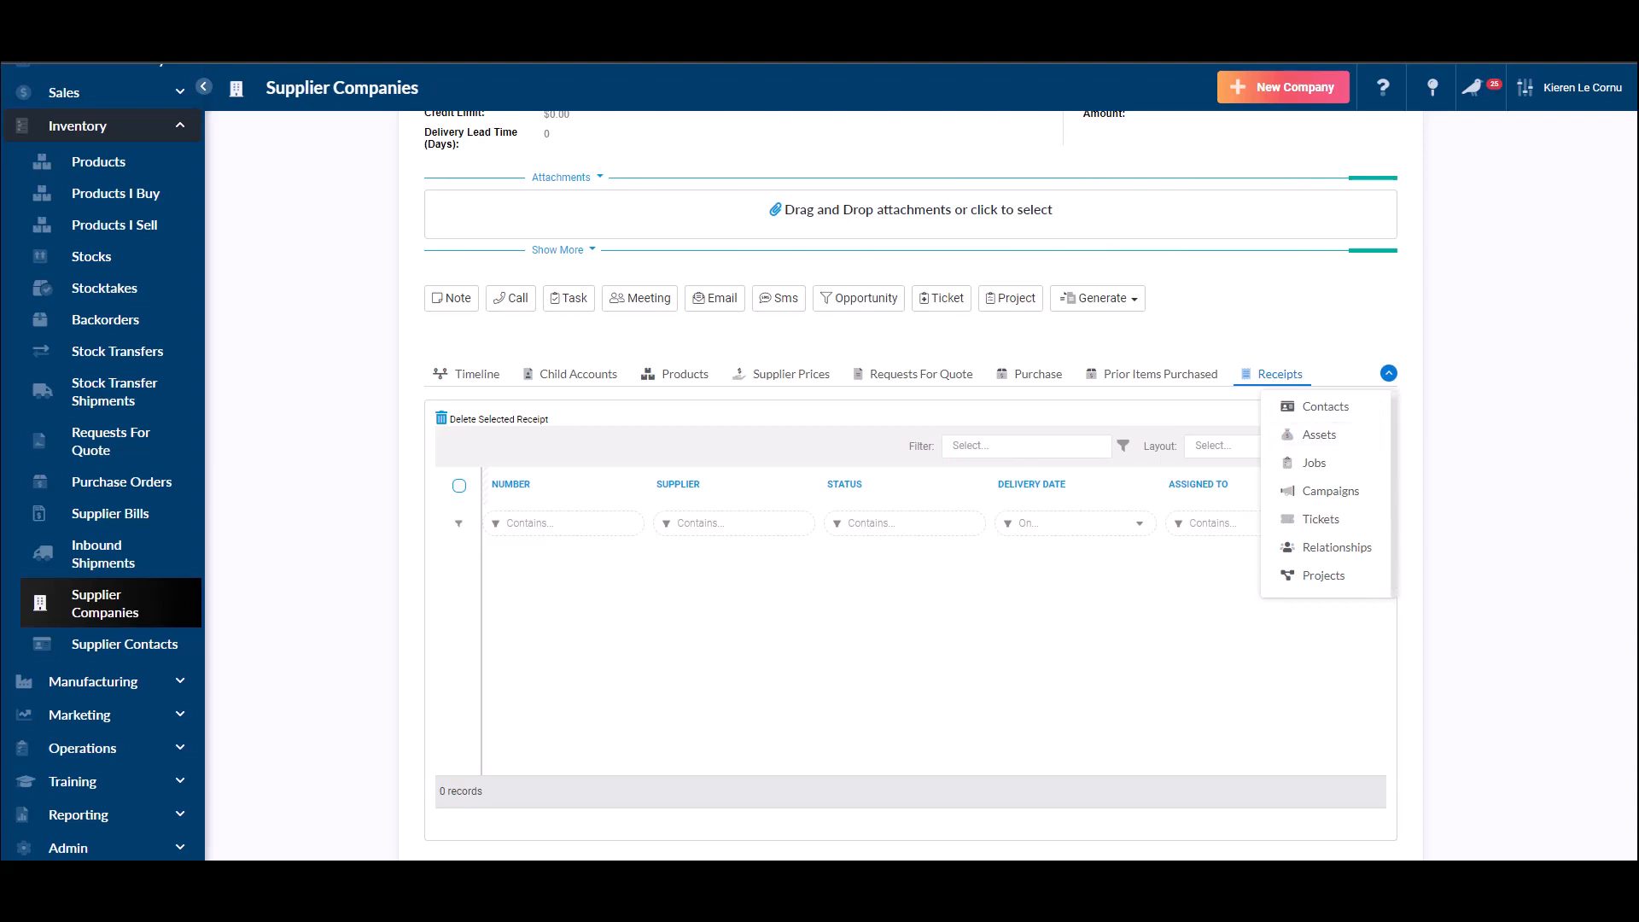
{"action": "left_click", "coordinate": [1389, 373]}
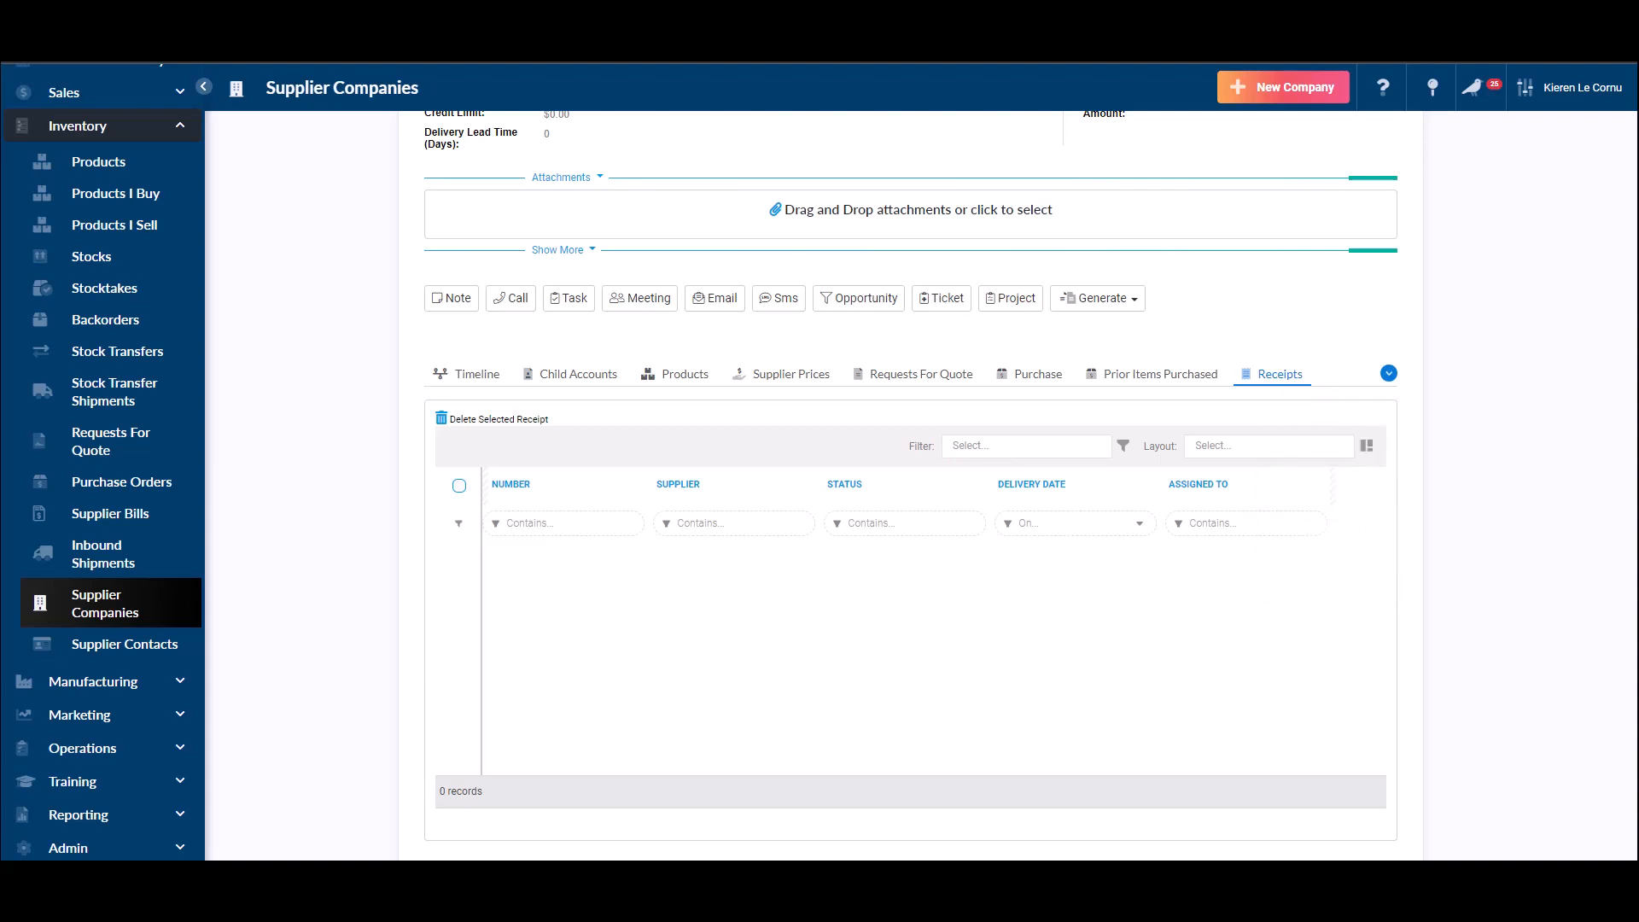
{"action": "left_click", "coordinate": [467, 374]}
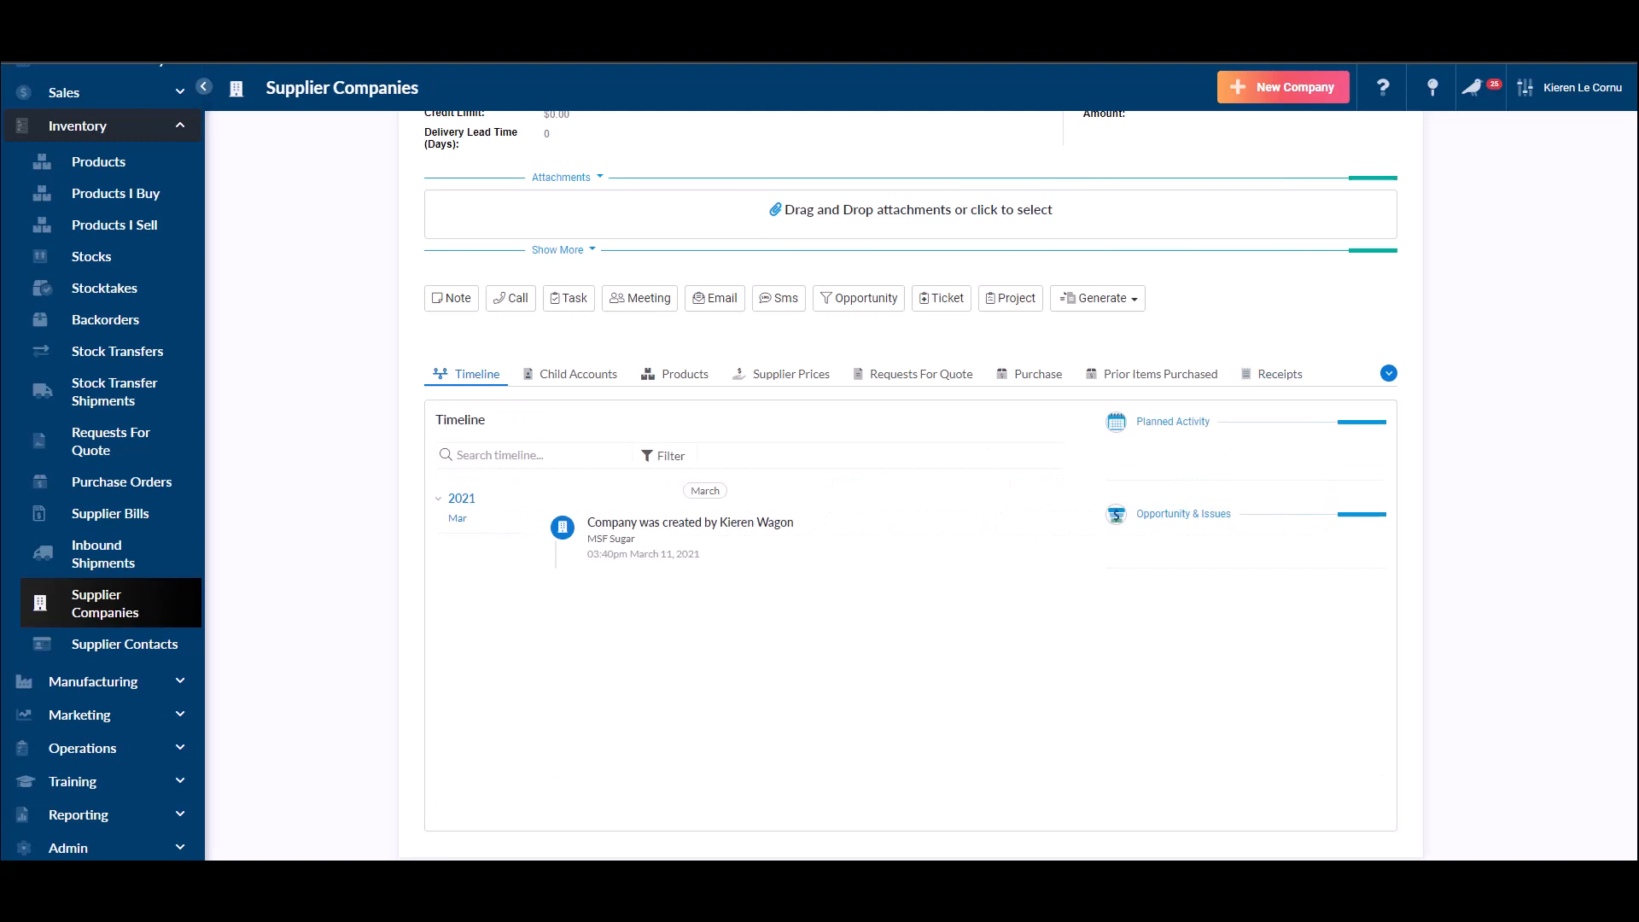
{"action": "left_click", "coordinate": [1098, 298]}
{"action": "scroll", "coordinate": [1018, 485], "scroll_direction": "up", "scroll_amount": 4}
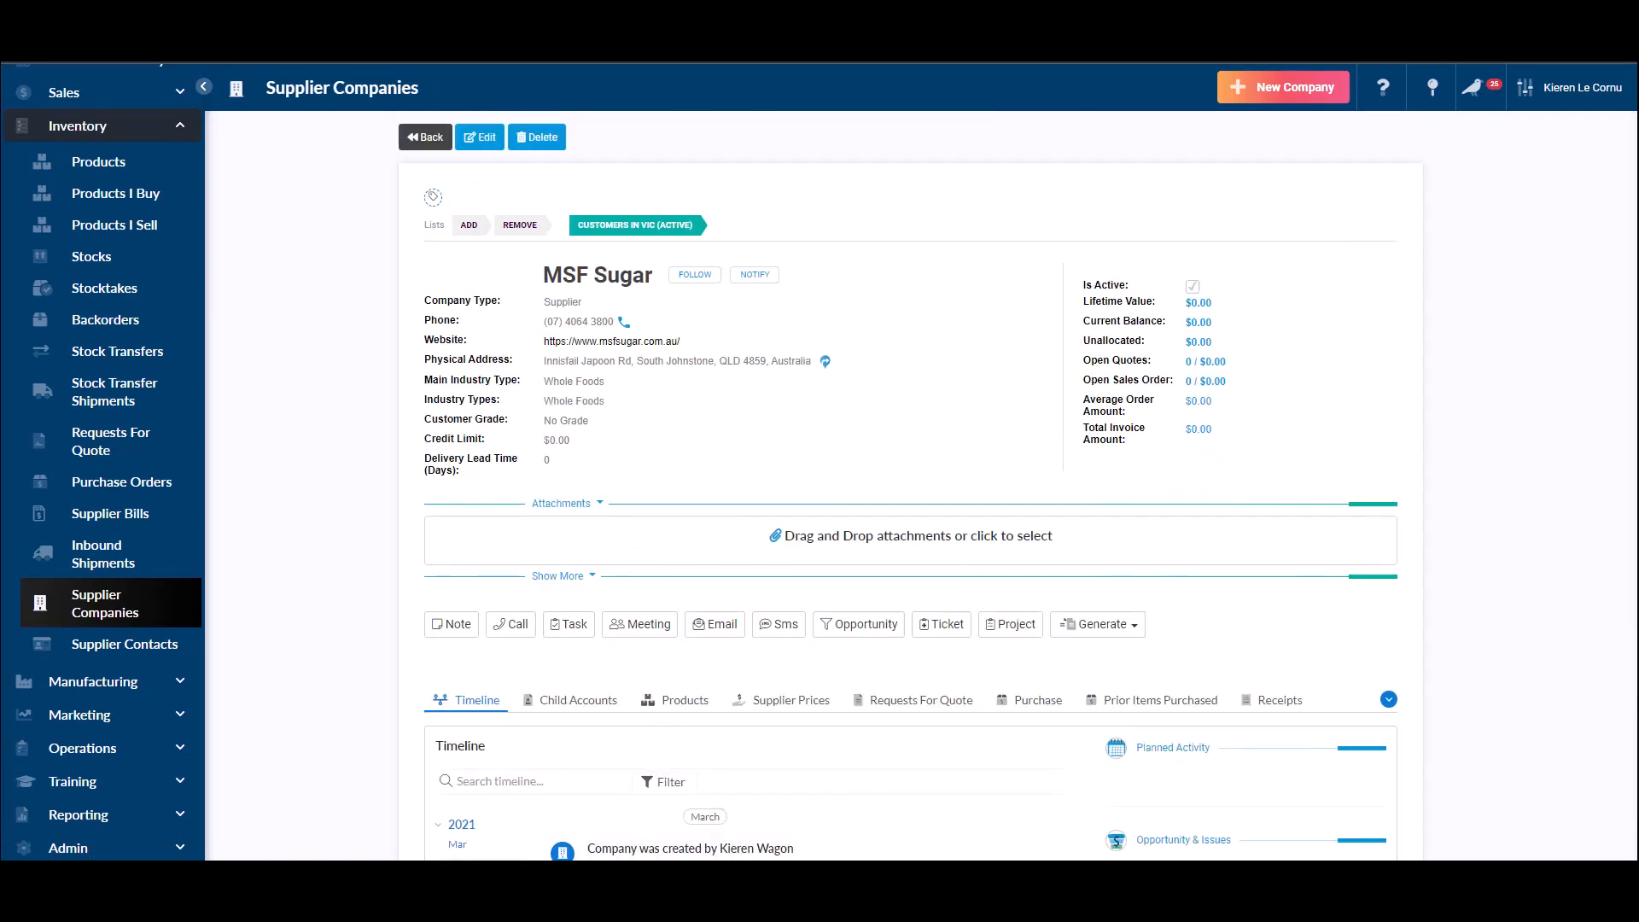
View the Supplier Contacts list and one supplier contact's record, and return to the Supplier Companies list.
{"action": "left_click", "coordinate": [125, 644]}
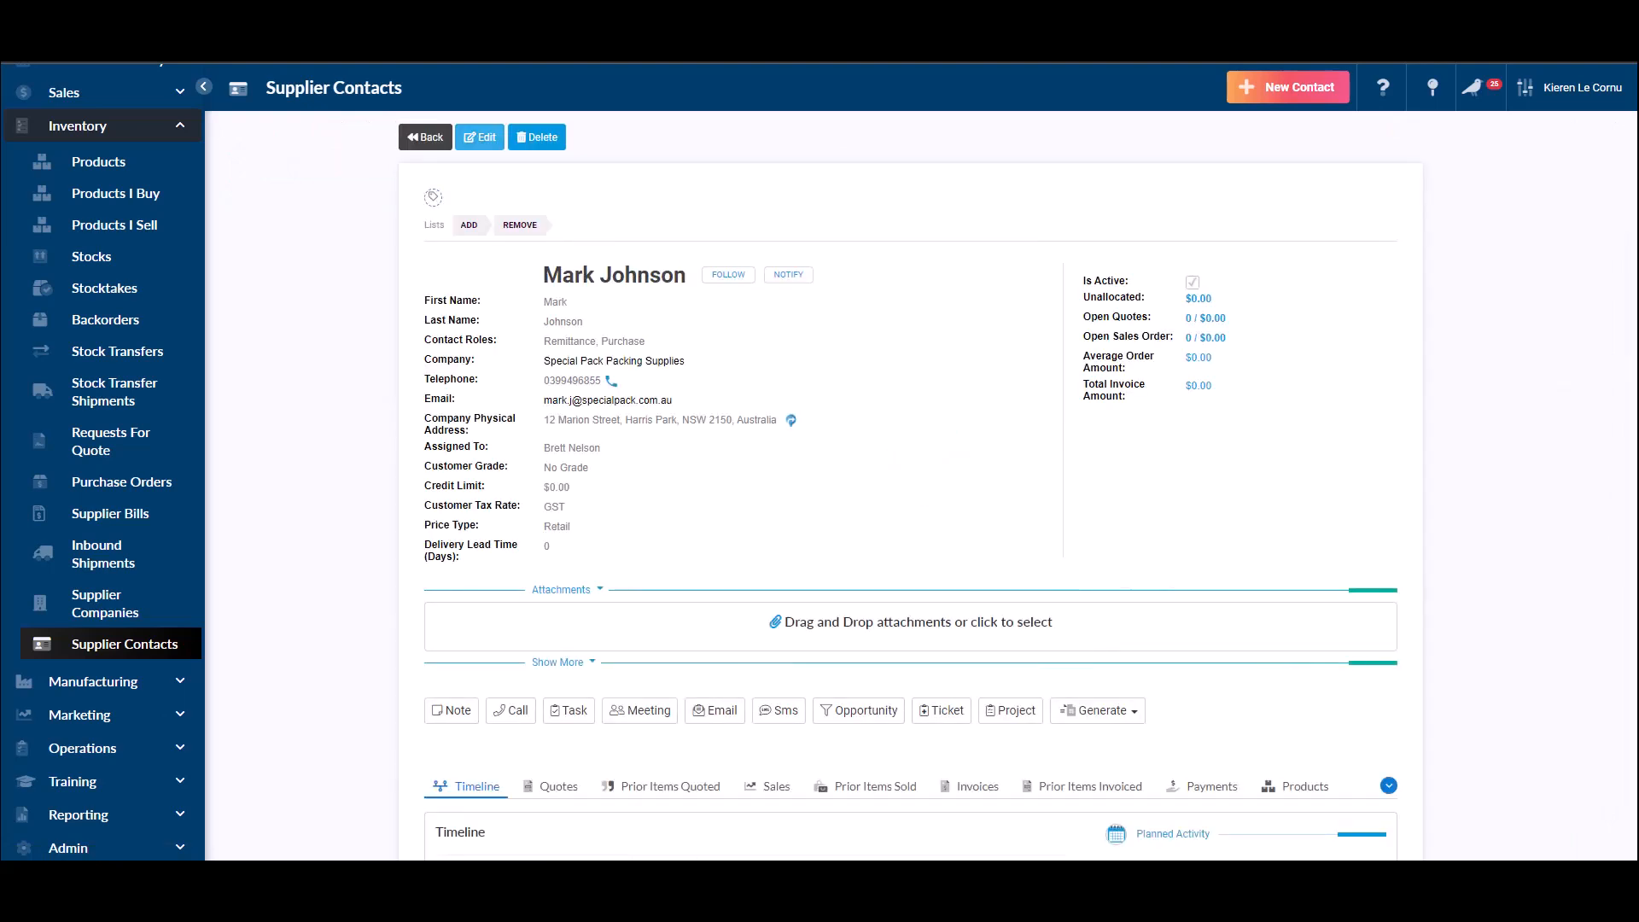
{"action": "left_click", "coordinate": [426, 137]}
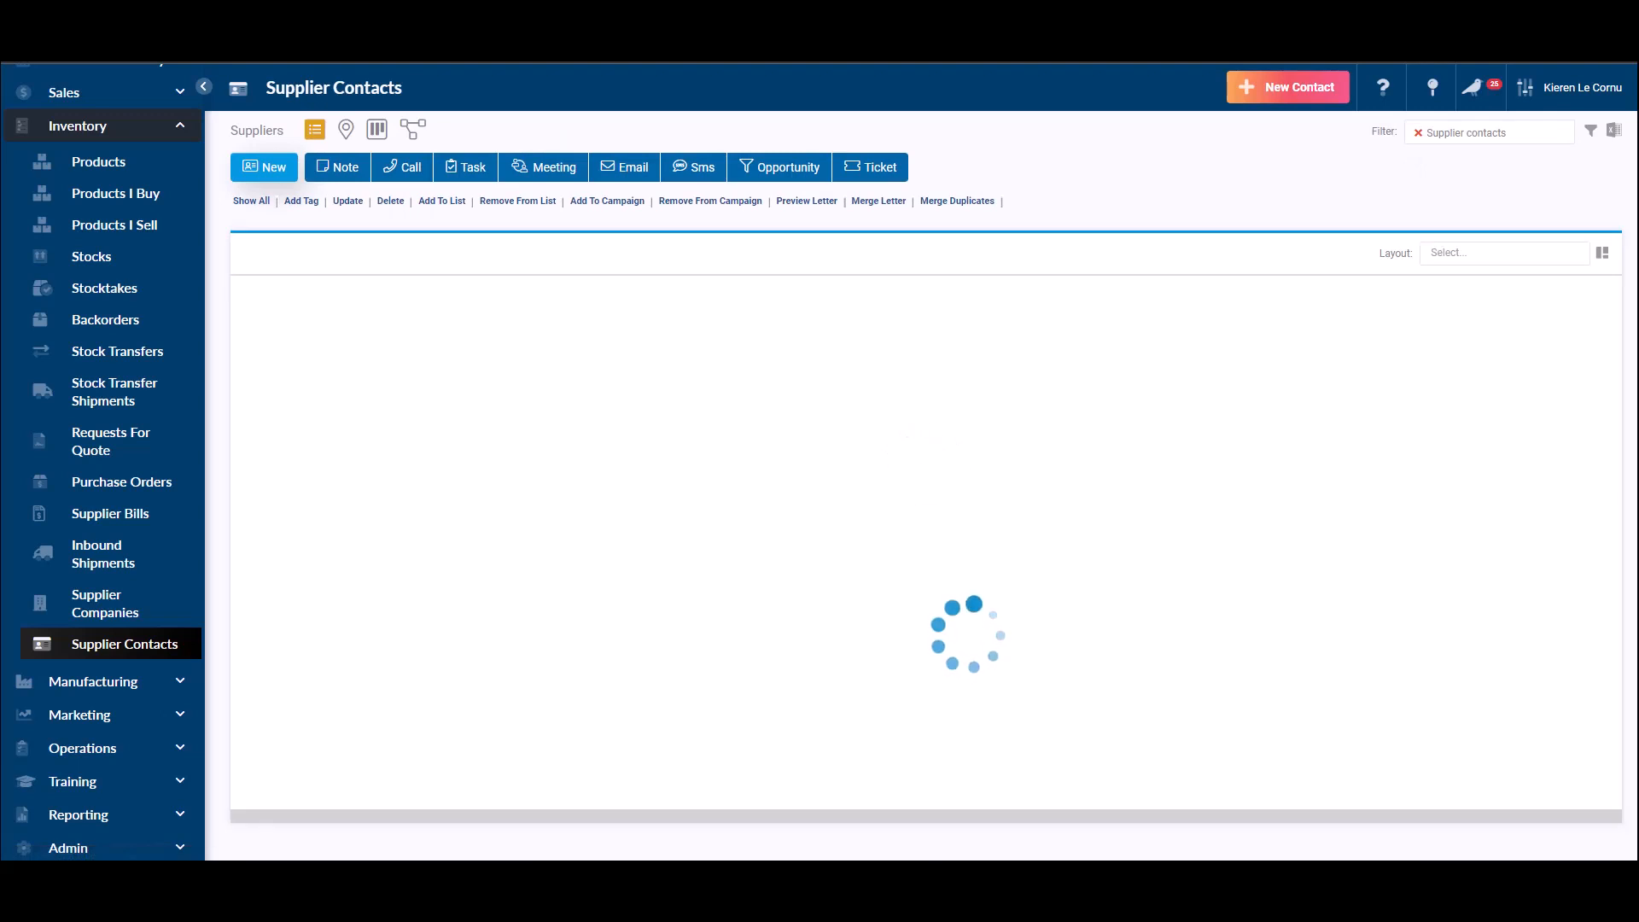
{"action": "left_click", "coordinate": [105, 604]}
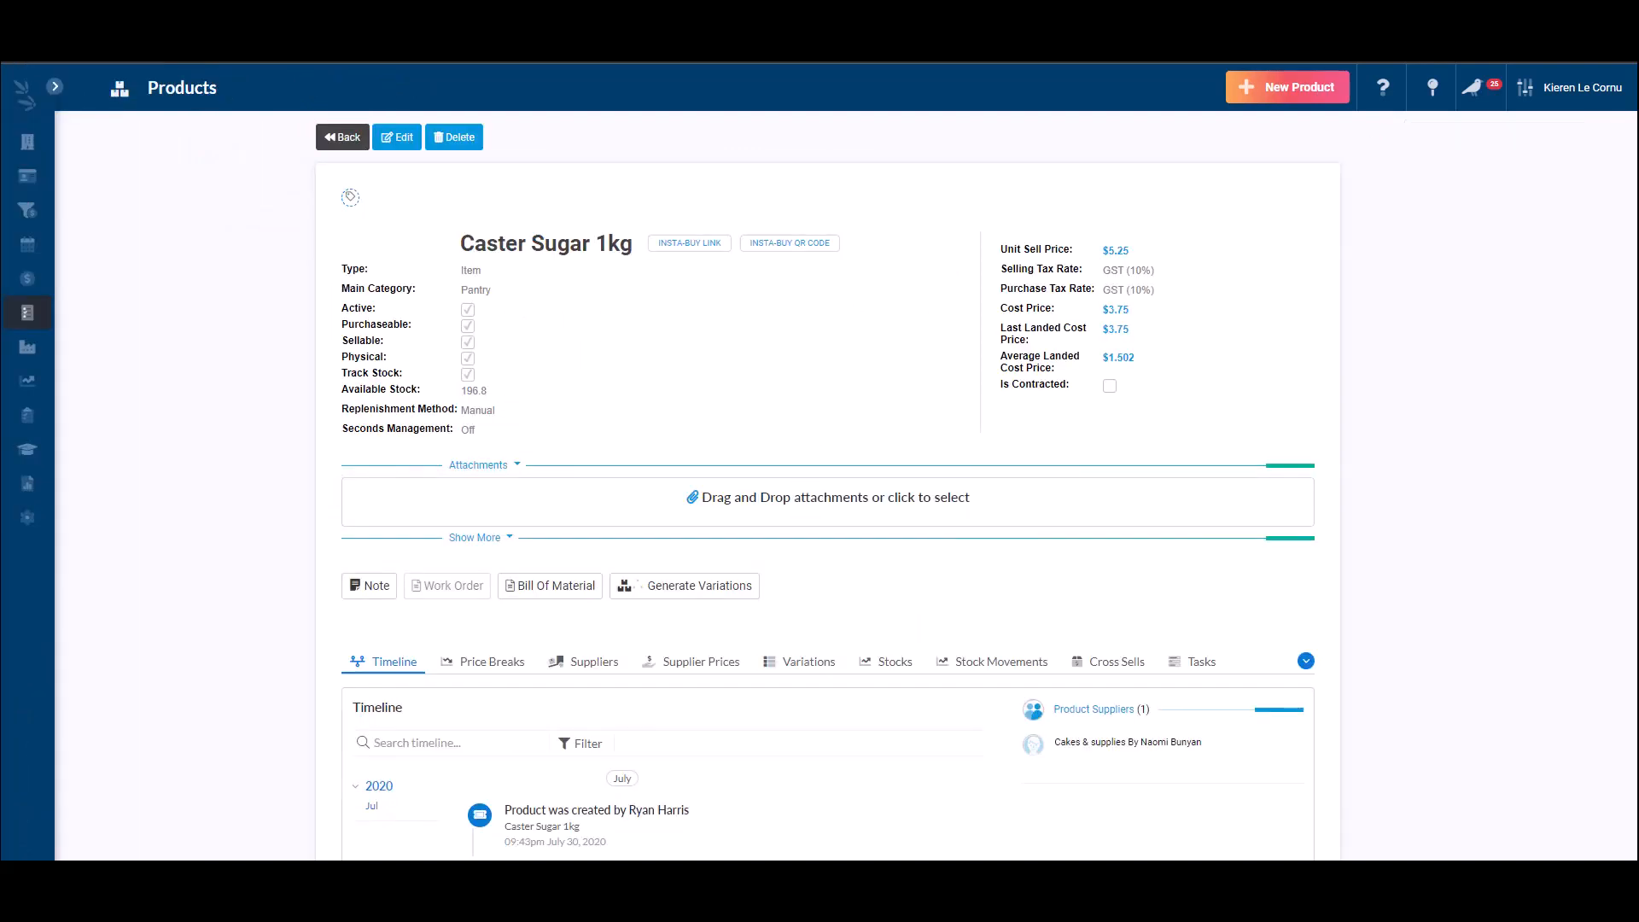
Start adding Aus Nut Co. with AUD currency as a supplier of Caster Sugar 1kg, review the form's fields, and leave without saving.
{"action": "left_click", "coordinate": [584, 662]}
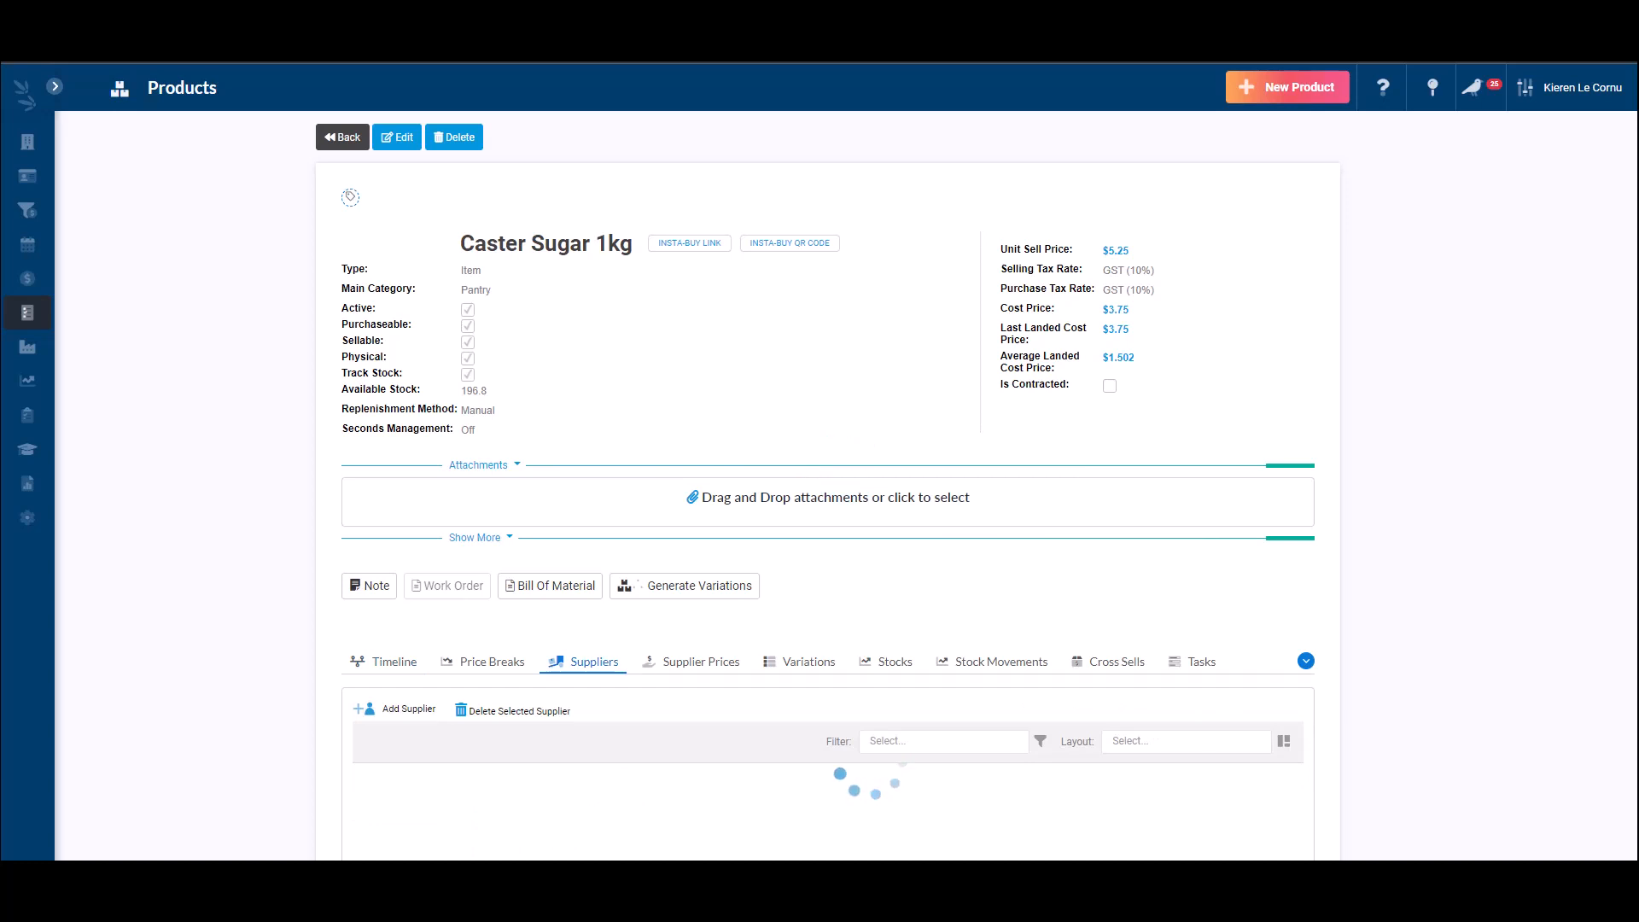
{"action": "scroll", "coordinate": [828, 512], "scroll_direction": "down", "scroll_amount": 4}
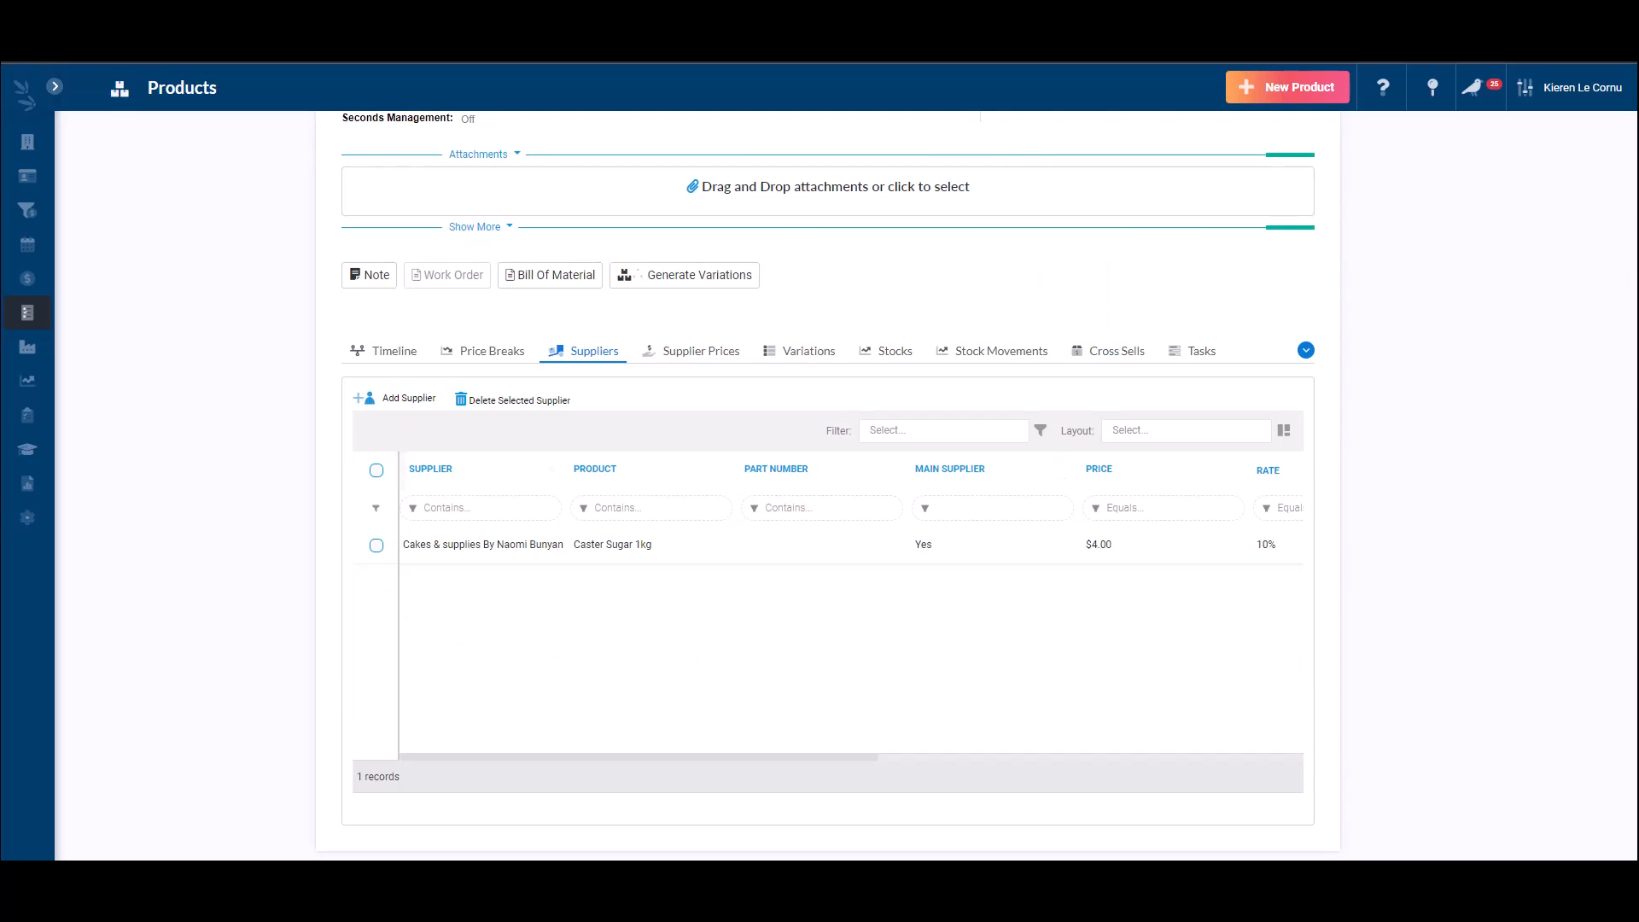
{"action": "left_click", "coordinate": [407, 398]}
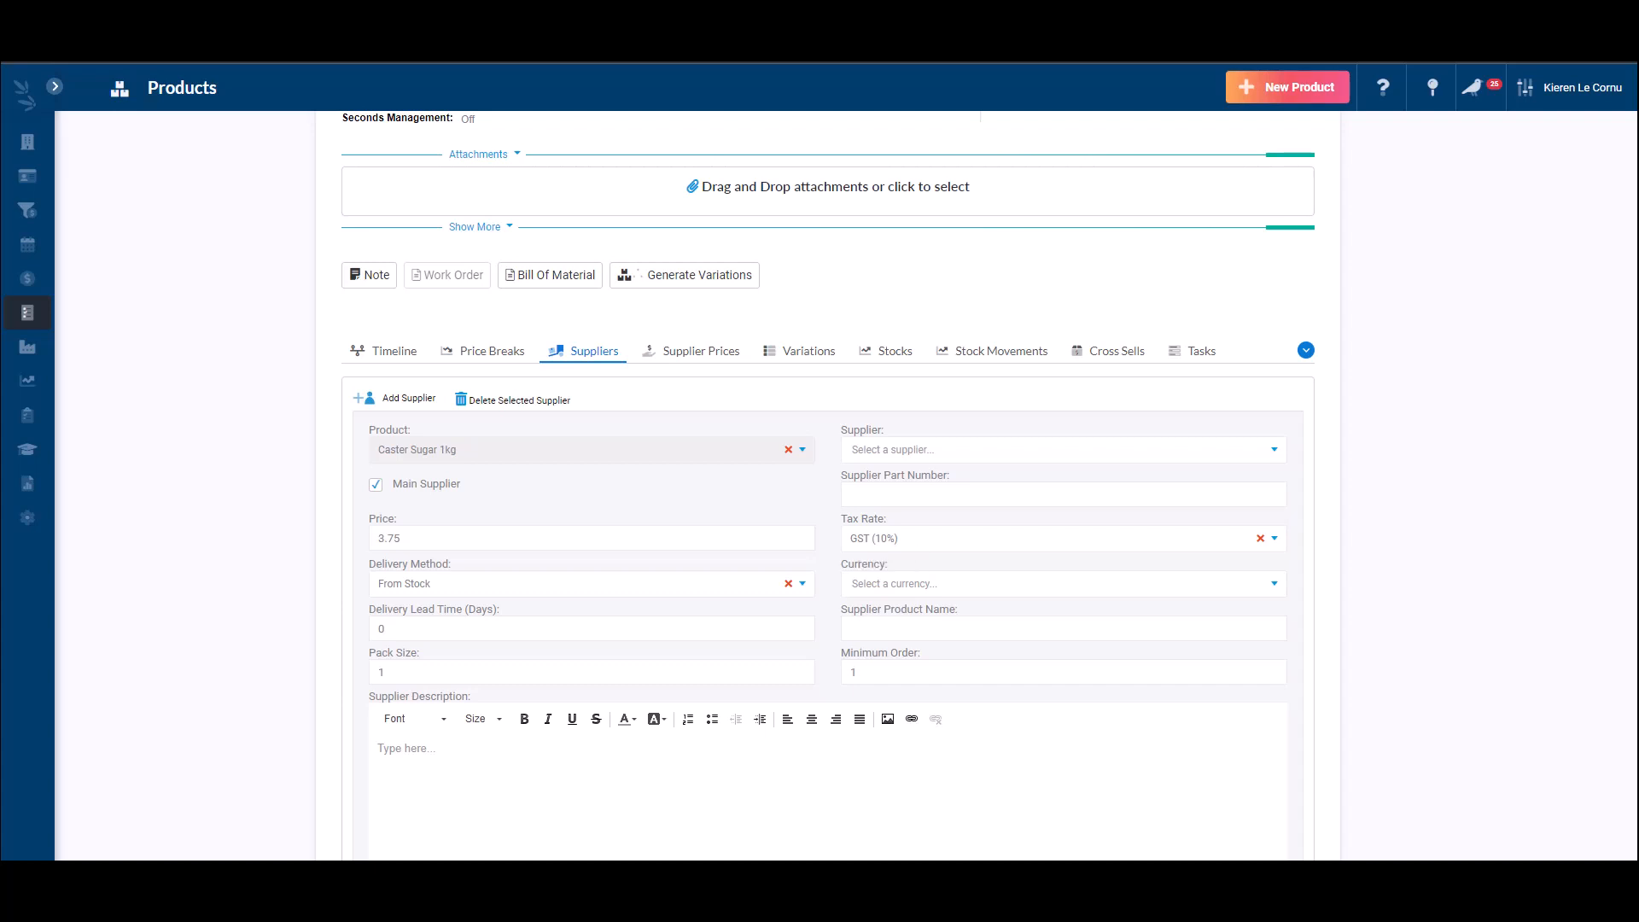
{"action": "left_click", "coordinate": [1062, 450]}
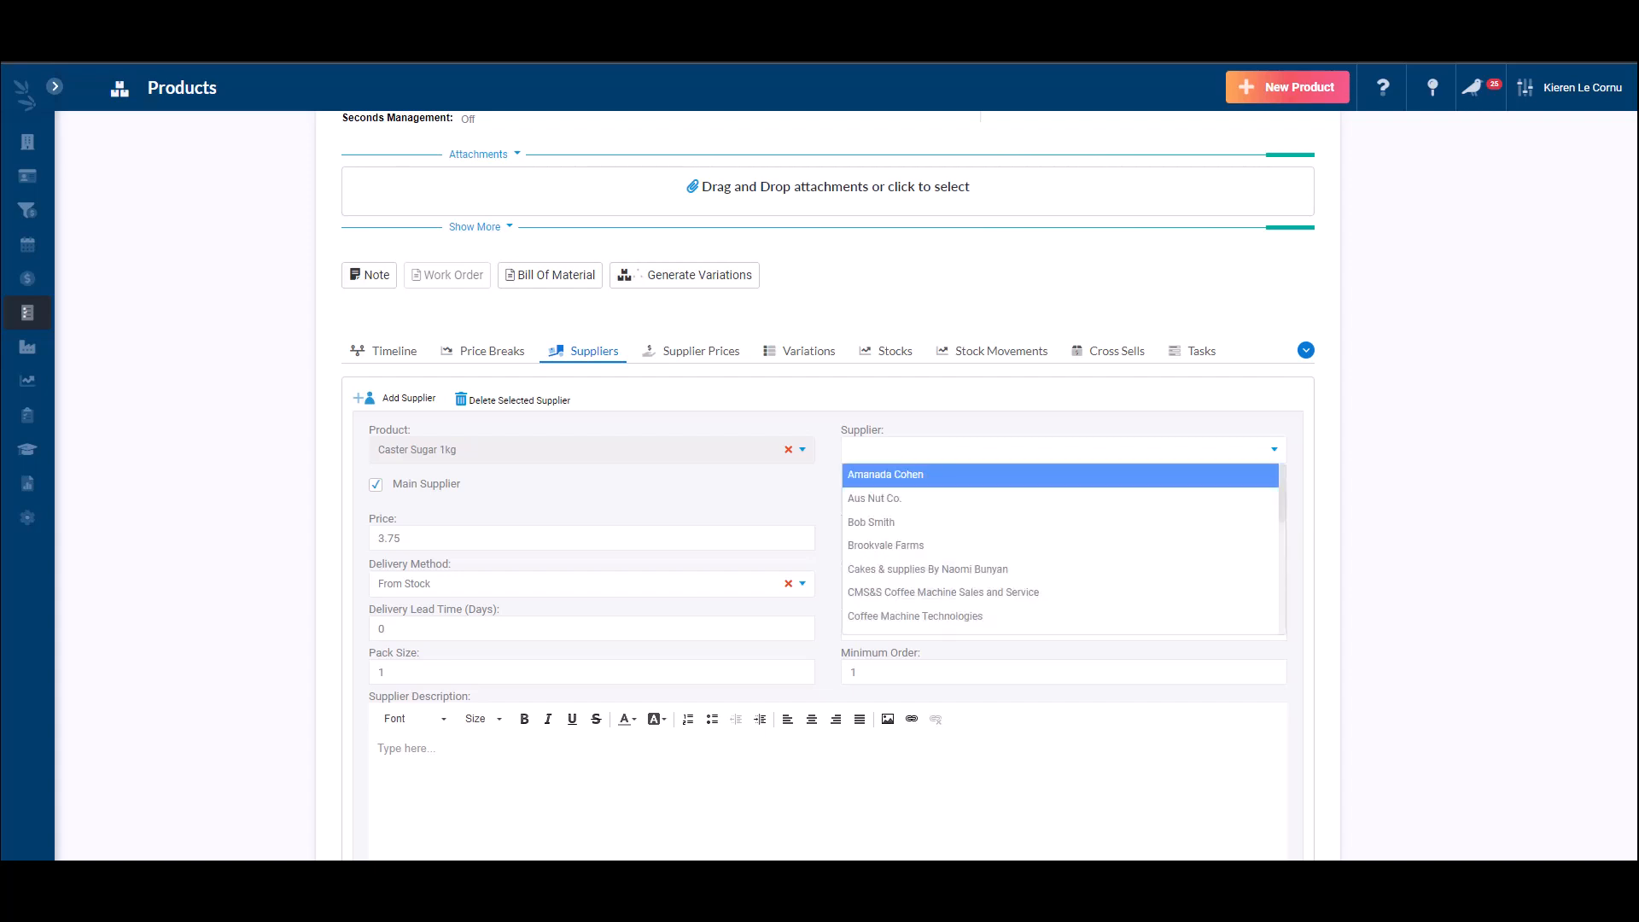
{"action": "left_click", "coordinate": [1063, 497]}
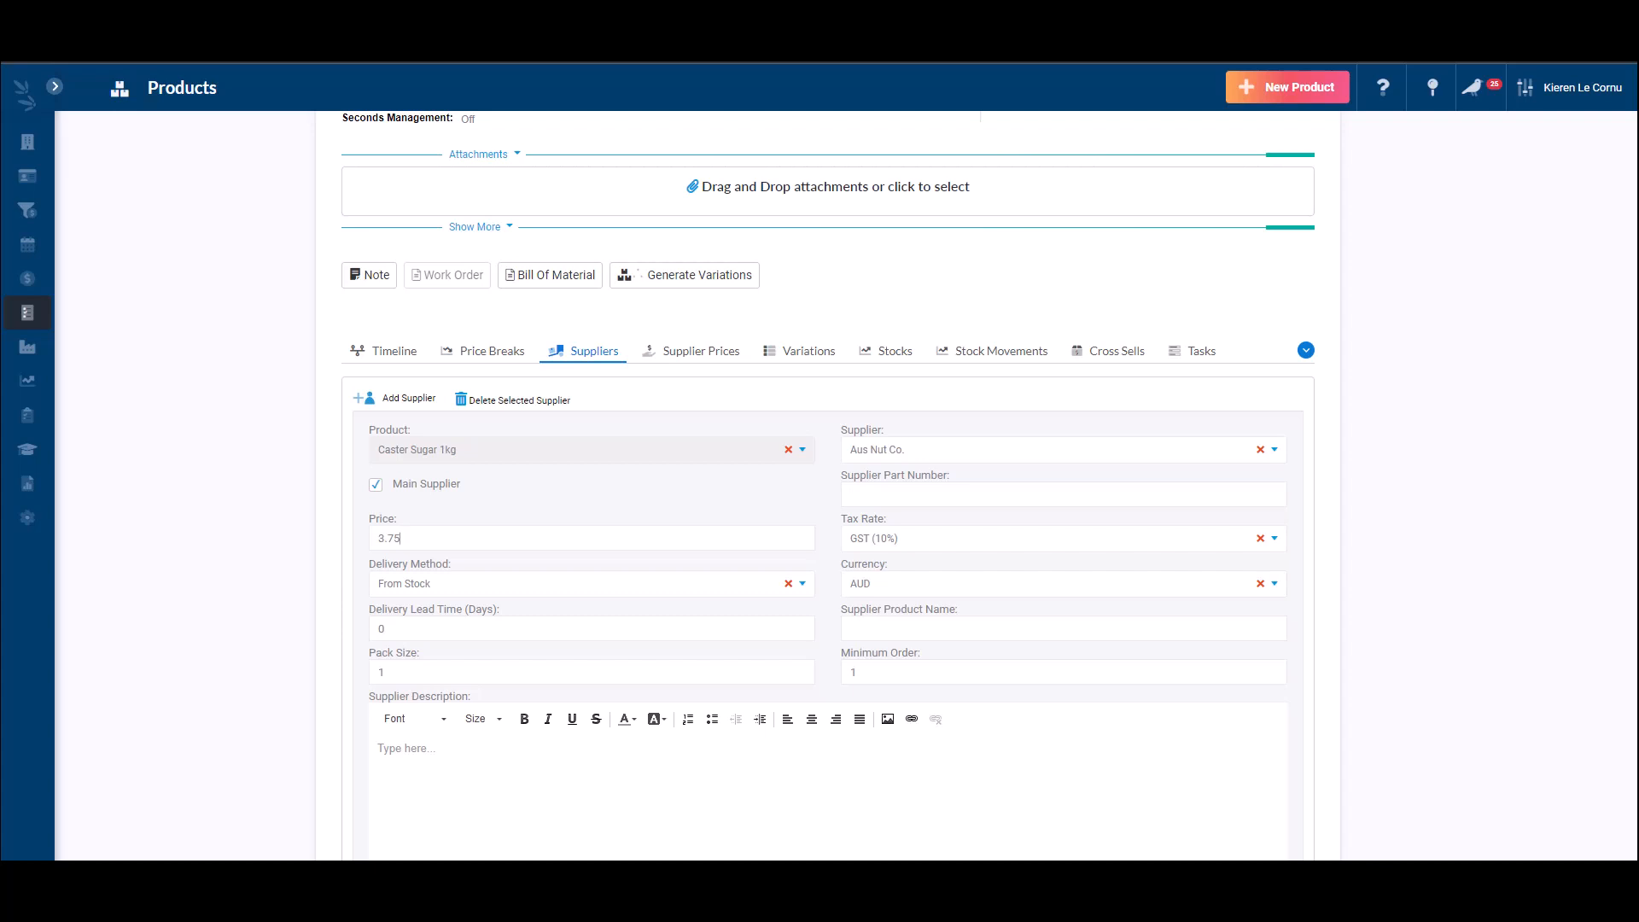
{"action": "left_click", "coordinate": [1063, 584]}
{"action": "left_click", "coordinate": [1059, 608]}
{"action": "left_click", "coordinate": [378, 749]}
{"action": "scroll", "coordinate": [819, 486], "scroll_direction": "up", "scroll_amount": 4}
{"action": "scroll", "coordinate": [820, 487], "scroll_direction": "down", "scroll_amount": 9}
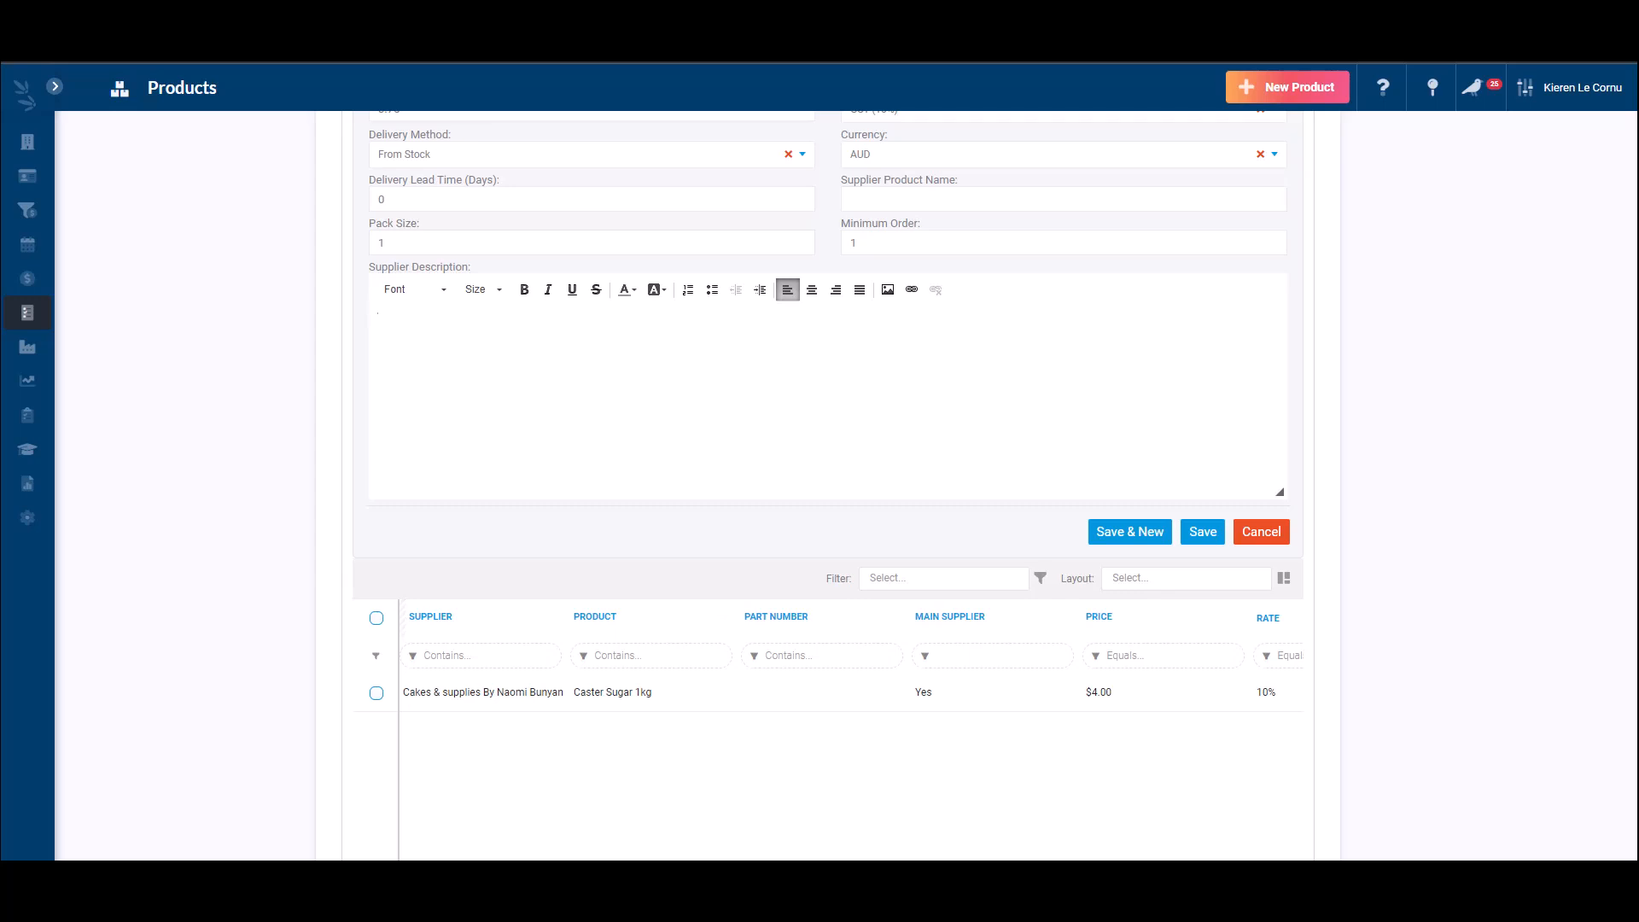
{"action": "left_click", "coordinate": [1262, 532]}
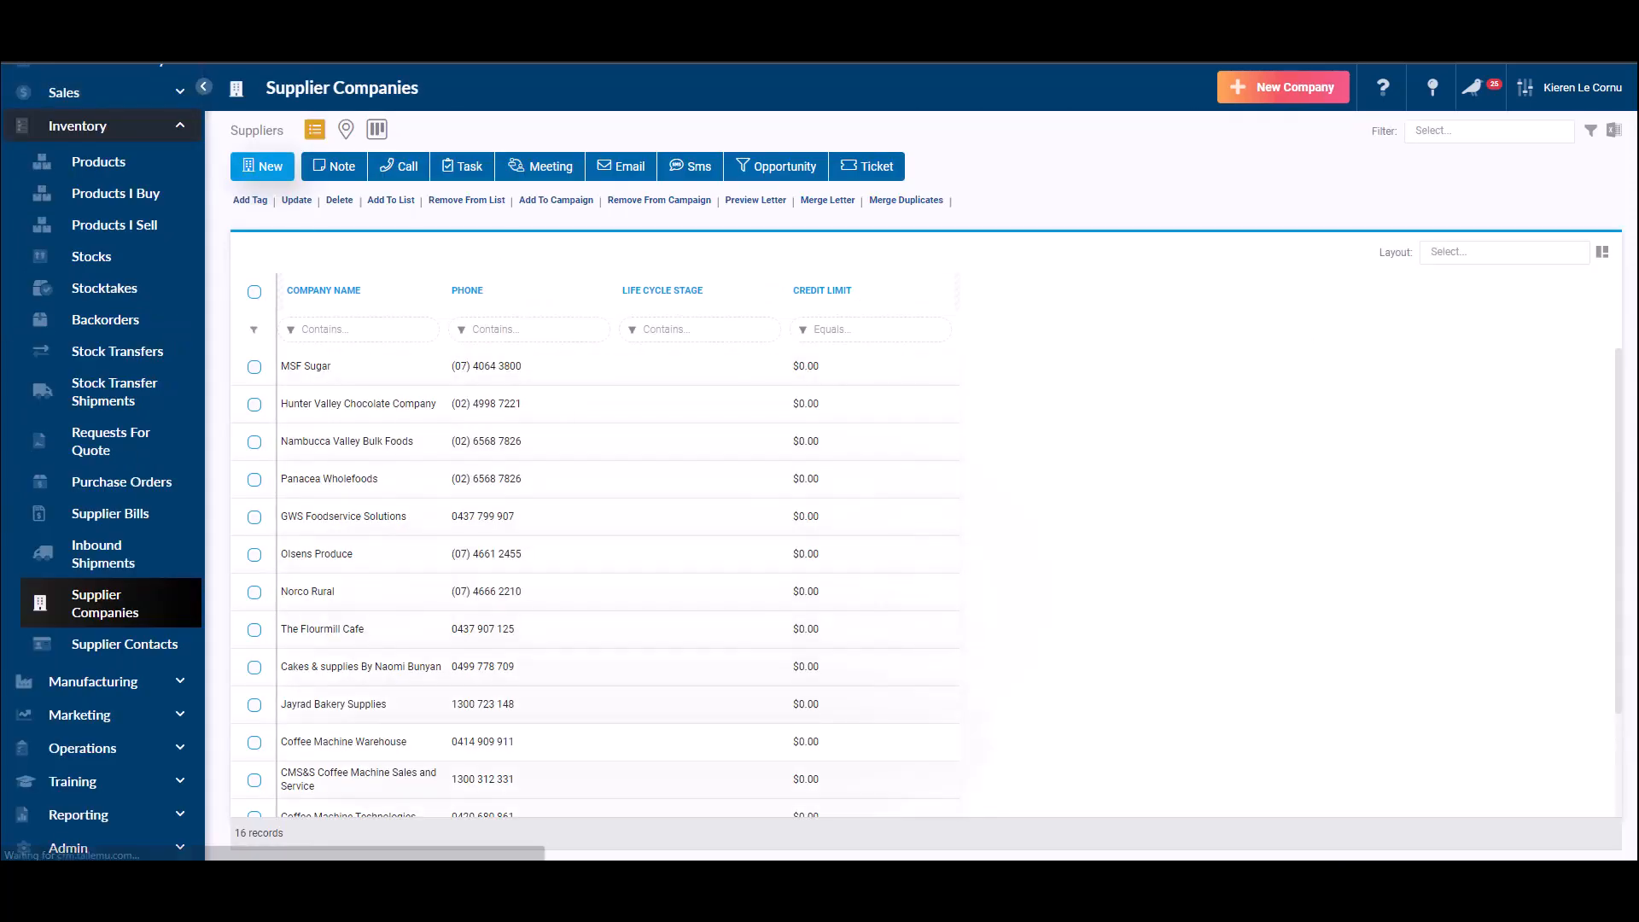
Open the supplier company Coffee Machine Warehouse and view its supplier prices.
{"action": "left_click", "coordinate": [343, 742]}
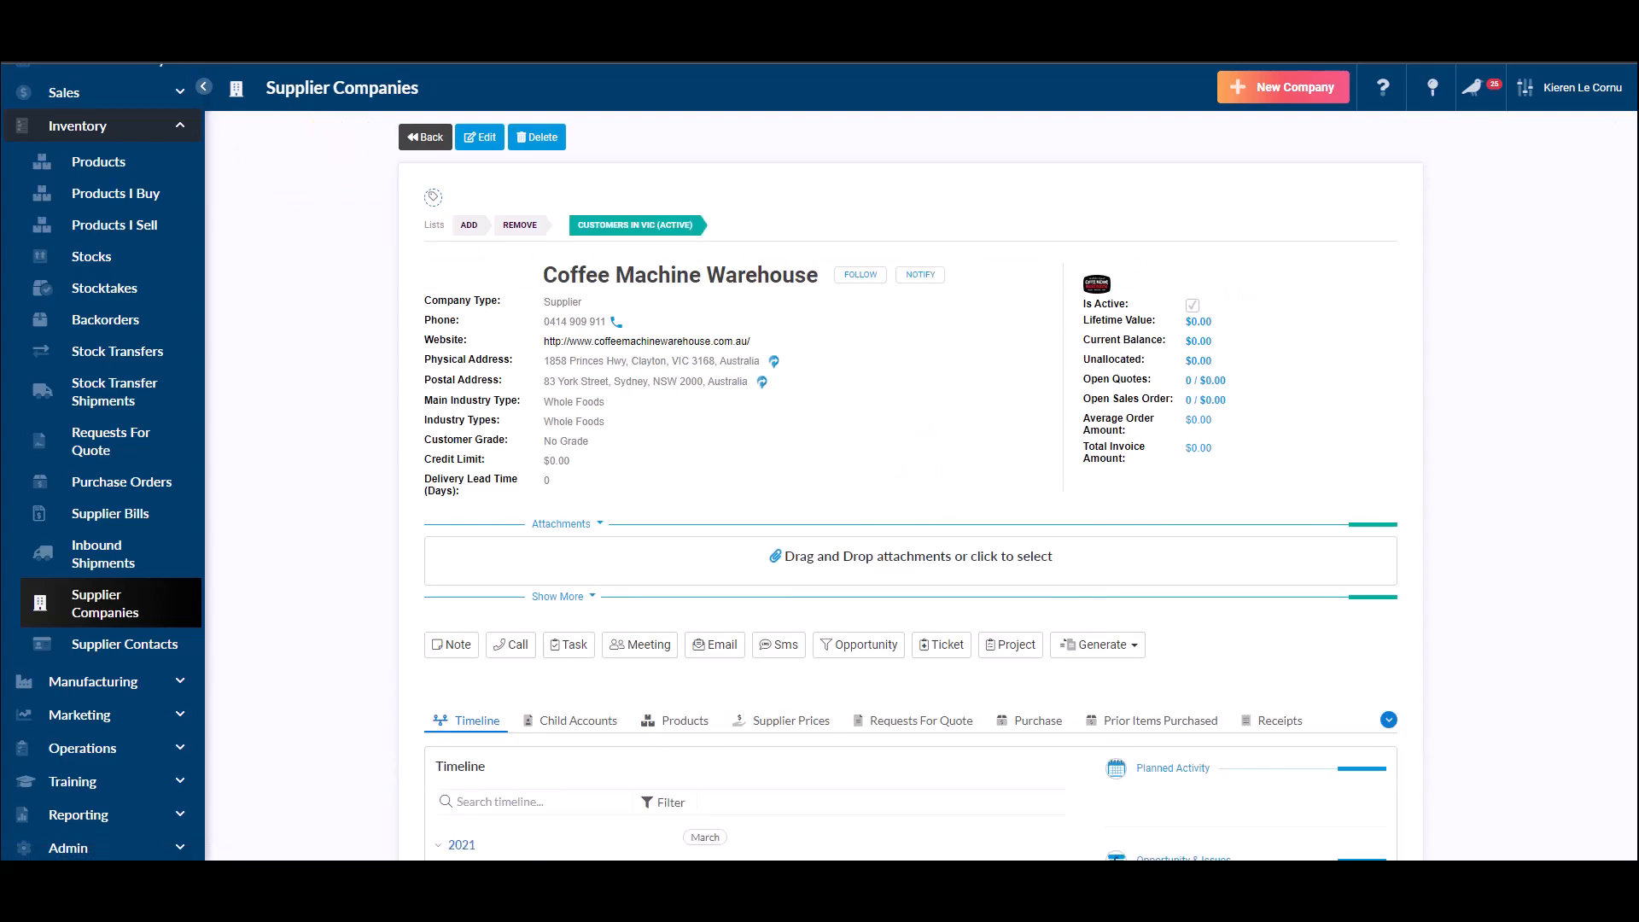
{"action": "left_click", "coordinate": [790, 720]}
{"action": "scroll", "coordinate": [910, 649], "scroll_direction": "down", "scroll_amount": 4}
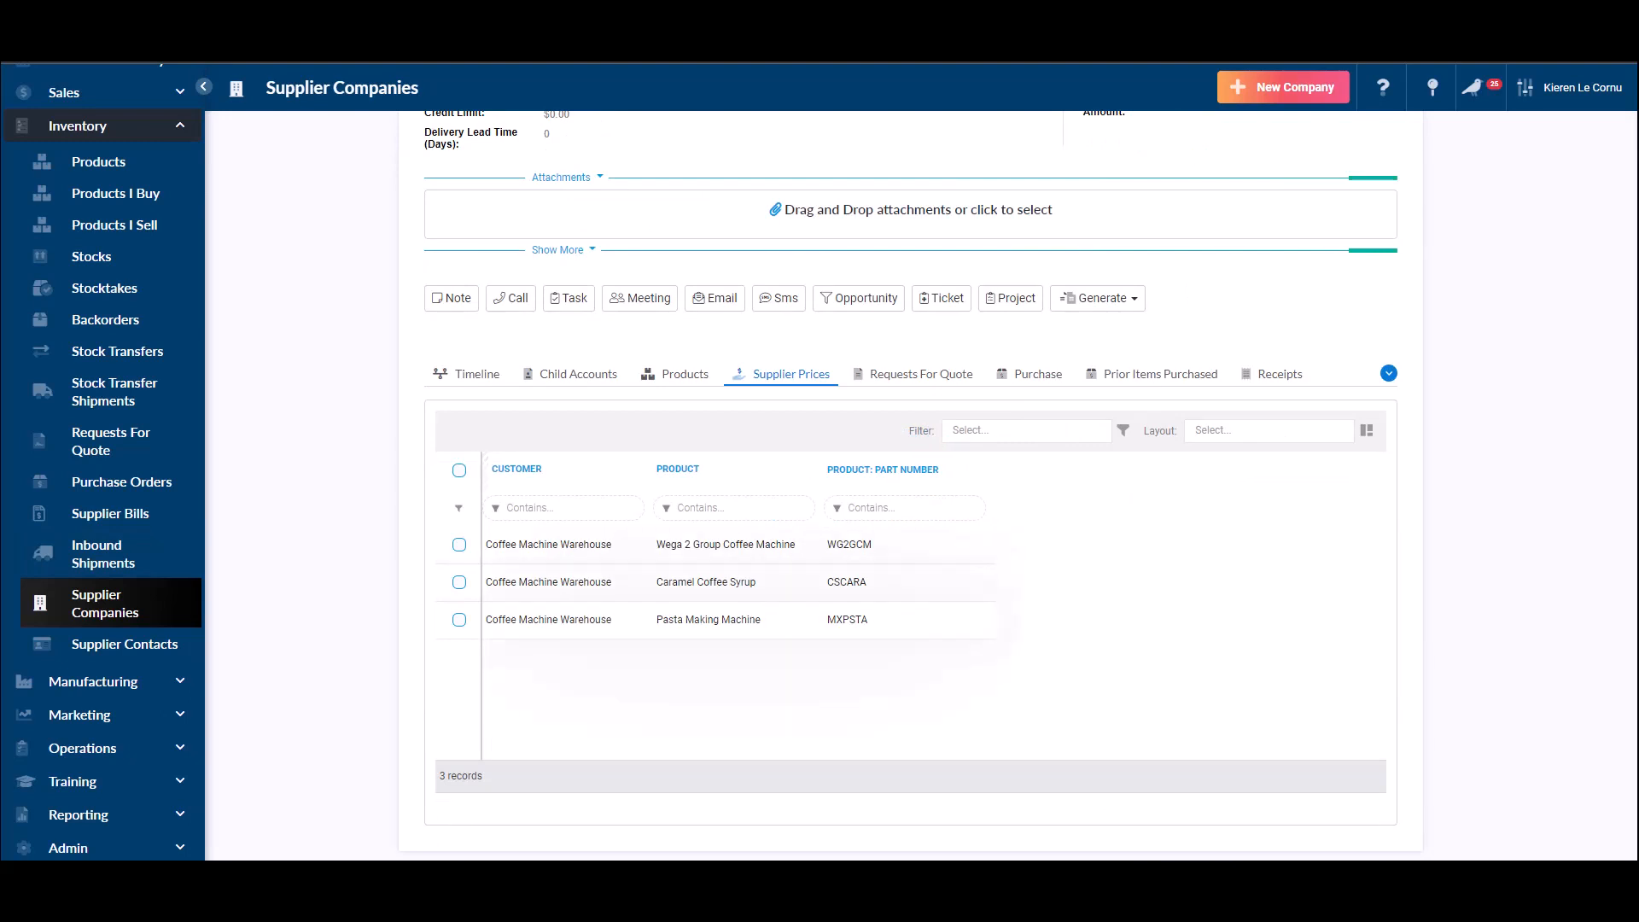
Set a supplier price break of $4500 for quantities over 50 on the Wega 2 Group Coffee Machine.
{"action": "left_click", "coordinate": [726, 544]}
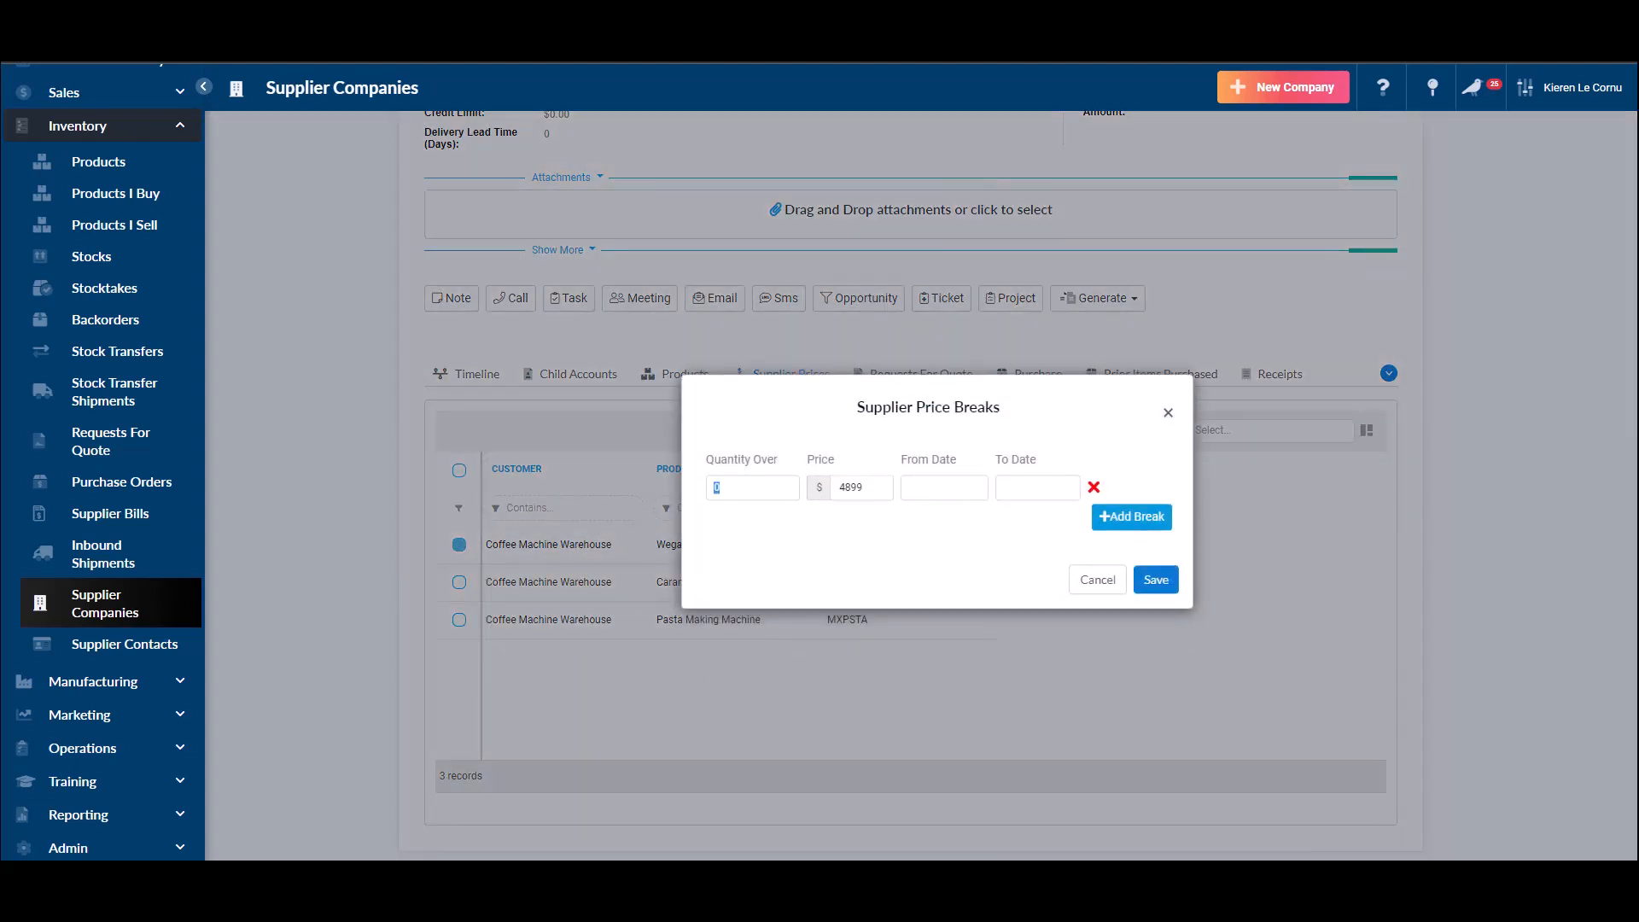
{"action": "type", "text": "50"}
{"action": "key", "text": "ctrl+a"}
{"action": "type", "text": "4500"}
Add a second price break for quantities over 0 at $4700, valid from 01/10/2022 to 31/10/2022.
{"action": "left_click", "coordinate": [1132, 516]}
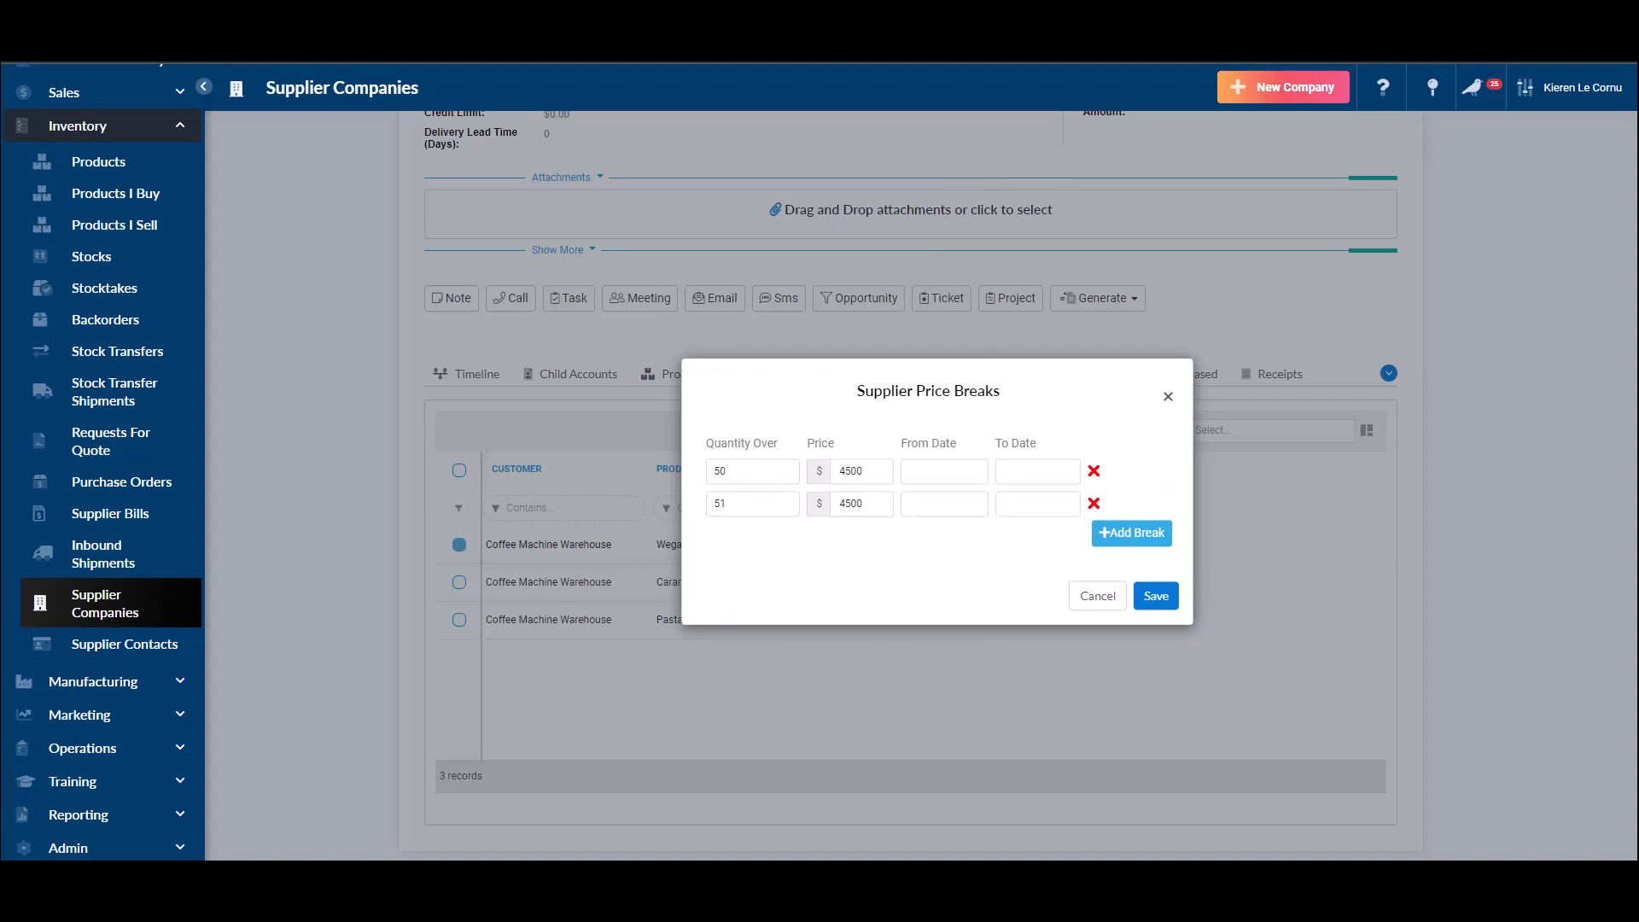
{"action": "double_click", "coordinate": [719, 504]}
{"action": "key", "text": "BackSpace"}
{"action": "type", "text": "0"}
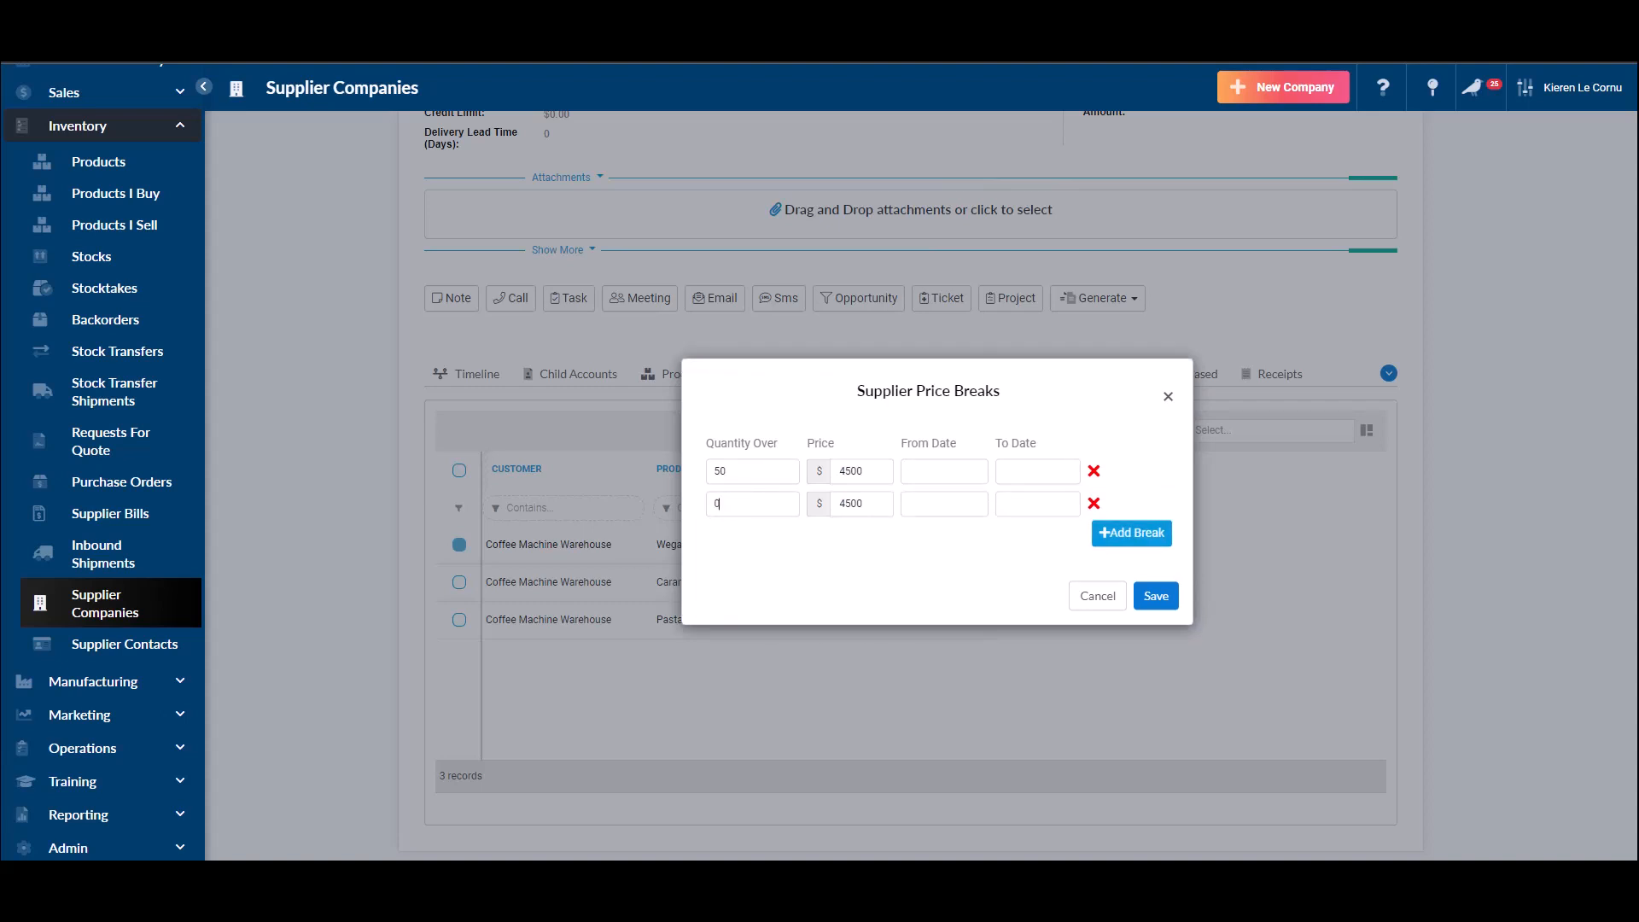
{"action": "left_click", "coordinate": [943, 502]}
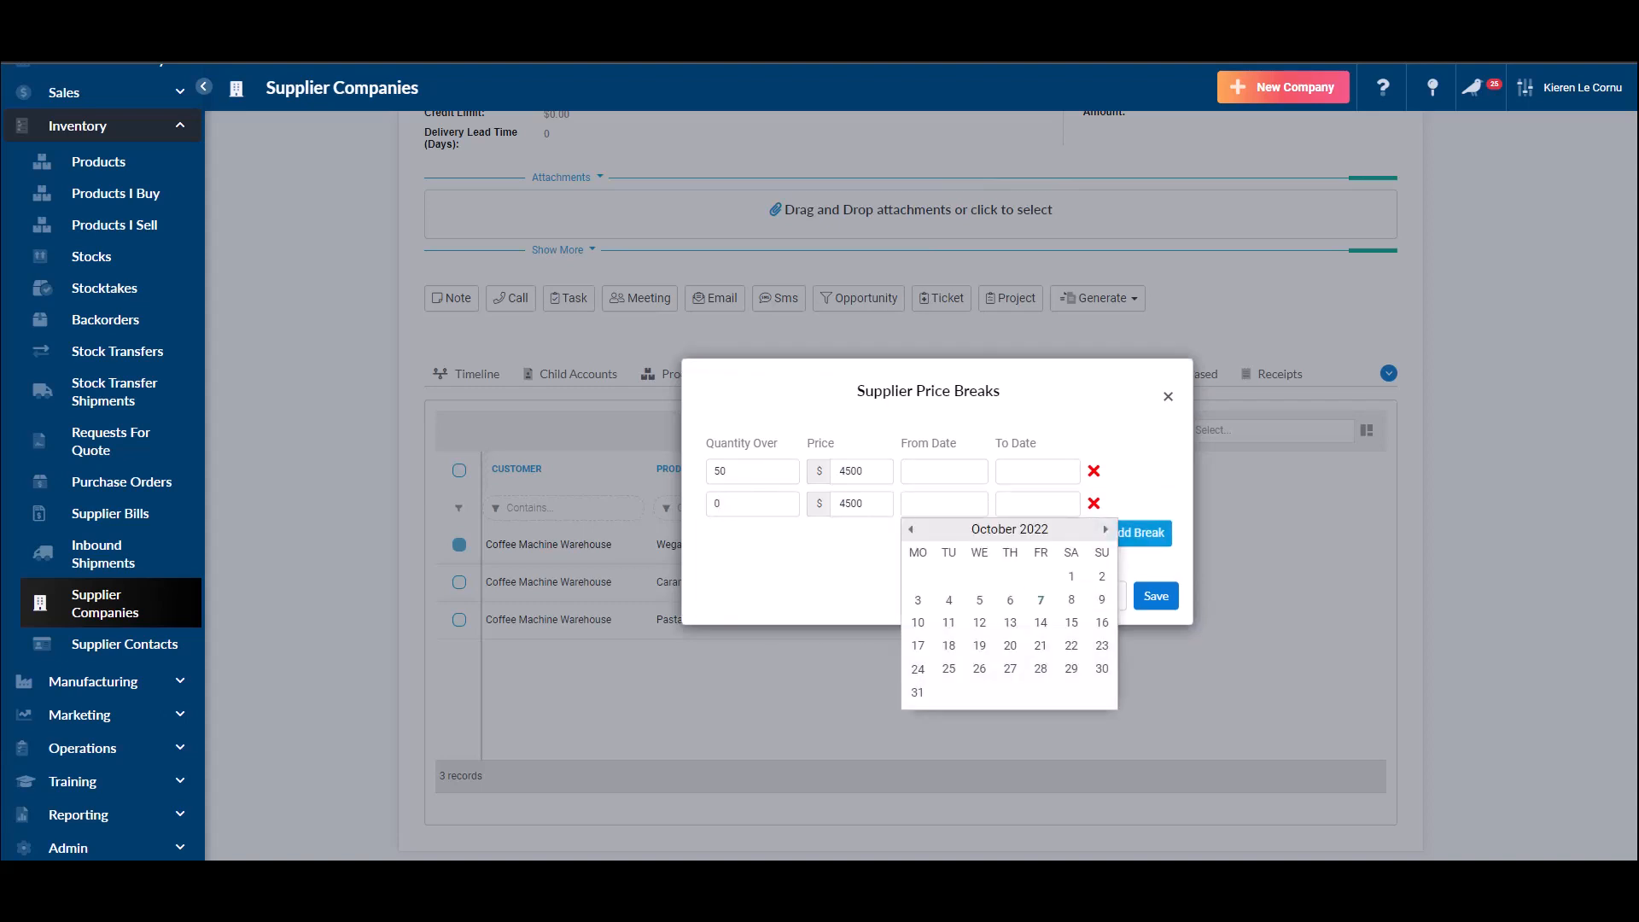
{"action": "left_click", "coordinate": [1072, 577]}
{"action": "left_click", "coordinate": [1038, 503]}
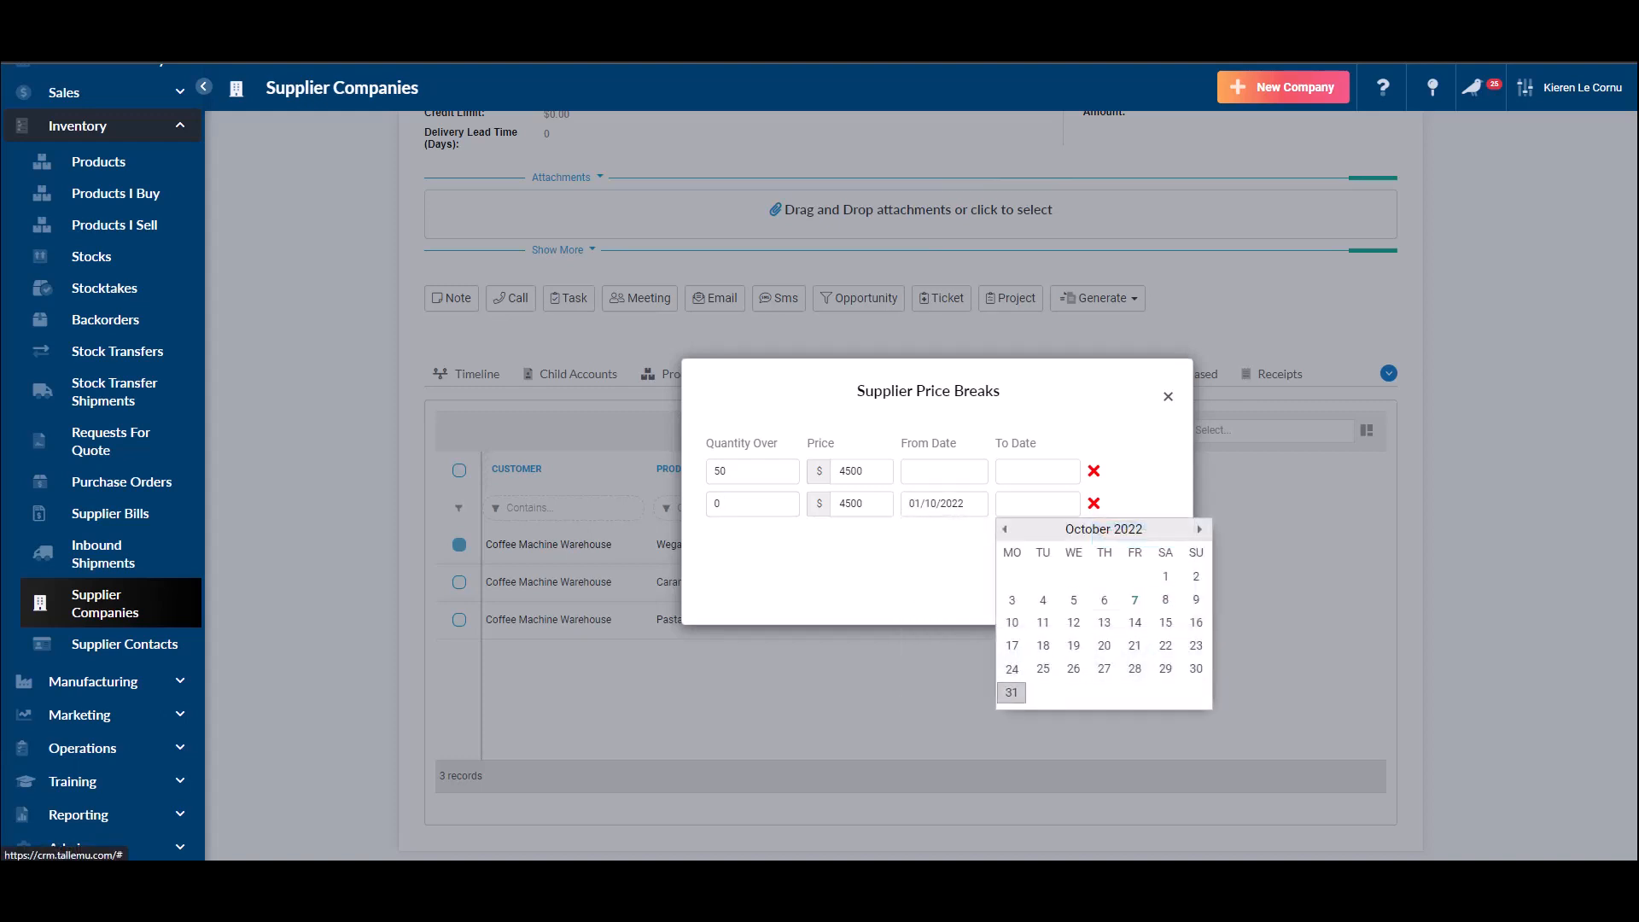
{"action": "left_click", "coordinate": [1012, 692]}
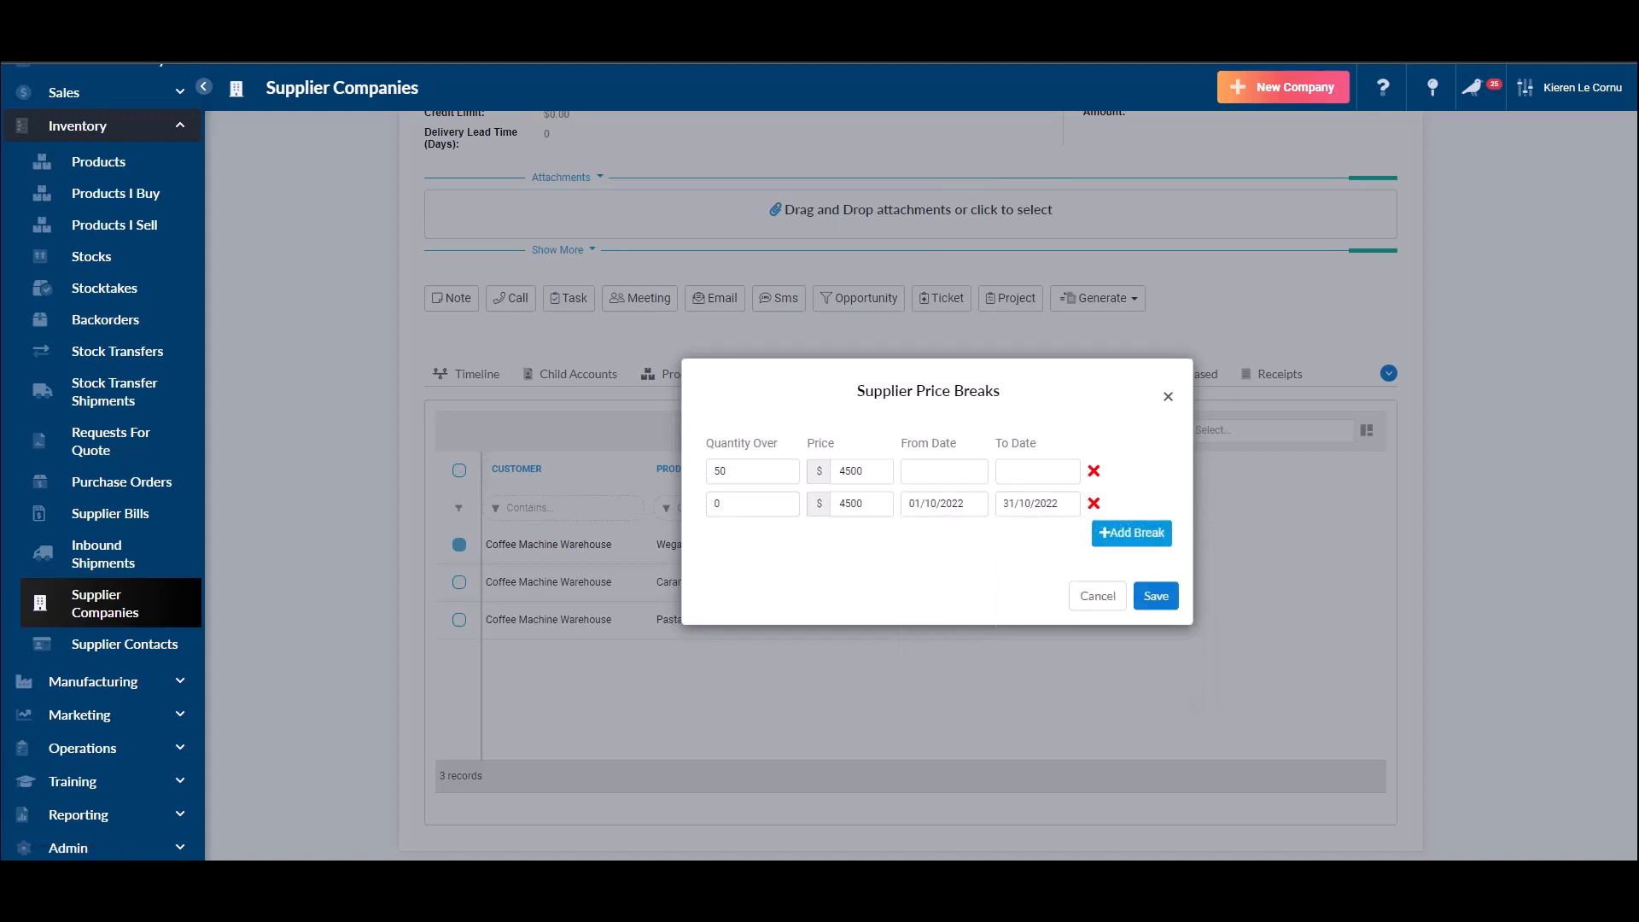
{"action": "left_click_drag", "start_coordinate": [862, 504], "coordinate": [838, 504]}
{"action": "type", "text": "4700"}
Add a third price break row and discard all the price break changes without saving.
{"action": "left_click", "coordinate": [1131, 533]}
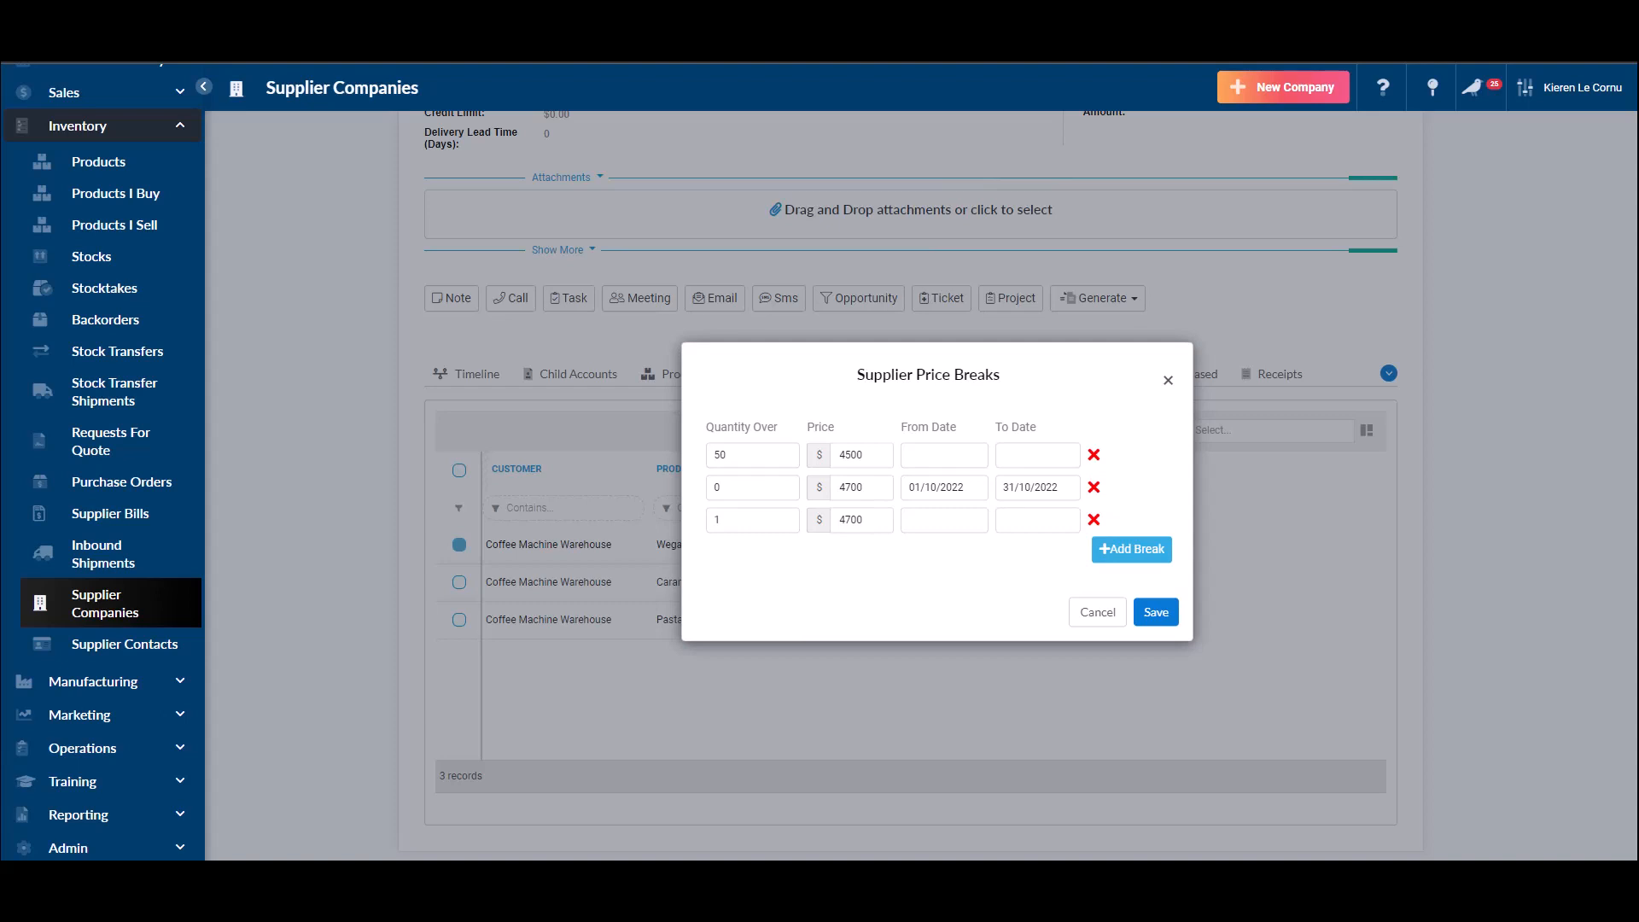
{"action": "left_click", "coordinate": [1097, 612]}
{"action": "left_click", "coordinate": [1095, 544]}
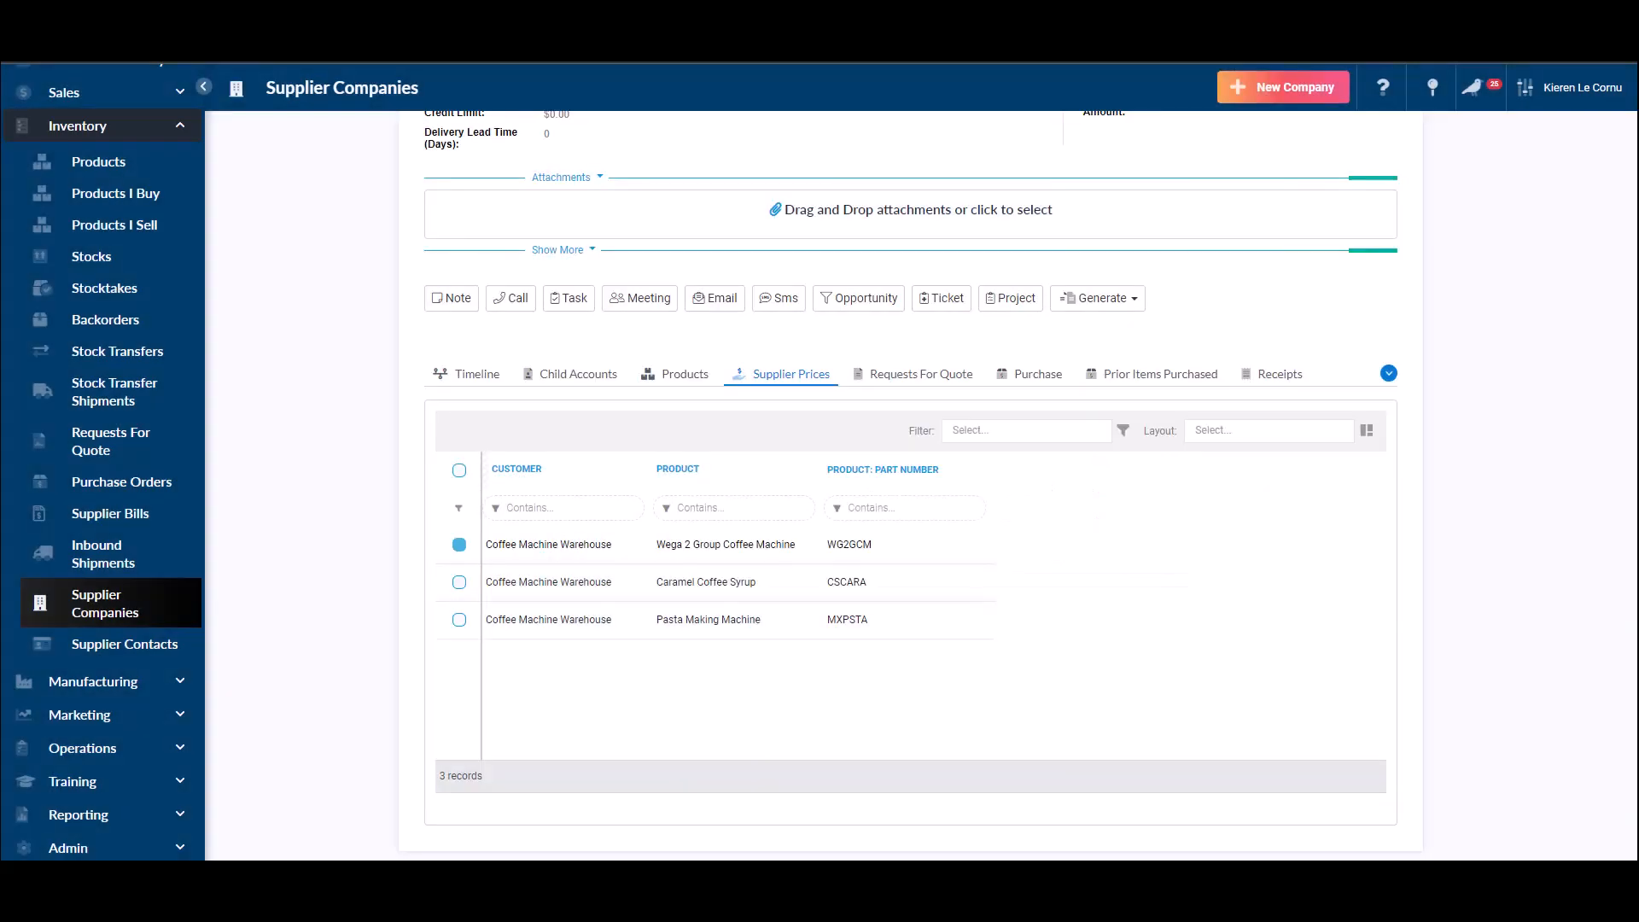
View the products supplied by Coffee Machine Warehouse and the quantity columns of the Stocks list.
{"action": "left_click", "coordinate": [684, 374]}
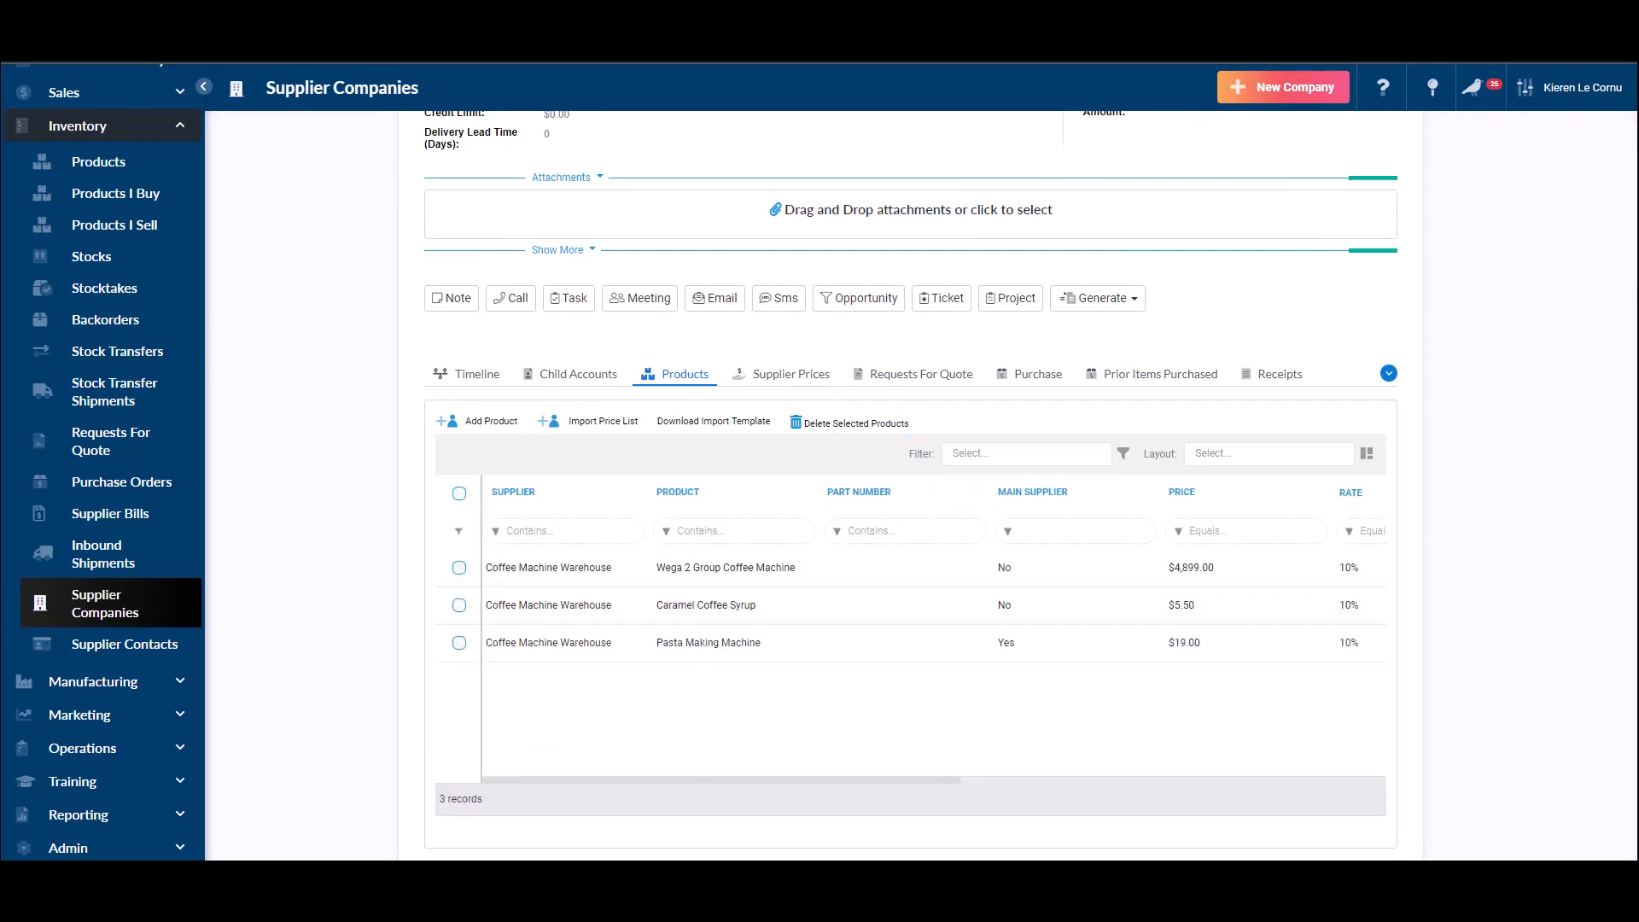
{"action": "scroll", "coordinate": [910, 486], "scroll_direction": "up", "scroll_amount": 4}
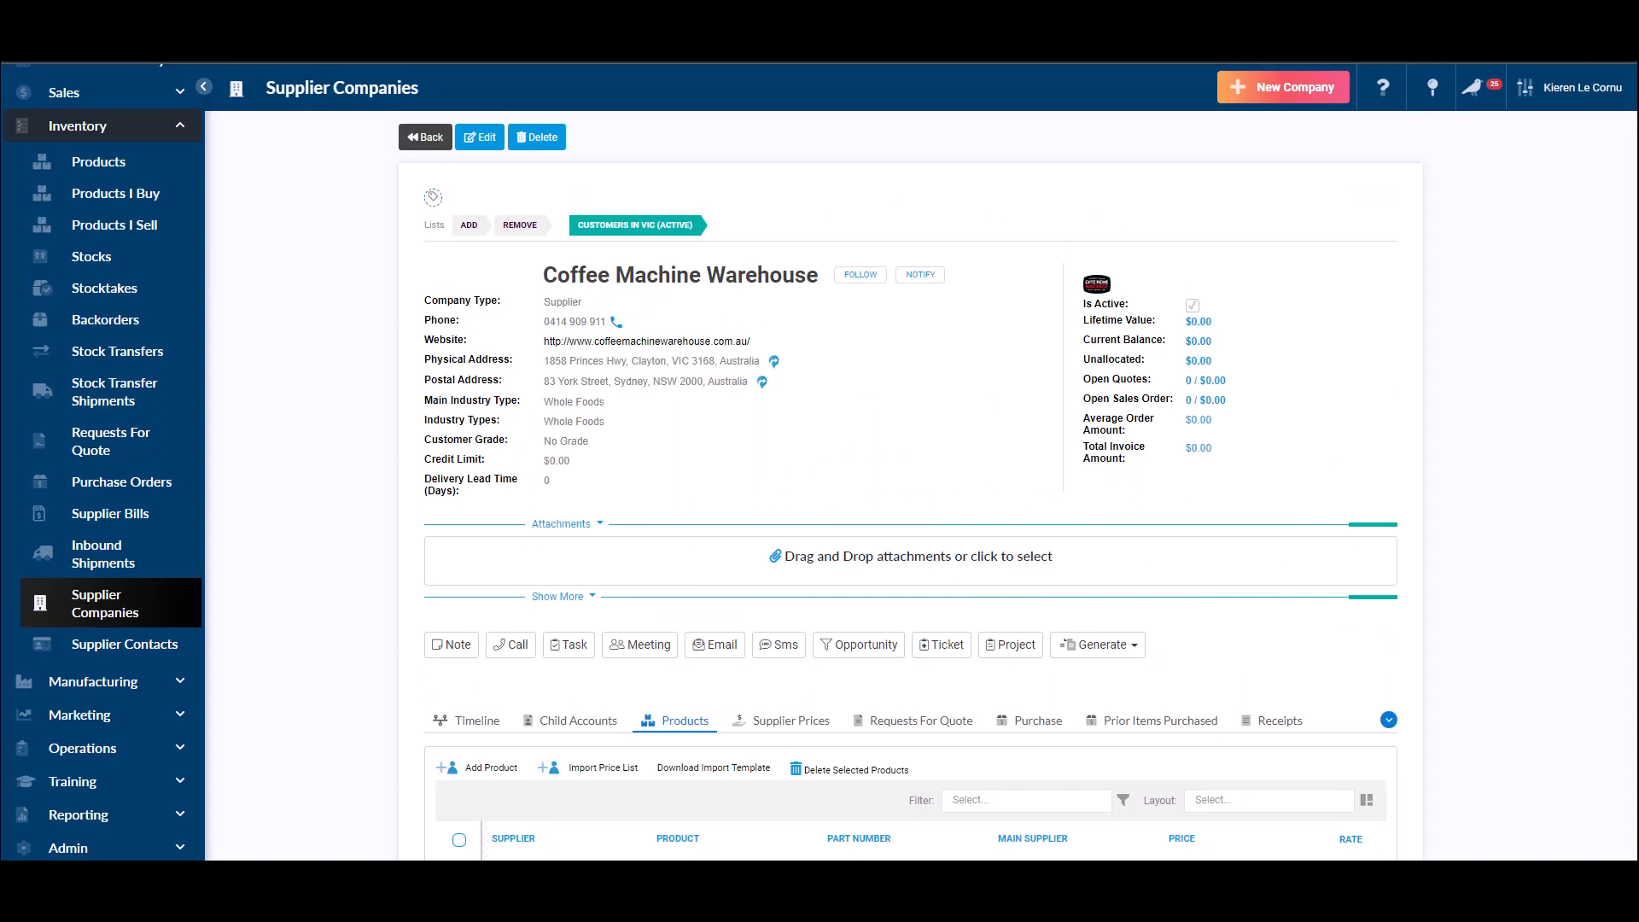
{"action": "left_click", "coordinate": [91, 256]}
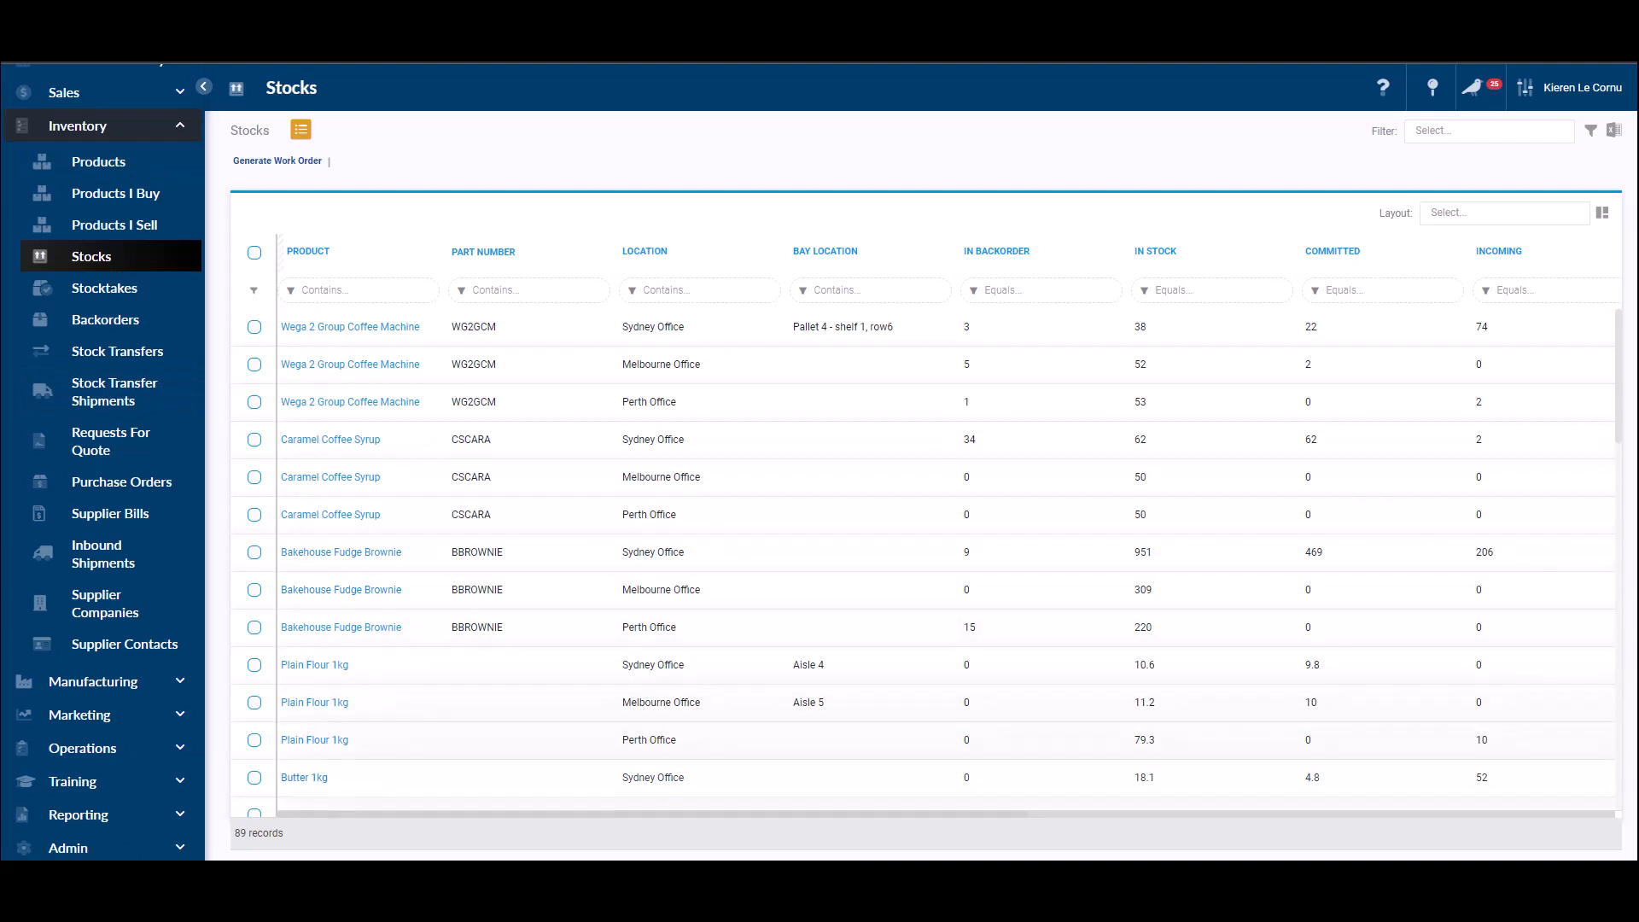
{"action": "left_click_drag", "start_coordinate": [652, 813], "coordinate": [991, 814]}
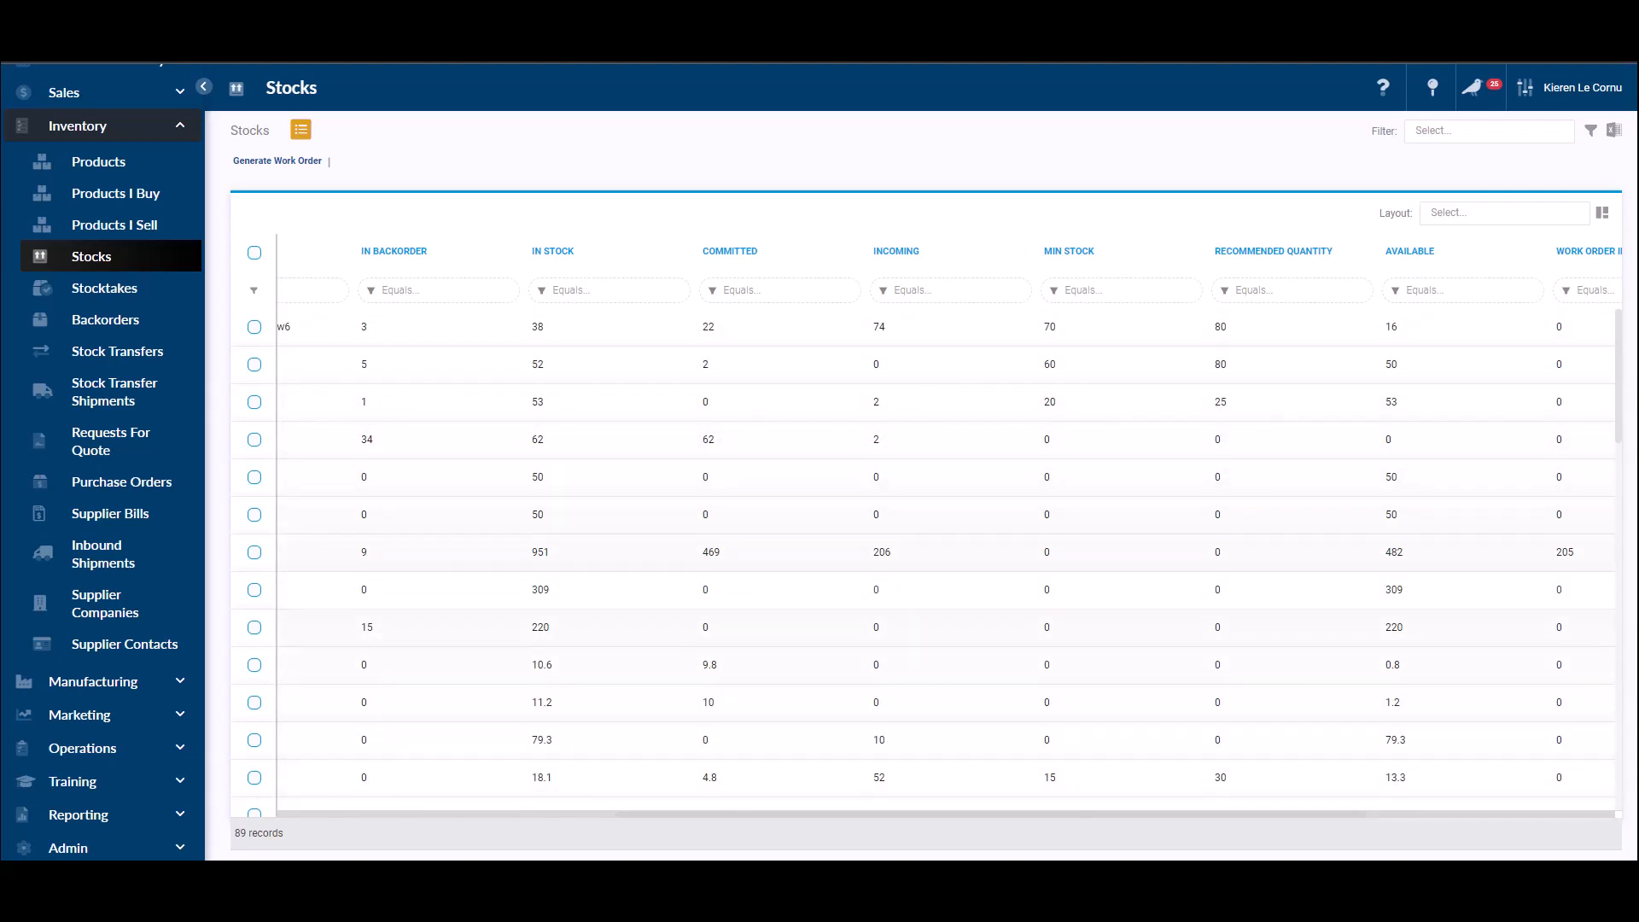
Open the Backorders list and look across its sales order, quantity and stock columns.
{"action": "left_click", "coordinate": [106, 319]}
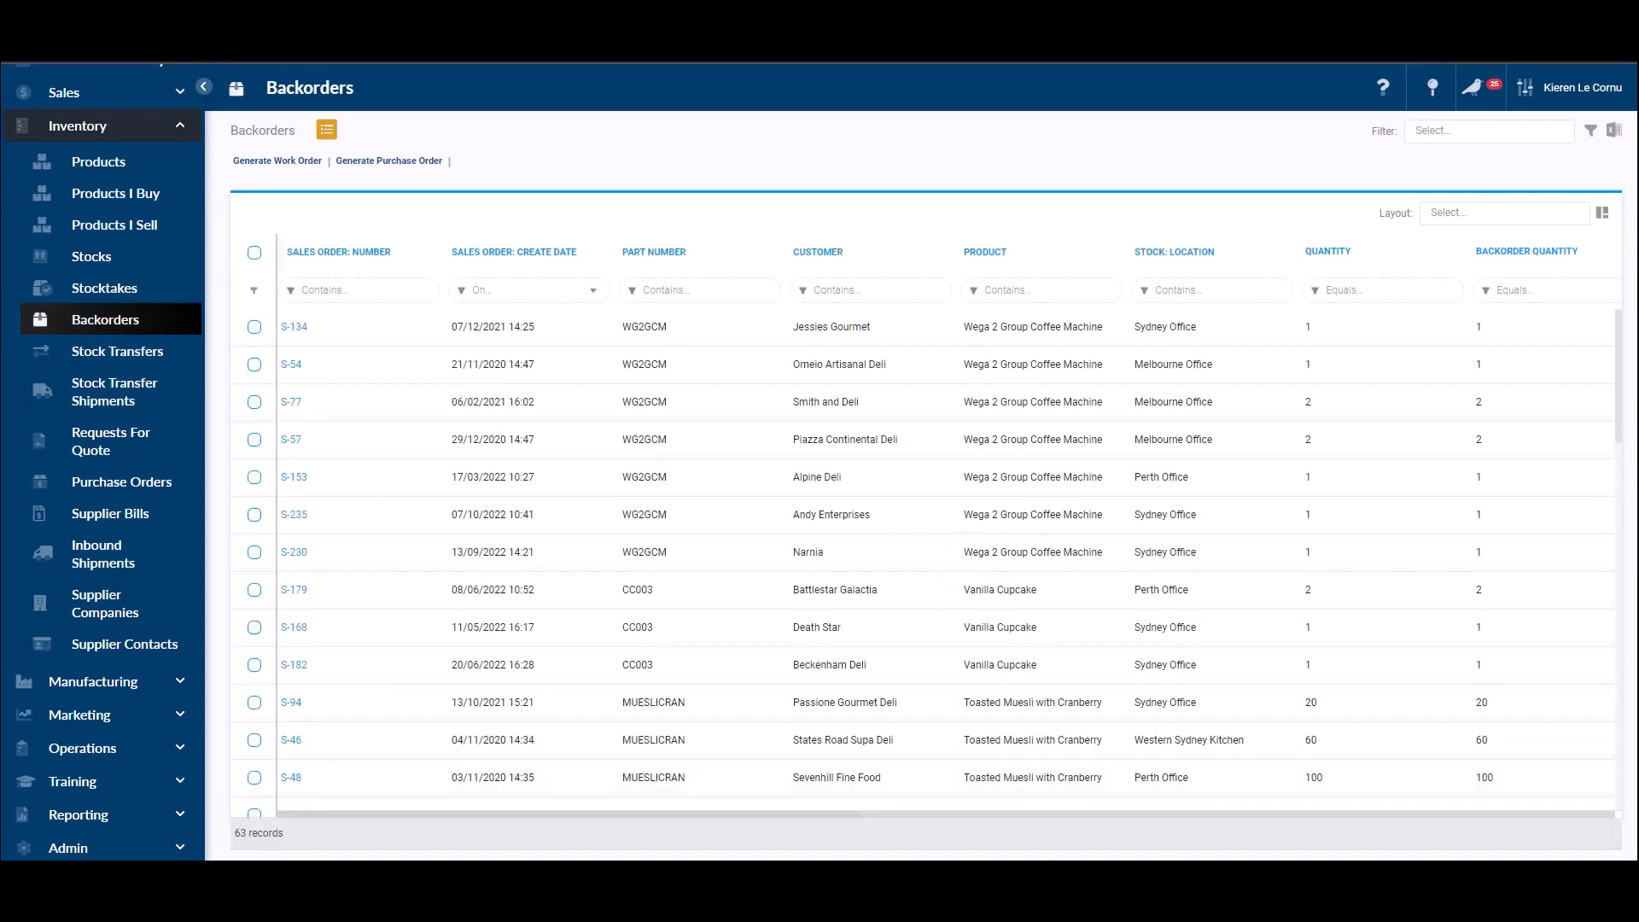
{"action": "scroll", "coordinate": [927, 515], "scroll_direction": "right", "scroll_amount": 8}
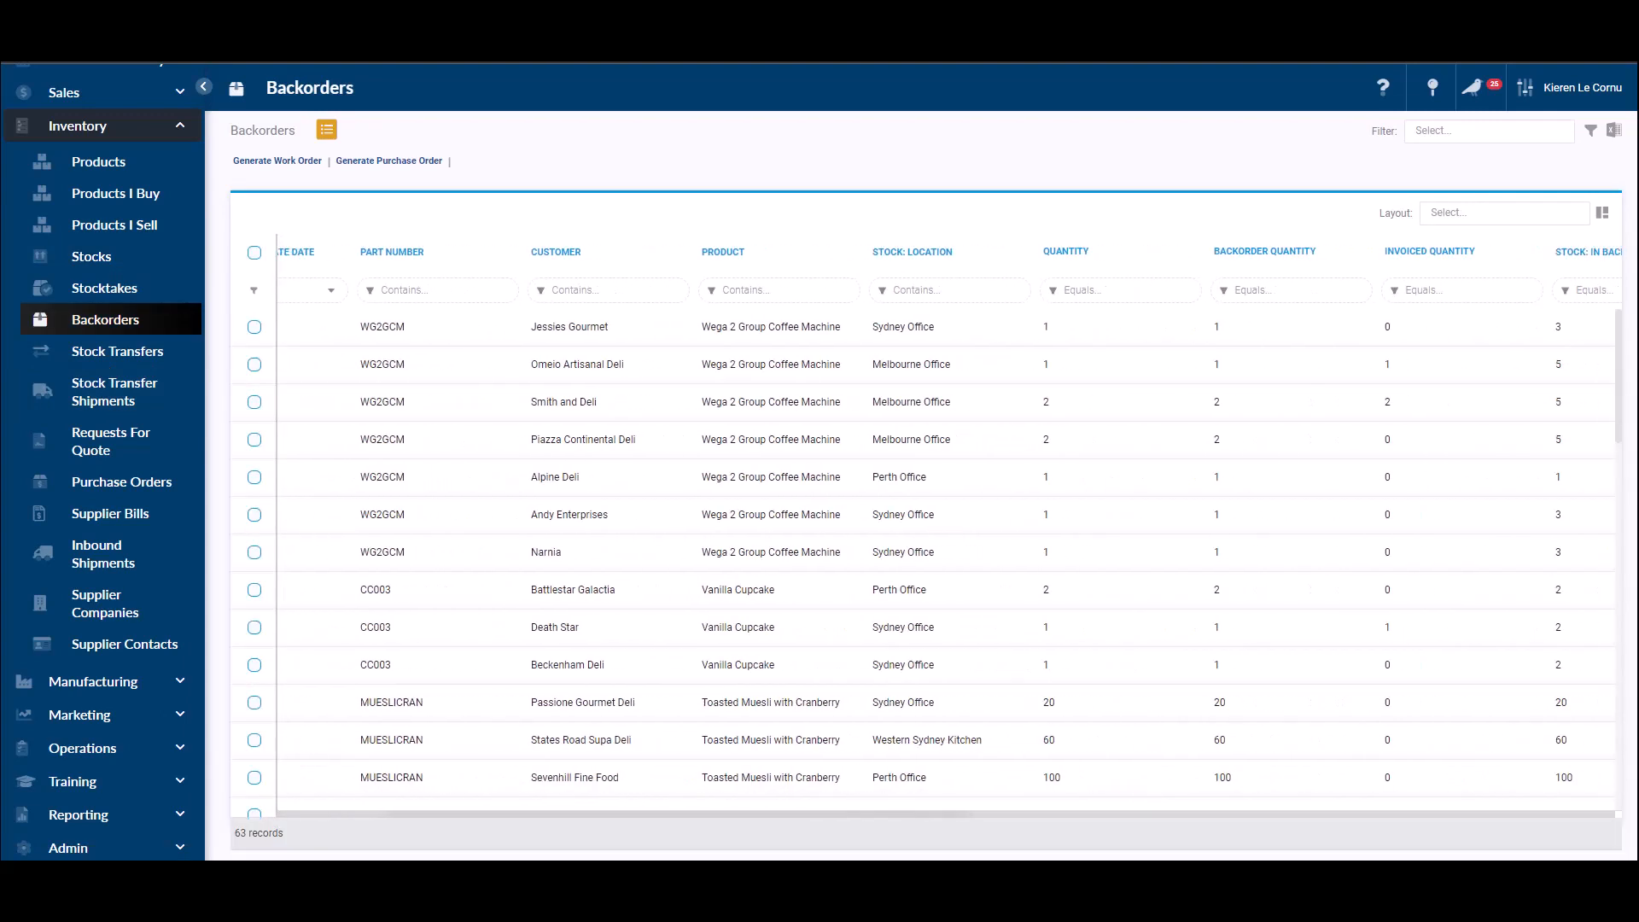
{"action": "scroll", "coordinate": [927, 514], "scroll_direction": "right", "scroll_amount": 10}
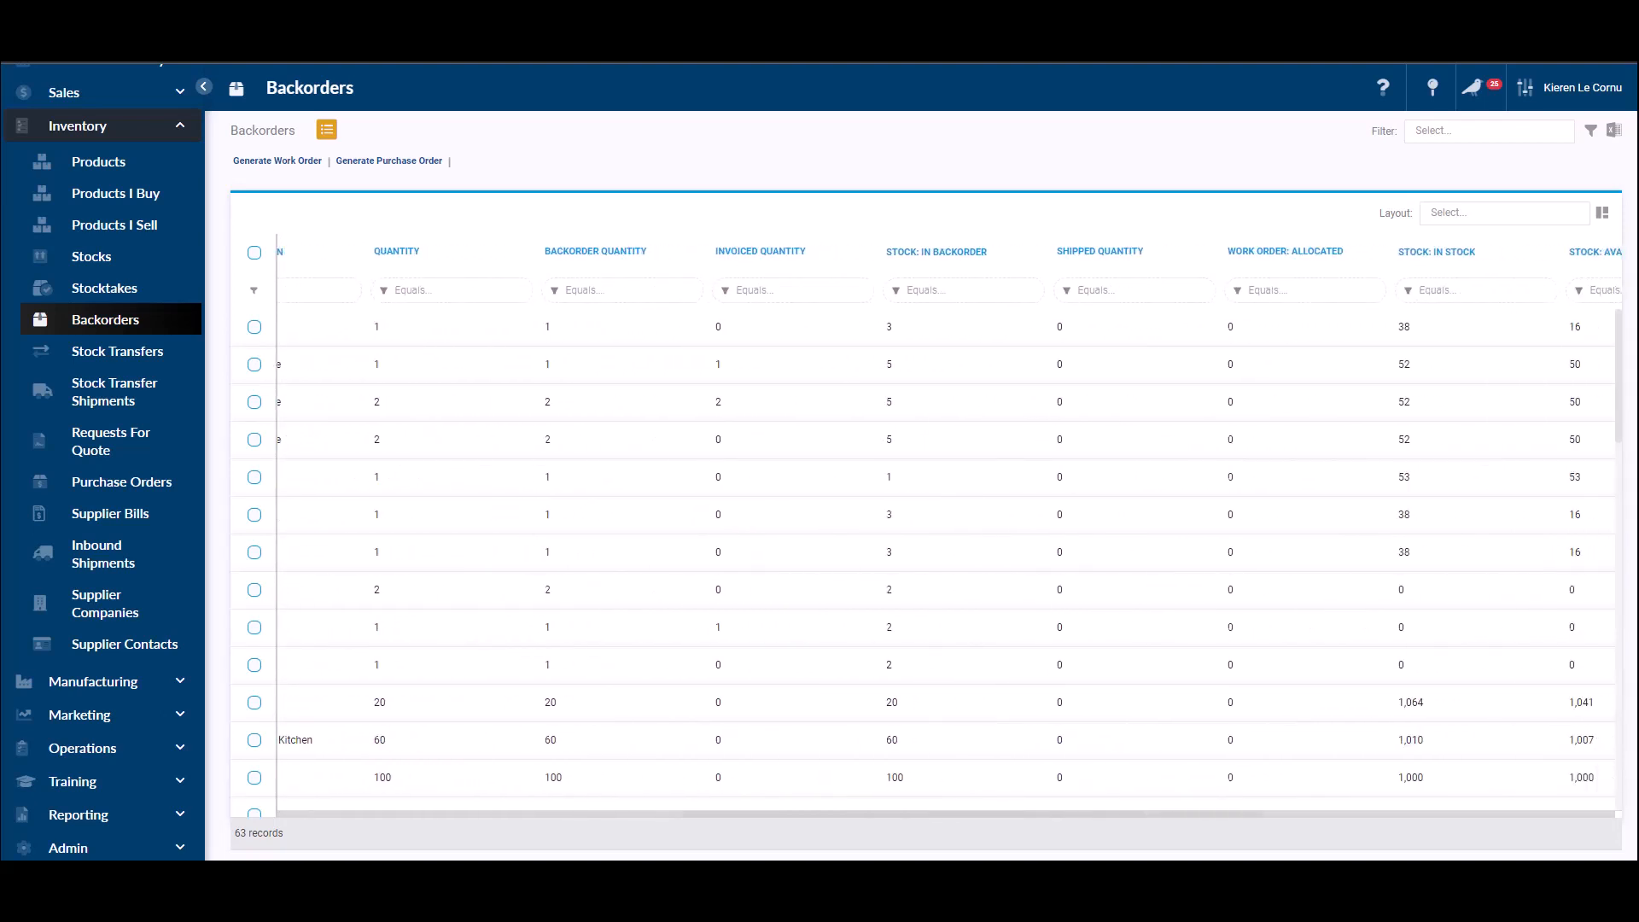
{"action": "scroll", "coordinate": [927, 514], "scroll_direction": "right", "scroll_amount": 4}
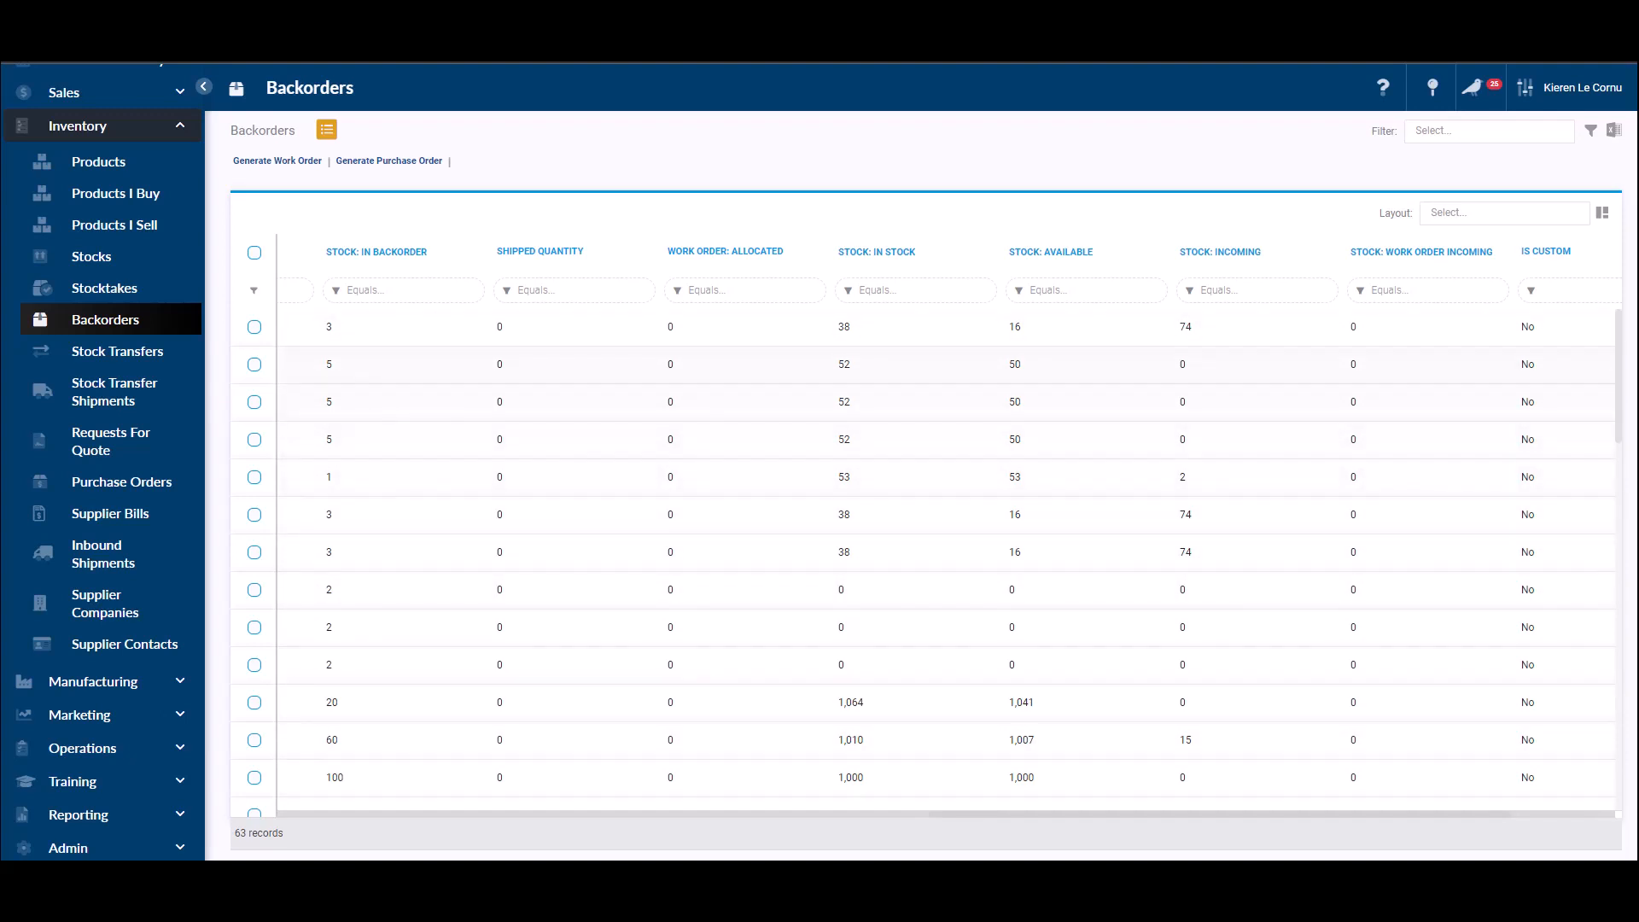
{"action": "scroll", "coordinate": [946, 546], "scroll_direction": "left", "scroll_amount": 17}
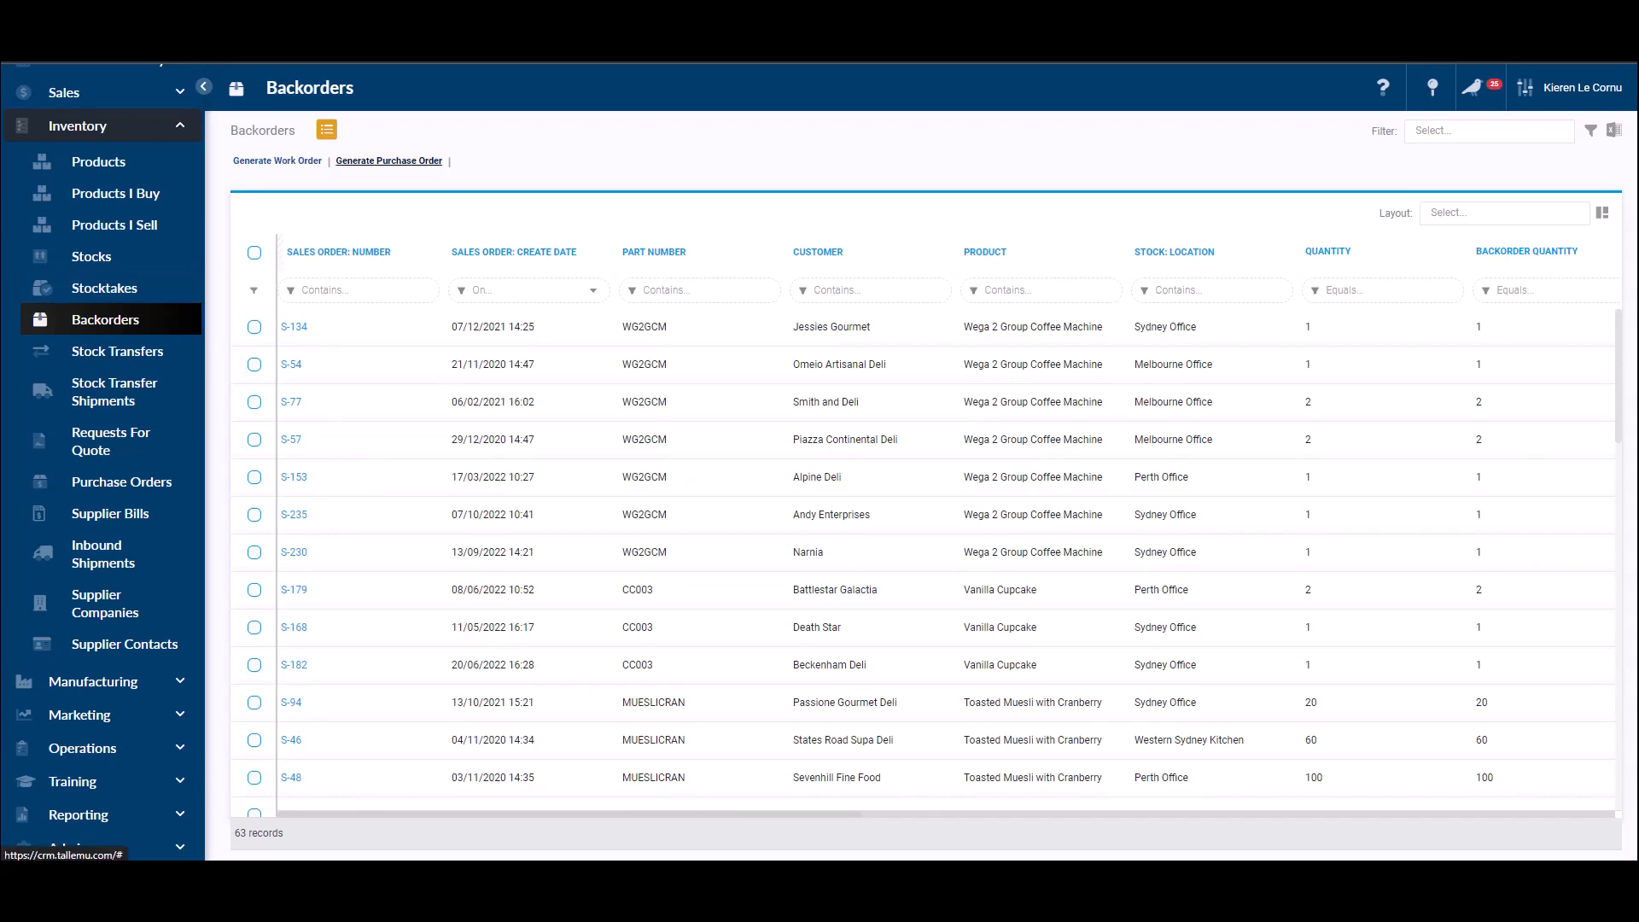
Open the Products list and collapse the Inventory group in the navigation.
{"action": "left_click", "coordinate": [98, 161]}
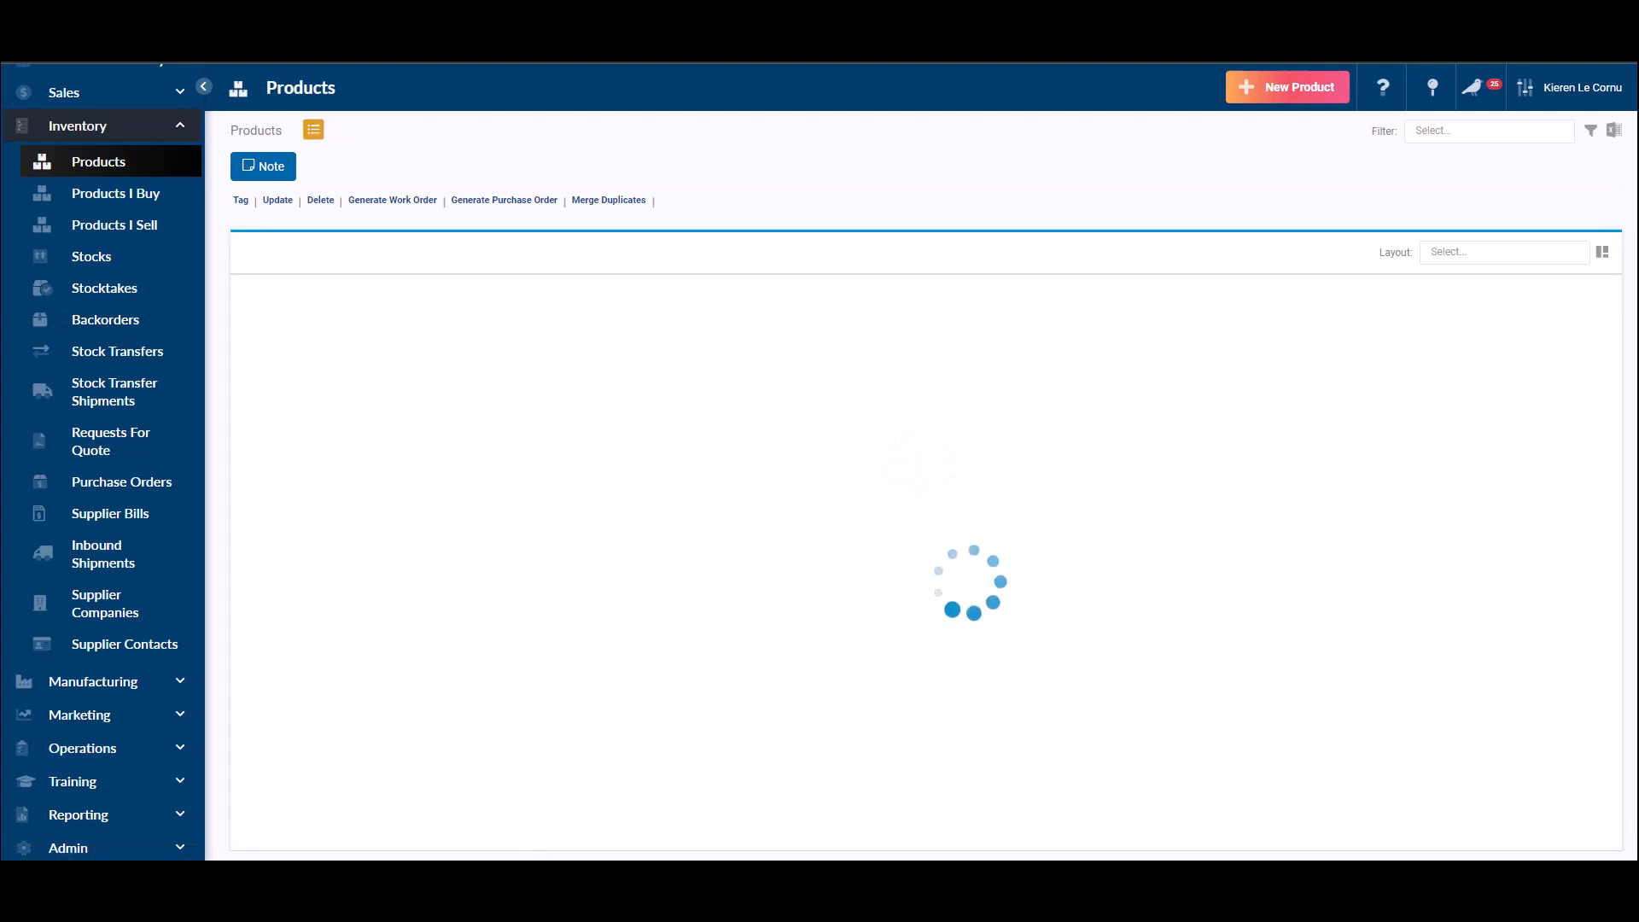
{"action": "left_click", "coordinate": [422, 330]}
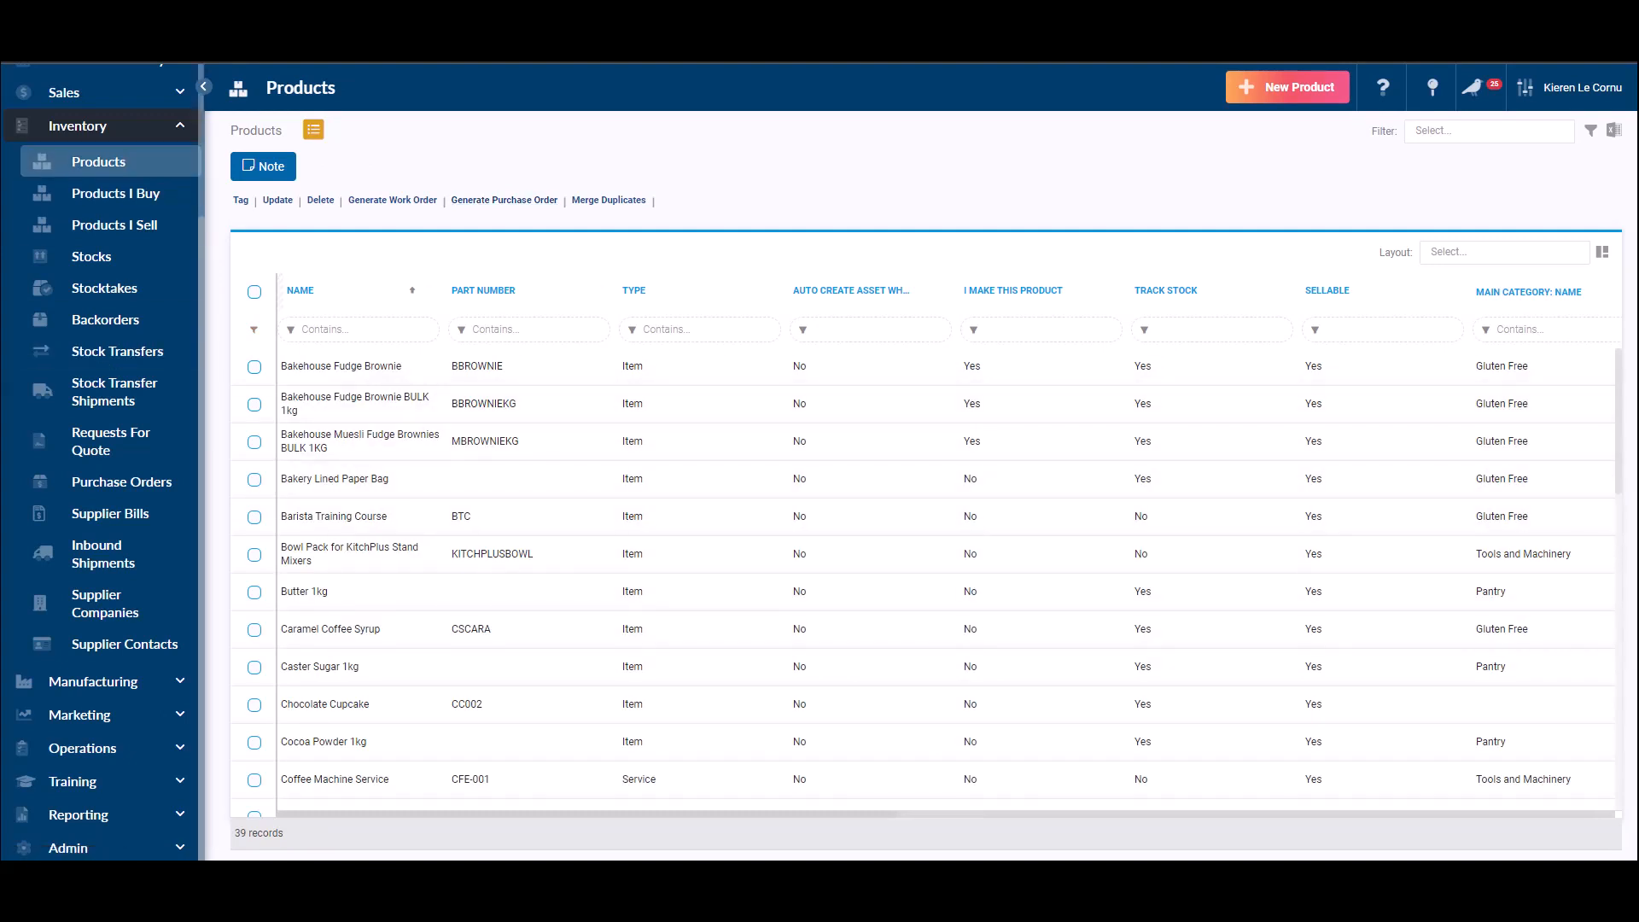
{"action": "left_click", "coordinate": [111, 131]}
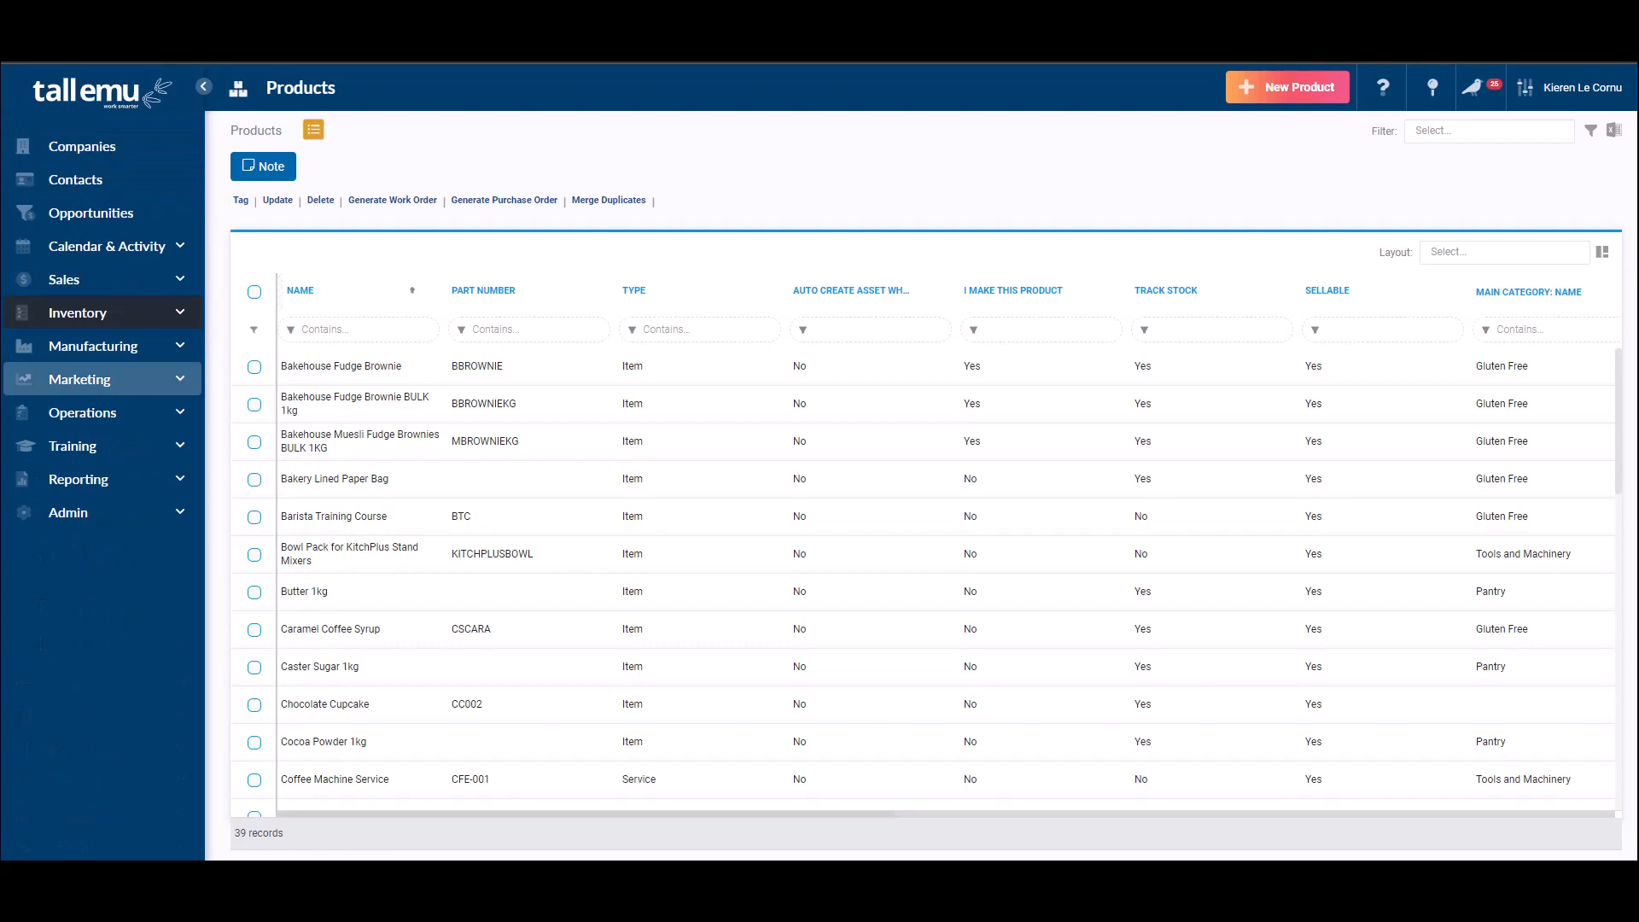